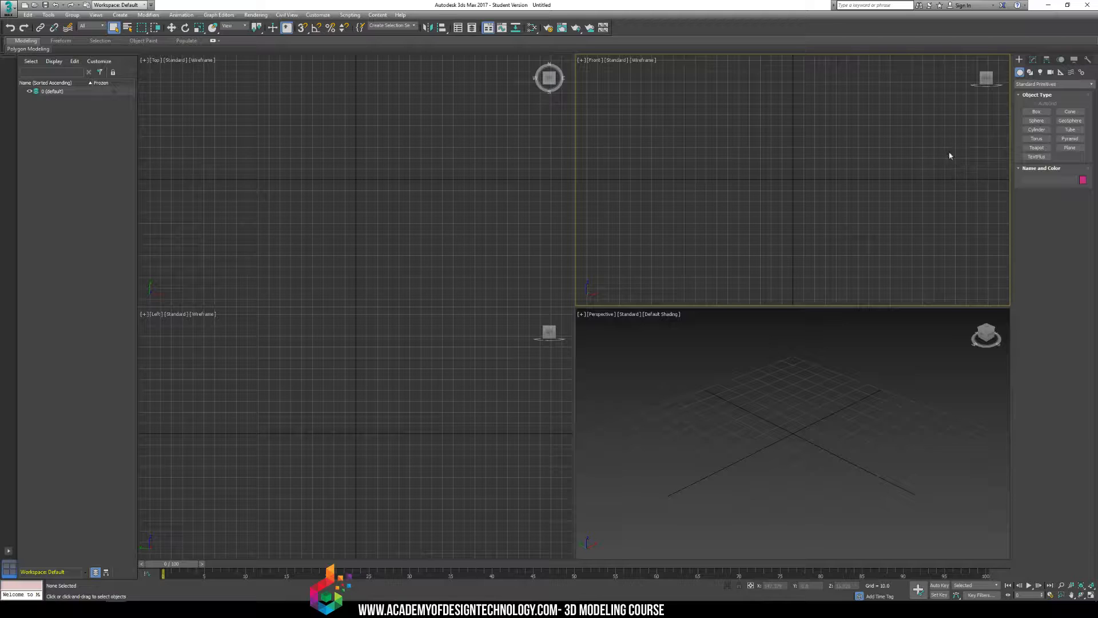
# Step: Create a TextPlus object in the Front viewport with a text region about 147 units wide
pyautogui.click(1034, 112)
pyautogui.click(1038, 156)
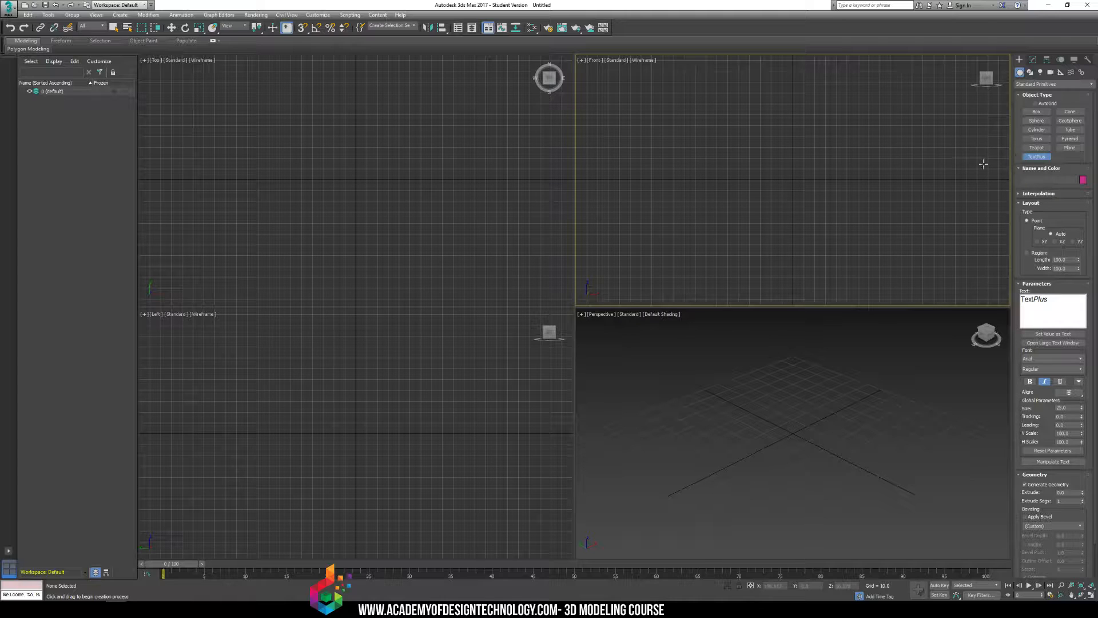
pyautogui.moveTo(782, 147); pyautogui.dragTo(942, 199)
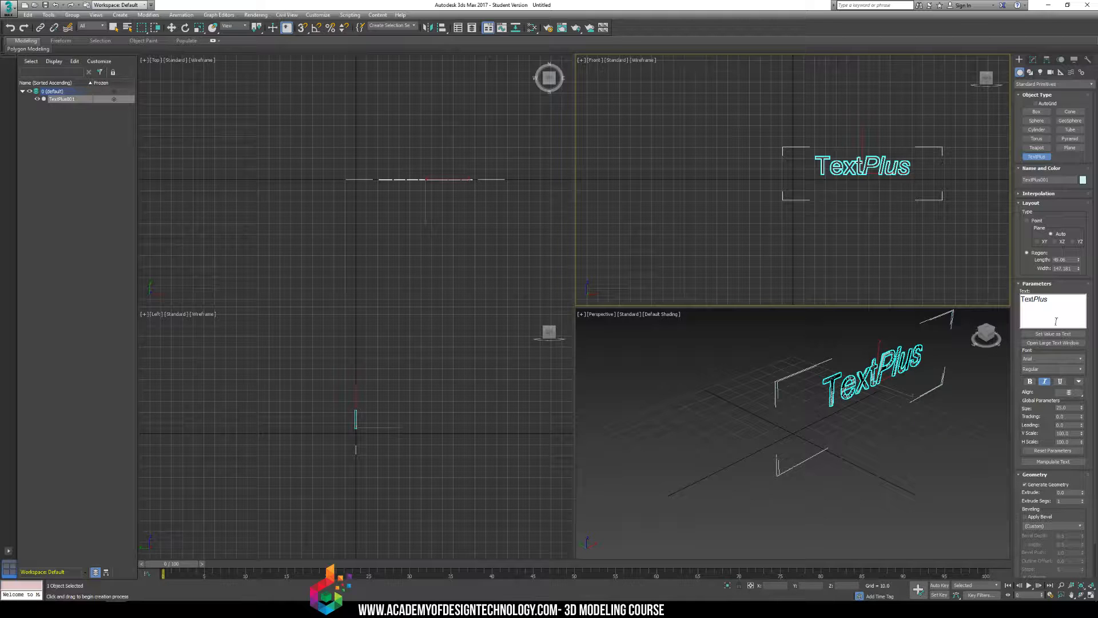
# Step: Replace the default text of the TextPlus object with AODT
pyautogui.moveTo(1058, 300); pyautogui.dragTo(1021, 300)
pyautogui.write('Acad')
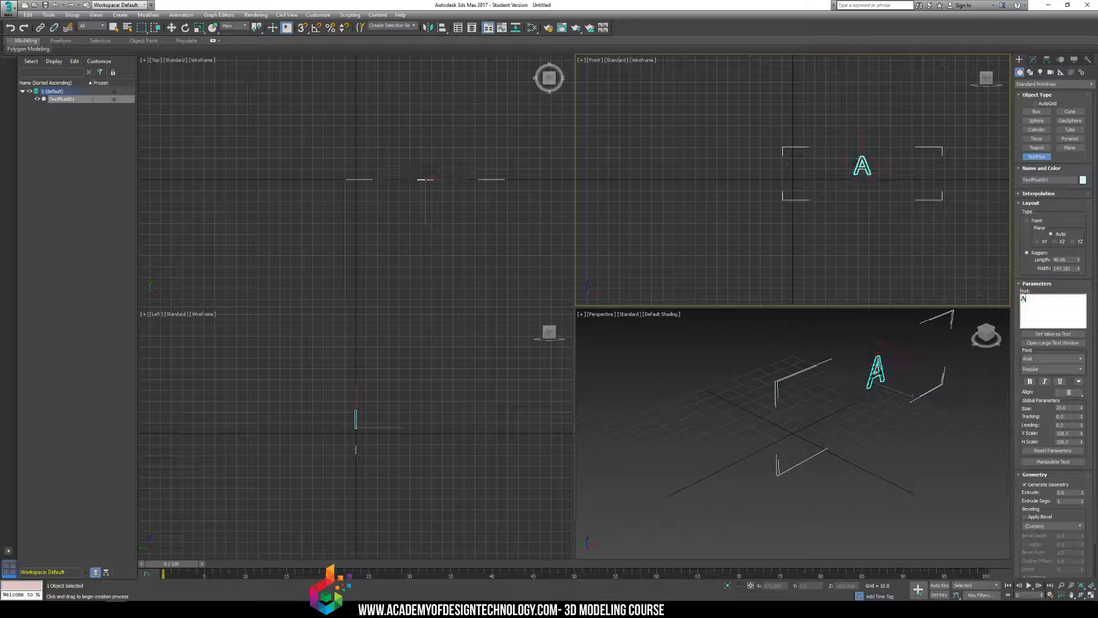
pyautogui.press('BackSpace')
pyautogui.press('BackSpace')
pyautogui.press('BackSpace')
pyautogui.write('ODT')
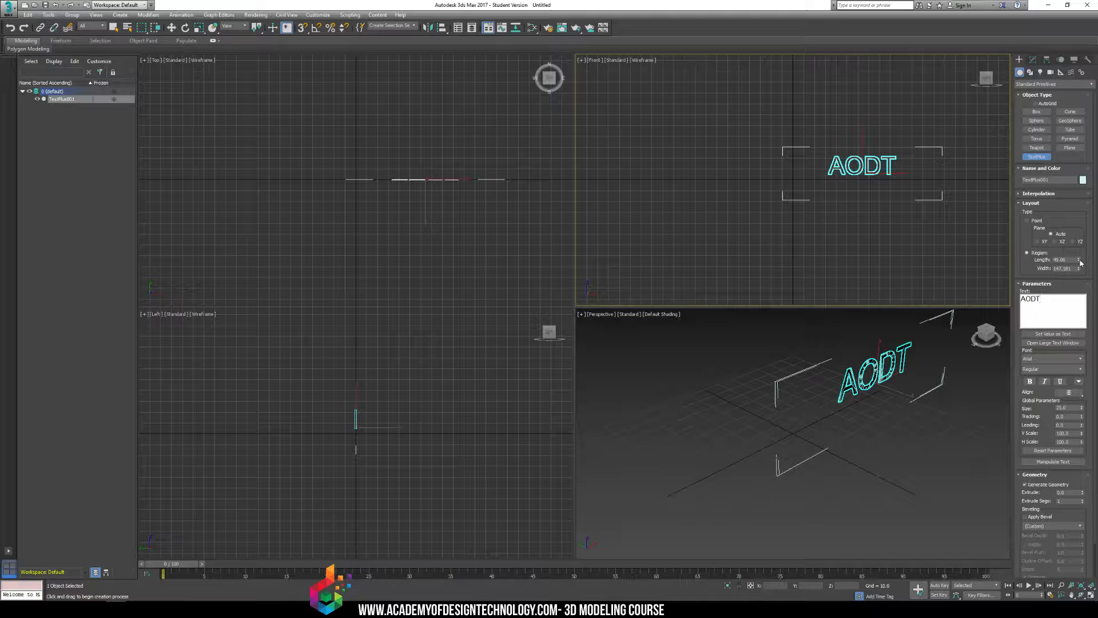
# Step: Finish creating the text, open its modify parameters and enlarge its region to about 54.5 in length and 168 in width
pyautogui.rightClick(963, 391)
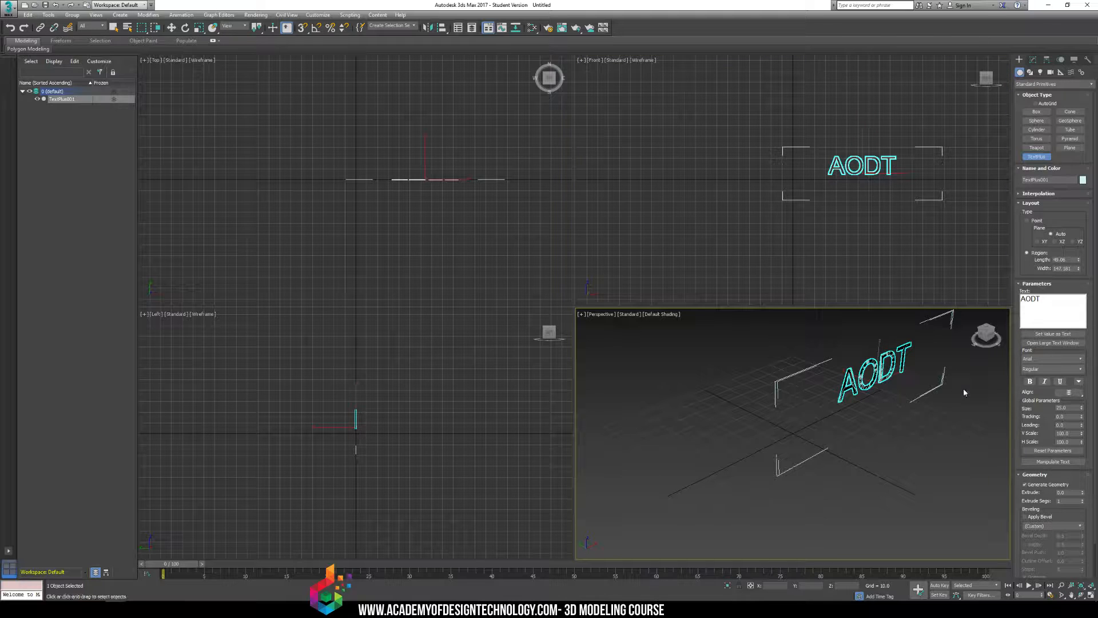
pyautogui.click(956, 399)
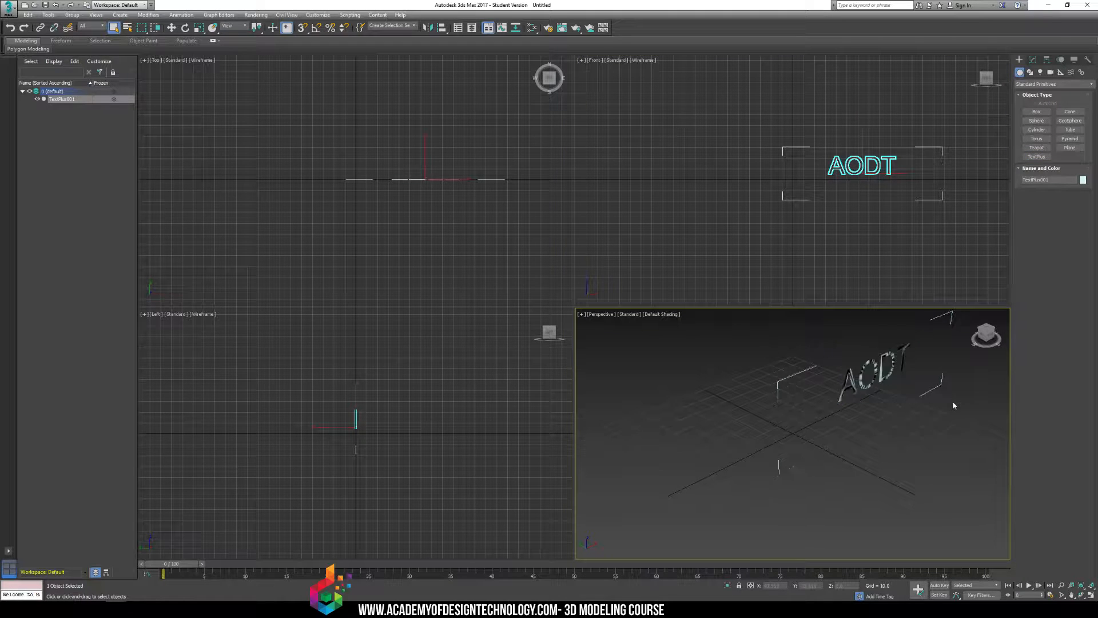
pyautogui.click(879, 377)
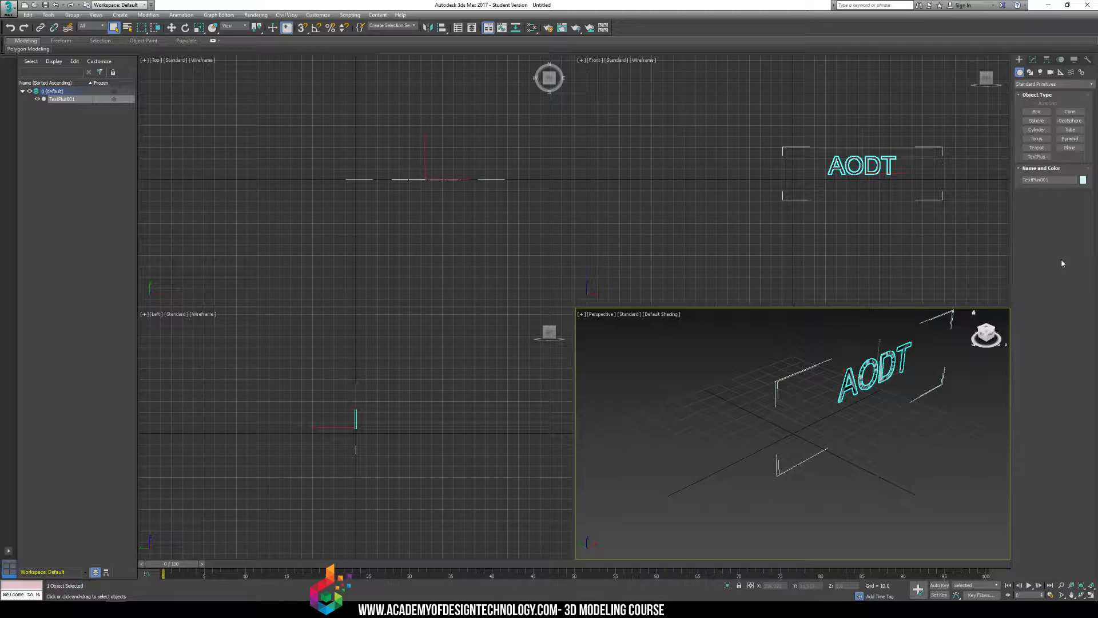
pyautogui.click(1036, 62)
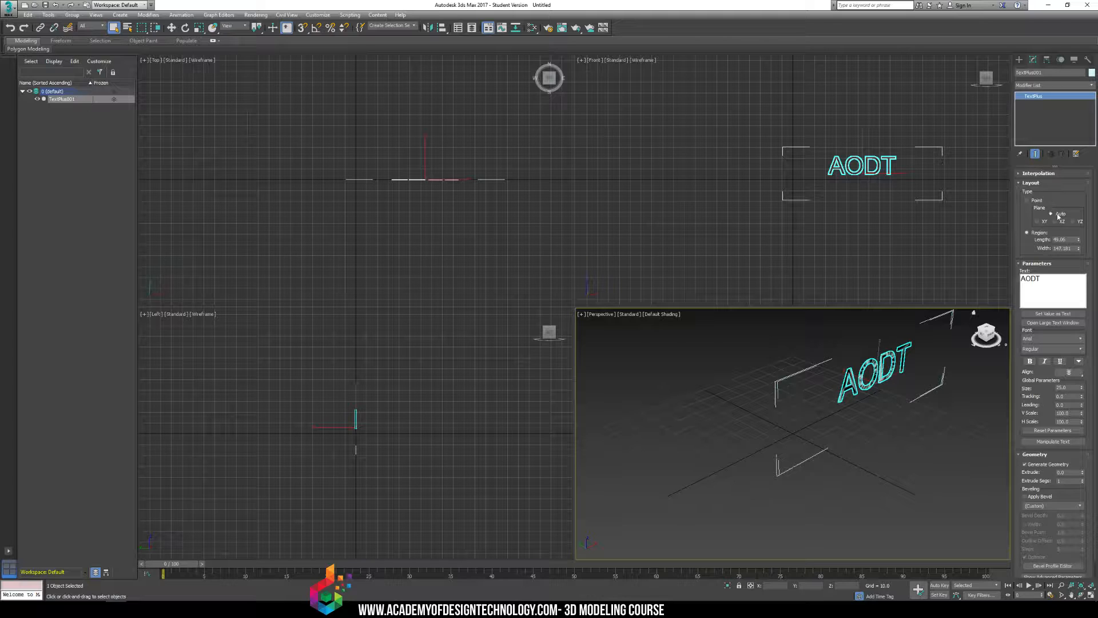
pyautogui.moveTo(1078, 239)
pyautogui.mouseDown()
pyautogui.moveTo(1083, 208)
pyautogui.moveTo(1082, 244)
pyautogui.mouseUp()
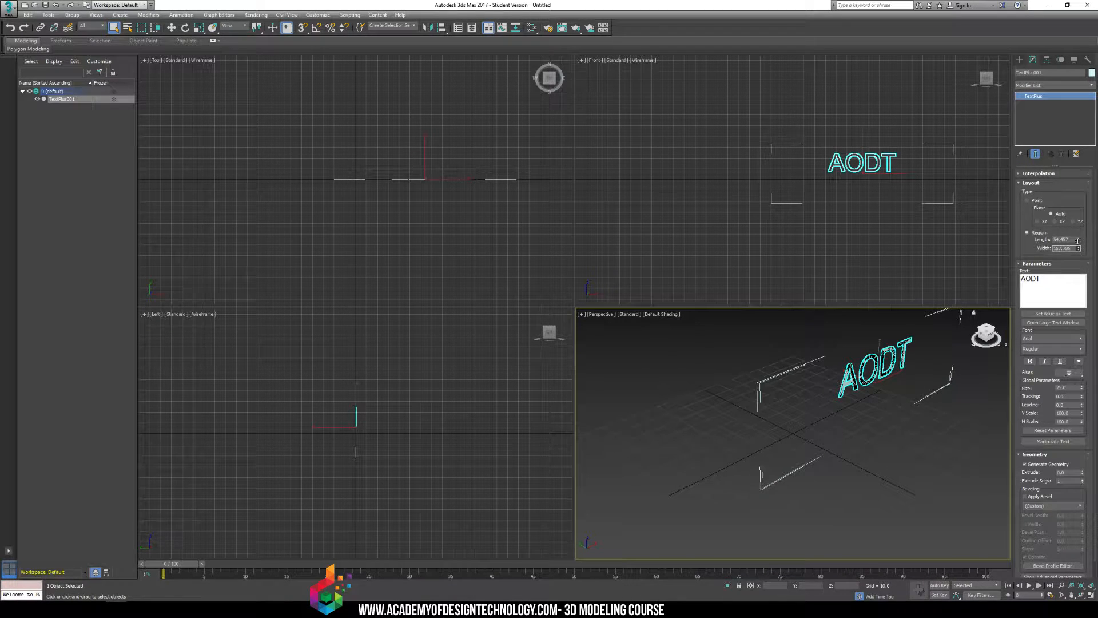
# Step: Try Arial Black as the text's font and return it to Arial Regular
pyautogui.click(1067, 339)
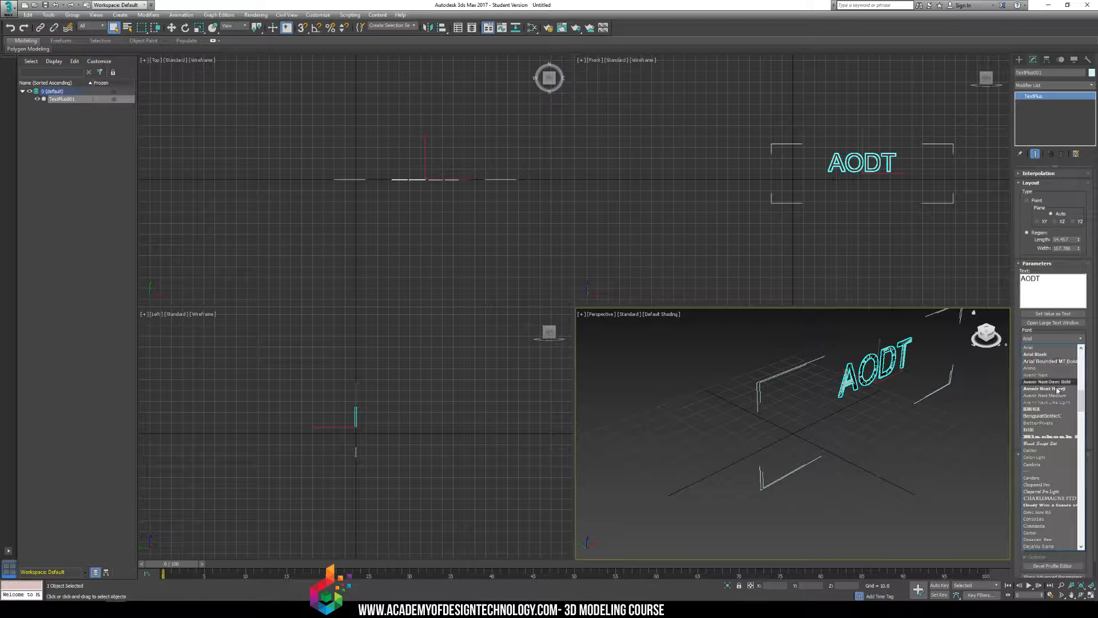
pyautogui.click(1061, 356)
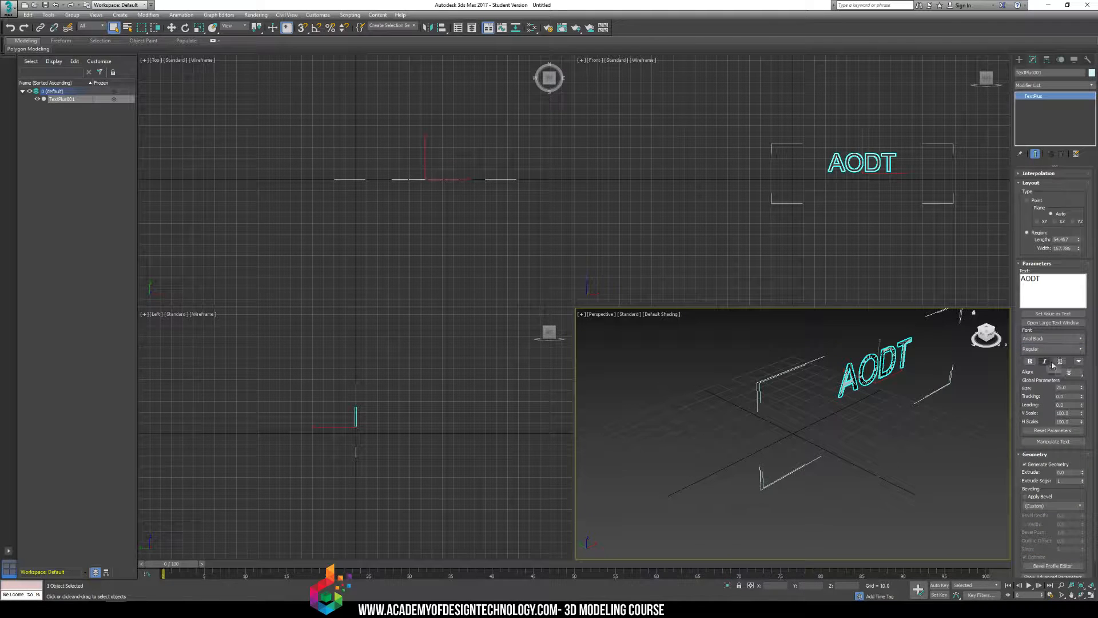
pyautogui.click(1074, 349)
pyautogui.click(1067, 358)
# Step: Extend the text to AODT33 and set its size to 23 and tracking to 0
pyautogui.moveTo(1035, 279); pyautogui.dragTo(1059, 294)
pyautogui.click(1059, 294)
pyautogui.write('33')
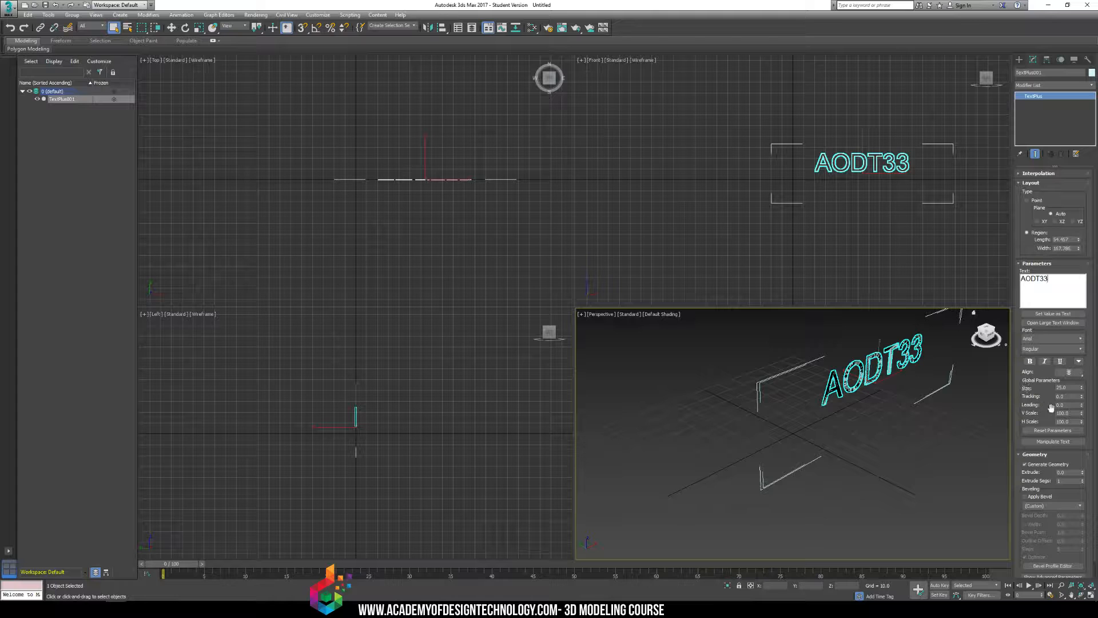
pyautogui.moveTo(1083, 391)
pyautogui.mouseDown()
pyautogui.moveTo(1081, 366)
pyautogui.moveTo(1087, 391)
pyautogui.mouseUp()
pyautogui.write('0')
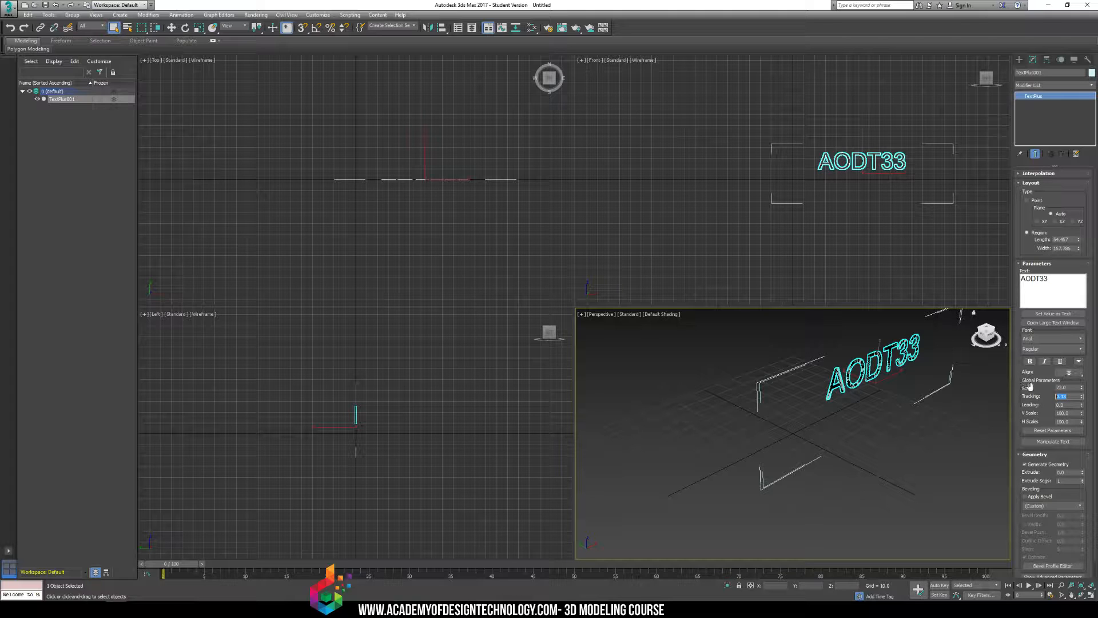
# Step: Extrude the AODT33 text by about 1.2 units with 3 extrude segments, displaying edged faces in the Perspective viewport
pyautogui.moveTo(1082, 472)
pyautogui.mouseDown()
pyautogui.moveTo(1080, 306)
pyautogui.moveTo(1086, 480)
pyautogui.mouseUp()
pyautogui.click(1085, 480)
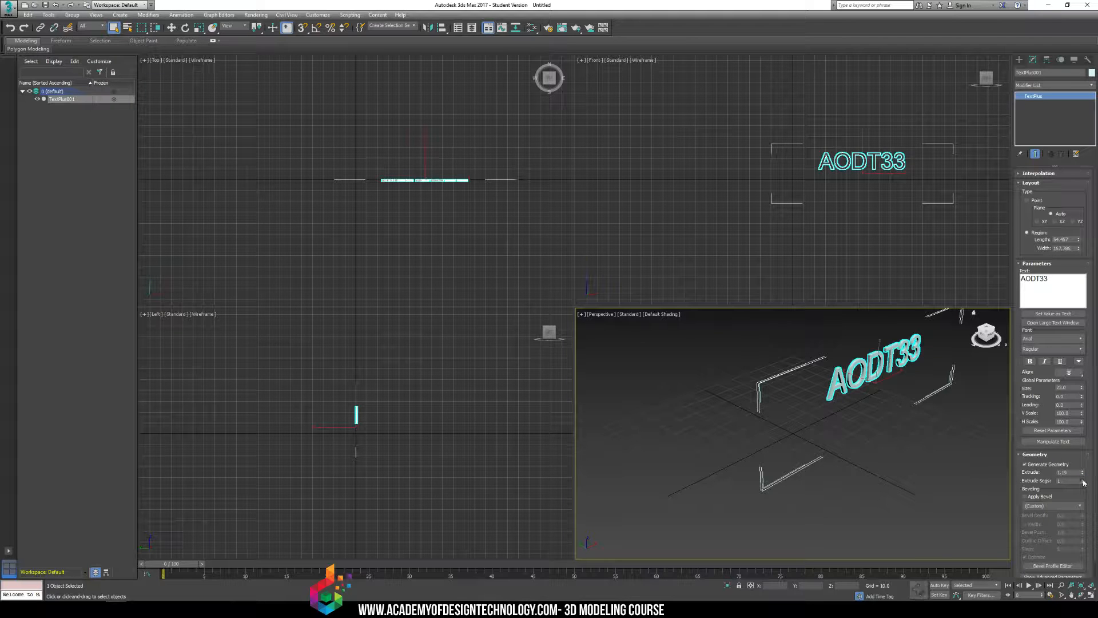
pyautogui.moveTo(838, 361); pyautogui.dragTo(837, 384, button='middle')
pyautogui.scroll(3, 851, 405)
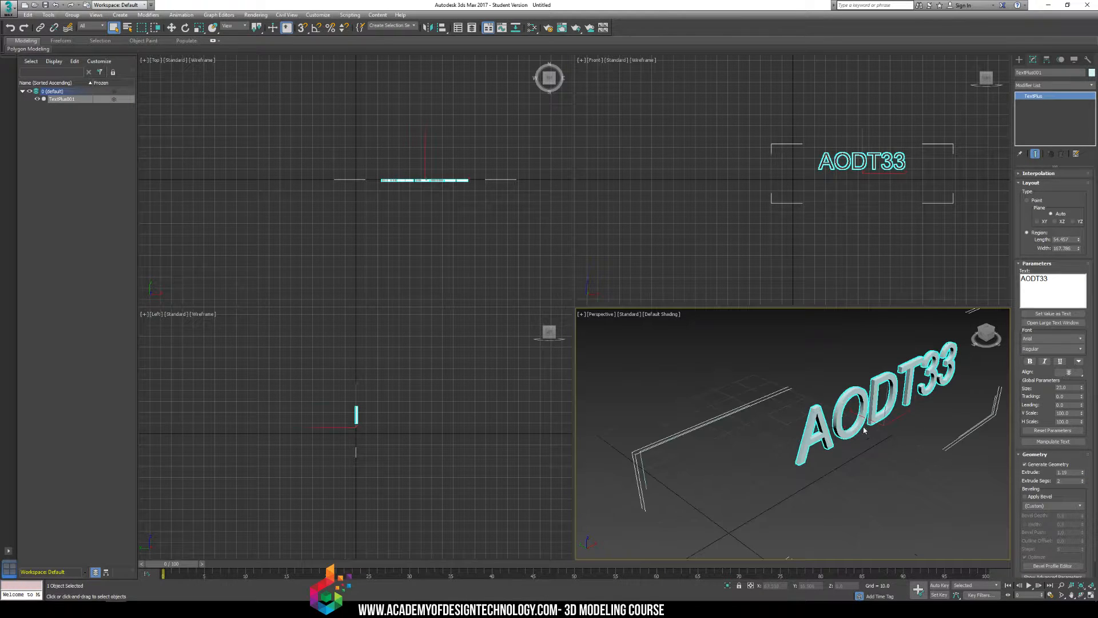
pyautogui.scroll(5, 845, 430)
pyautogui.scroll(-8, 845, 430)
pyautogui.press('F4')
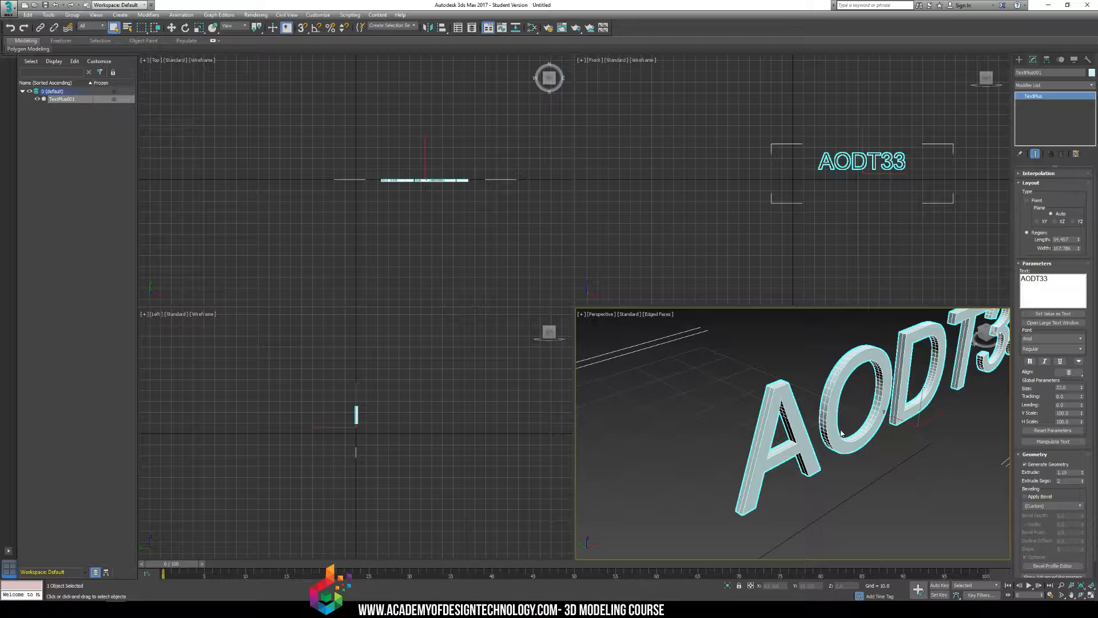
pyautogui.click(1082, 479)
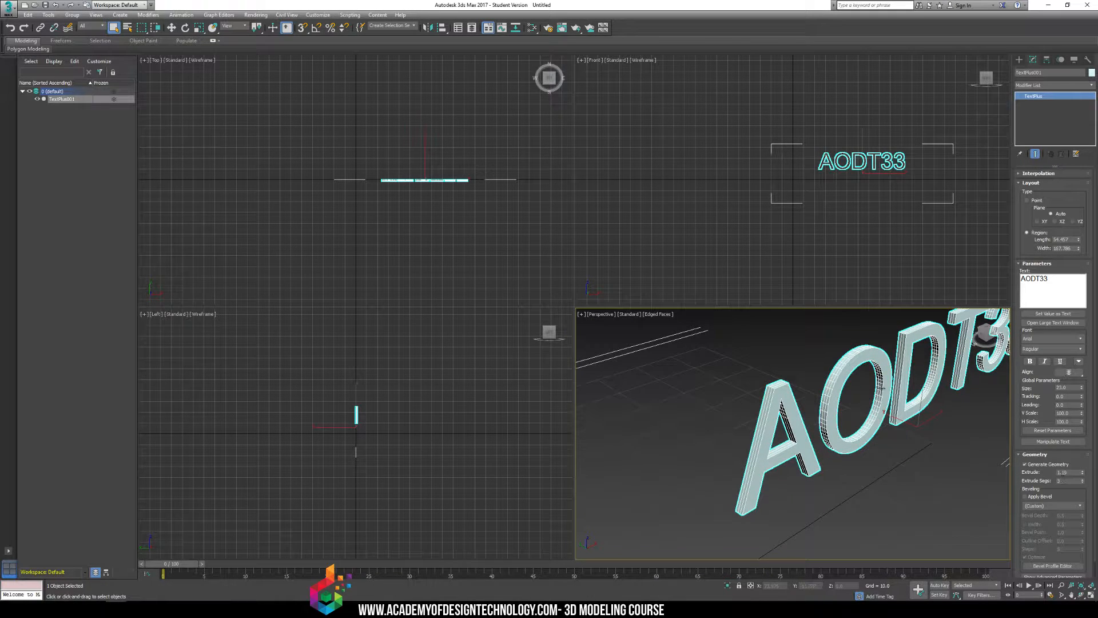
pyautogui.keyDown('alt'); pyautogui.moveTo(881, 388); pyautogui.dragTo(911, 427, button='middle'); pyautogui.keyUp('alt')
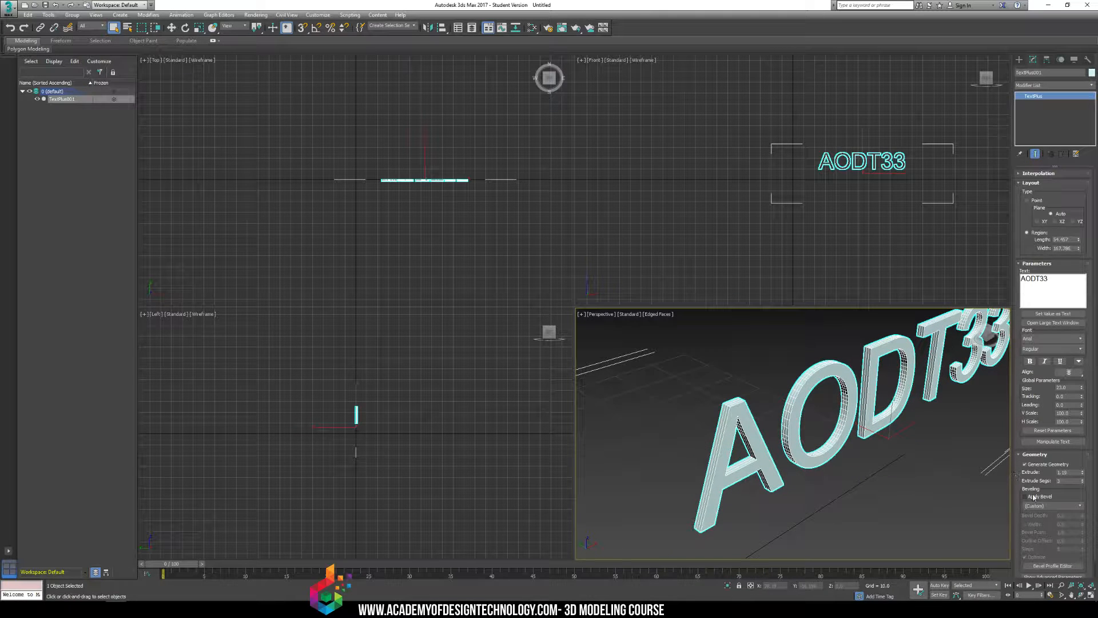
# Step: Apply a bevel to the text and try the Engrave preset followed by Half Circle
pyautogui.click(1033, 495)
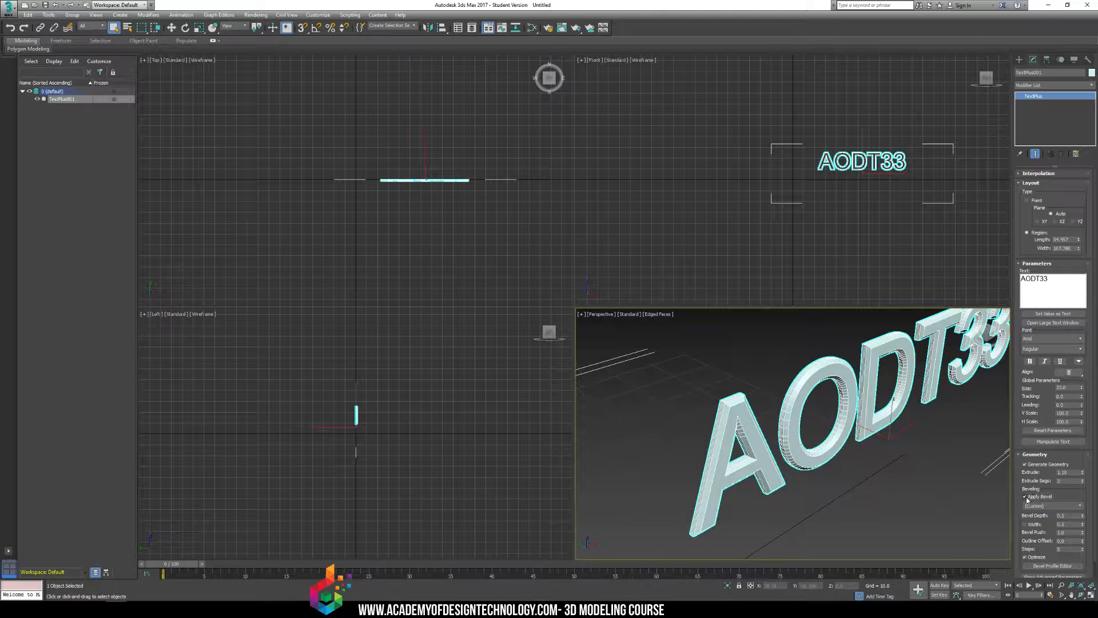
pyautogui.click(1079, 506)
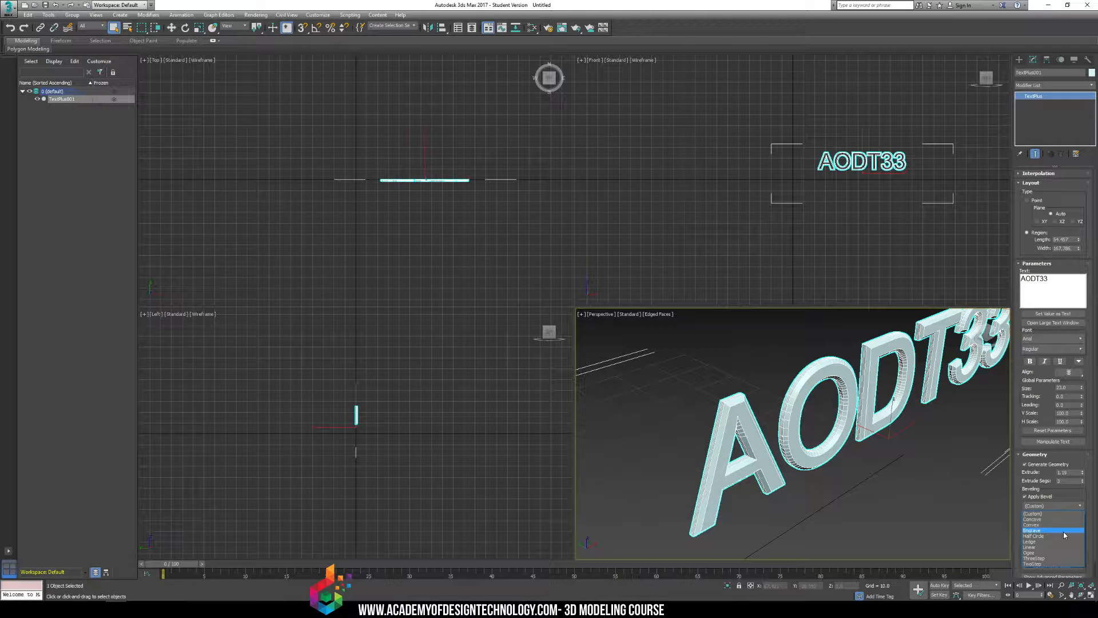
pyautogui.click(1063, 531)
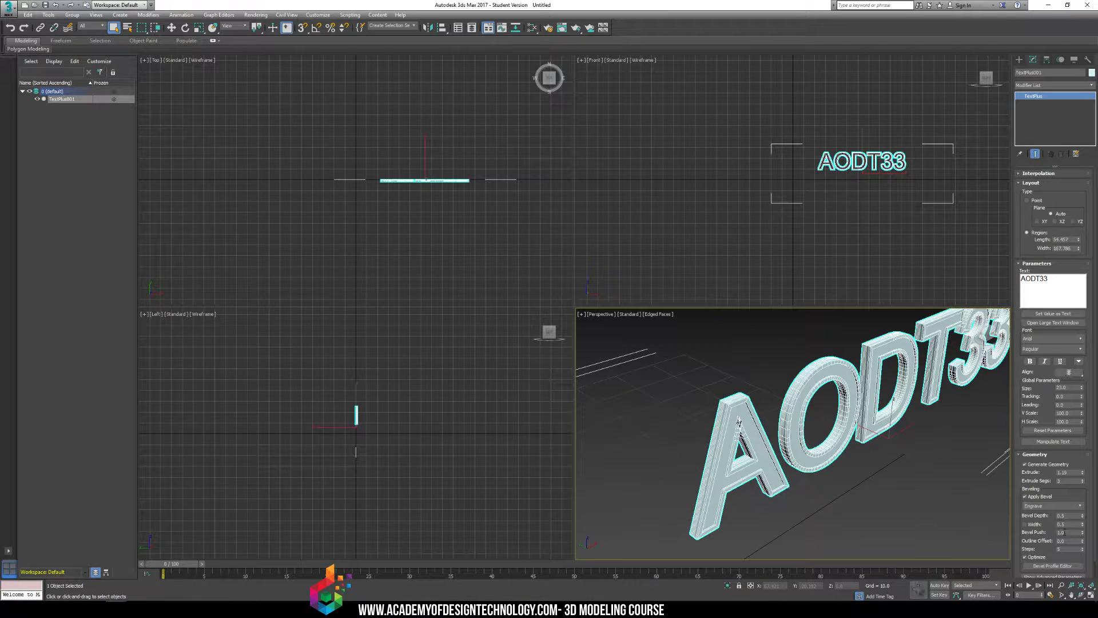
pyautogui.click(1056, 503)
pyautogui.click(1053, 534)
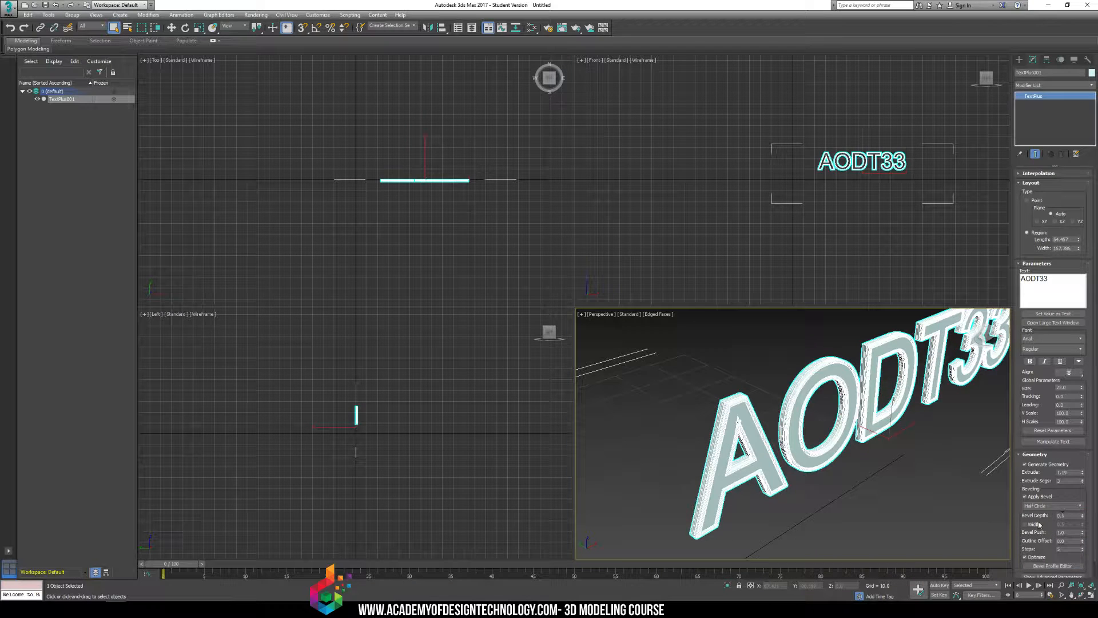
# Step: Turn off edged faces in the Perspective viewport and examine the Half Circle bevel on the letters
pyautogui.click(916, 487)
pyautogui.press('F4')
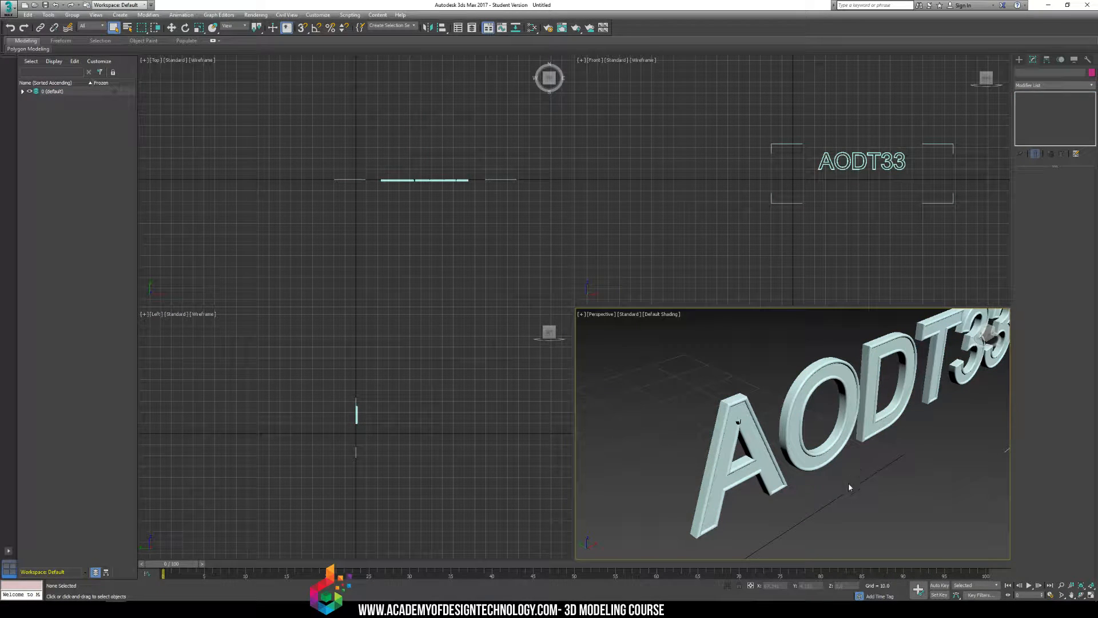
pyautogui.moveTo(812, 472); pyautogui.dragTo(772, 477, button='middle')
pyautogui.scroll(-3, 772, 477)
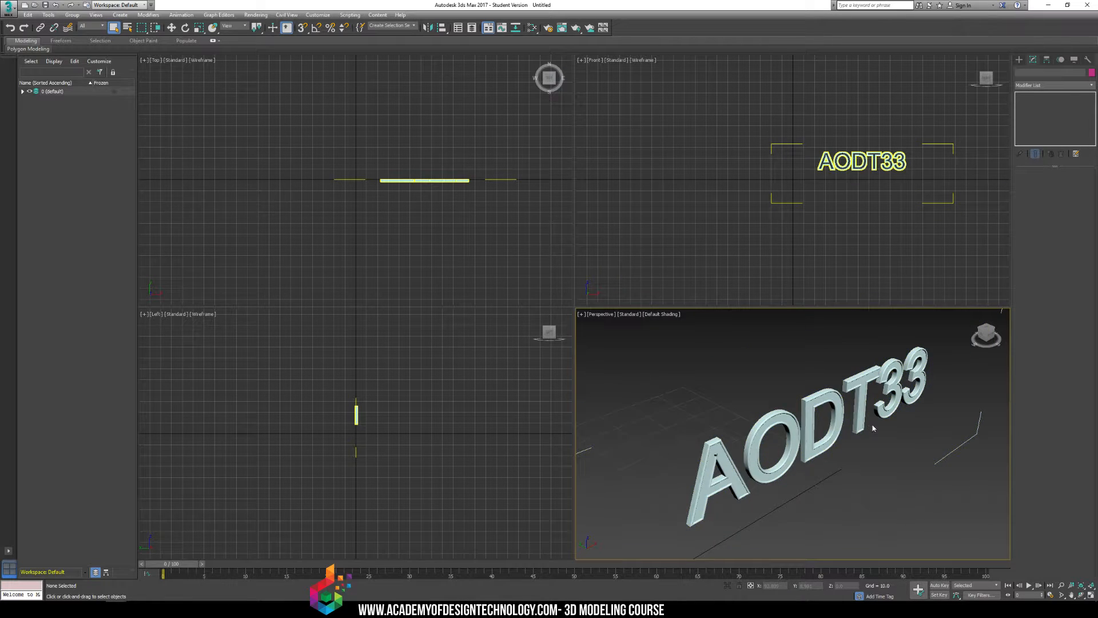
pyautogui.scroll(4, 876, 424)
pyautogui.click(806, 404)
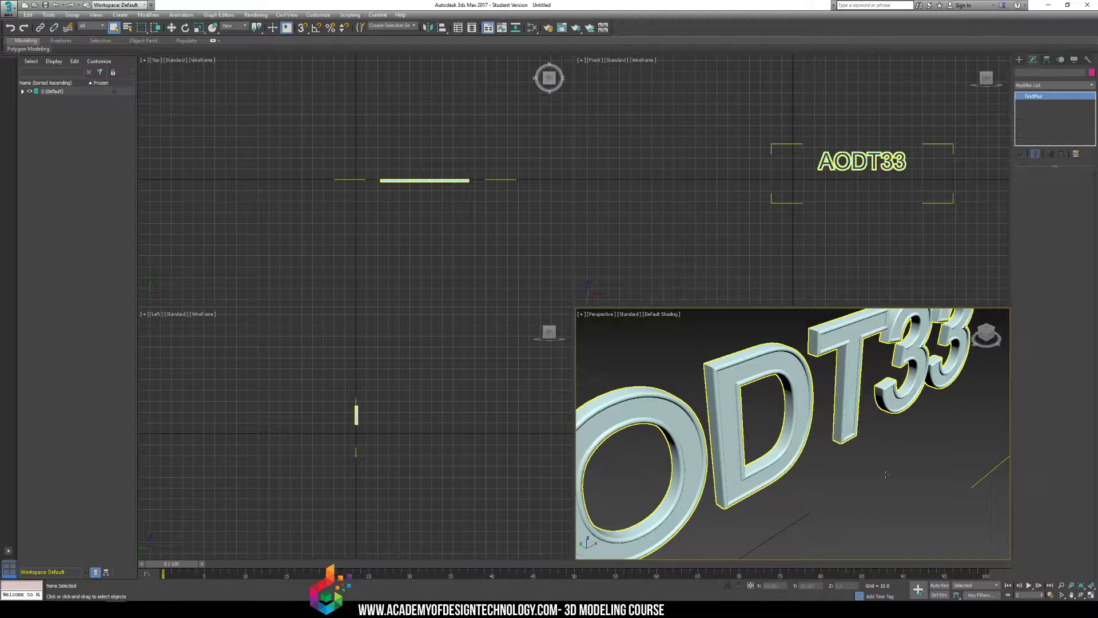
pyautogui.moveTo(887, 474); pyautogui.dragTo(947, 426, button='middle')
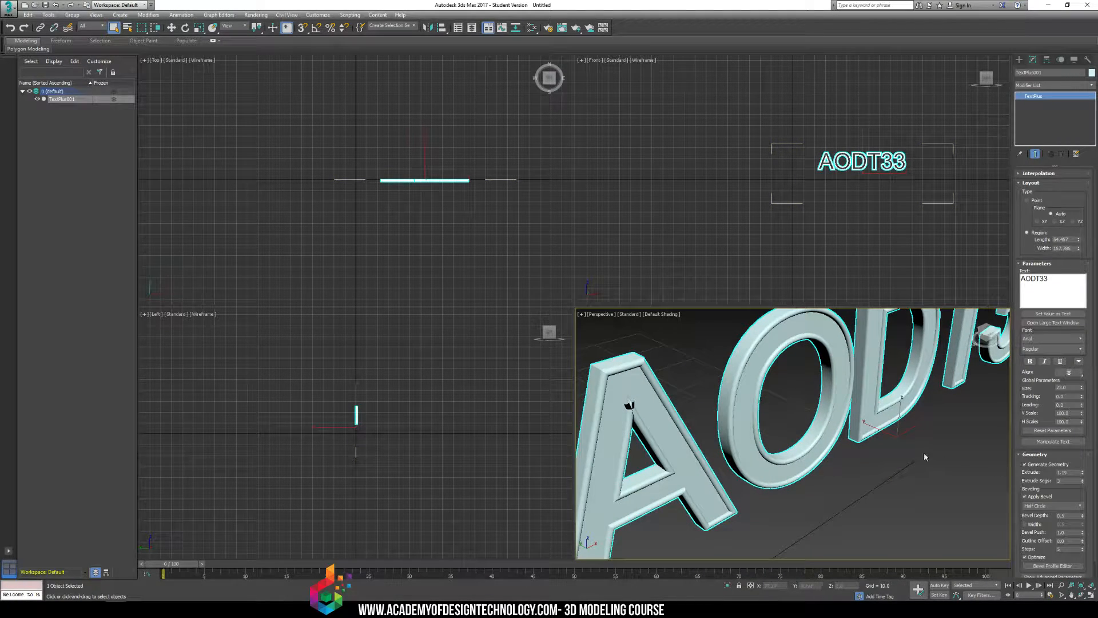
# Step: Change the text's bevel preset to Linear and inspect the deselected letters in the Perspective viewport
pyautogui.click(1080, 505)
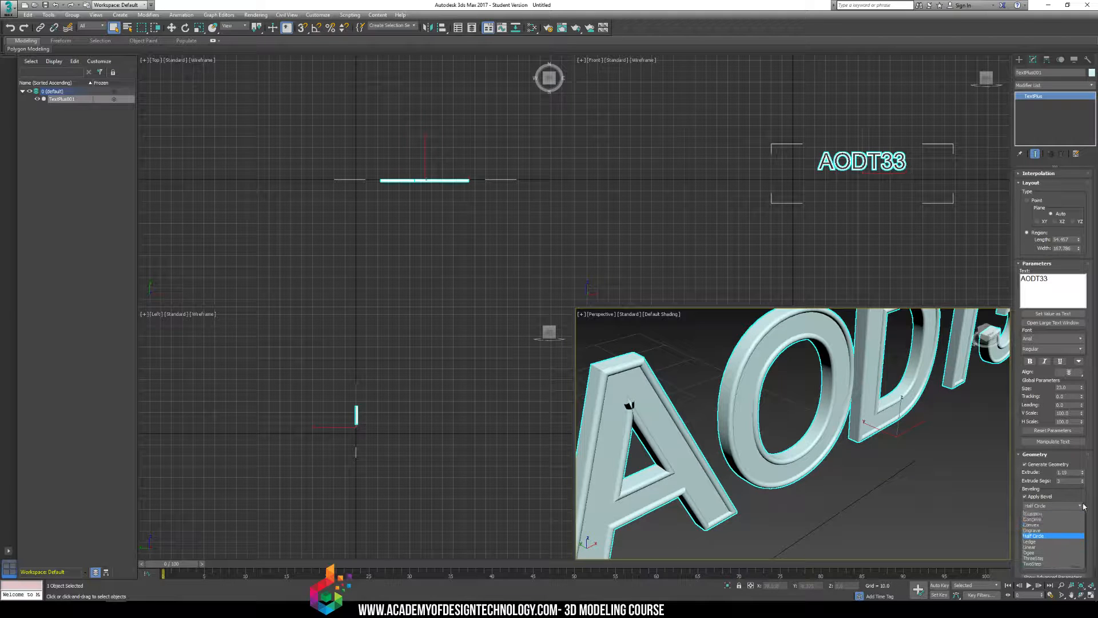
pyautogui.click(1044, 550)
pyautogui.click(873, 482)
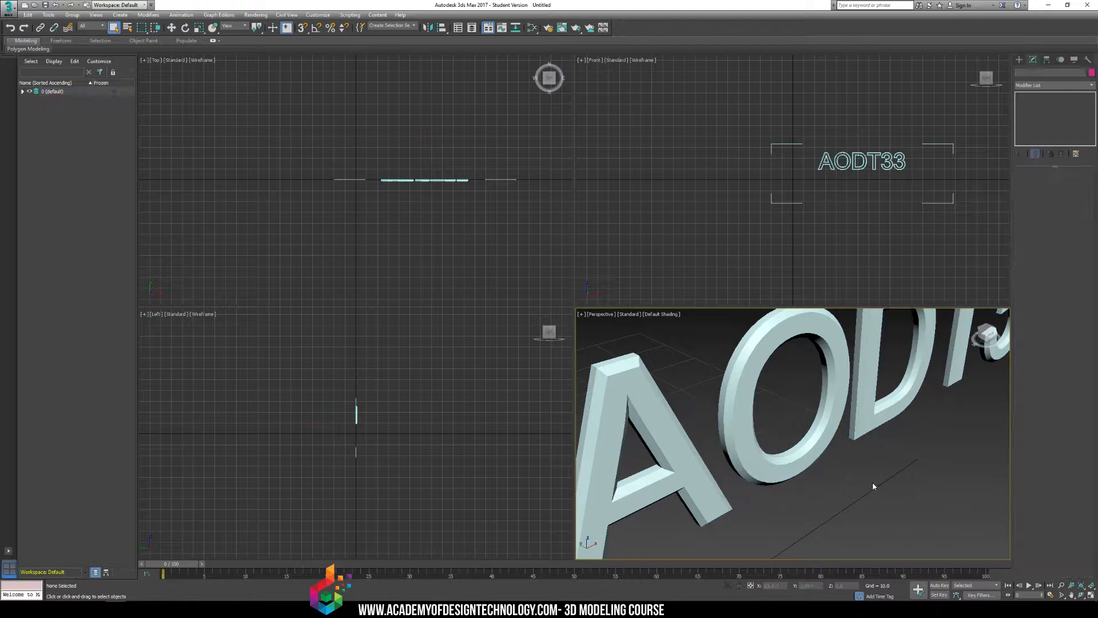
pyautogui.scroll(-6, 881, 486)
pyautogui.scroll(4, 882, 485)
pyautogui.keyDown('alt'); pyautogui.moveTo(885, 485); pyautogui.dragTo(859, 452, button='middle'); pyautogui.keyUp('alt')
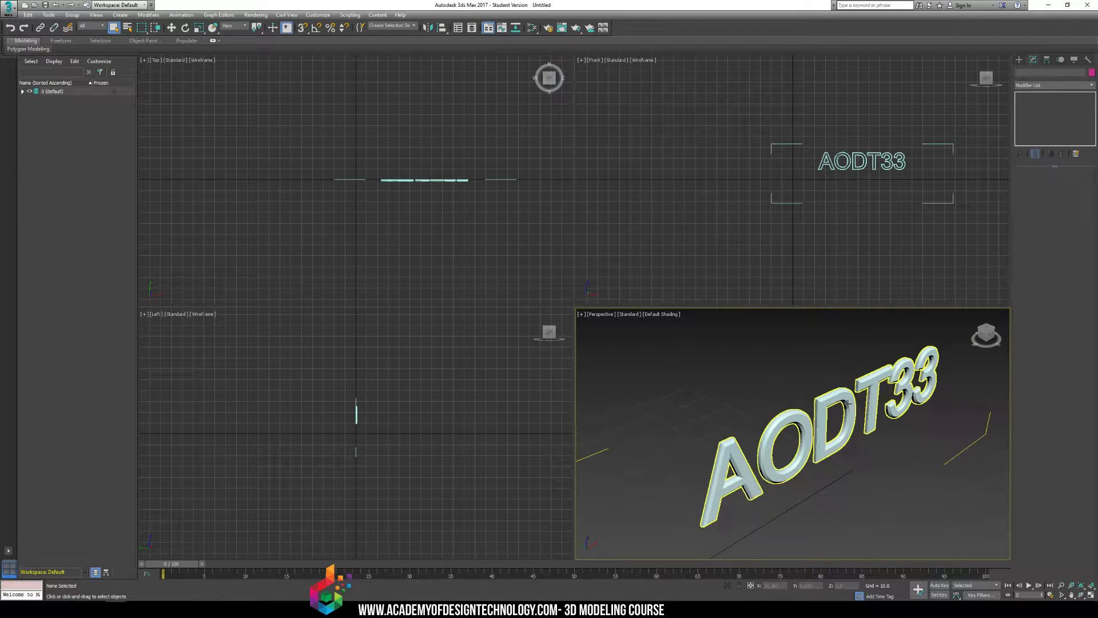
# Step: Set the text's bevel depth to 0.34, bevel push to 0.87, outline offset to -0.07 and steps to 14
pyautogui.click(849, 405)
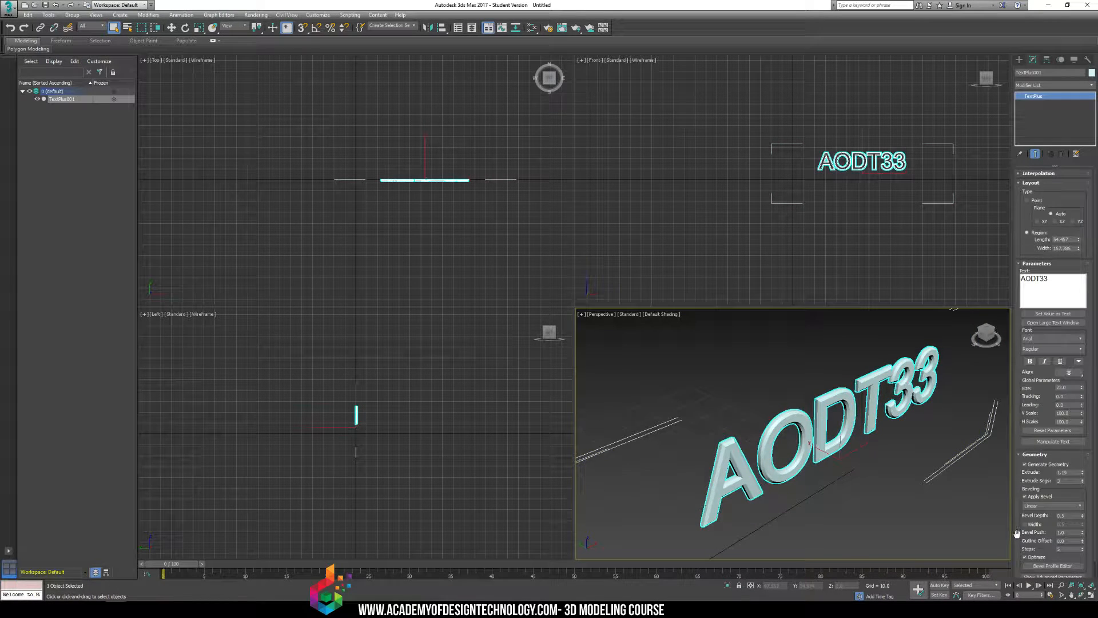
pyautogui.moveTo(1016, 534); pyautogui.dragTo(1021, 504)
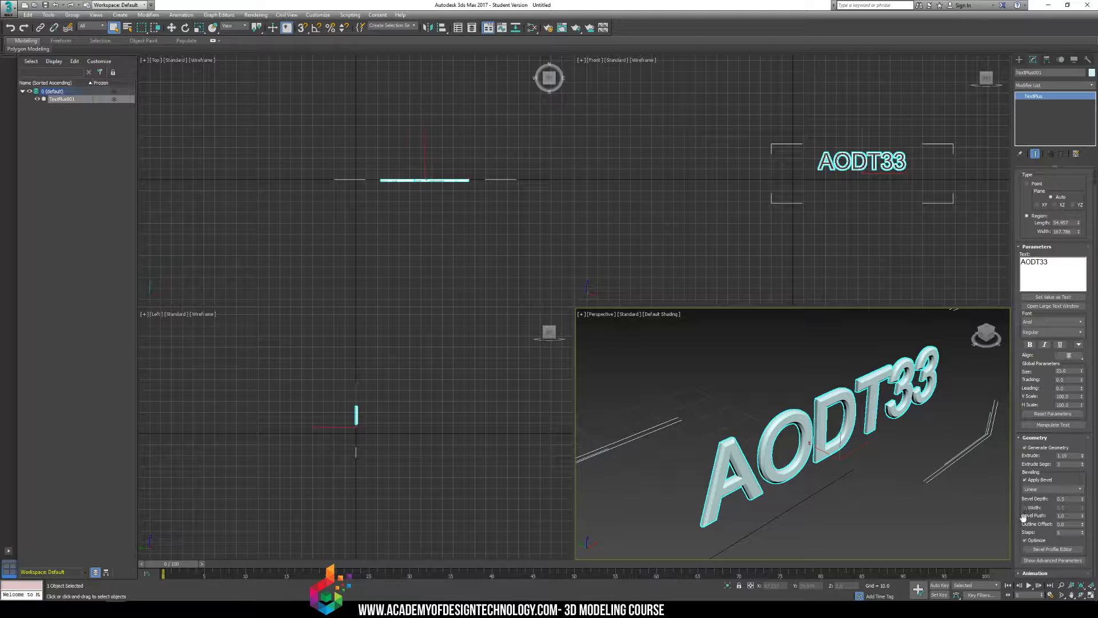
pyautogui.moveTo(1082, 516)
pyautogui.mouseDown()
pyautogui.moveTo(1084, 500)
pyautogui.moveTo(1085, 533)
pyautogui.moveTo(1086, 483)
pyautogui.moveTo(1076, 543)
pyautogui.moveTo(1081, 506)
pyautogui.mouseUp()
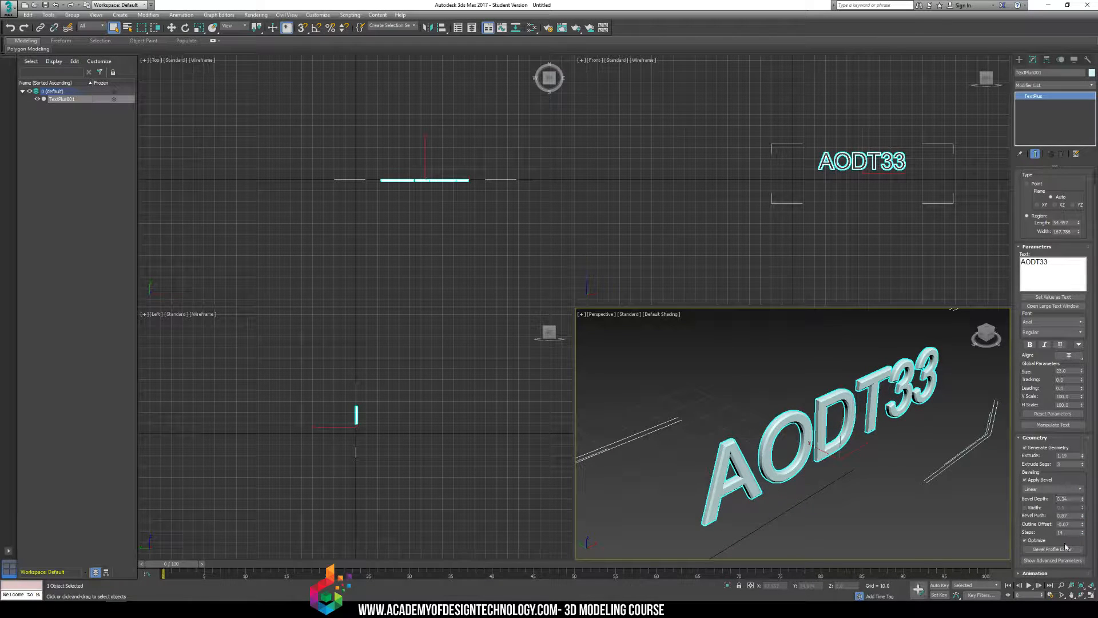
pyautogui.scroll(1, 1075, 514)
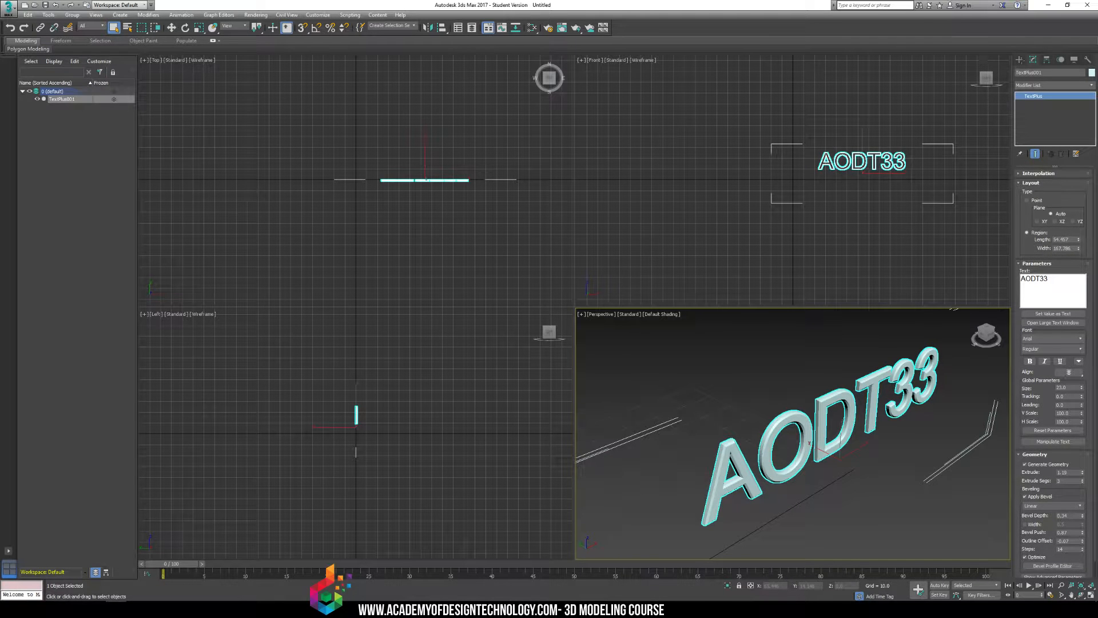
# Step: Return to the standard primitives creation options and delete the AODT33 text from the scene
pyautogui.click(1019, 60)
pyautogui.rightClick(842, 402)
pyautogui.click(734, 411)
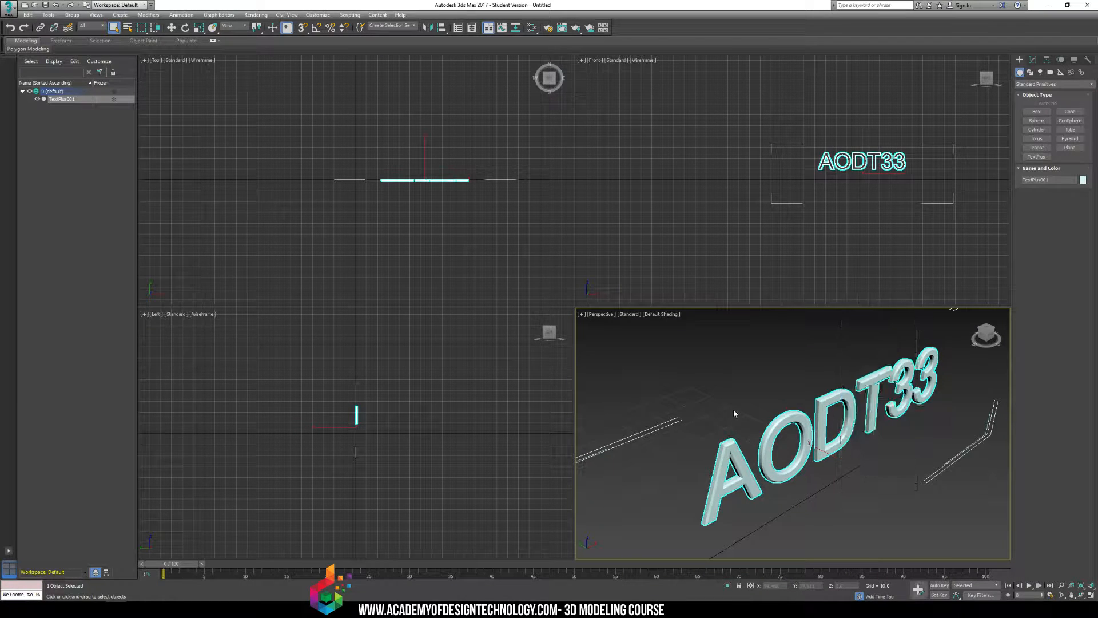
pyautogui.press('Delete')
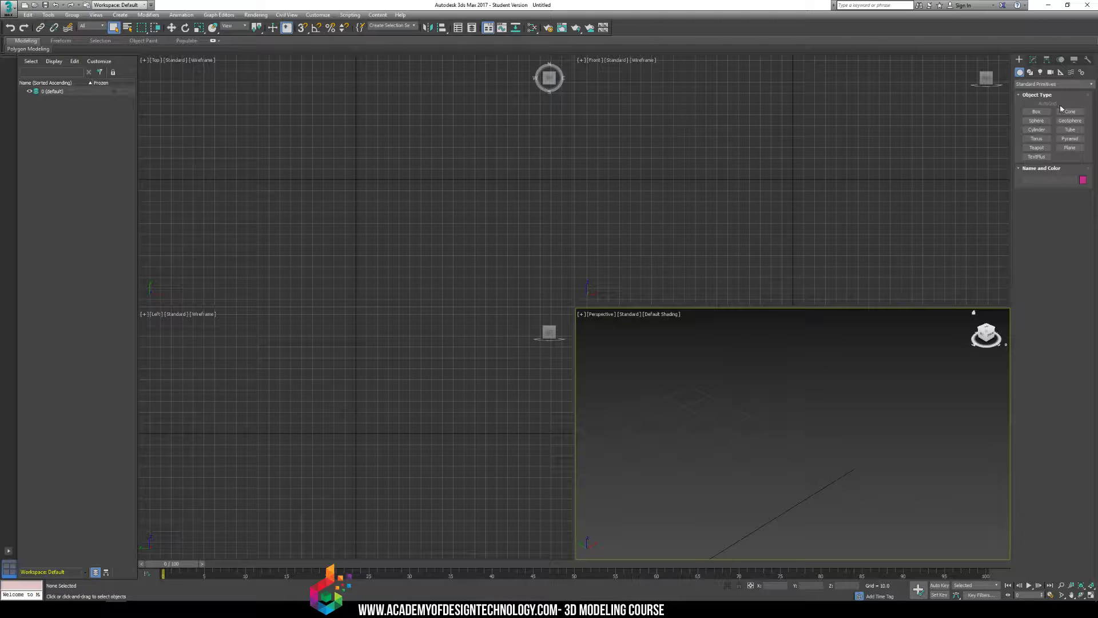
# Step: Create a sliding door about 69 wide, 12 deep and 88 high in the Perspective viewport and inspect its other side
pyautogui.click(1057, 84)
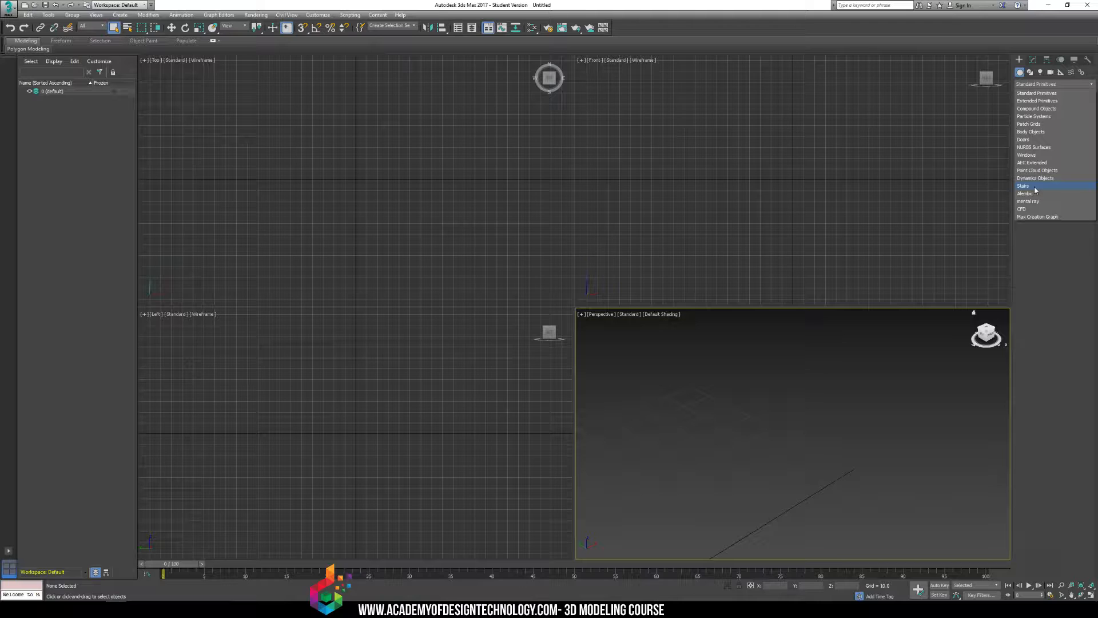
pyautogui.click(1039, 141)
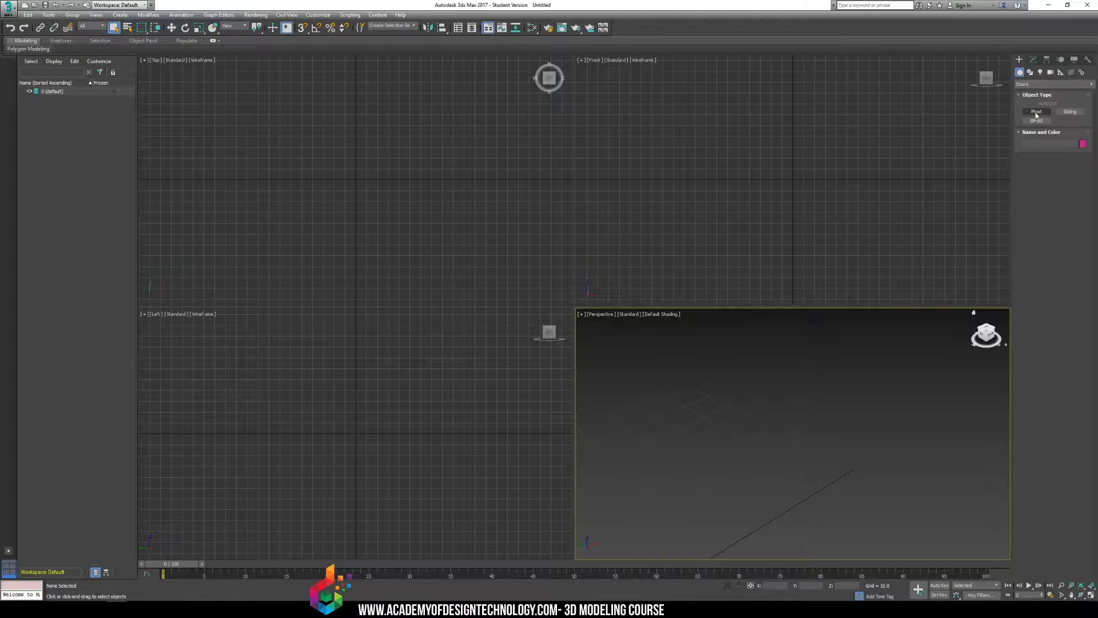
pyautogui.moveTo(754, 399); pyautogui.dragTo(856, 420, button='middle')
pyautogui.click(1069, 112)
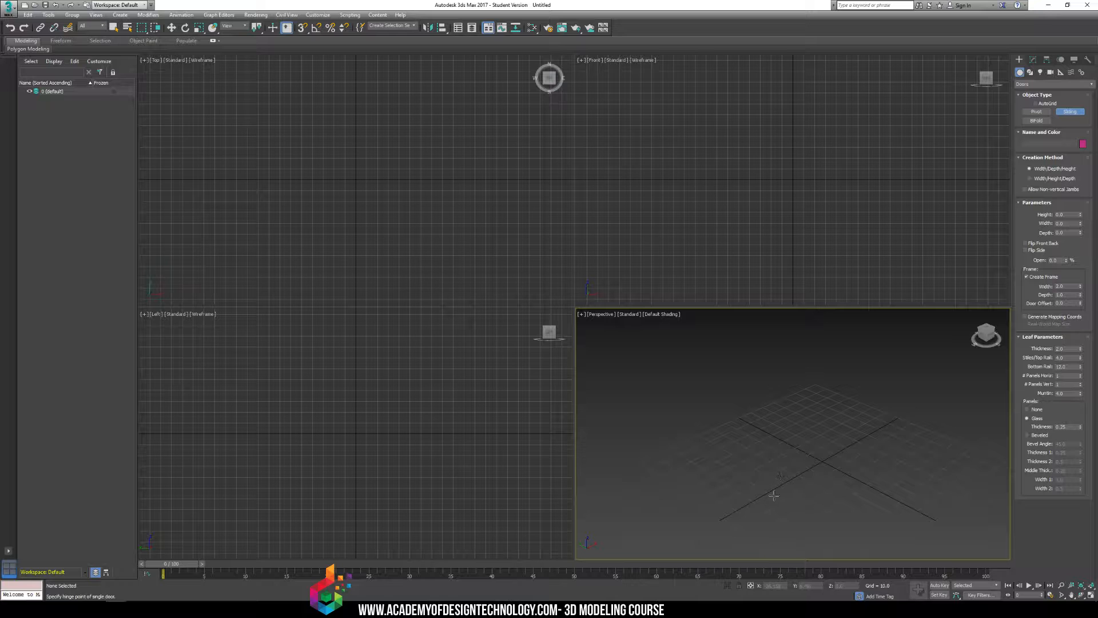
pyautogui.moveTo(776, 491); pyautogui.dragTo(859, 436)
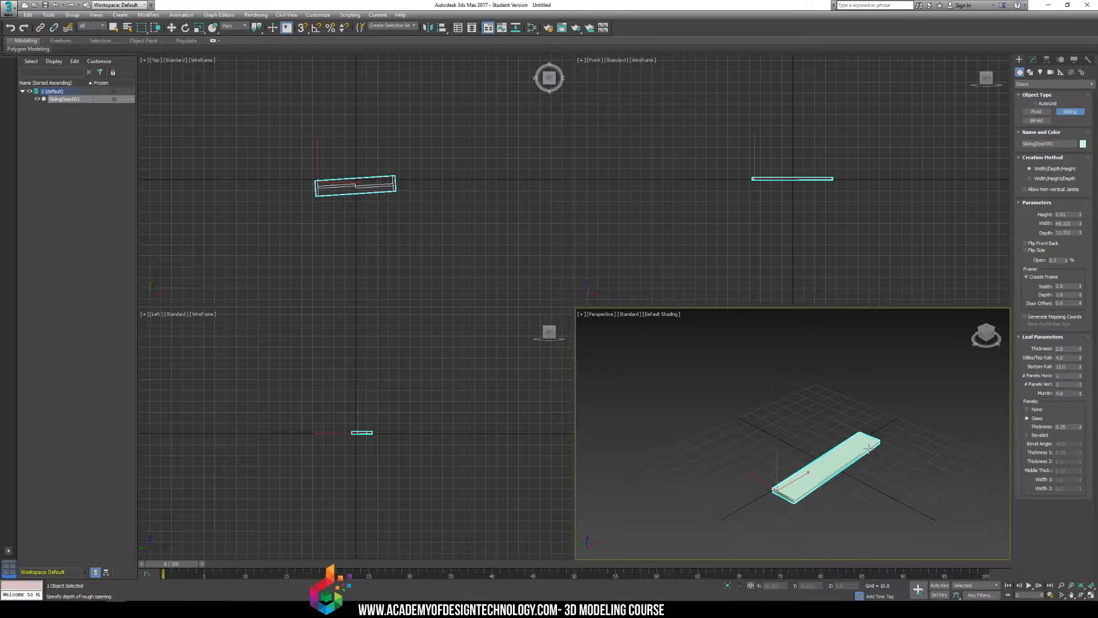
pyautogui.click(868, 448)
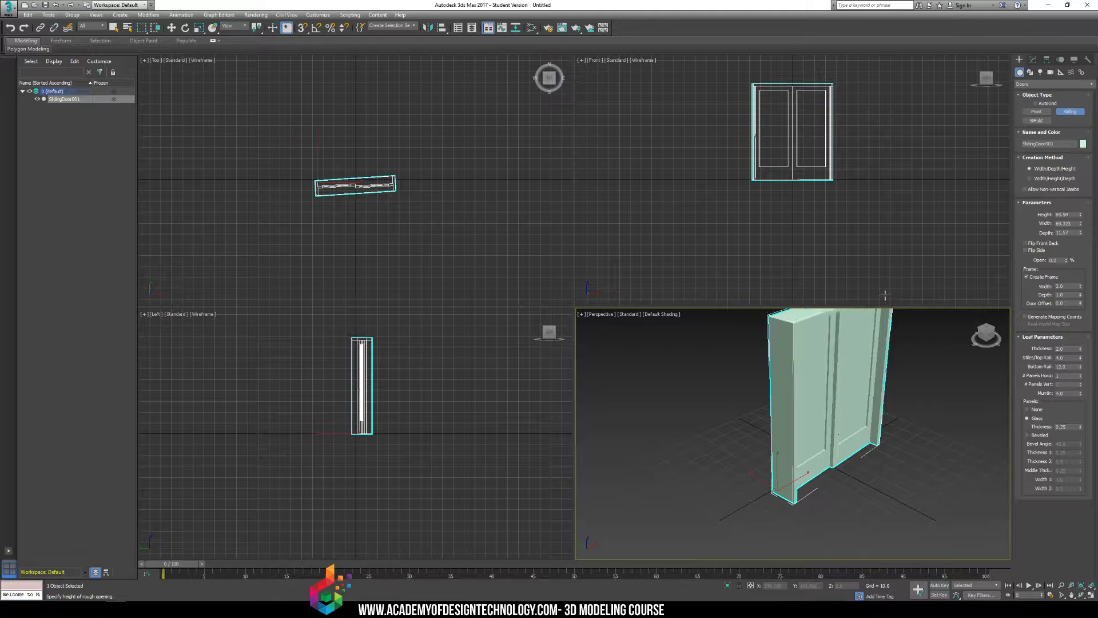
pyautogui.click(735, 437)
pyautogui.moveTo(736, 436); pyautogui.dragTo(756, 456, button='middle')
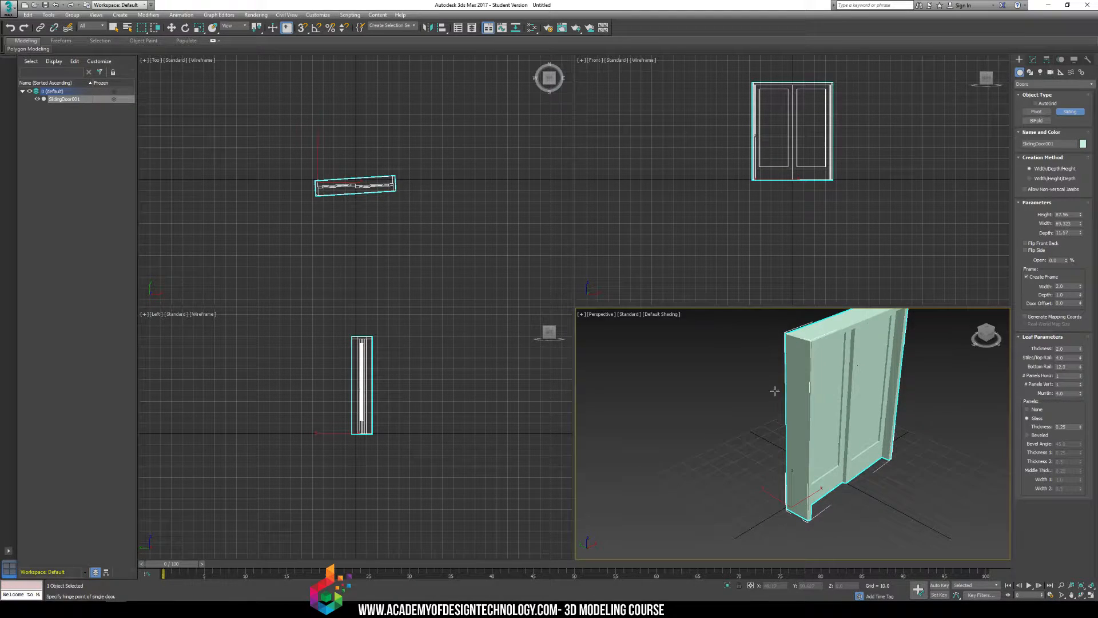
pyautogui.keyDown('alt'); pyautogui.moveTo(776, 384); pyautogui.dragTo(702, 380, button='middle'); pyautogui.keyUp('alt')
pyautogui.keyDown('alt'); pyautogui.moveTo(849, 393); pyautogui.dragTo(834, 403, button='middle'); pyautogui.keyUp('alt')
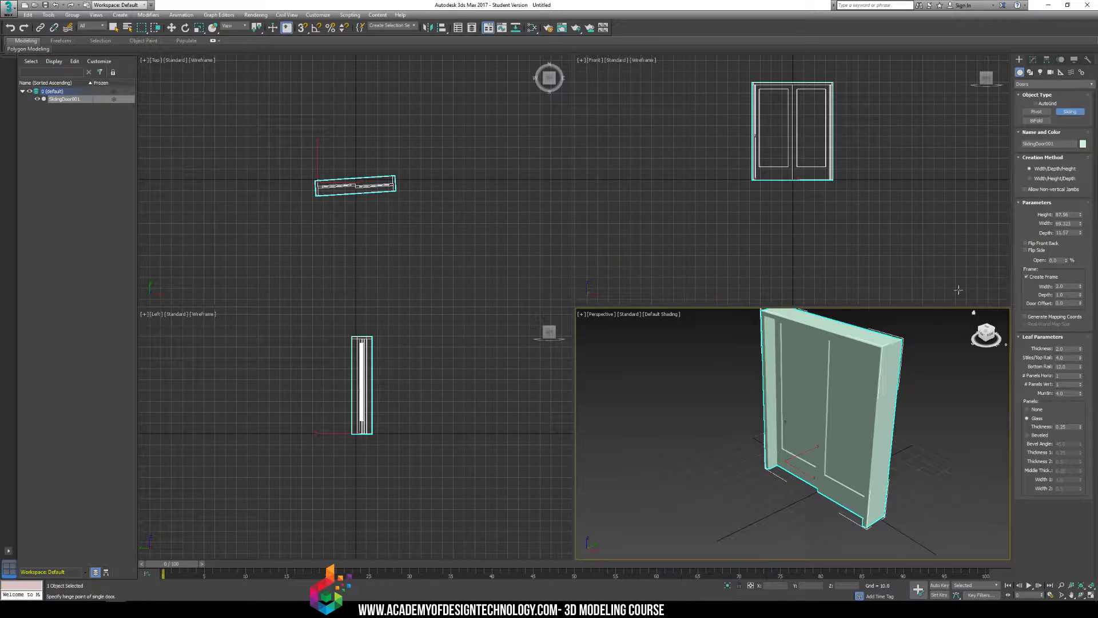
pyautogui.rightClick(932, 408)
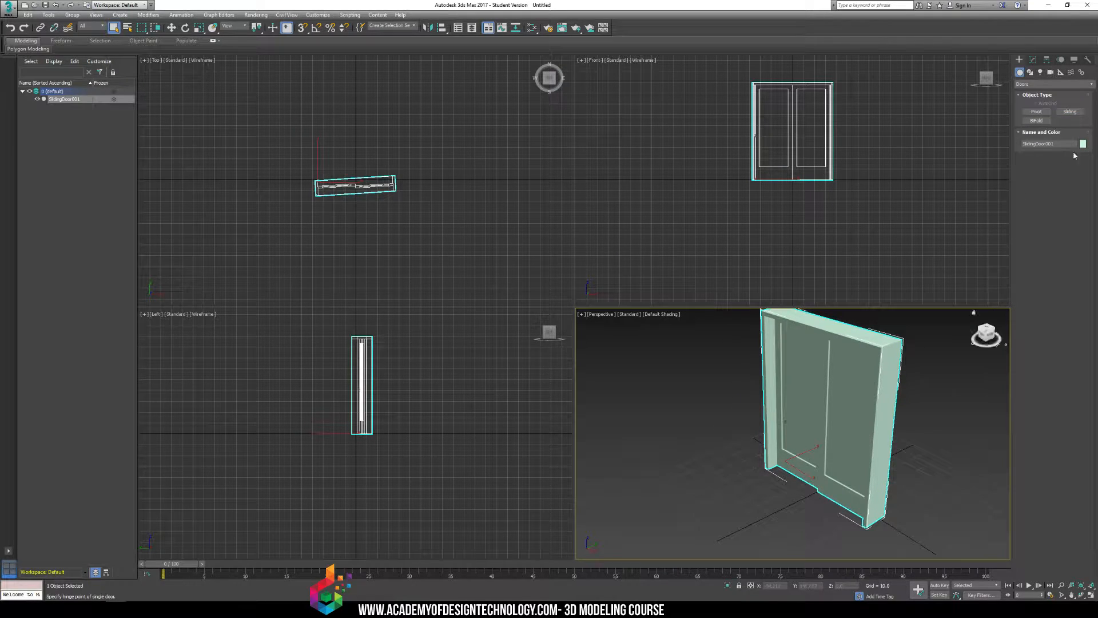
# Step: Set the sliding door's frame width to 0.8, frame depth to 2.11, opening to 100%, stiles/top rail to 5.6 and horizontal panels to 5
pyautogui.click(1031, 61)
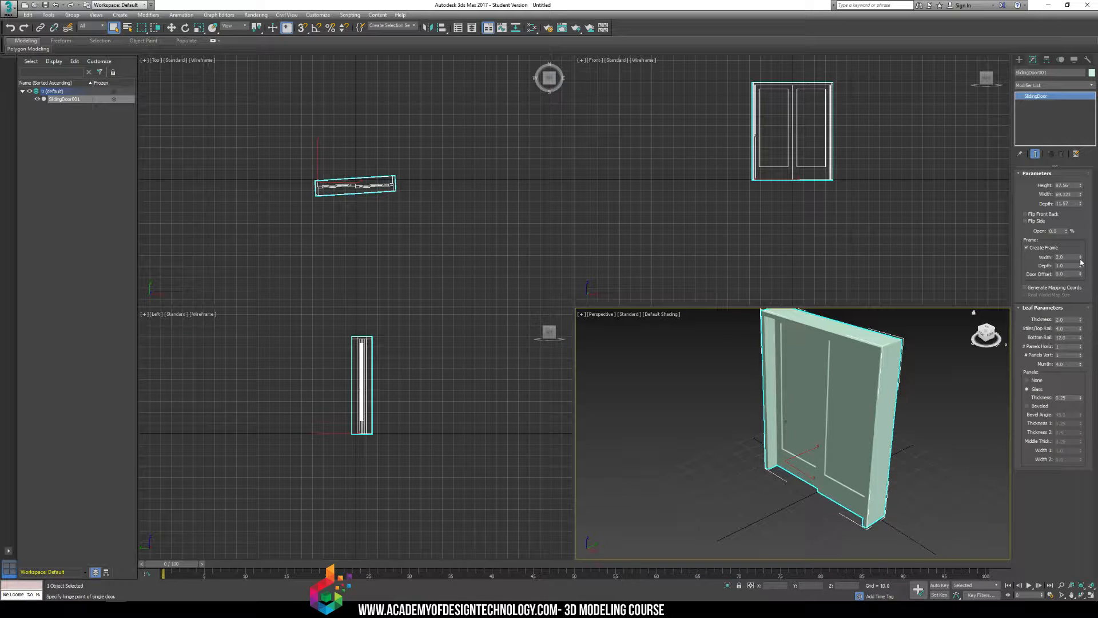
pyautogui.moveTo(1082, 262); pyautogui.dragTo(1085, 274)
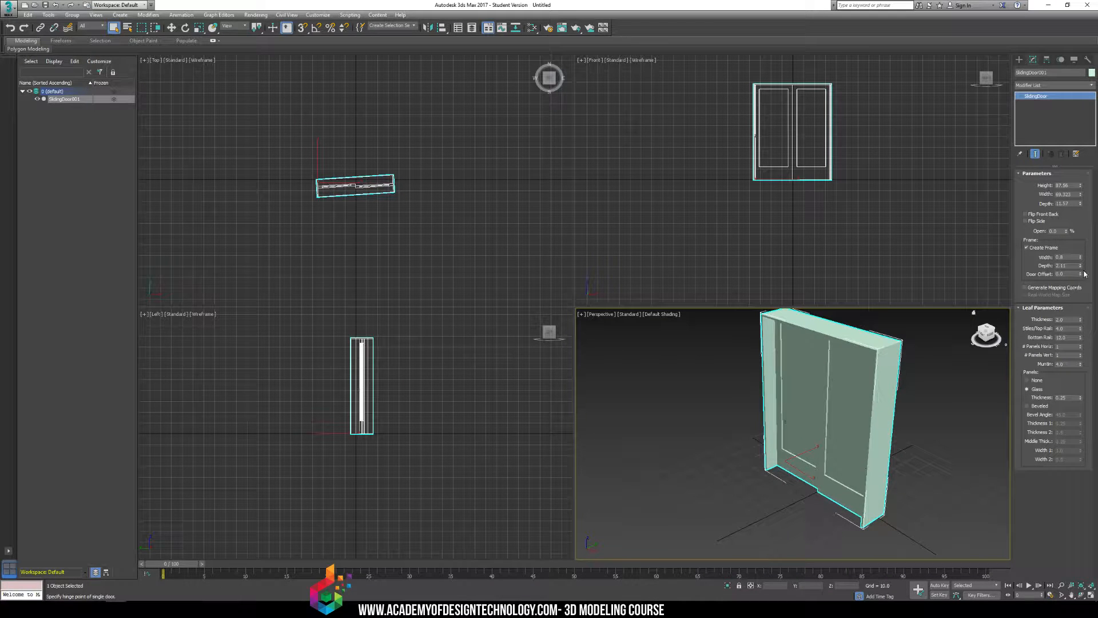
pyautogui.moveTo(1065, 231); pyautogui.dragTo(1056, 314)
pyautogui.moveTo(1067, 230); pyautogui.dragTo(1055, 280)
pyautogui.moveTo(1080, 329)
pyautogui.mouseDown()
pyautogui.moveTo(1081, 304)
pyautogui.moveTo(1081, 344)
pyautogui.mouseUp()
pyautogui.click(917, 445)
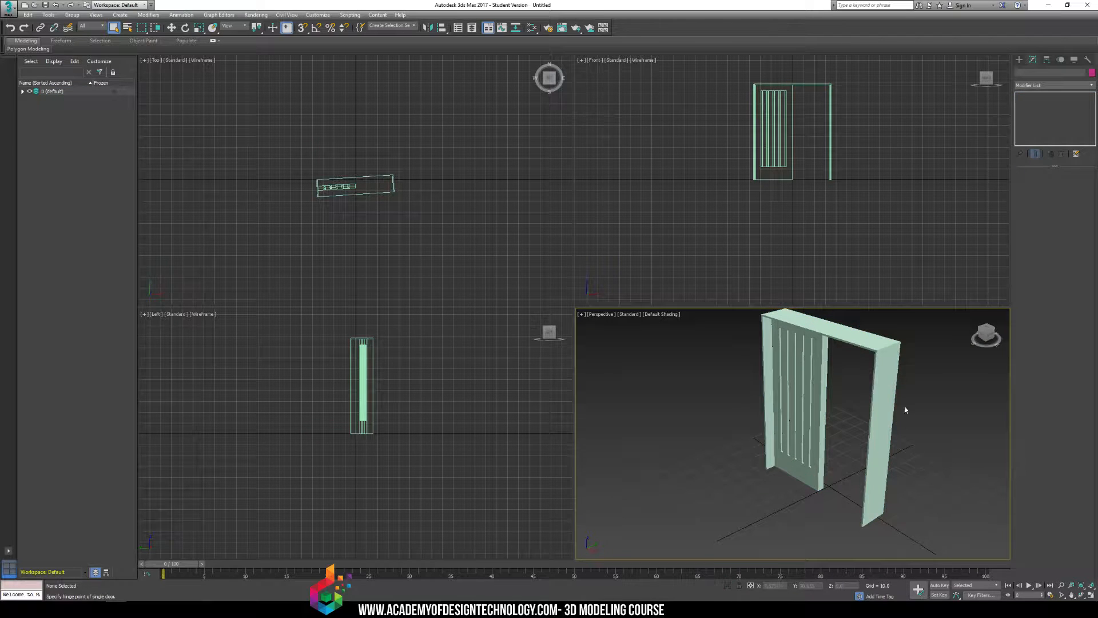
# Step: Maximize the Perspective viewport and display edged faces to examine the sliding door's panels
pyautogui.moveTo(815, 387)
pyautogui.keyDown('alt'); pyautogui.mouseDown(button='middle')
pyautogui.moveTo(891, 377)
pyautogui.moveTo(825, 387)
pyautogui.mouseUp(button='middle'); pyautogui.keyUp('alt')
pyautogui.press('F4')
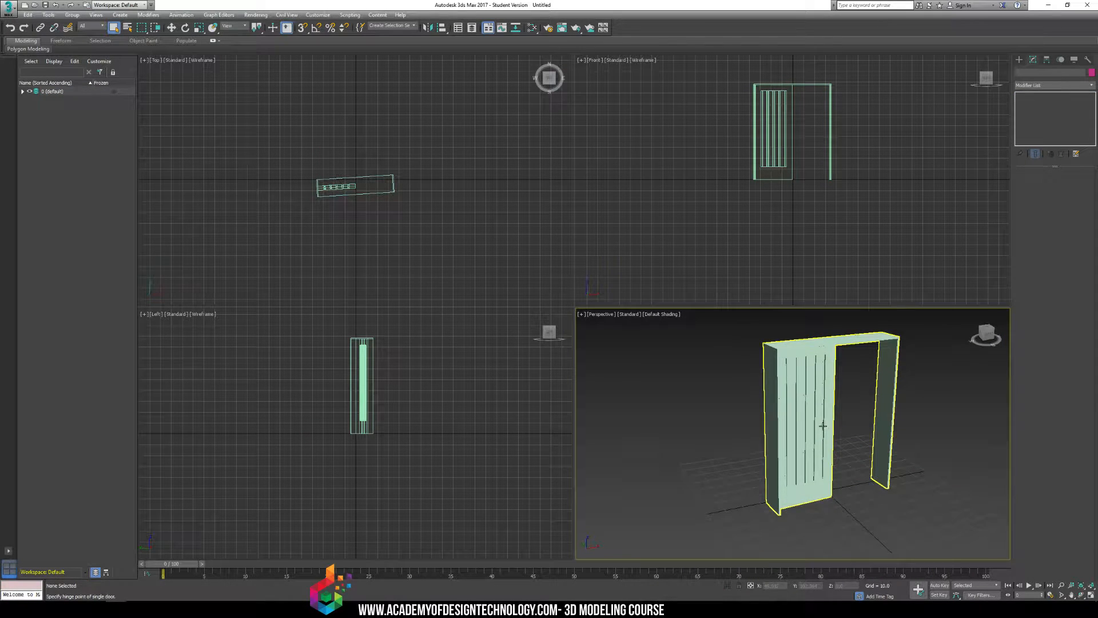
pyautogui.click(583, 315)
pyautogui.click(626, 333)
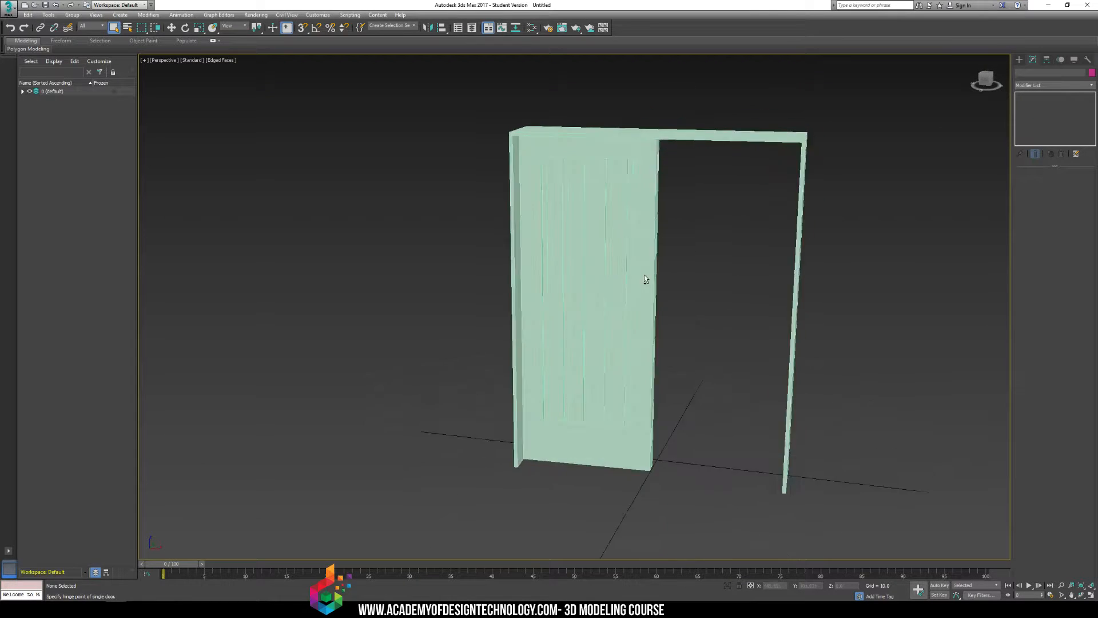
pyautogui.scroll(4, 644, 280)
pyautogui.press('F4')
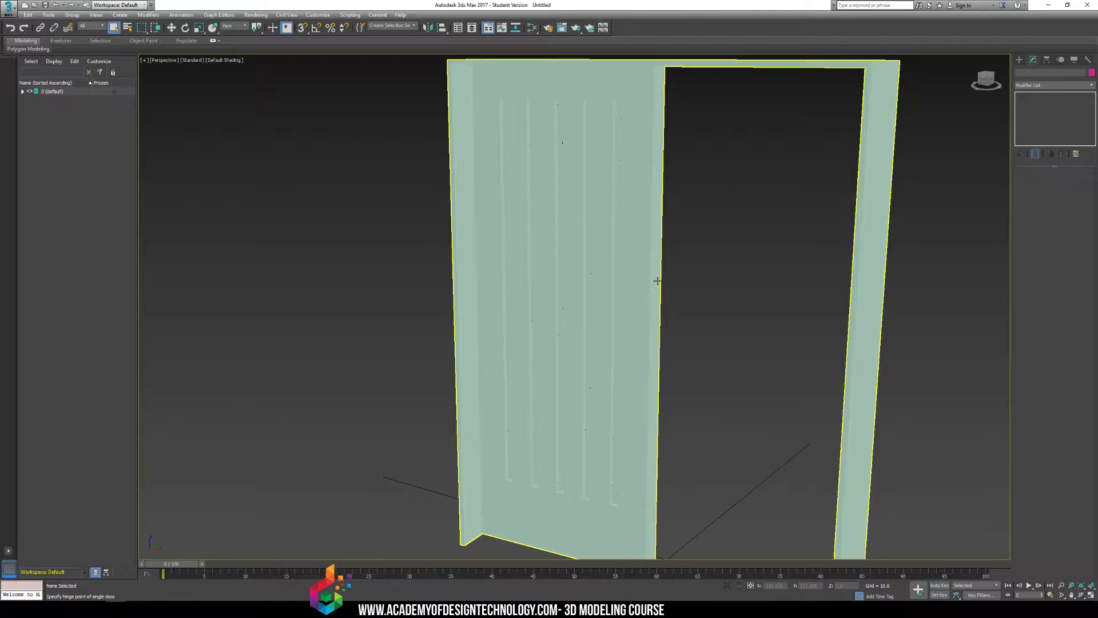
pyautogui.press('F4')
# Step: Examine the sliding door in Hidden Line shading and return the viewport to Default Shading
pyautogui.click(229, 60)
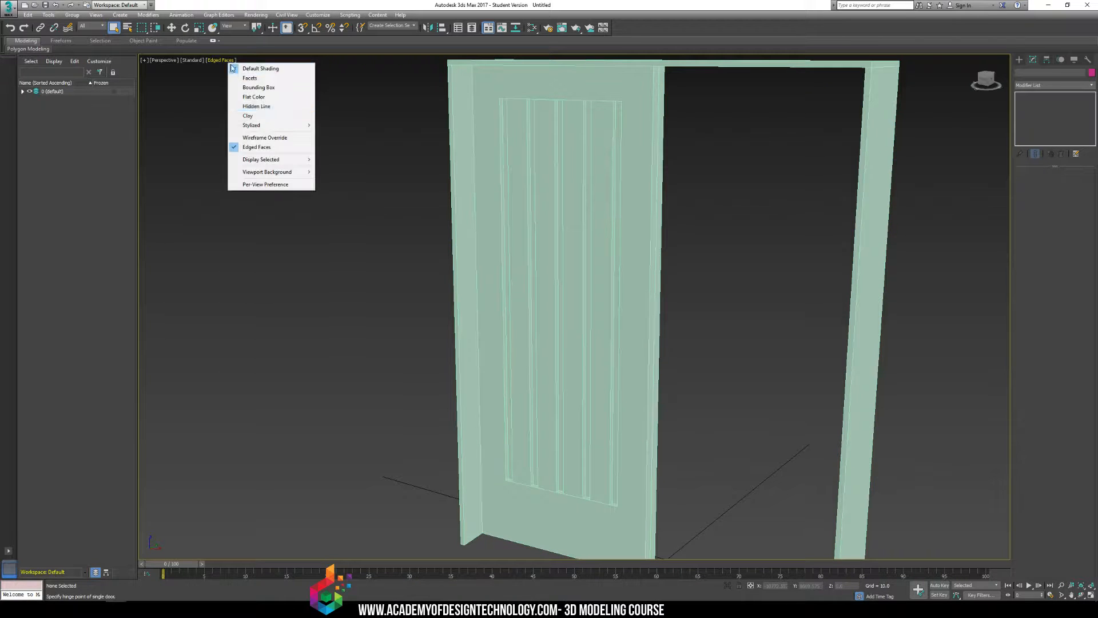
pyautogui.click(259, 107)
pyautogui.keyDown('alt'); pyautogui.moveTo(498, 233); pyautogui.dragTo(551, 181, button='middle'); pyautogui.keyUp('alt')
pyautogui.scroll(-3, 560, 223)
pyautogui.moveTo(563, 234); pyautogui.dragTo(561, 197, button='middle')
pyautogui.click(568, 205)
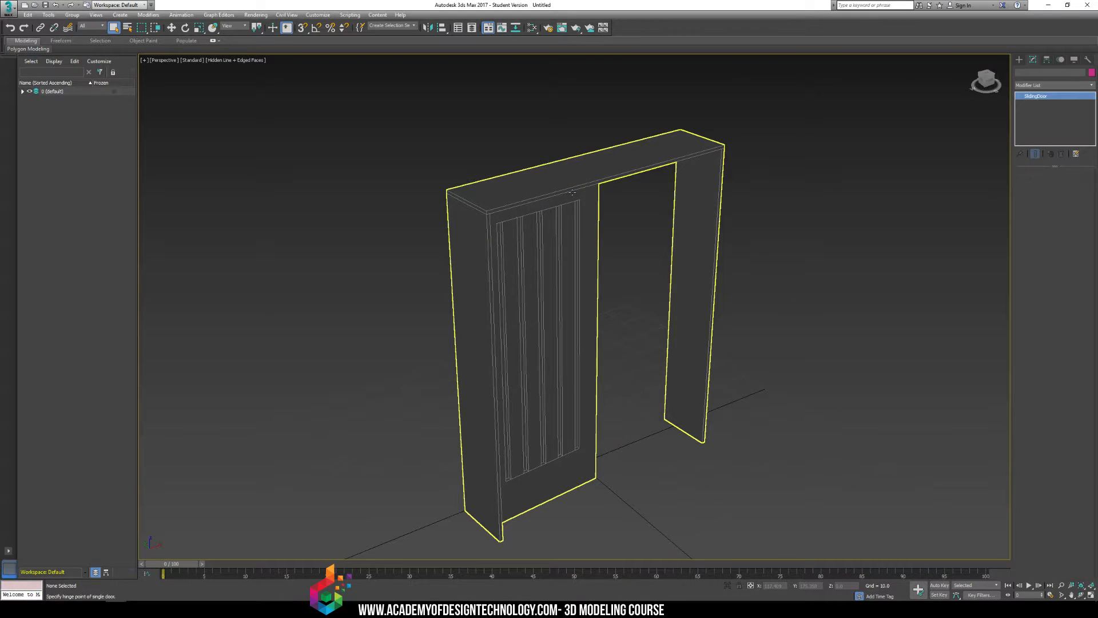
pyautogui.click(231, 60)
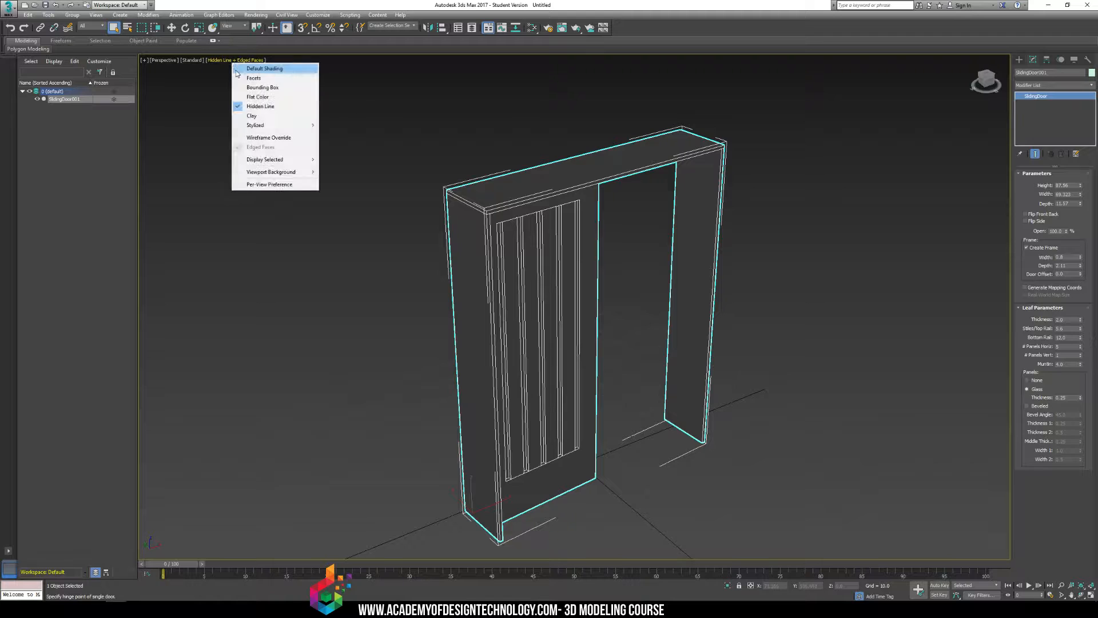
pyautogui.click(251, 69)
pyautogui.click(789, 166)
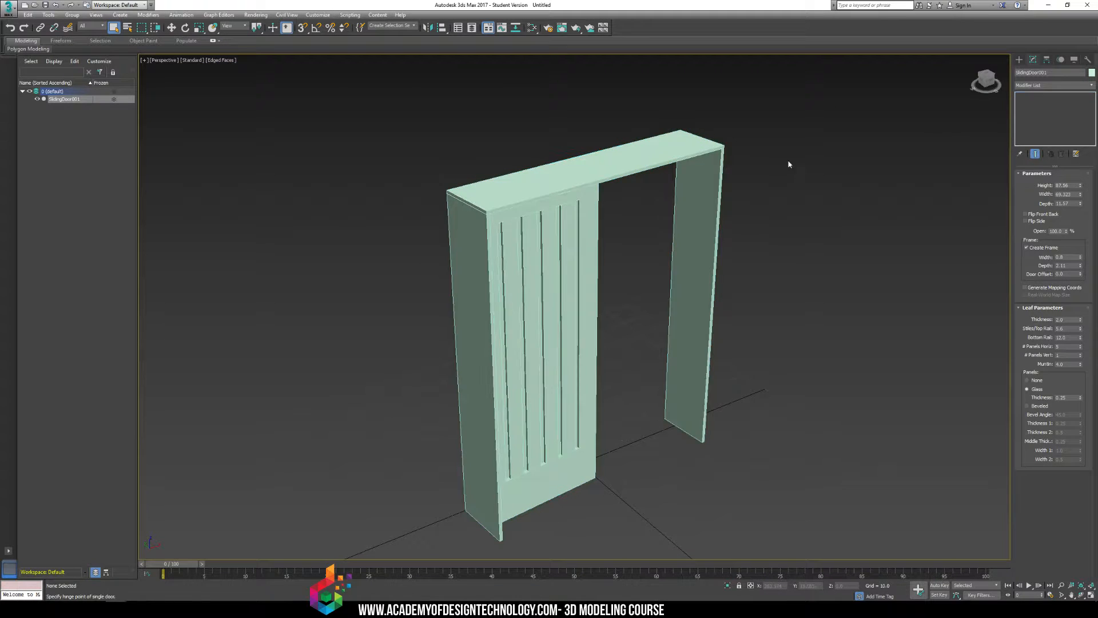
# Step: Delete the sliding door and switch the object creation category to Extended Primitives
pyautogui.click(632, 164)
pyautogui.press('Delete')
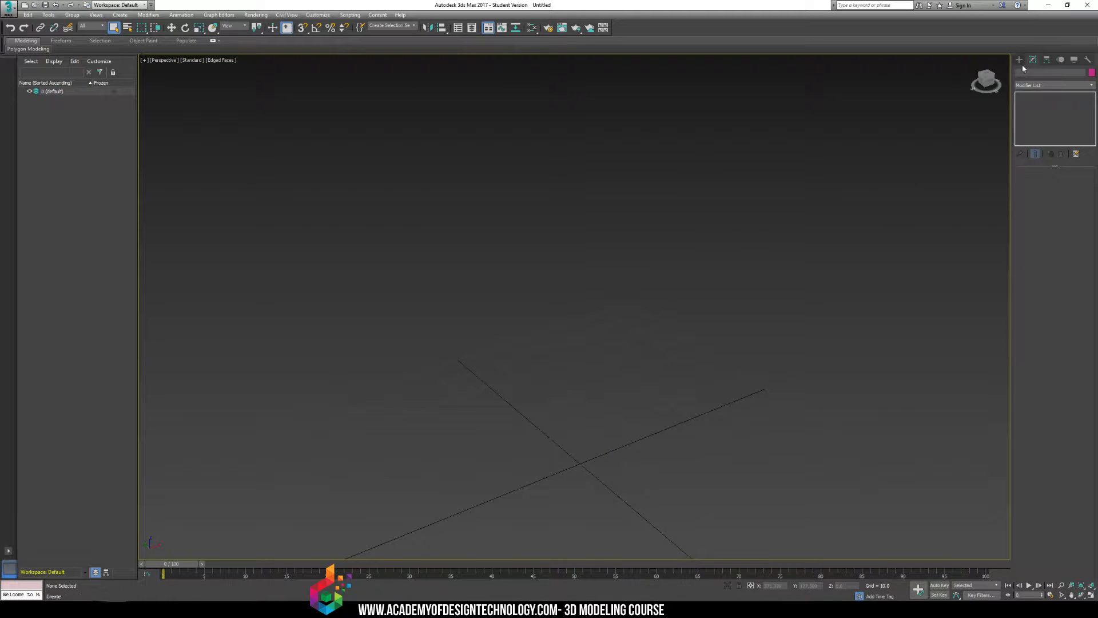
pyautogui.click(1019, 60)
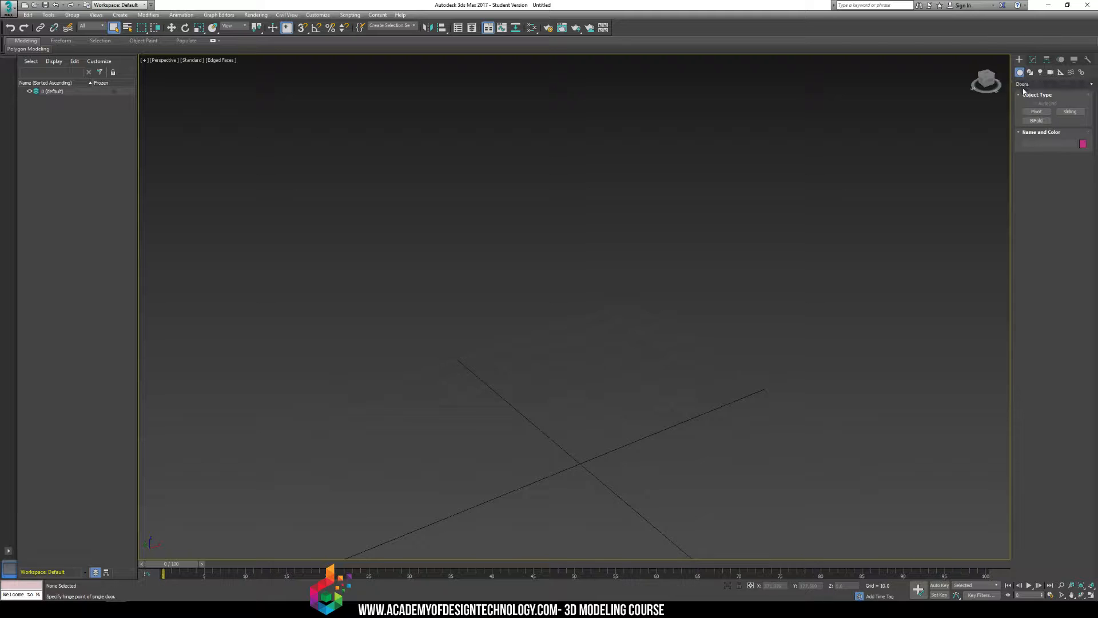
pyautogui.click(1029, 84)
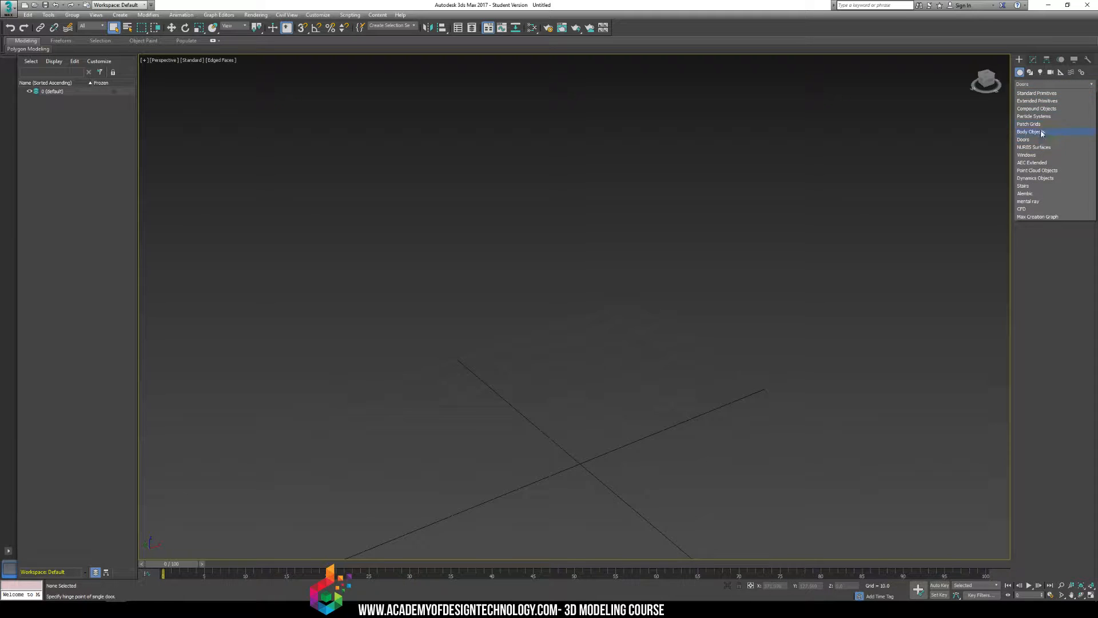
pyautogui.click(1055, 101)
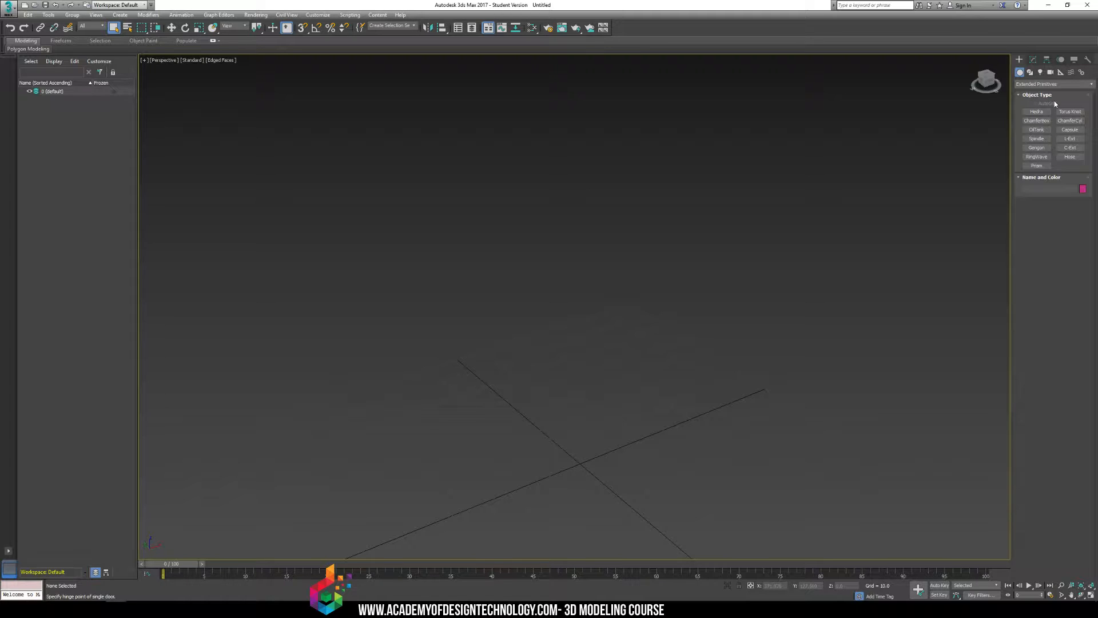
# Step: Create an OilTank primitive near the grid's origin, about 11 in radius and 85 high, with fully rounded caps
pyautogui.click(1038, 131)
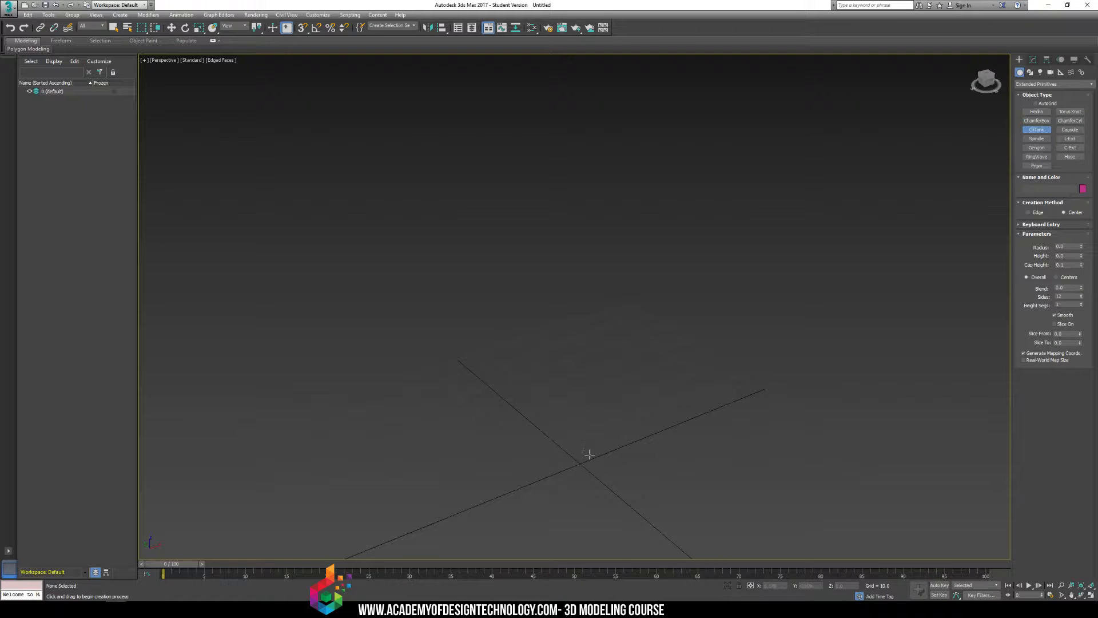
pyautogui.moveTo(588, 454); pyautogui.dragTo(602, 471)
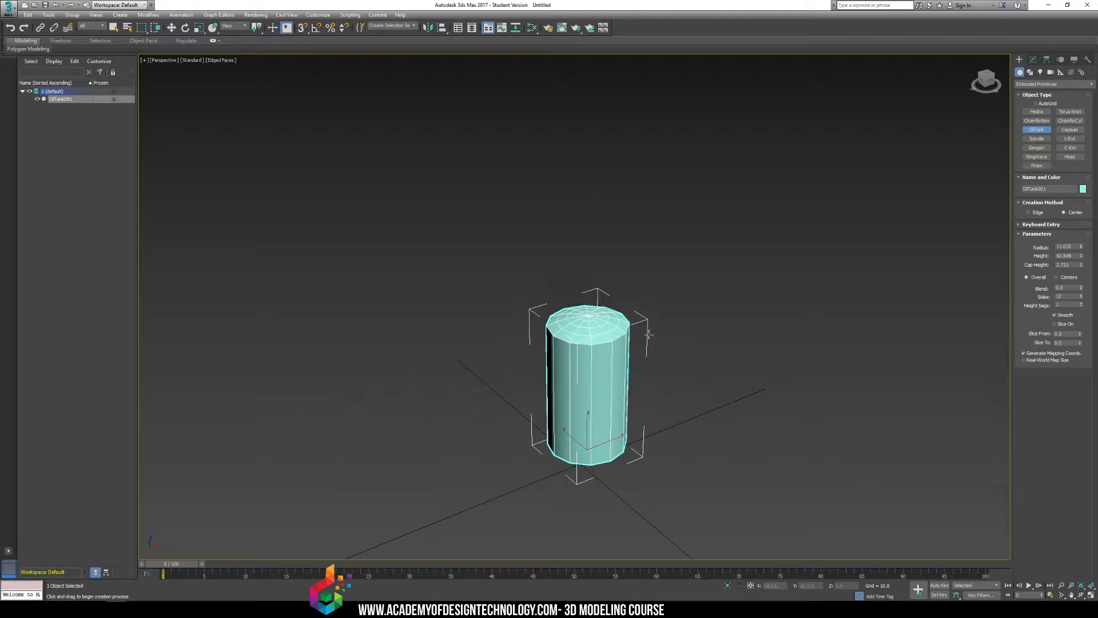
pyautogui.click(675, 223)
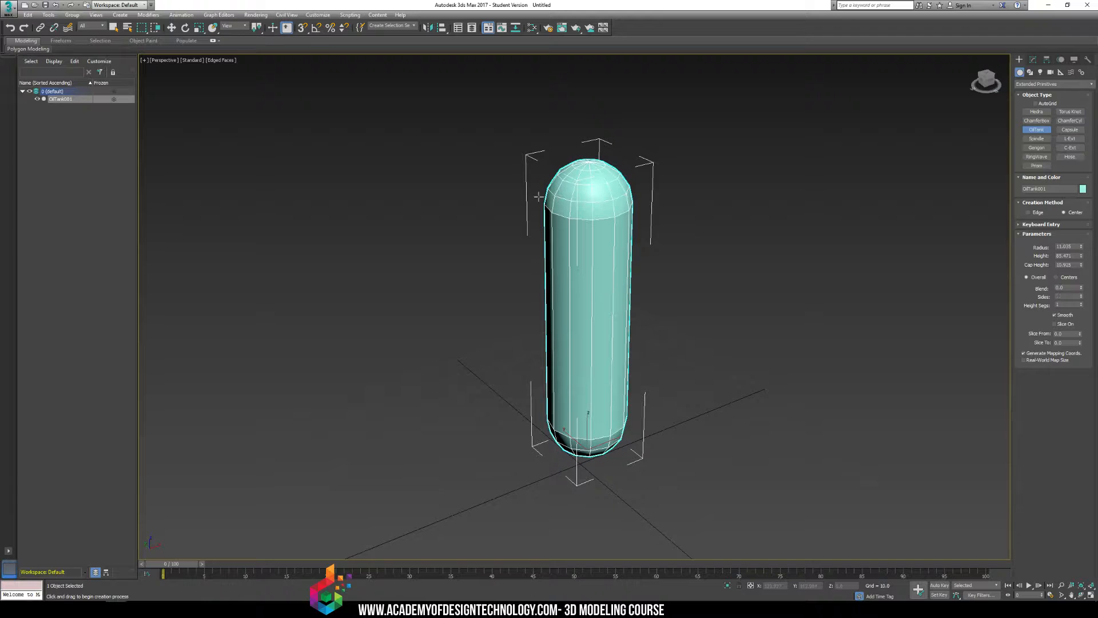
pyautogui.click(536, 197)
# Step: Create three capsules of different sizes around the oil tank, the largest about 26 in radius and 95 high
pyautogui.click(1077, 132)
pyautogui.moveTo(715, 422); pyautogui.dragTo(734, 416)
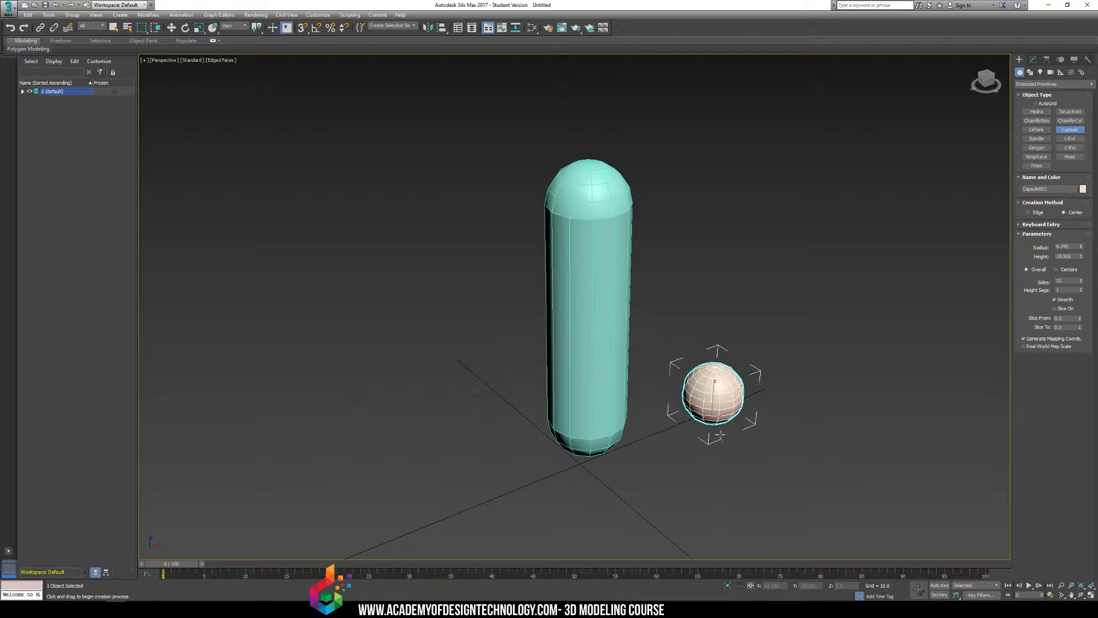
pyautogui.click(689, 303)
pyautogui.moveTo(626, 483); pyautogui.dragTo(635, 512)
pyautogui.moveTo(382, 440); pyautogui.dragTo(422, 488)
pyautogui.click(426, 327)
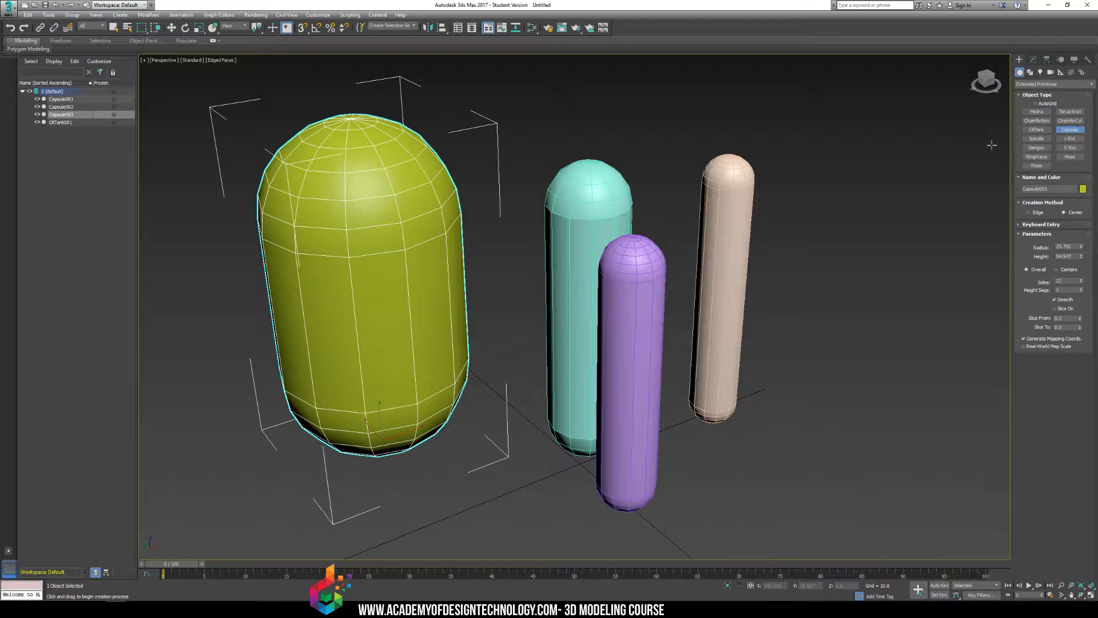
# Step: Create a spindle about 22 in radius and 55 high with pointed caps beside the thin beige capsule
pyautogui.click(1036, 139)
pyautogui.moveTo(787, 435); pyautogui.dragTo(818, 486)
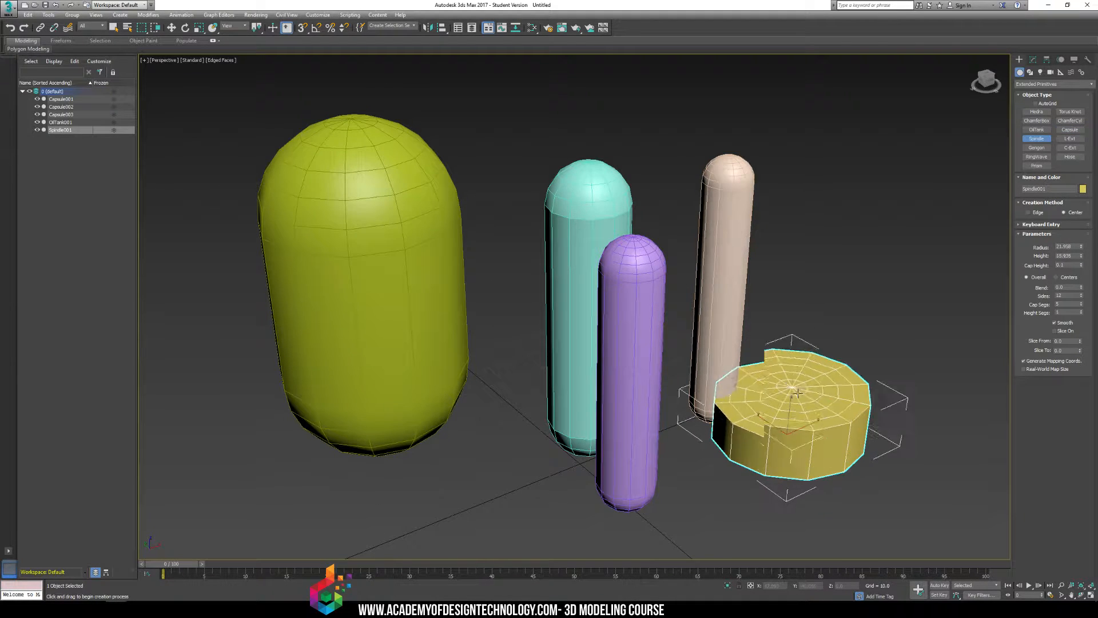
pyautogui.click(944, 289)
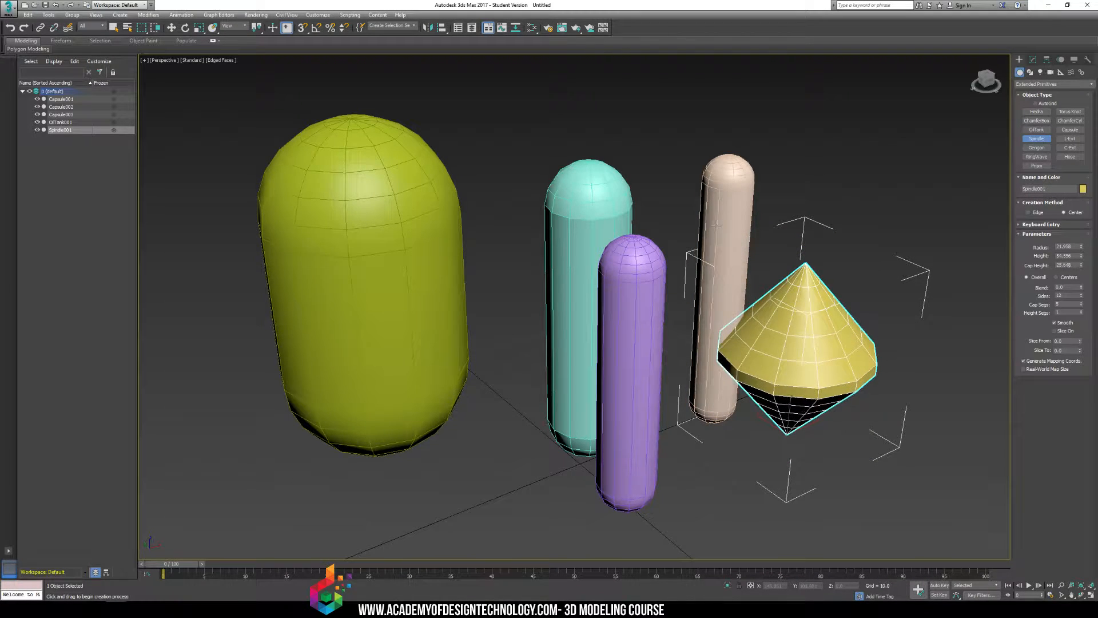
pyautogui.click(693, 330)
pyautogui.rightClick(635, 321)
# Step: Delete the large yellow-green capsule and all remaining capsules, the oil tank and the spindle
pyautogui.click(385, 186)
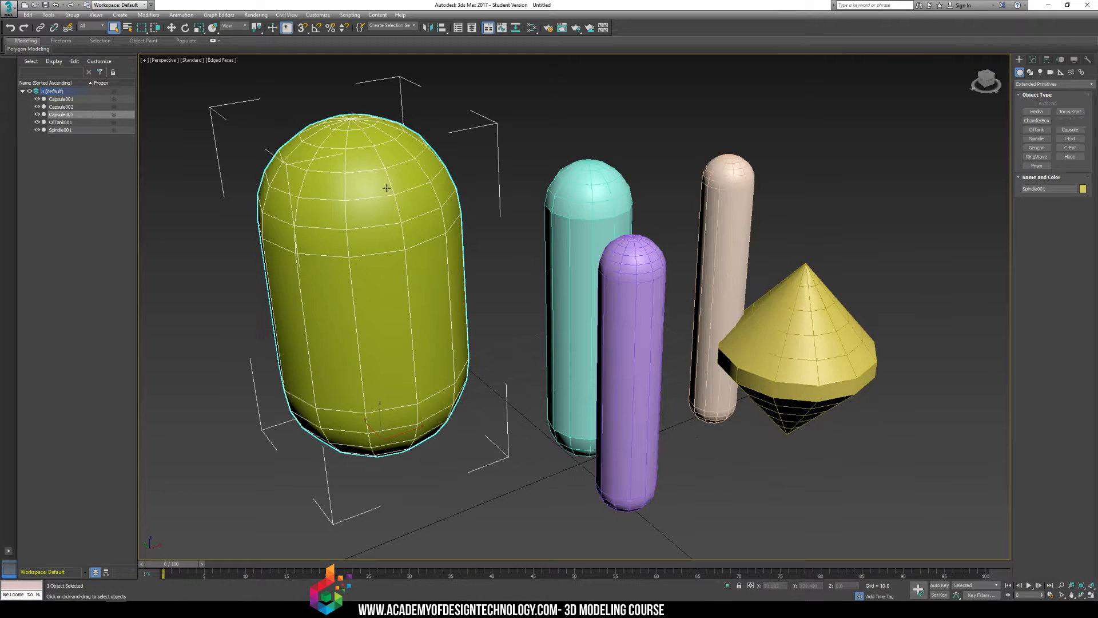
pyautogui.press('Delete')
pyautogui.moveTo(526, 130); pyautogui.dragTo(895, 286)
pyautogui.press('Delete')
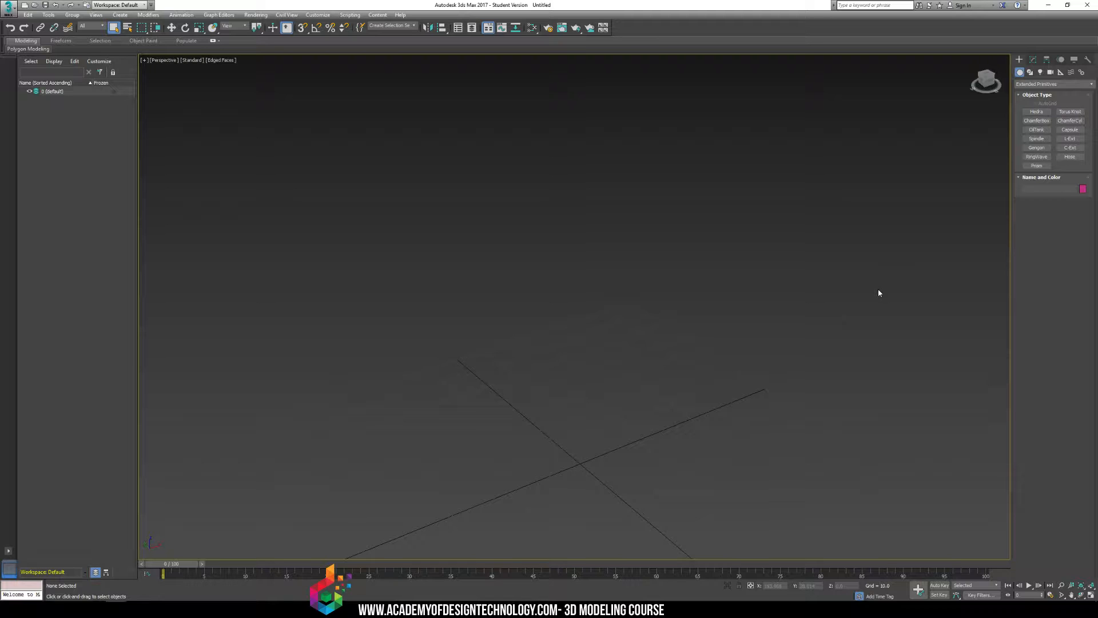
# Step: Create a standard primitive box about 29 wide and 40 high over the grid's origin
pyautogui.click(1037, 85)
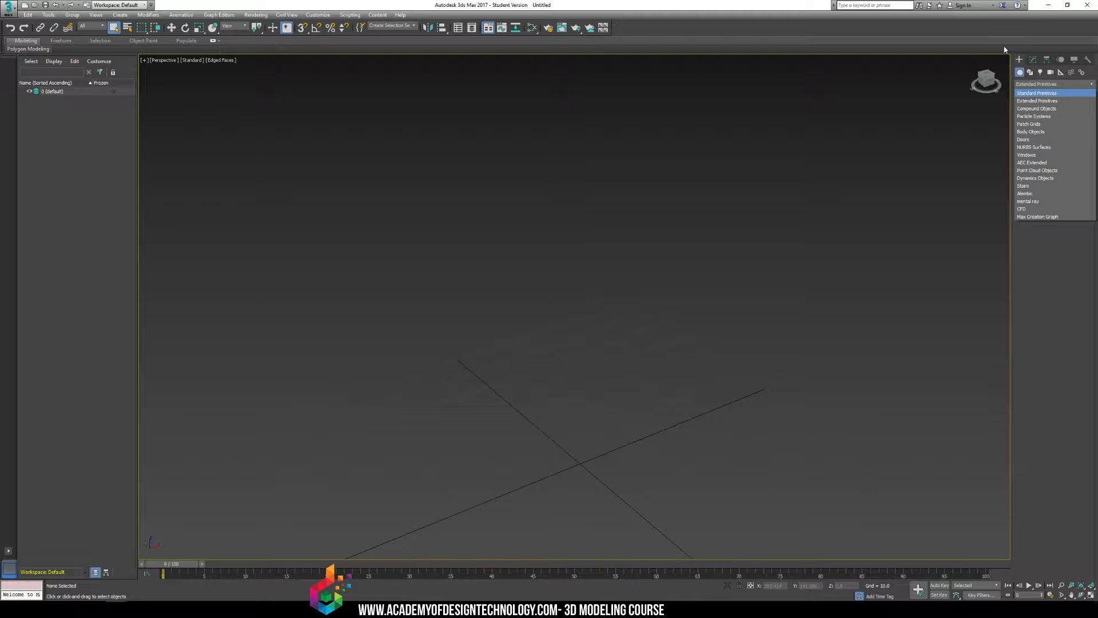
pyautogui.click(1037, 101)
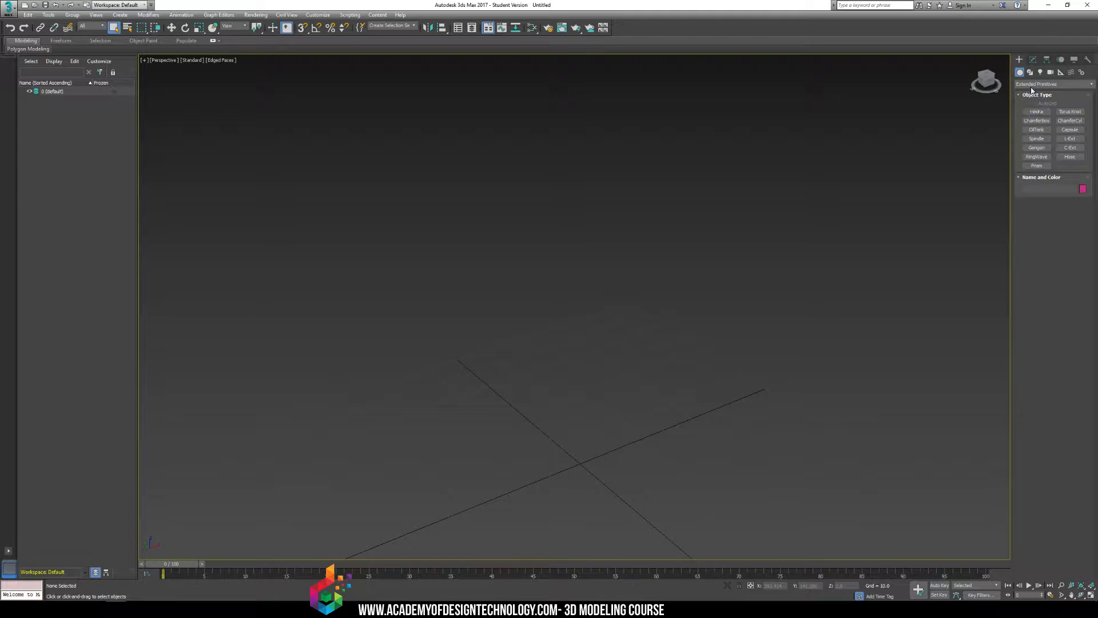
pyautogui.click(1032, 85)
pyautogui.scroll(1, 1033, 92)
pyautogui.click(1034, 95)
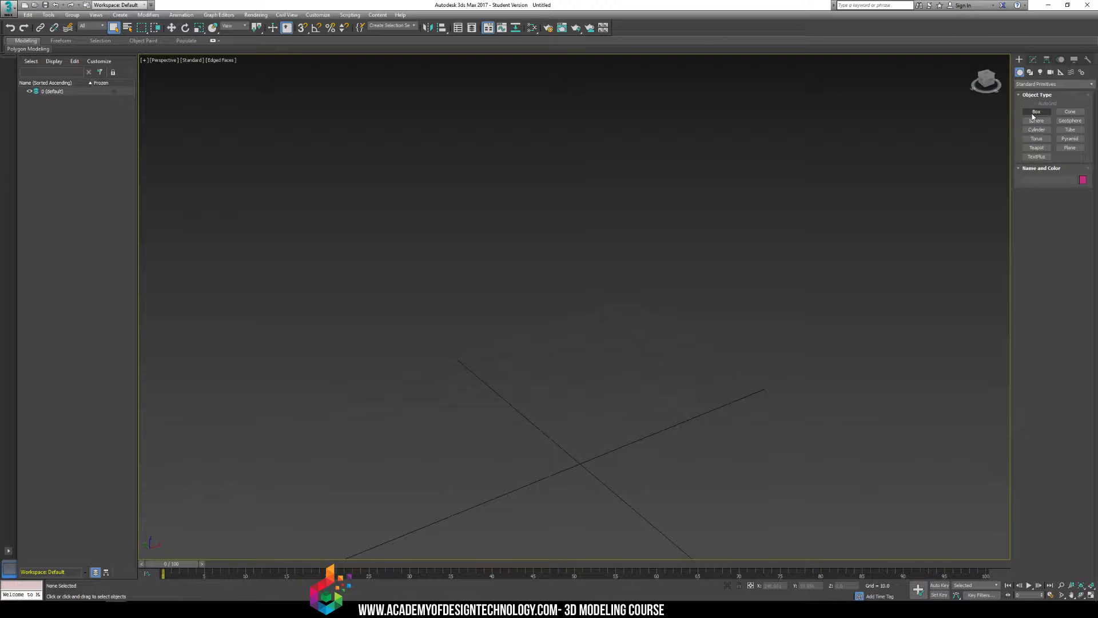
pyautogui.click(1035, 112)
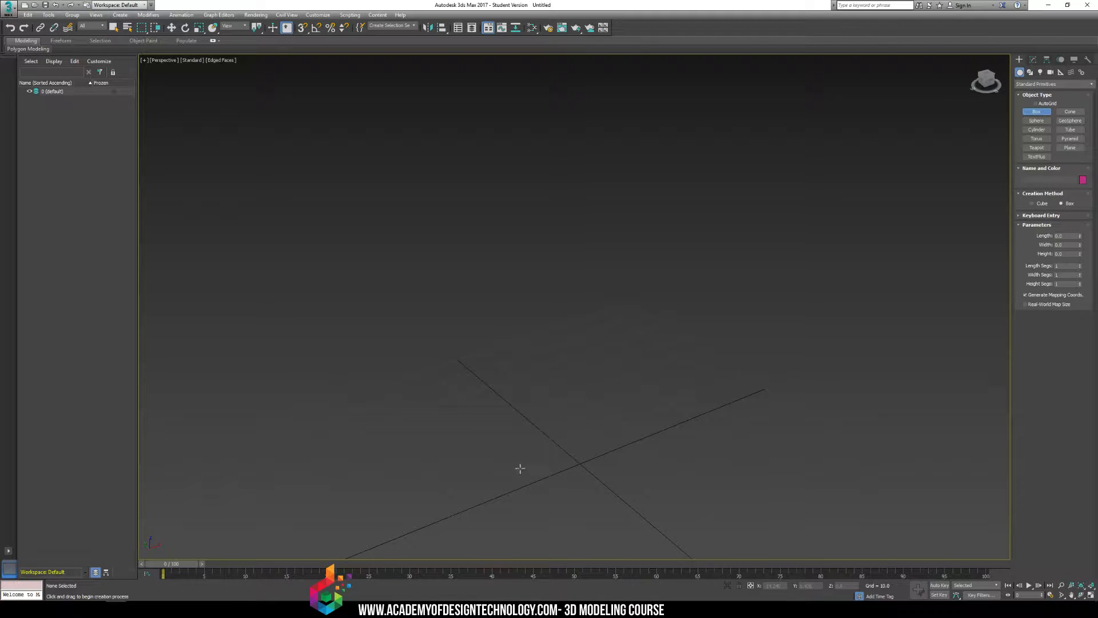
pyautogui.moveTo(515, 468); pyautogui.dragTo(644, 467)
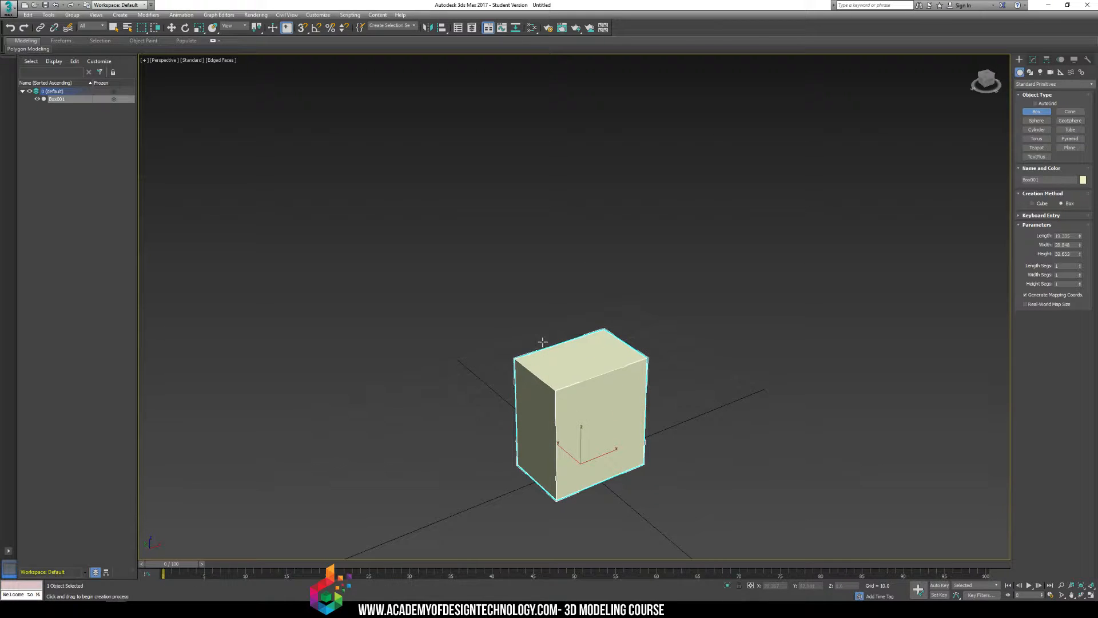
pyautogui.moveTo(514, 472); pyautogui.dragTo(549, 422, button='middle')
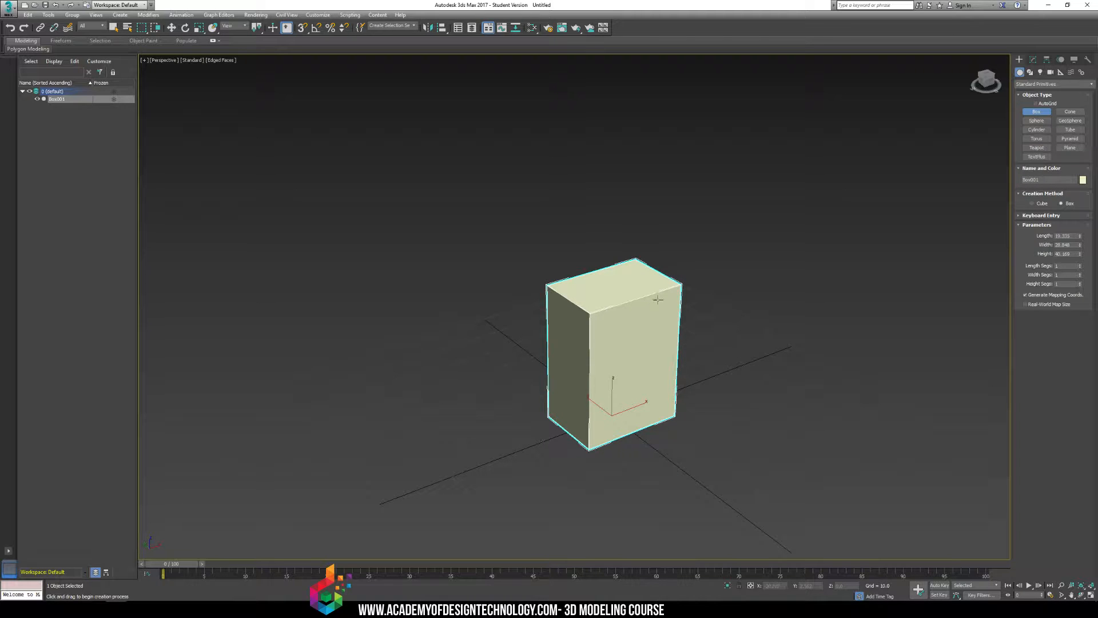
# Step: Set the box's length, width and height segments to 2 each
pyautogui.click(1080, 265)
pyautogui.click(1081, 274)
pyautogui.click(1080, 282)
pyautogui.scroll(3, 737, 329)
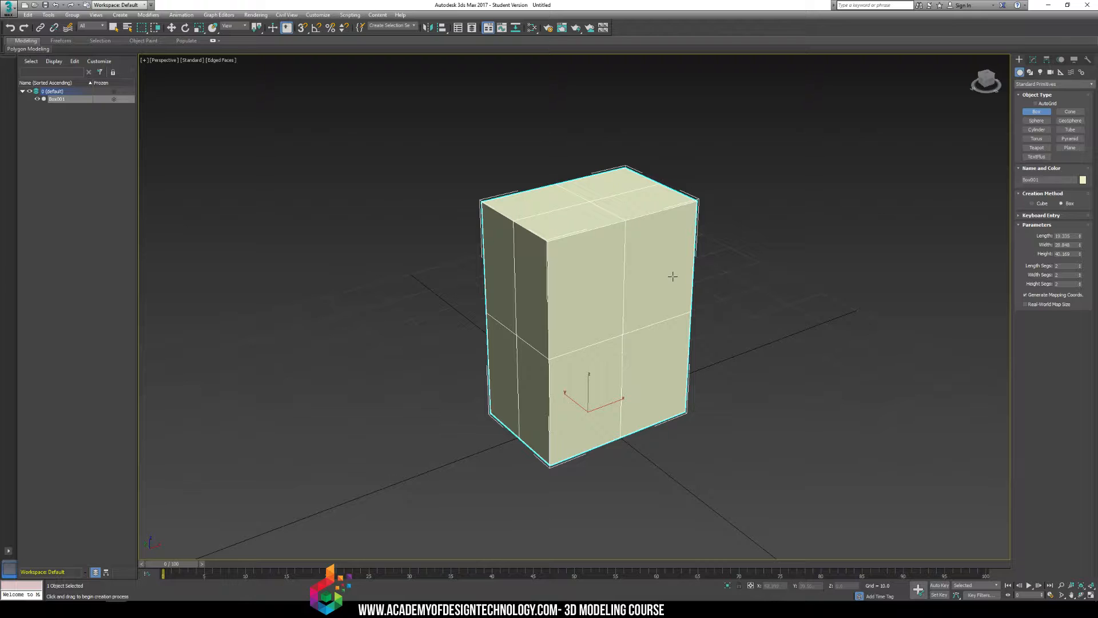
# Step: Add an Edit Poly modifier to the box and enter its Vertex sub-object level
pyautogui.click(1033, 59)
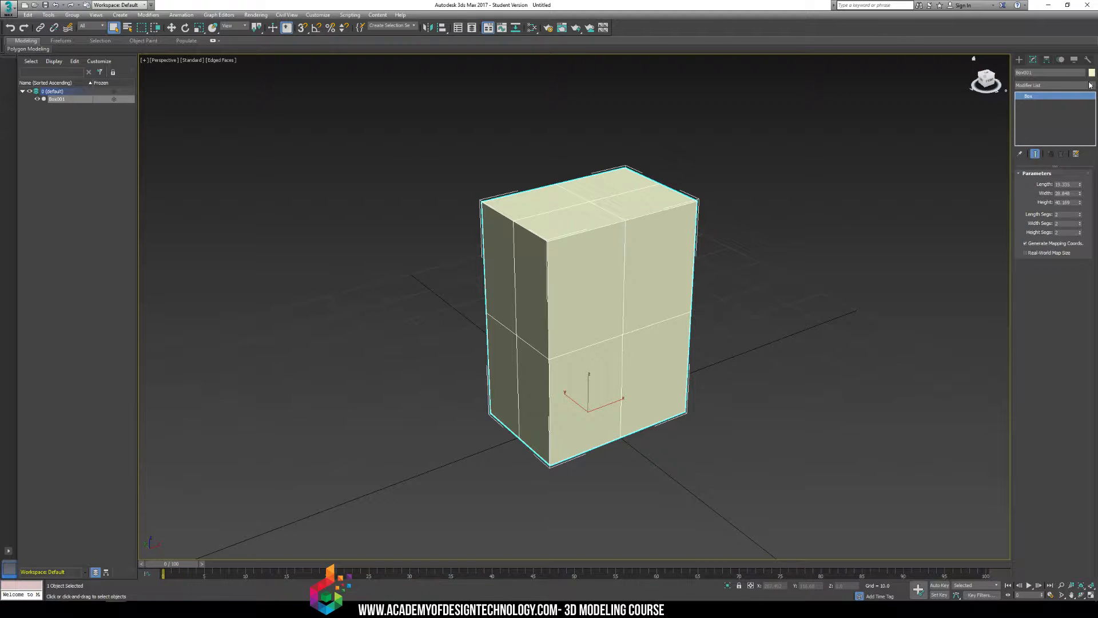
pyautogui.click(1085, 85)
pyautogui.click(1086, 101)
pyautogui.click(1029, 104)
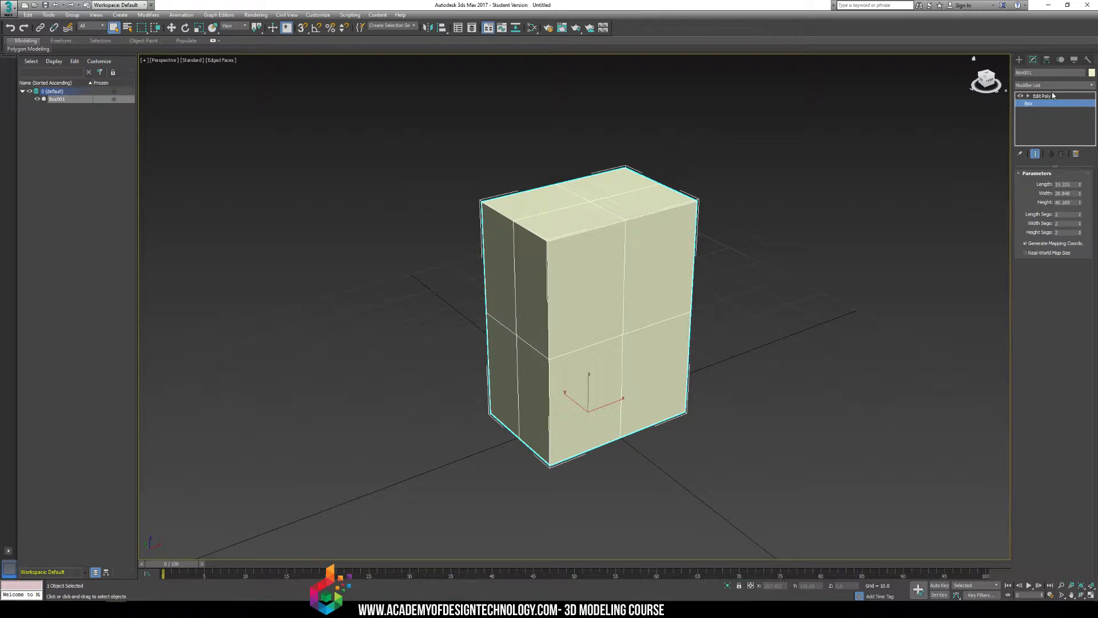
pyautogui.click(1053, 95)
pyautogui.click(1028, 95)
pyautogui.click(1047, 103)
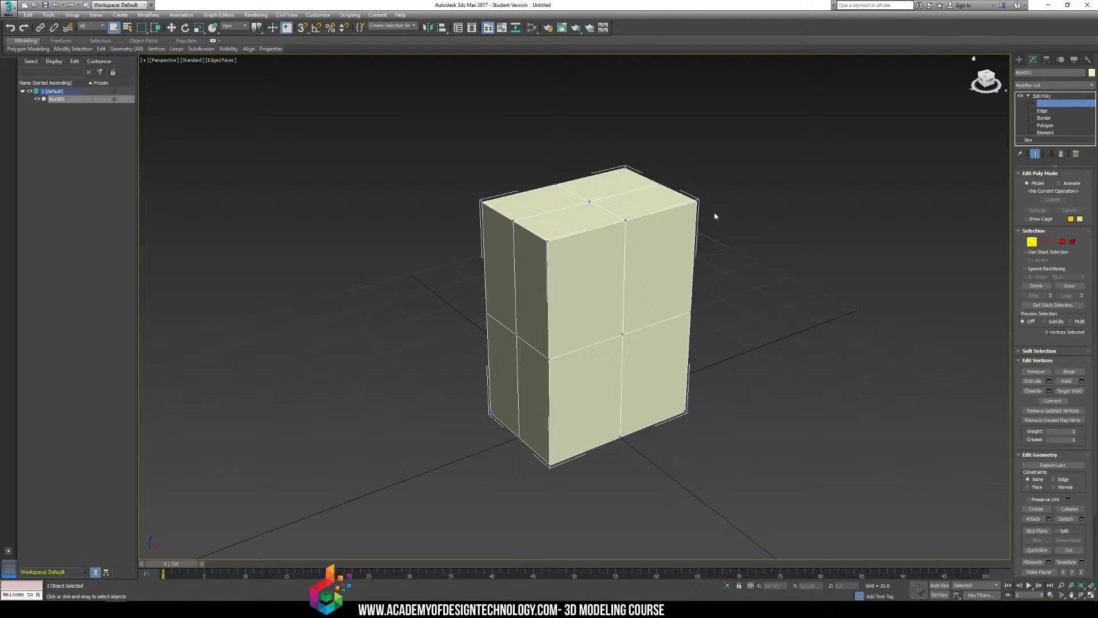
# Step: Widen the box's upper part by scaling the top and middle rows of vertices outward along the width
pyautogui.keyDown('alt'); pyautogui.moveTo(643, 235); pyautogui.dragTo(618, 225, button='middle'); pyautogui.keyUp('alt')
pyautogui.keyDown('alt'); pyautogui.moveTo(537, 202); pyautogui.dragTo(529, 200, button='middle'); pyautogui.keyUp('alt')
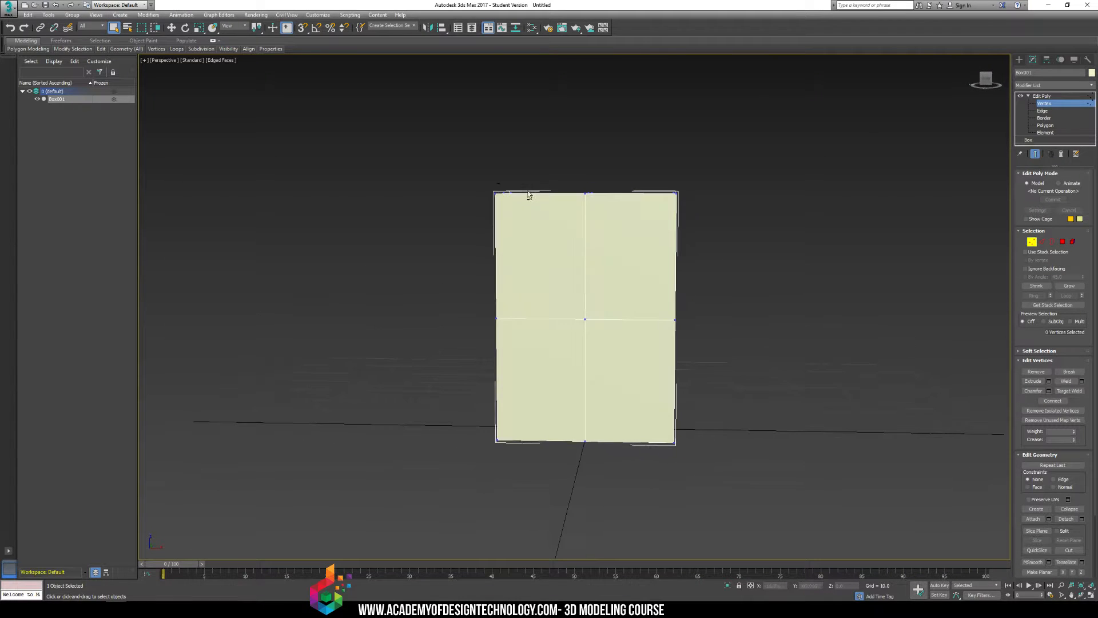
pyautogui.moveTo(457, 157); pyautogui.dragTo(514, 455)
pyautogui.moveTo(458, 166); pyautogui.dragTo(704, 343)
pyautogui.press('r')
pyautogui.moveTo(623, 252)
pyautogui.mouseDown()
pyautogui.moveTo(657, 262)
pyautogui.moveTo(632, 262)
pyautogui.mouseUp()
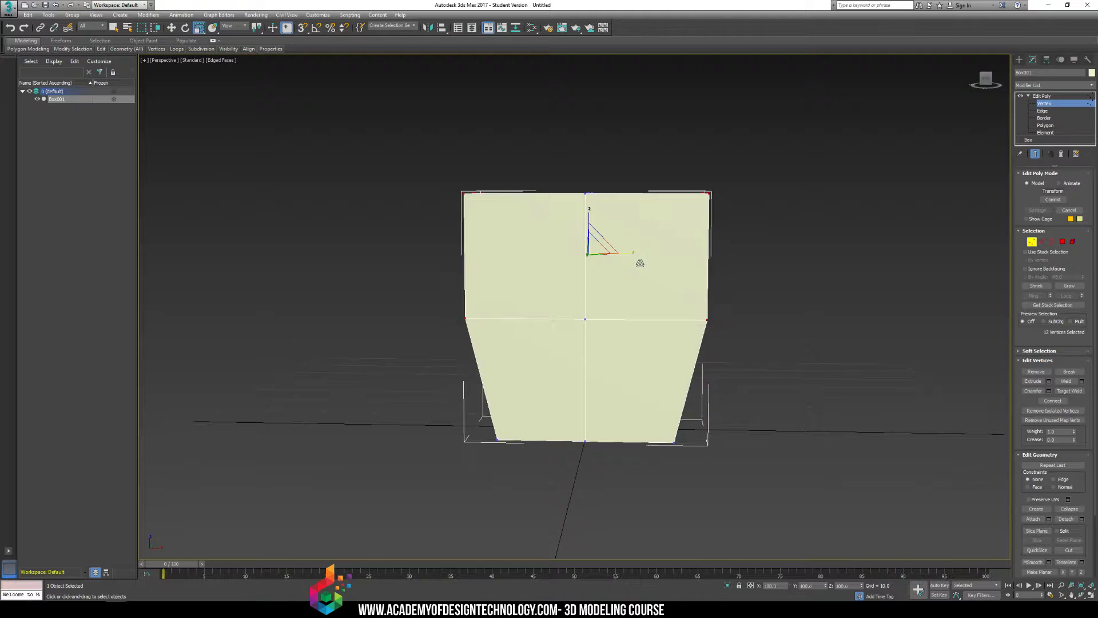
# Step: Rotate the box's middle row of vertices to a slant, enlarge it and shift it toward one broad face
pyautogui.keyDown('alt'); pyautogui.moveTo(632, 262); pyautogui.dragTo(687, 339, button='middle'); pyautogui.keyUp('alt')
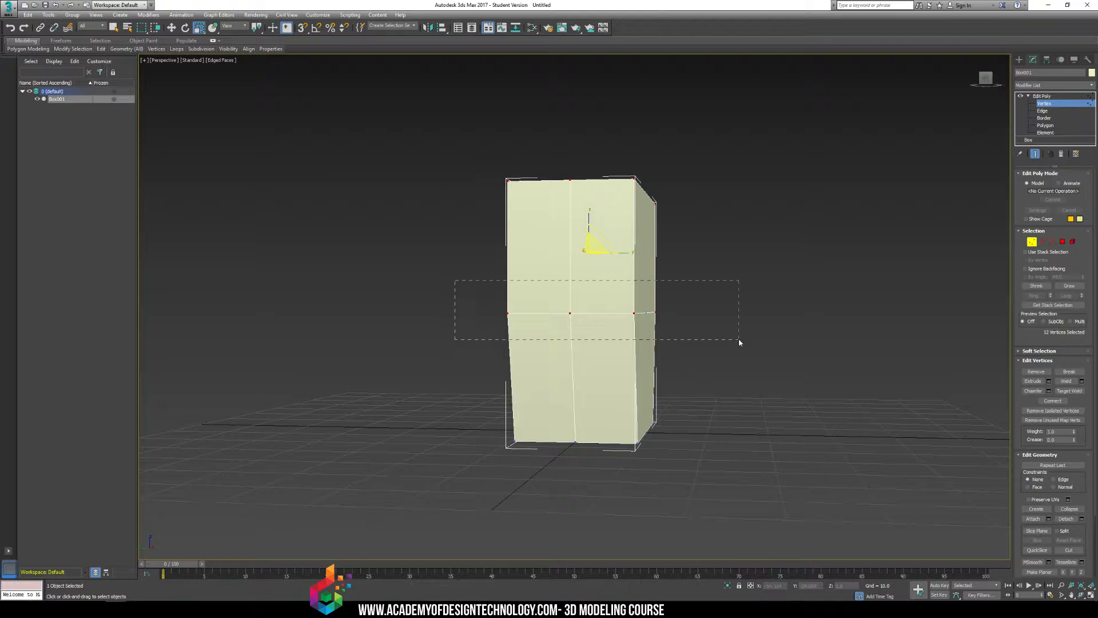
pyautogui.moveTo(739, 342); pyautogui.dragTo(739, 342)
pyautogui.press('e')
pyautogui.moveTo(615, 290); pyautogui.dragTo(606, 263)
pyautogui.press('w')
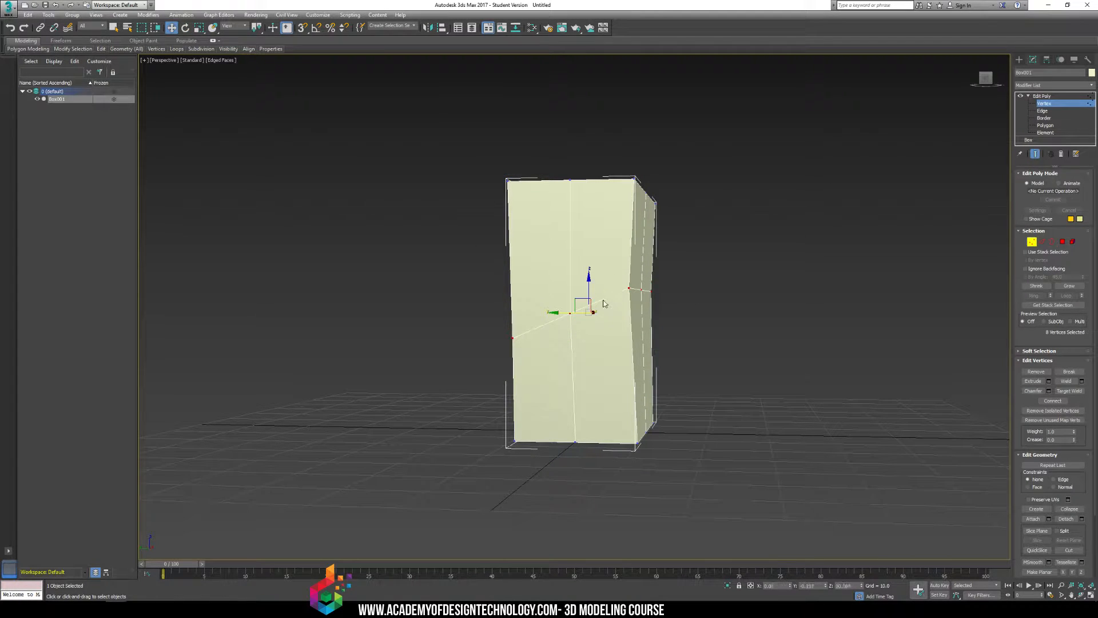
pyautogui.press('r')
pyautogui.moveTo(592, 308)
pyautogui.mouseDown()
pyautogui.moveTo(589, 286)
pyautogui.moveTo(594, 312)
pyautogui.mouseUp()
pyautogui.press('w')
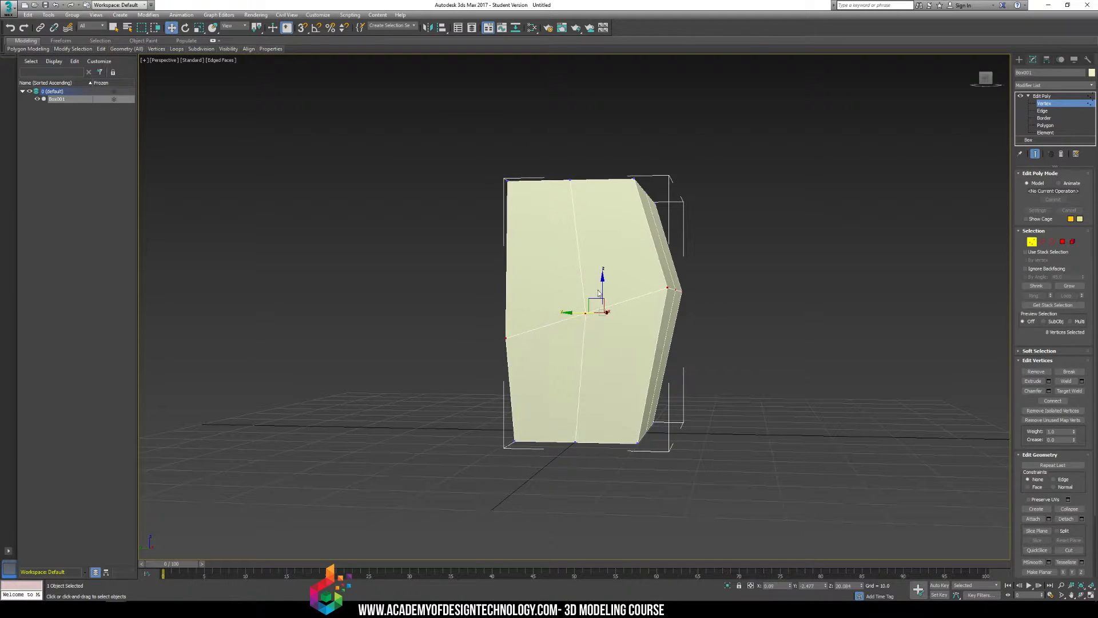
pyautogui.click(759, 294)
# Step: Taper the top of the box by scaling its top row of vertices inward along the width
pyautogui.keyDown('alt'); pyautogui.moveTo(760, 294); pyautogui.dragTo(715, 301, button='middle'); pyautogui.keyUp('alt')
pyautogui.moveTo(420, 157); pyautogui.dragTo(811, 222)
pyautogui.keyDown('alt'); pyautogui.moveTo(811, 222); pyautogui.dragTo(589, 177, button='middle'); pyautogui.keyUp('alt')
pyautogui.press('r')
pyautogui.moveTo(568, 195); pyautogui.dragTo(567, 205)
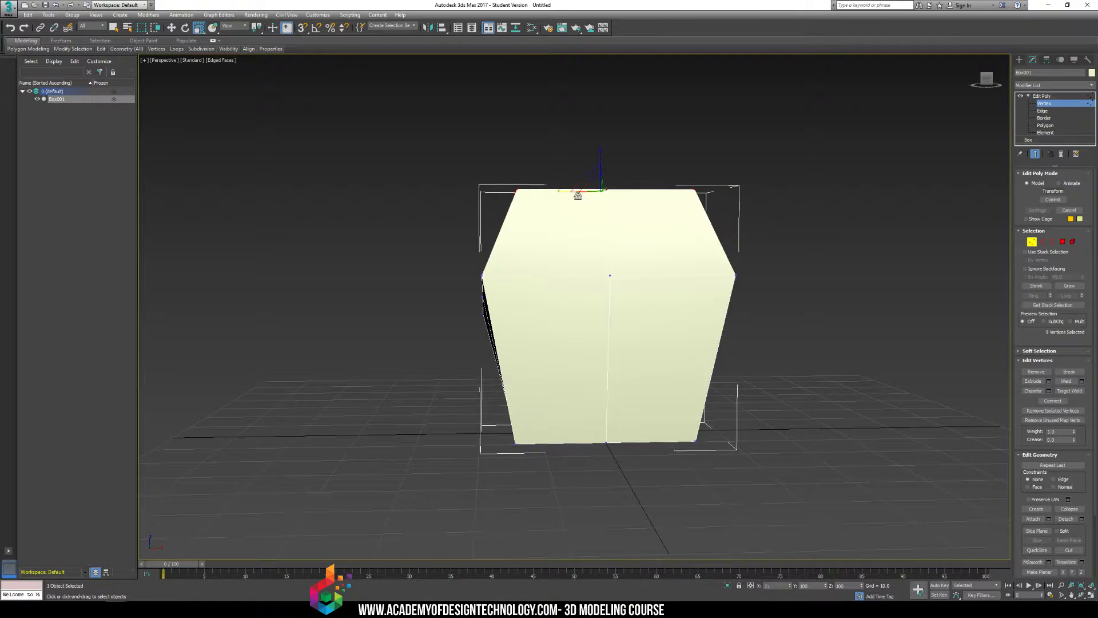
pyautogui.keyDown('alt'); pyautogui.moveTo(572, 198); pyautogui.dragTo(786, 240, button='middle'); pyautogui.keyUp('alt')
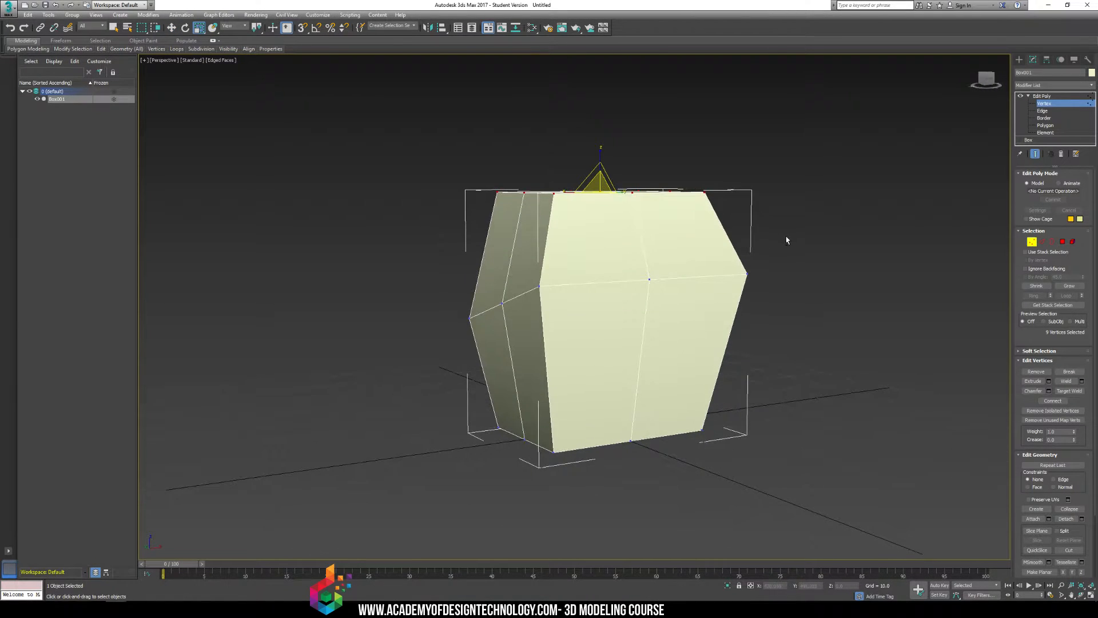
# Step: Change the box's object color to dark blue and clear the vertex selection
pyautogui.click(1092, 73)
pyautogui.click(585, 300)
pyautogui.click(592, 352)
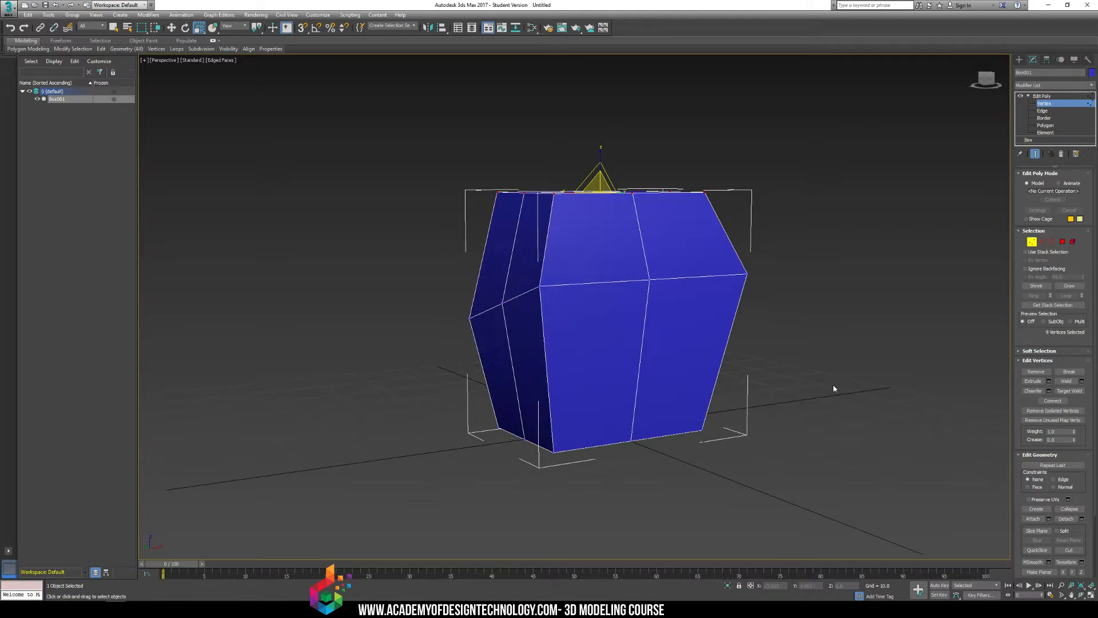
pyautogui.click(832, 389)
# Step: Move the three middle vertices of the box's flat broad face upward and slightly outward
pyautogui.scroll(-3, 725, 296)
pyautogui.moveTo(648, 327); pyautogui.dragTo(553, 279, button='middle')
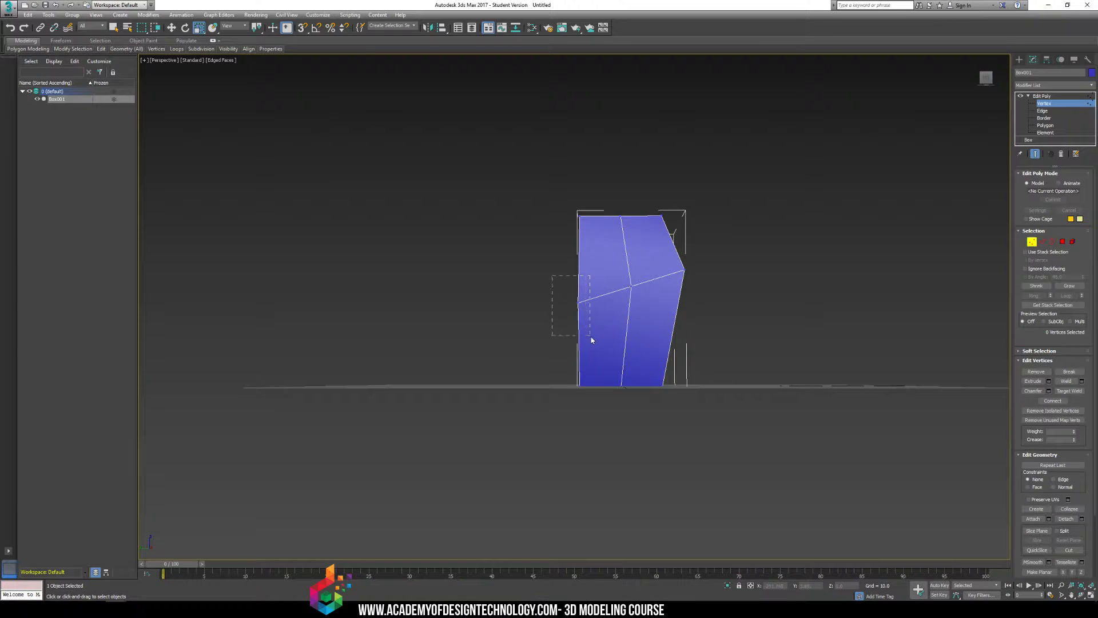
pyautogui.moveTo(591, 337); pyautogui.dragTo(570, 283)
pyautogui.press('w')
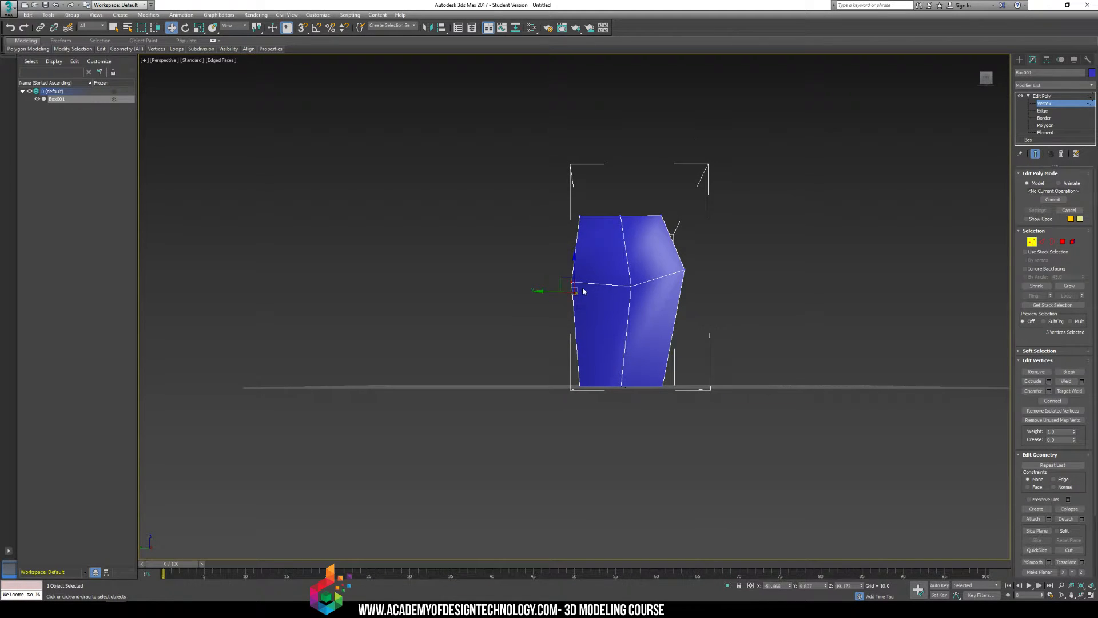
pyautogui.keyDown('alt'); pyautogui.moveTo(601, 281); pyautogui.dragTo(615, 314, button='middle'); pyautogui.keyUp('alt')
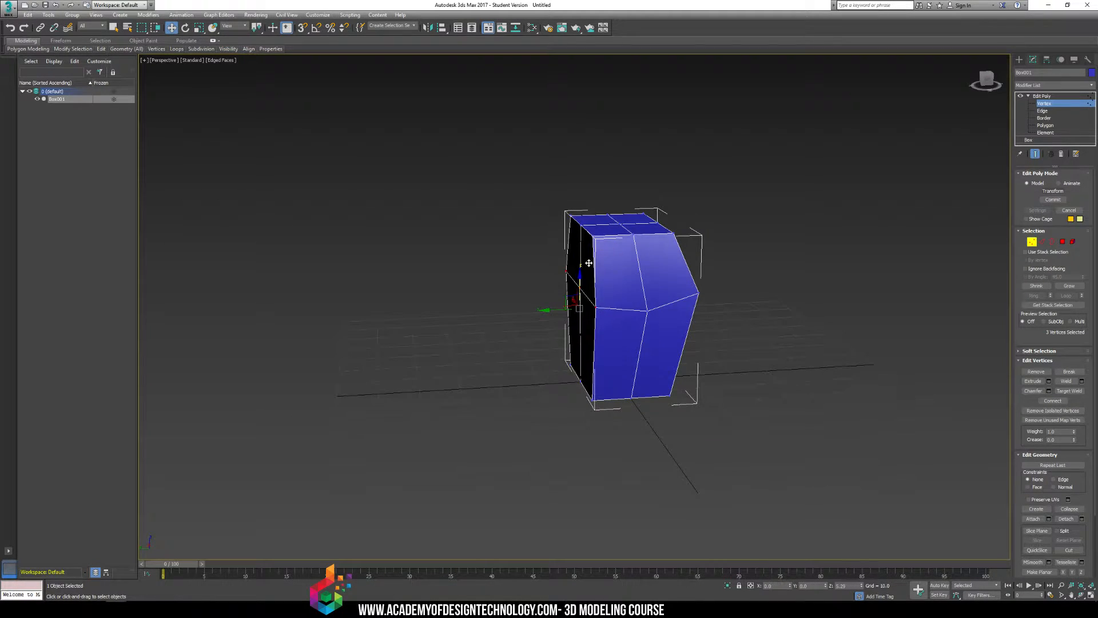
pyautogui.click(723, 282)
# Step: Scale the middle and bottom corner vertices of one broad face inward to narrow that side of the box
pyautogui.keyDown('alt'); pyautogui.moveTo(589, 263); pyautogui.dragTo(661, 294, button='middle'); pyautogui.keyUp('alt')
pyautogui.click(539, 279)
pyautogui.keyDown('ctrl'); pyautogui.click(524, 364); pyautogui.keyUp('ctrl')
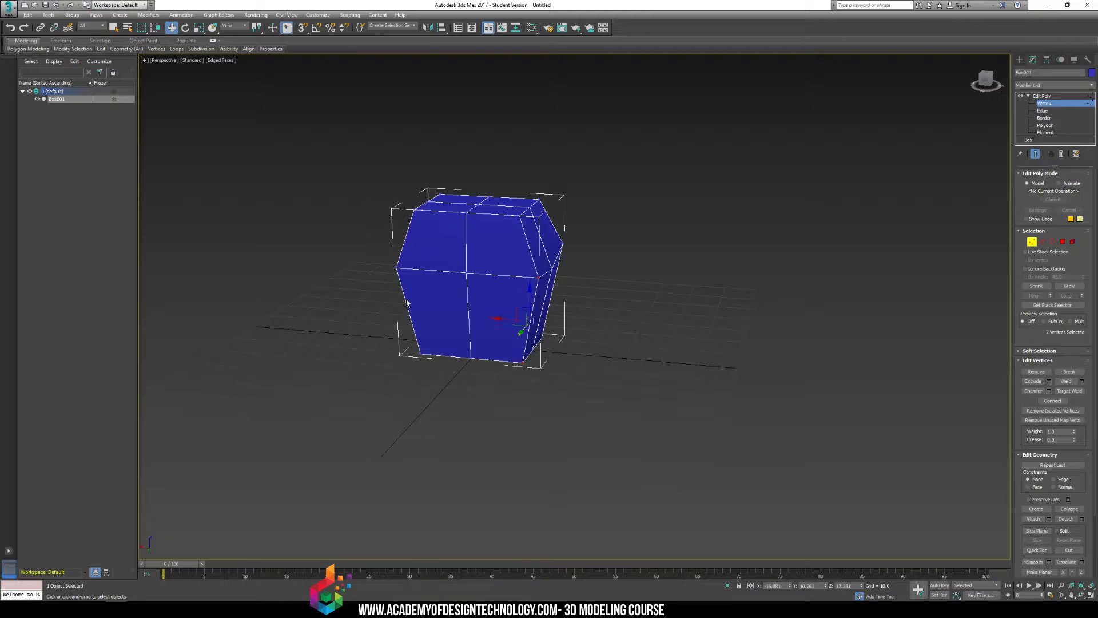
pyautogui.keyDown('ctrl'); pyautogui.click(396, 269); pyautogui.keyUp('ctrl')
pyautogui.keyDown('ctrl'); pyautogui.click(421, 354); pyautogui.keyUp('ctrl')
pyautogui.press('r')
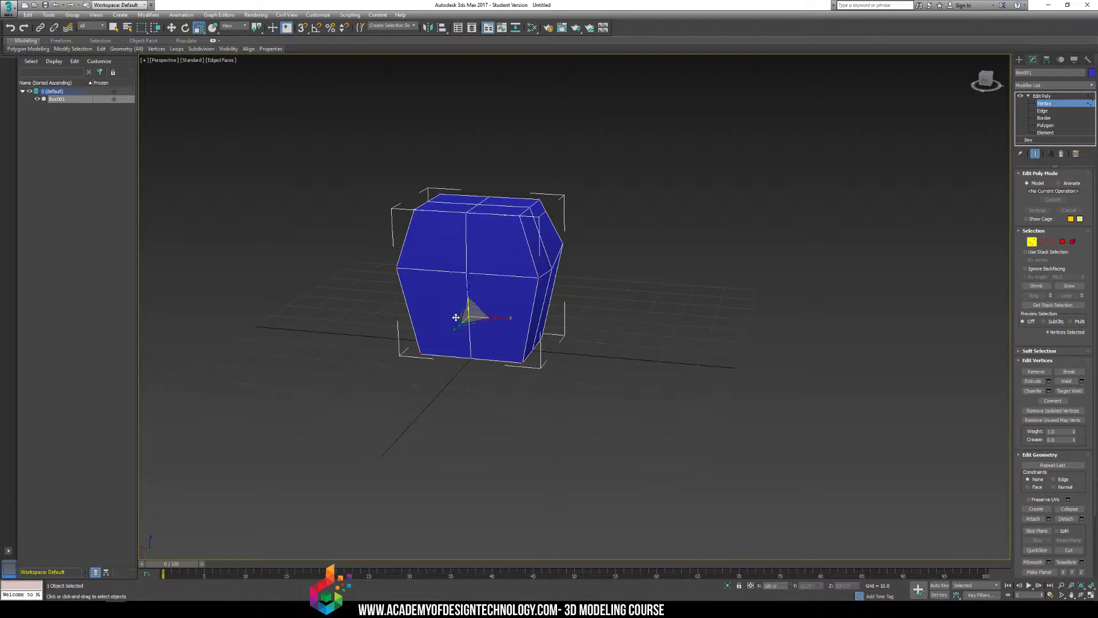
pyautogui.moveTo(468, 312); pyautogui.dragTo(493, 318)
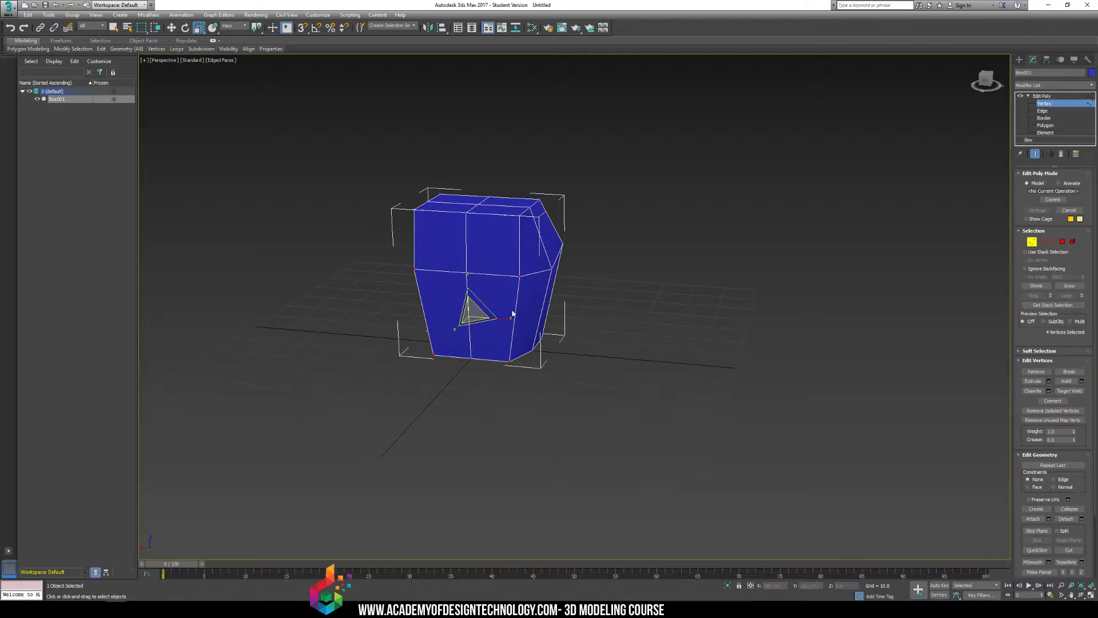
# Step: Scale the two top corner vertices of the same broad face inward along the width
pyautogui.click(497, 223)
pyautogui.click(520, 216)
pyautogui.keyDown('ctrl'); pyautogui.click(416, 212); pyautogui.keyUp('ctrl')
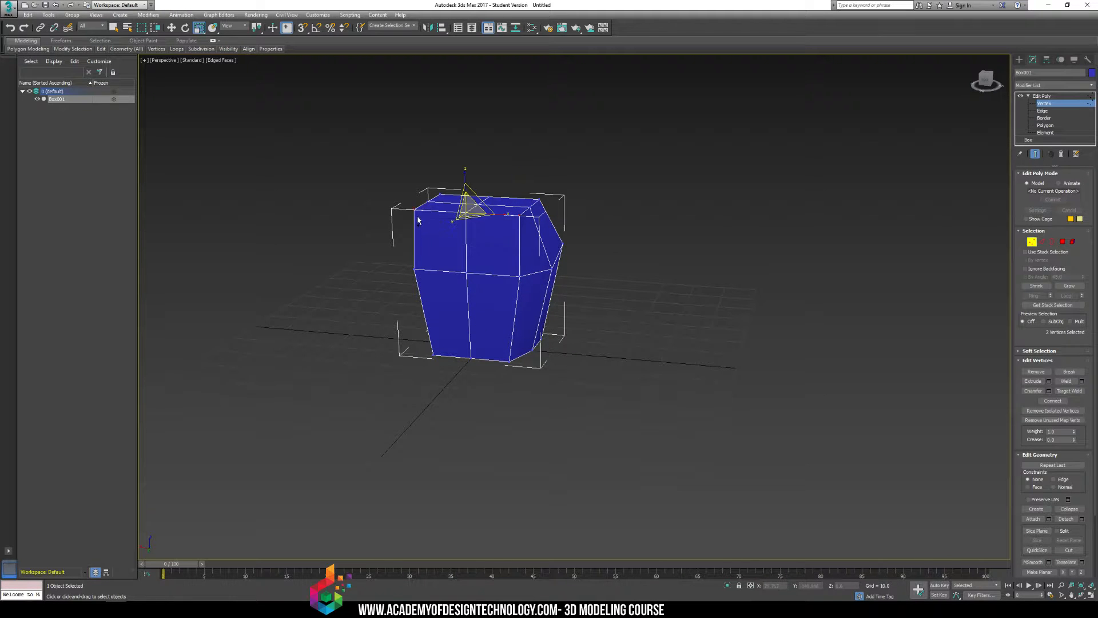
pyautogui.moveTo(507, 213); pyautogui.dragTo(497, 214)
pyautogui.keyDown('alt'); pyautogui.moveTo(497, 213); pyautogui.dragTo(523, 208, button='middle'); pyautogui.keyUp('alt')
# Step: Move the center vertex of the opposite broad face slightly outward and leave vertex editing
pyautogui.click(532, 286)
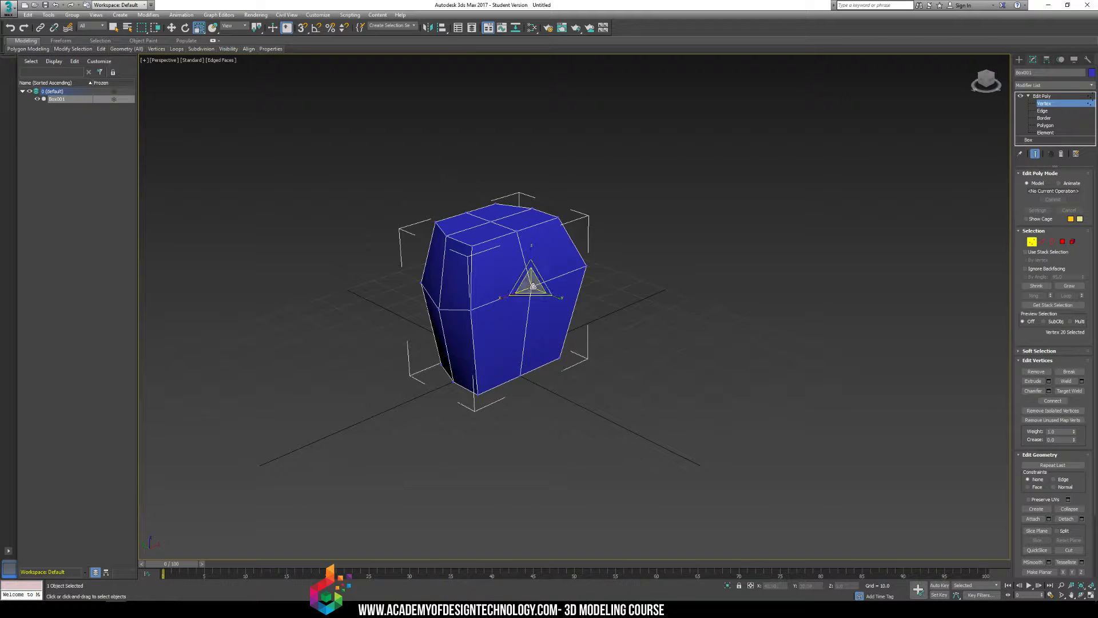
pyautogui.press('w')
pyautogui.moveTo(520, 282); pyautogui.dragTo(528, 285)
pyautogui.keyDown('alt'); pyautogui.moveTo(576, 296); pyautogui.dragTo(579, 292, button='middle'); pyautogui.keyUp('alt')
pyautogui.click(636, 288)
# Step: Create a tall cylinder about 7 in radius beside the blue box and move it downward
pyautogui.click(1020, 60)
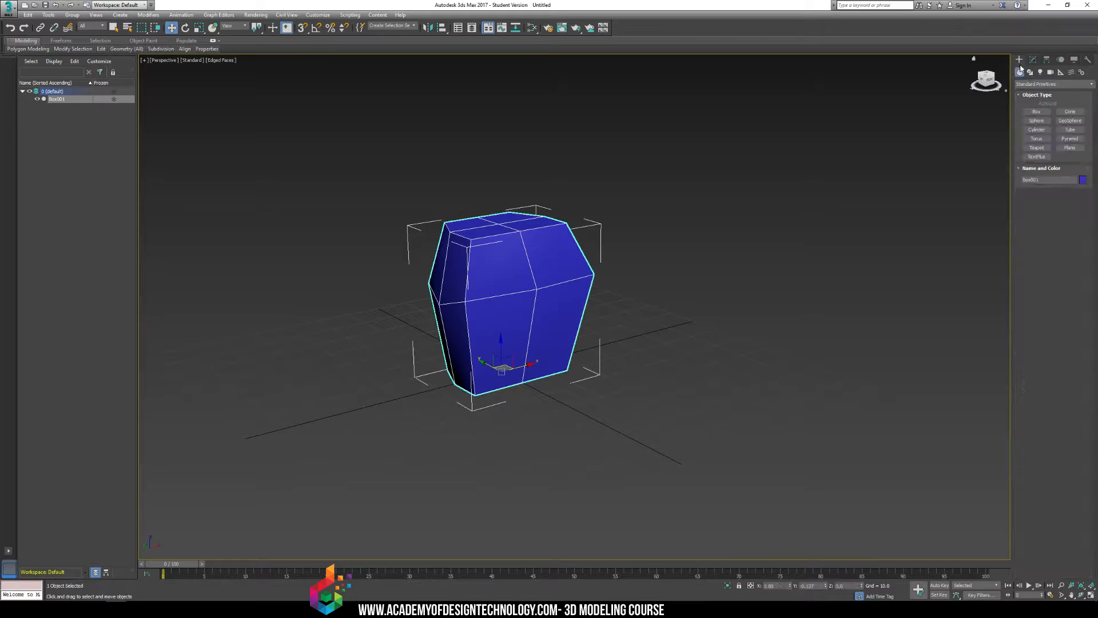
pyautogui.click(1036, 130)
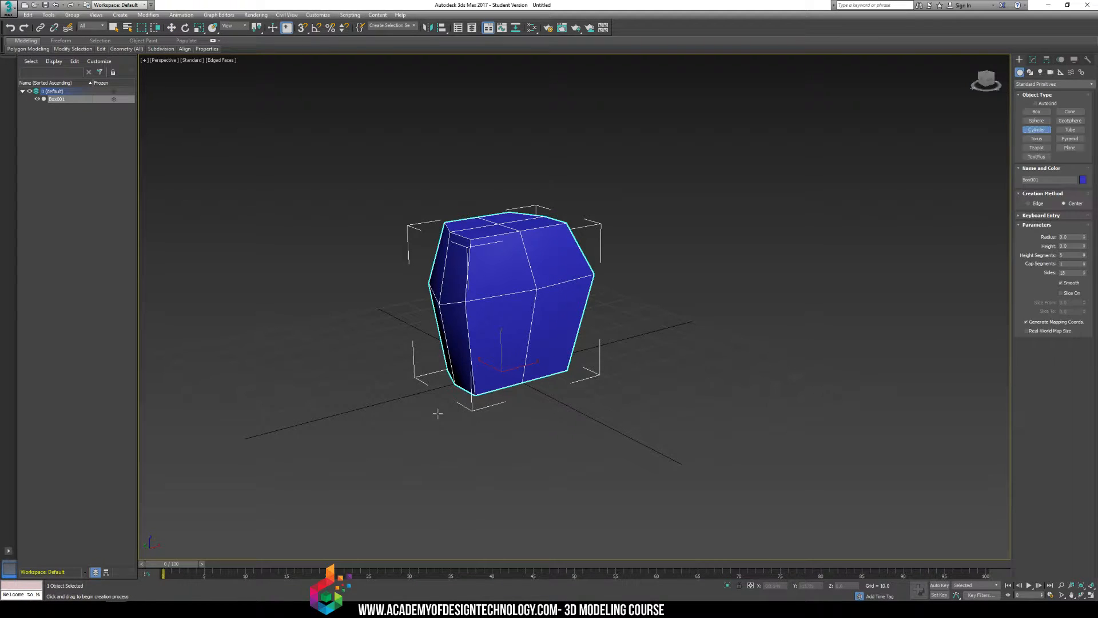
pyautogui.moveTo(437, 395); pyautogui.dragTo(466, 400)
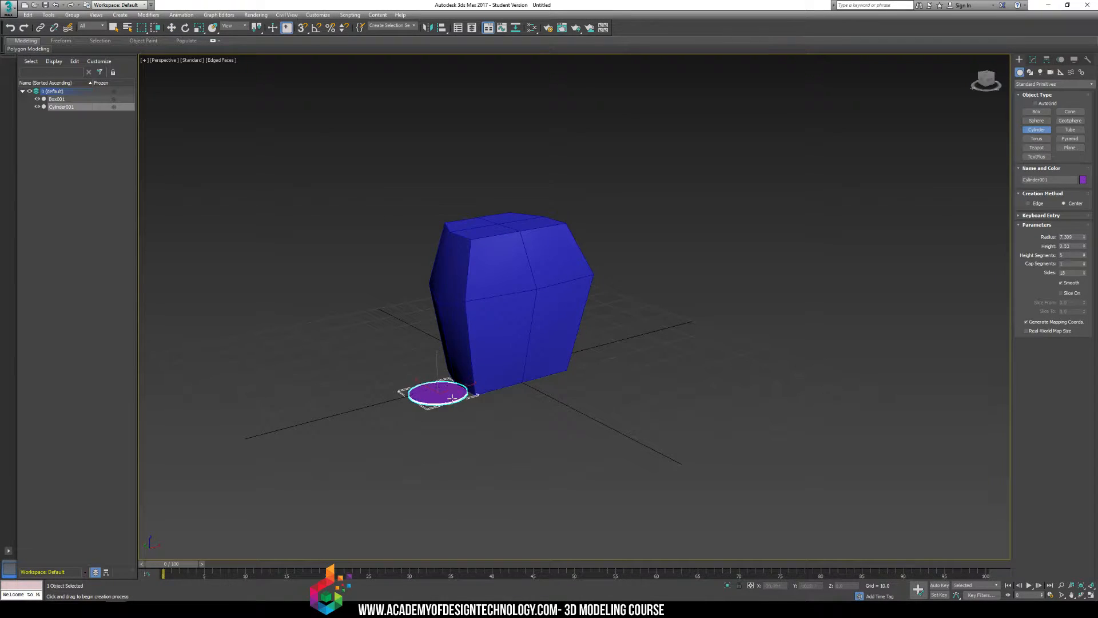
pyautogui.click(437, 181)
pyautogui.press('w')
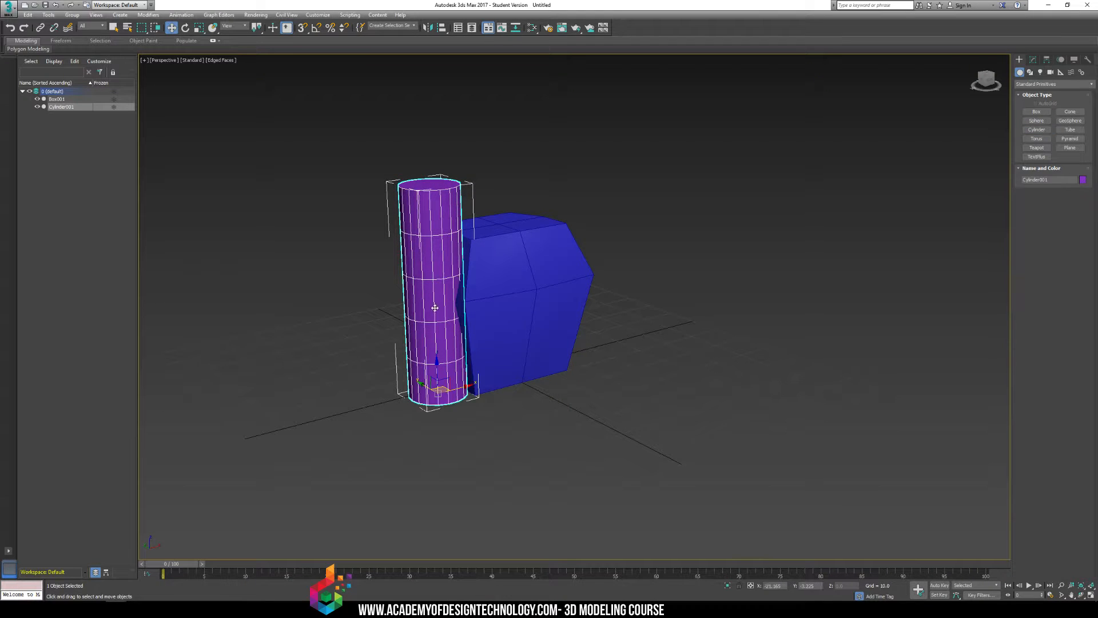
pyautogui.moveTo(435, 373); pyautogui.dragTo(460, 457)
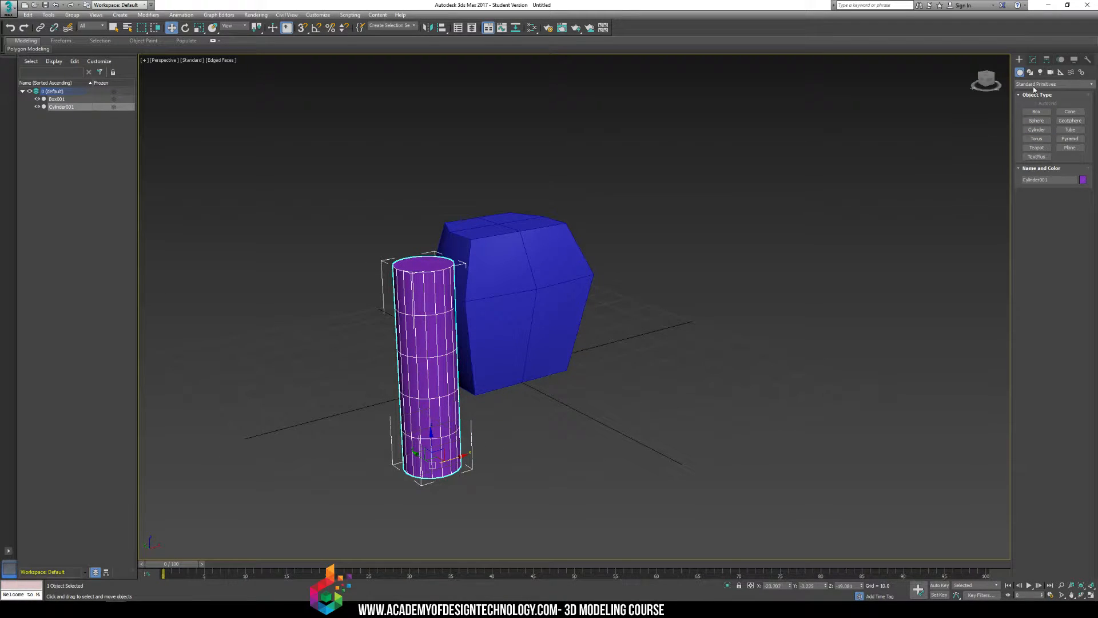
# Step: Add an Edit Poly modifier to the cylinder and expand its sub-object levels
pyautogui.click(1032, 58)
pyautogui.click(1091, 85)
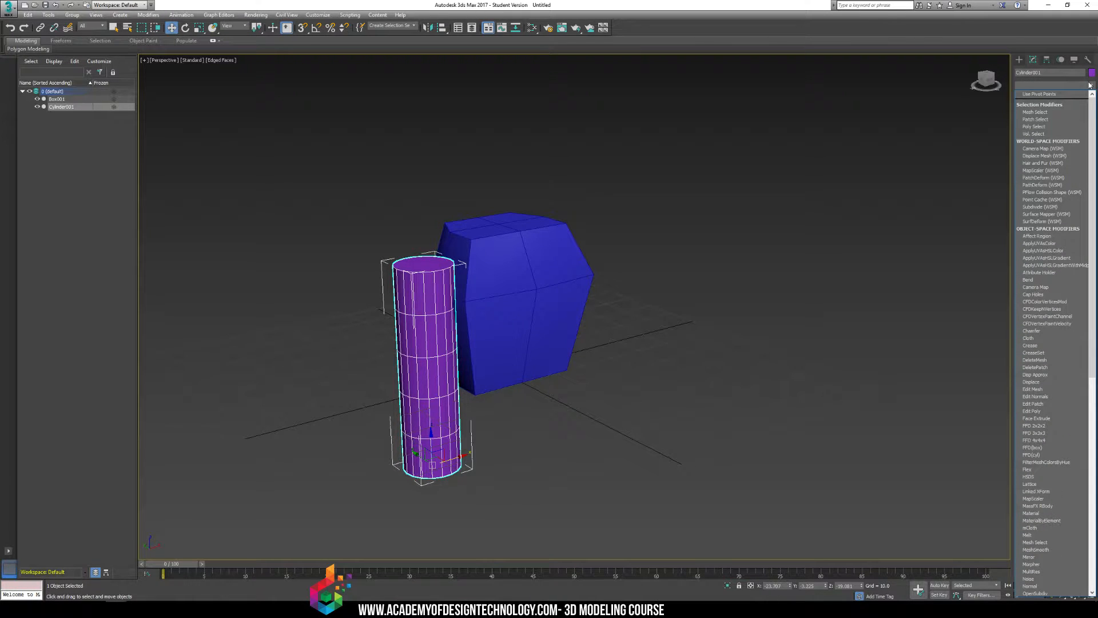
pyautogui.press('e')
pyautogui.press('e')
pyautogui.press('e')
pyautogui.press('e')
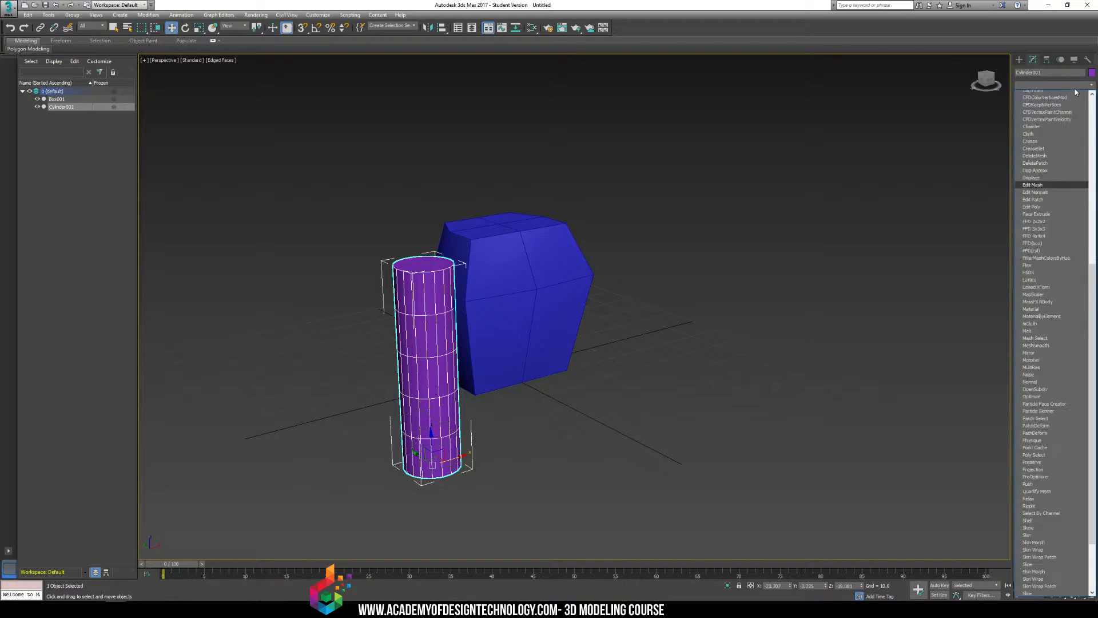
pyautogui.press('Return')
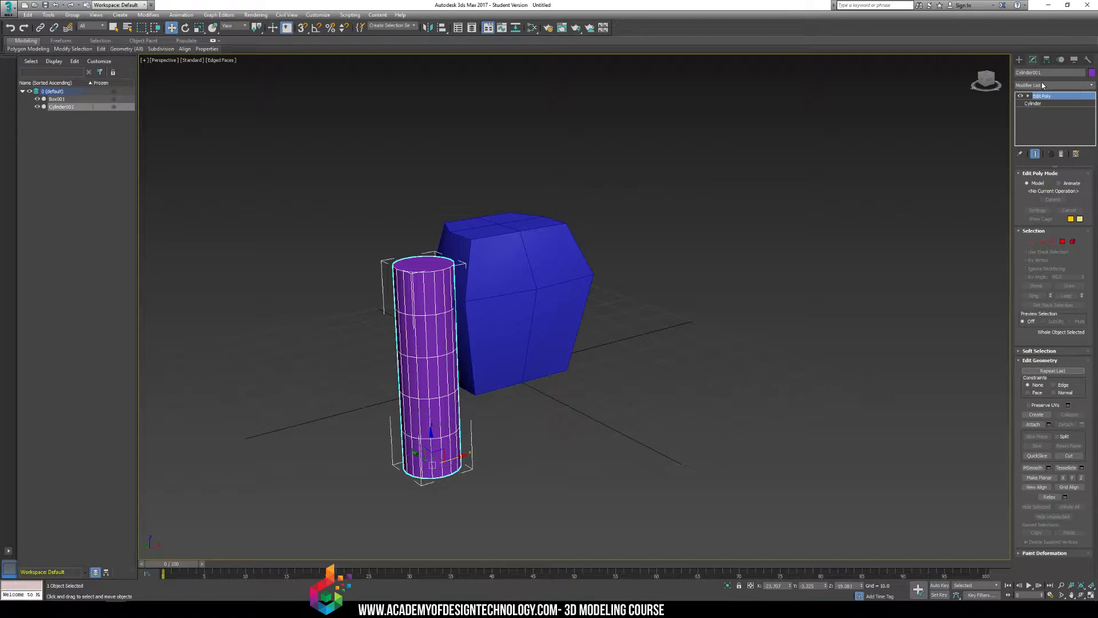
pyautogui.click(1027, 96)
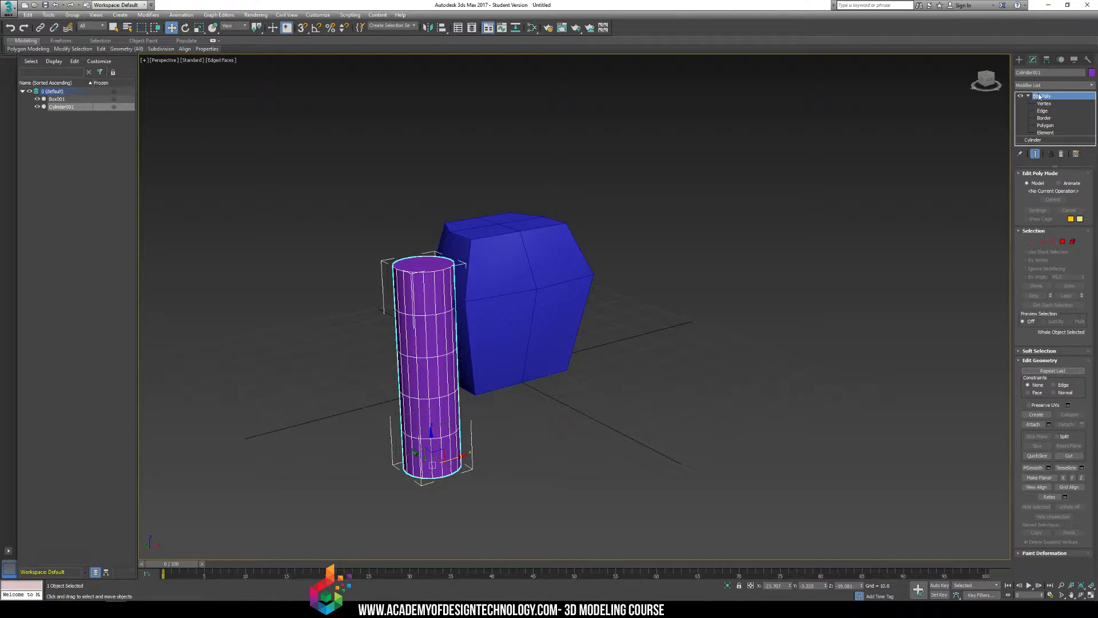
# Step: Undo the cylinder's Edit Poly modifier and set its cap segments to 2
pyautogui.click(1049, 105)
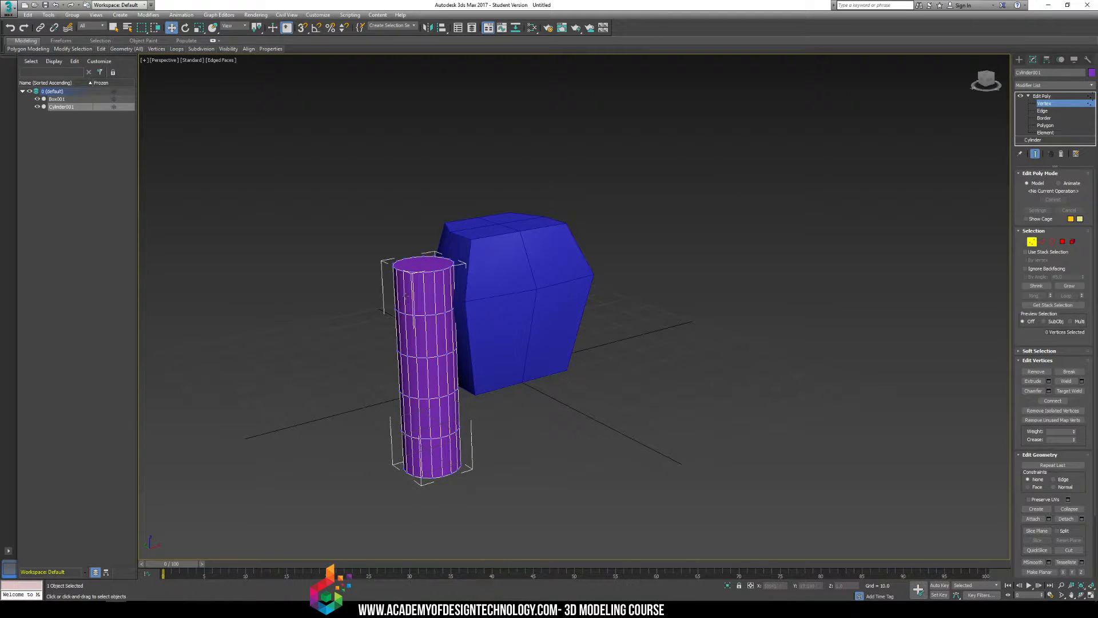
pyautogui.scroll(4, 441, 266)
pyautogui.hotkey('ctrl', 'z')
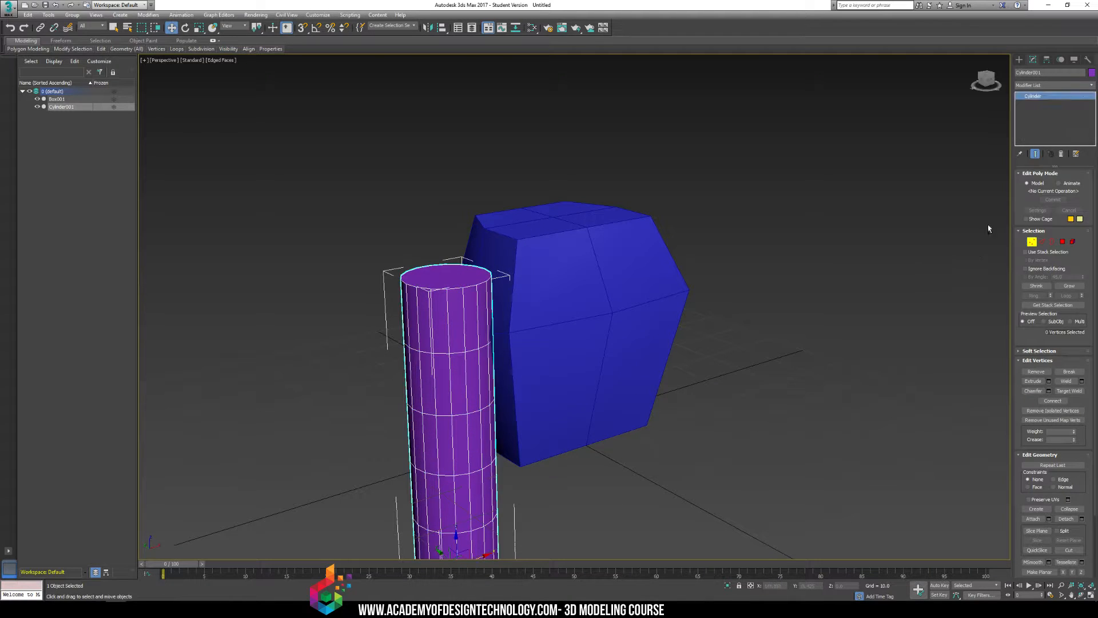
pyautogui.click(1084, 211)
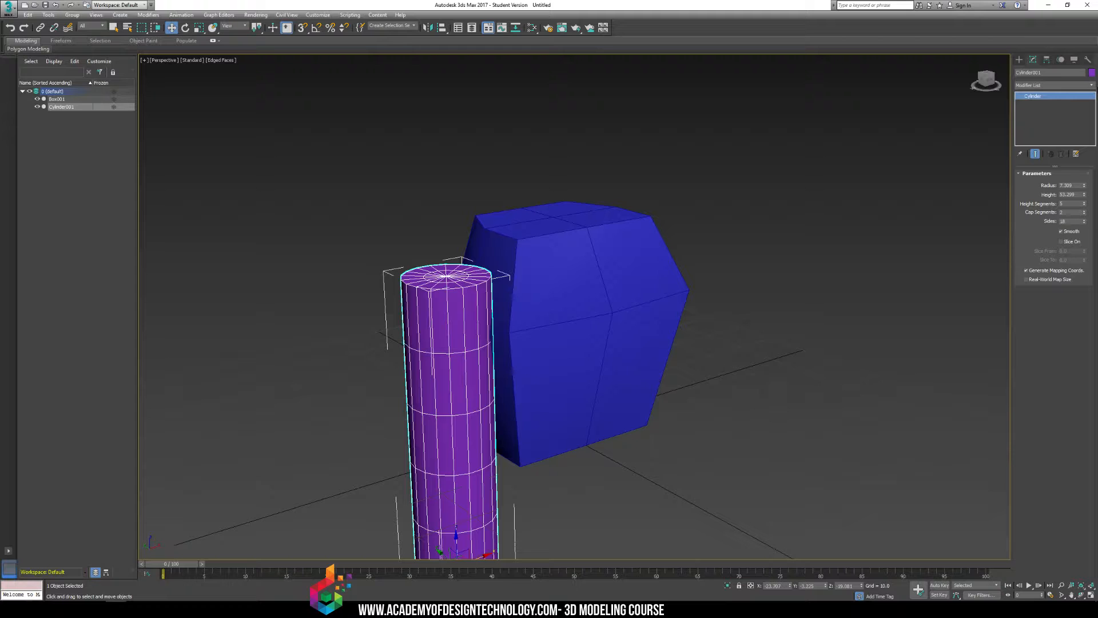
# Step: Add the Edit Poly modifier to the cylinder again and start vertex editing
pyautogui.click(1091, 85)
pyautogui.write('edit po')
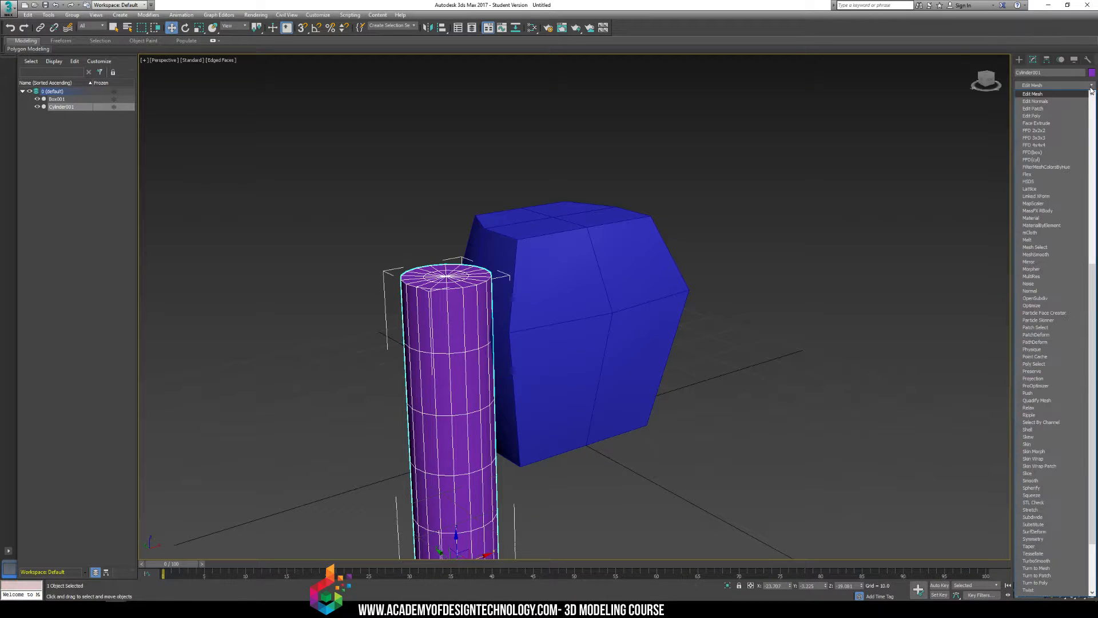
pyautogui.press('Return')
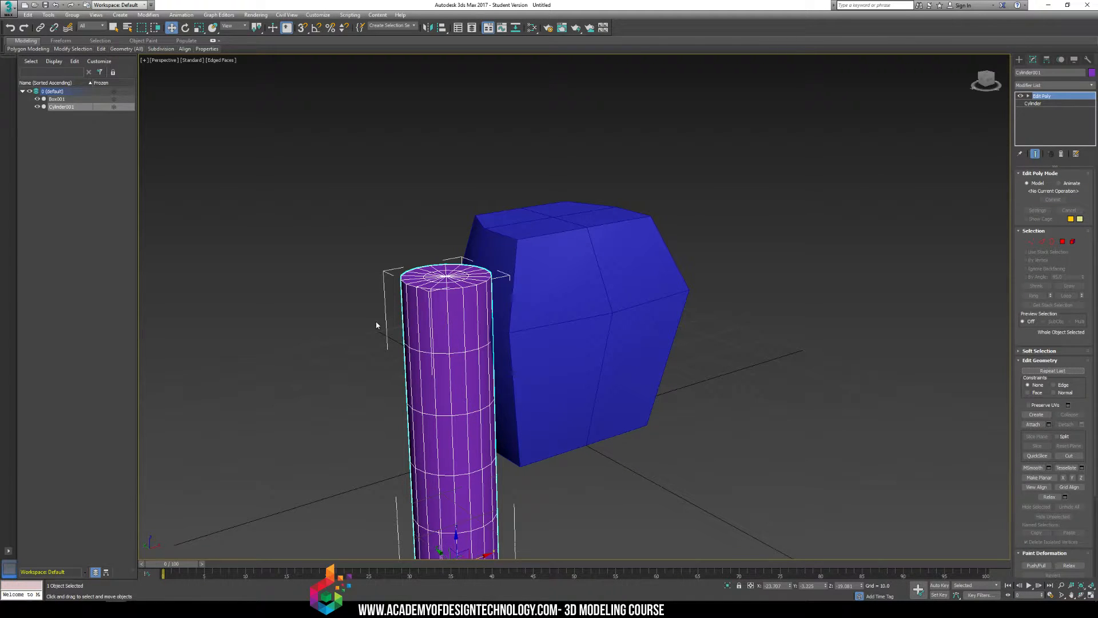
pyautogui.scroll(6, 449, 293)
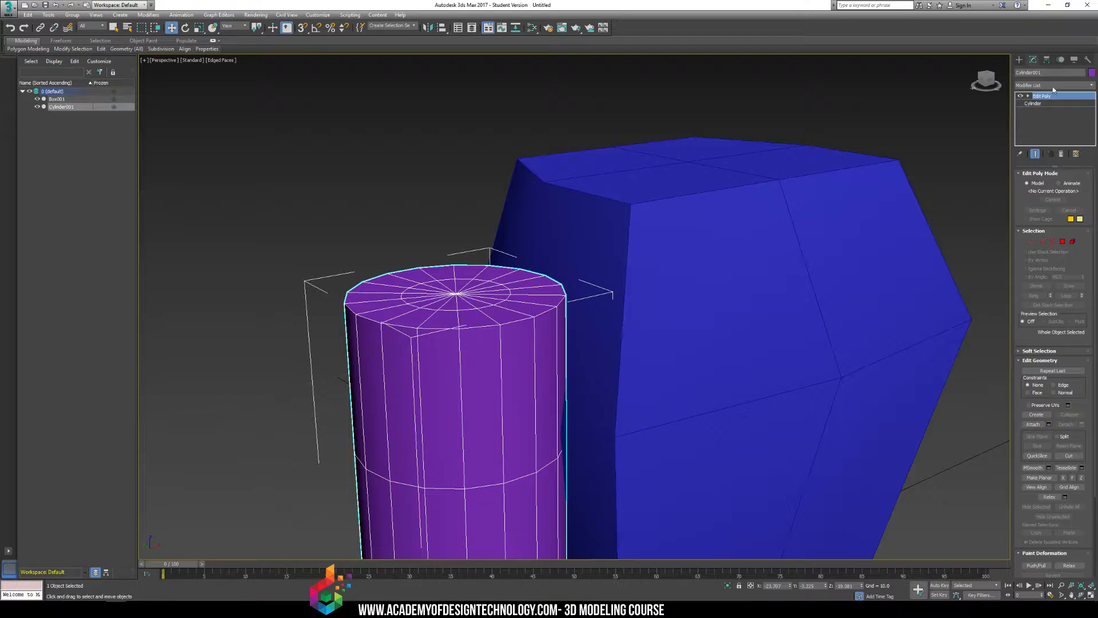
pyautogui.click(1029, 97)
pyautogui.click(1032, 241)
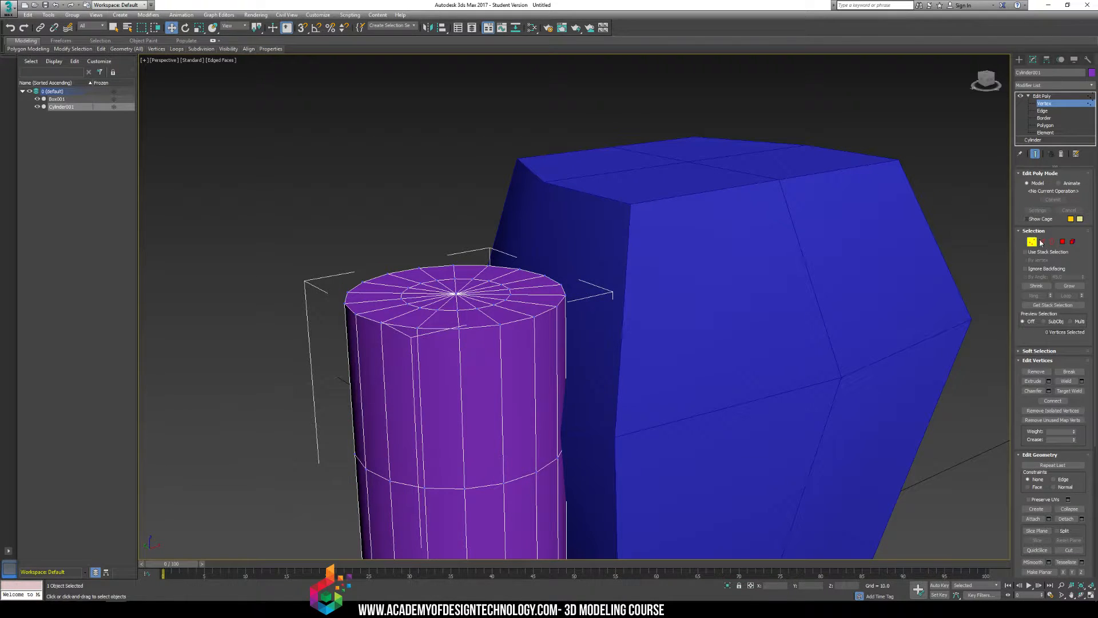
# Step: Try to move the center vertex of the cylinder's top cap straight down into the body
pyautogui.click(459, 295)
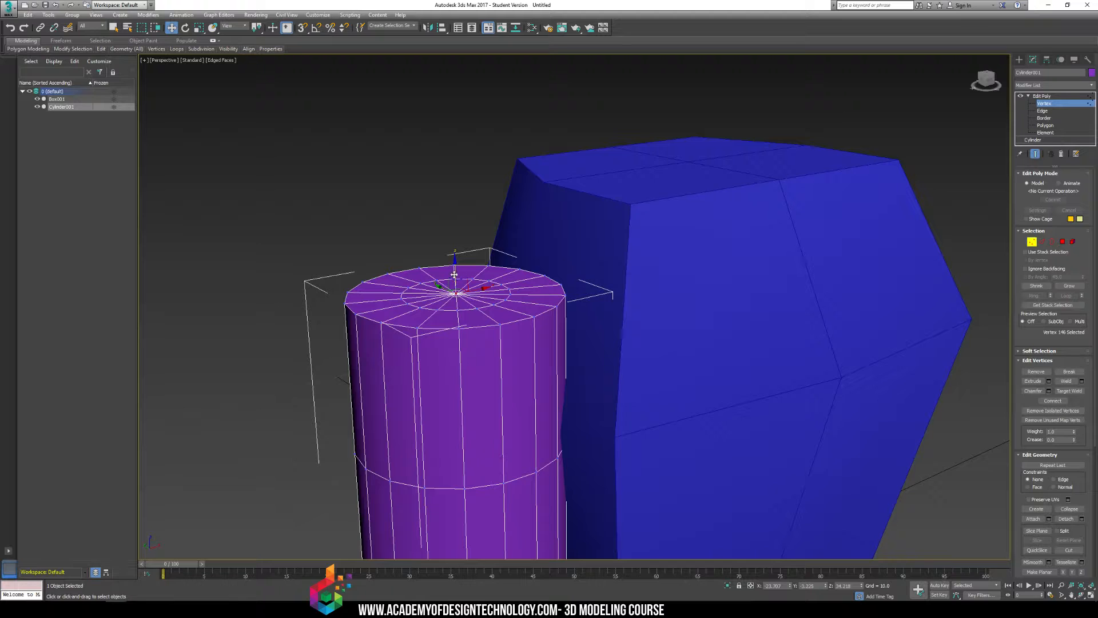
pyautogui.moveTo(455, 276); pyautogui.dragTo(469, 422)
pyautogui.moveTo(466, 364)
pyautogui.keyDown('alt'); pyautogui.mouseDown(button='middle')
pyautogui.moveTo(498, 412)
pyautogui.moveTo(461, 366)
pyautogui.mouseUp(button='middle'); pyautogui.keyUp('alt')
pyautogui.hotkey('ctrl', 'z')
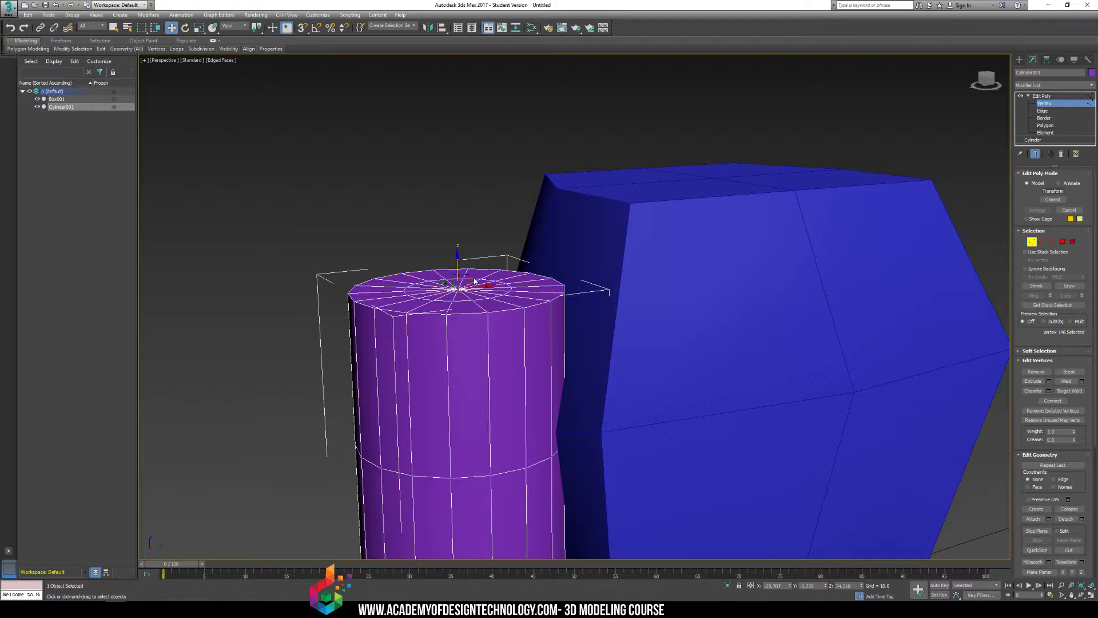
# Step: Select all vertices of the cylinder's top cap, rotate them steeply, and move them sideways against the blue box
pyautogui.keyDown('alt'); pyautogui.moveTo(623, 284); pyautogui.dragTo(611, 275, button='middle'); pyautogui.keyUp('alt')
pyautogui.moveTo(279, 219); pyautogui.dragTo(601, 310)
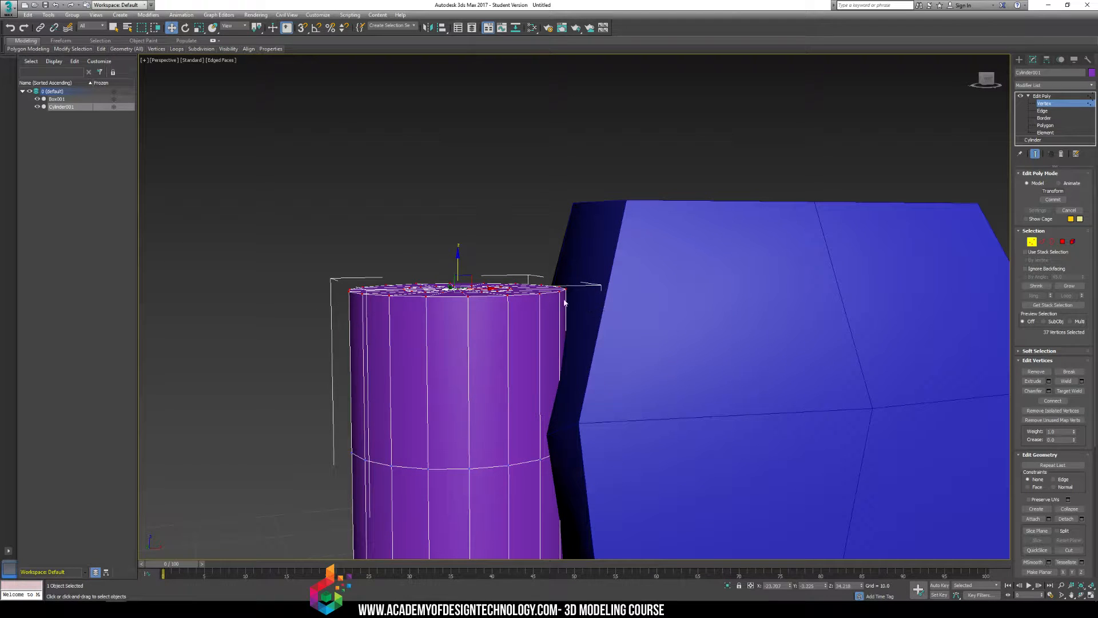
pyautogui.press('e')
pyautogui.moveTo(448, 259); pyautogui.dragTo(465, 224)
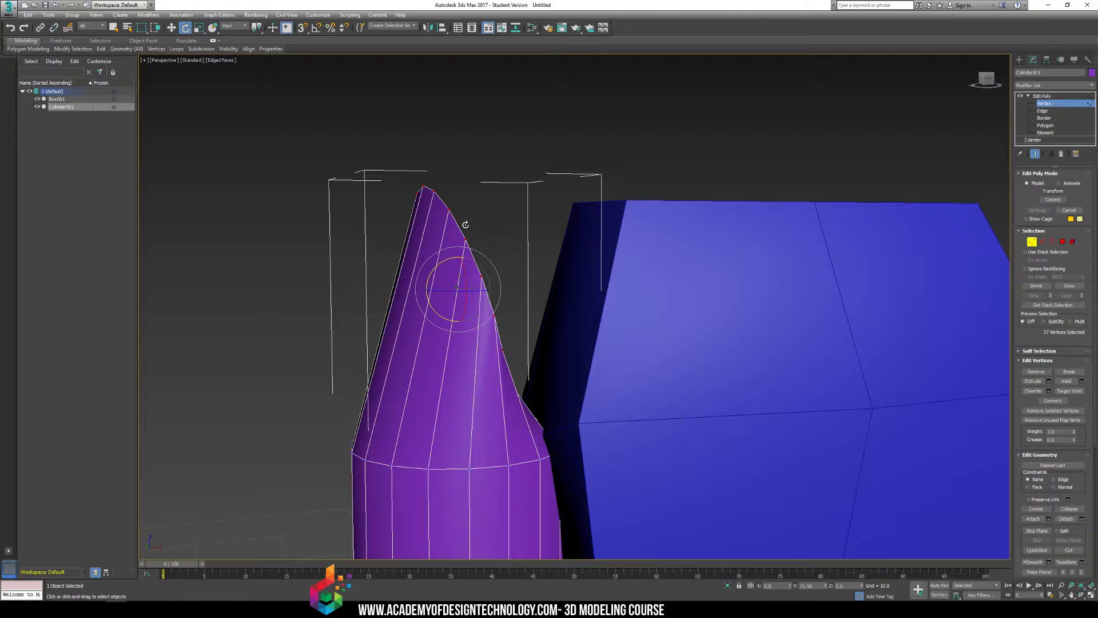
pyautogui.press('w')
pyautogui.moveTo(476, 289); pyautogui.dragTo(634, 299)
pyautogui.moveTo(611, 259); pyautogui.dragTo(630, 309)
# Step: Select the ring of vertices below the bent top section and enable Use Soft Selection
pyautogui.moveTo(491, 375); pyautogui.dragTo(467, 312, button='middle')
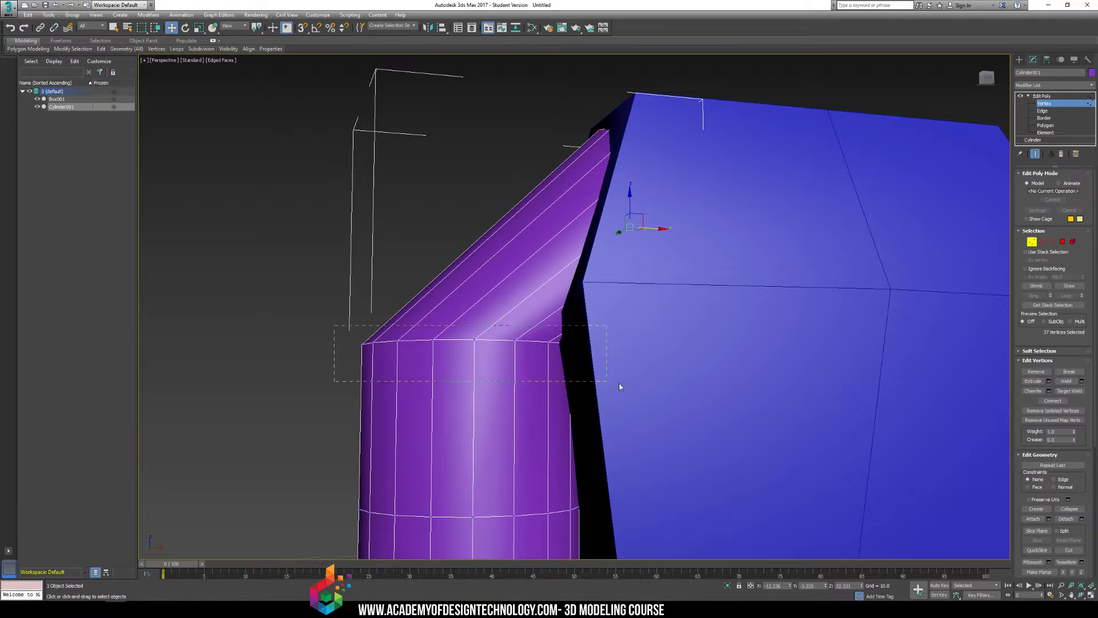
pyautogui.moveTo(616, 403); pyautogui.dragTo(616, 402)
pyautogui.moveTo(459, 442)
pyautogui.mouseDown(button='middle')
pyautogui.moveTo(456, 331)
pyautogui.moveTo(456, 461)
pyautogui.mouseUp(button='middle')
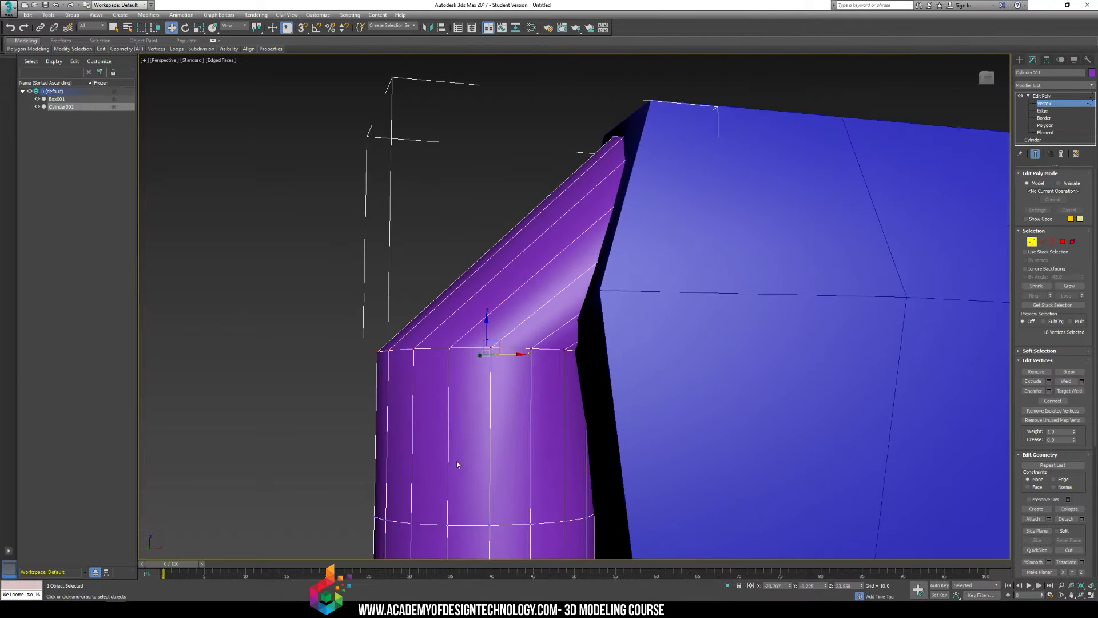
pyautogui.keyDown('alt'); pyautogui.moveTo(502, 308); pyautogui.dragTo(517, 332, button='middle'); pyautogui.keyUp('alt')
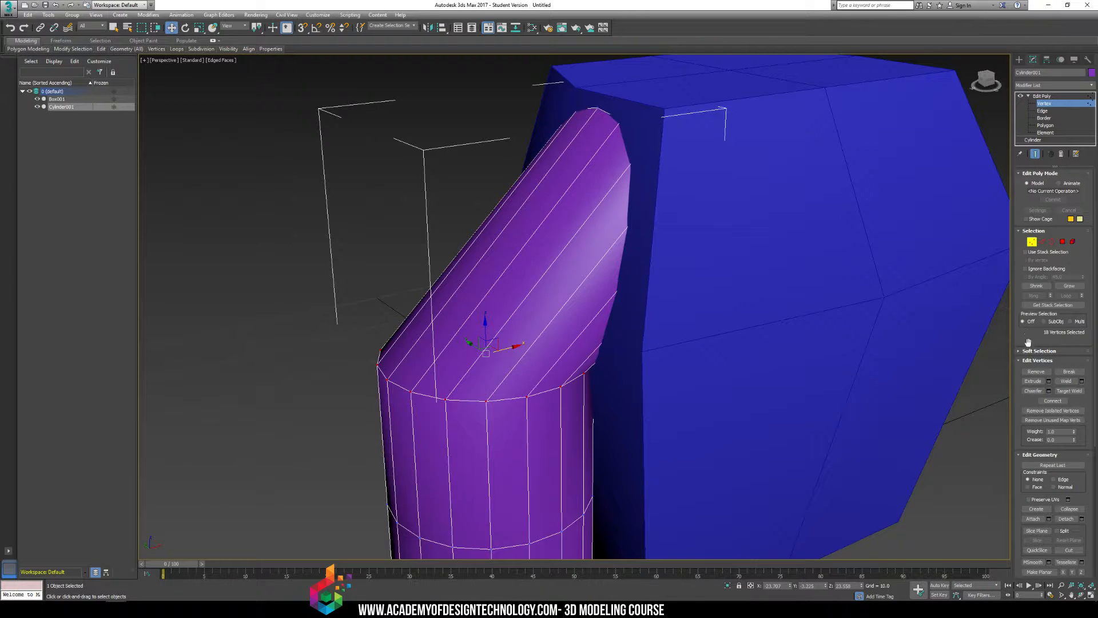
pyautogui.click(1019, 352)
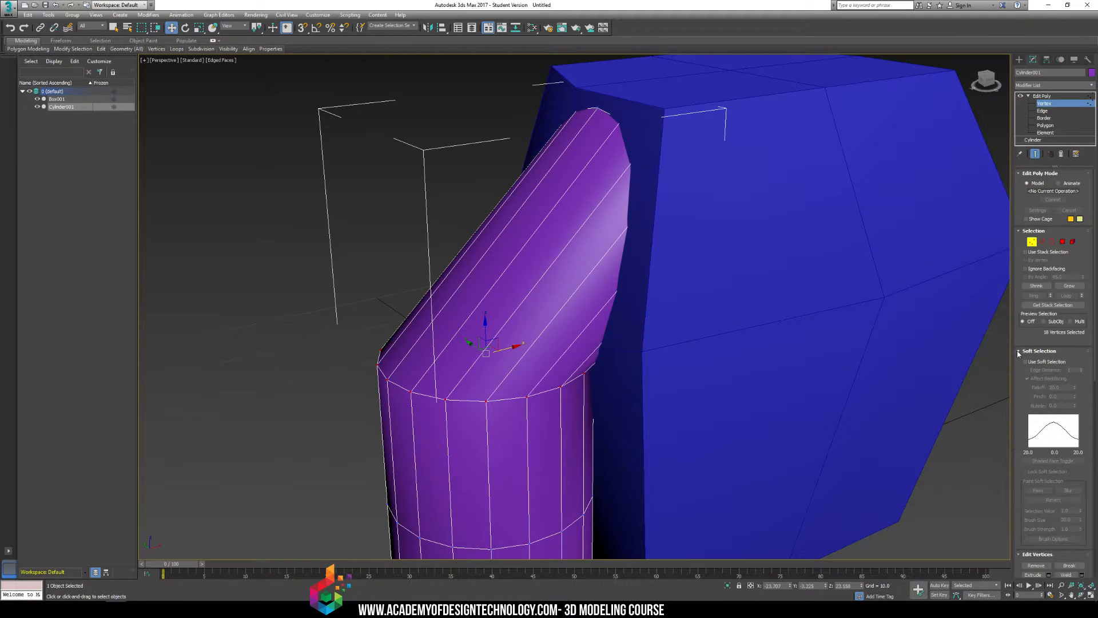
pyautogui.scroll(-2, 1035, 326)
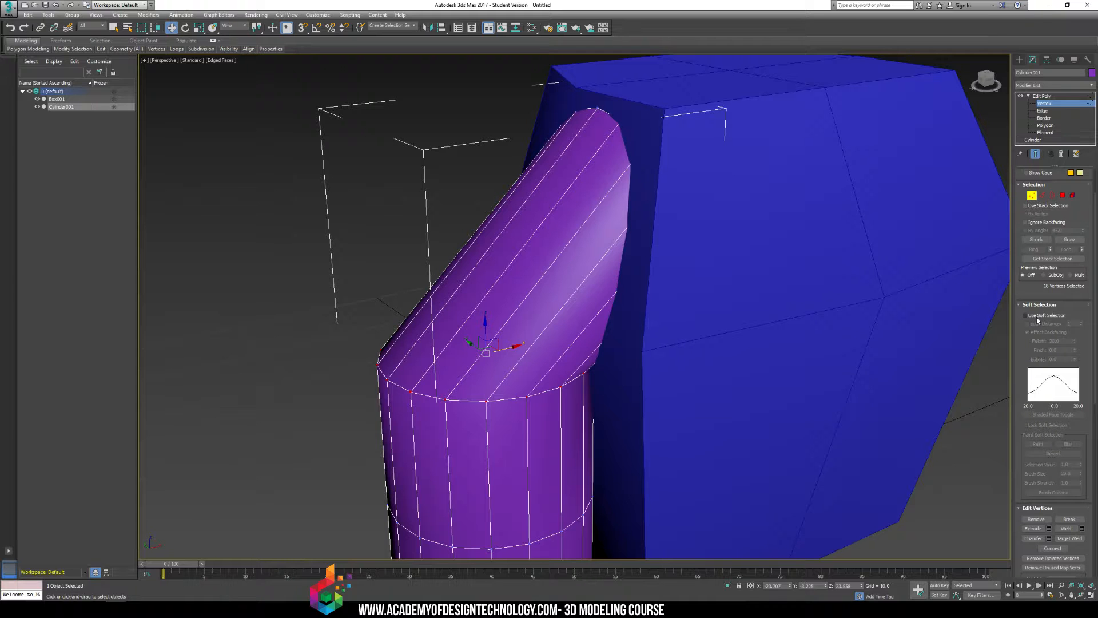
pyautogui.click(1037, 318)
# Step: Select a single front vertex on the bend's ring and reduce the soft selection falloff to 9.713
pyautogui.moveTo(485, 367); pyautogui.dragTo(469, 308, button='middle')
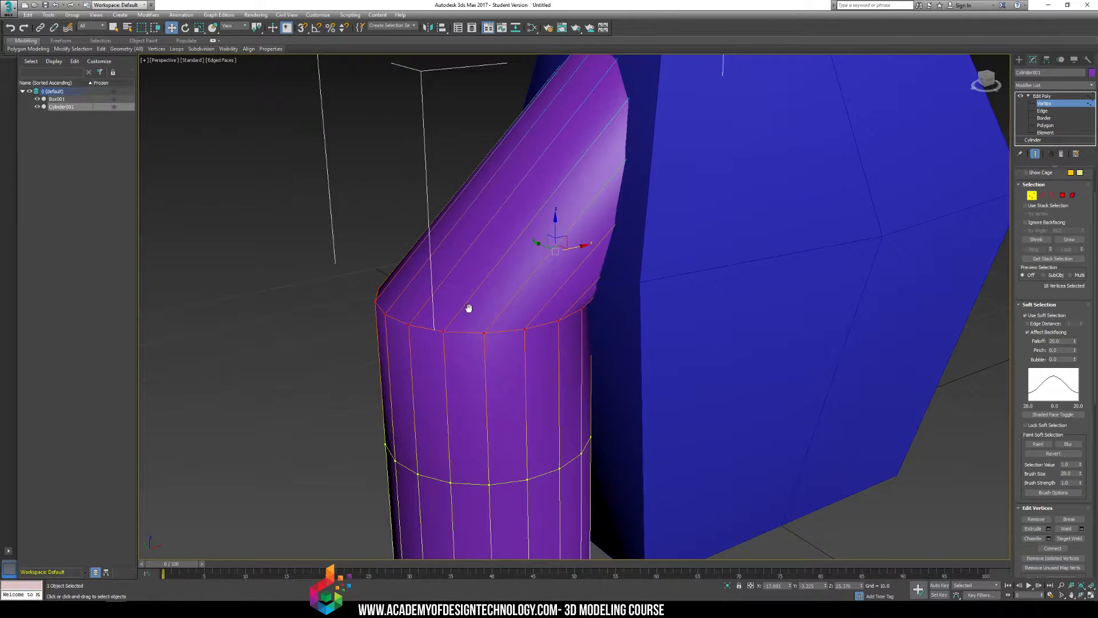
pyautogui.click(451, 336)
pyautogui.click(444, 331)
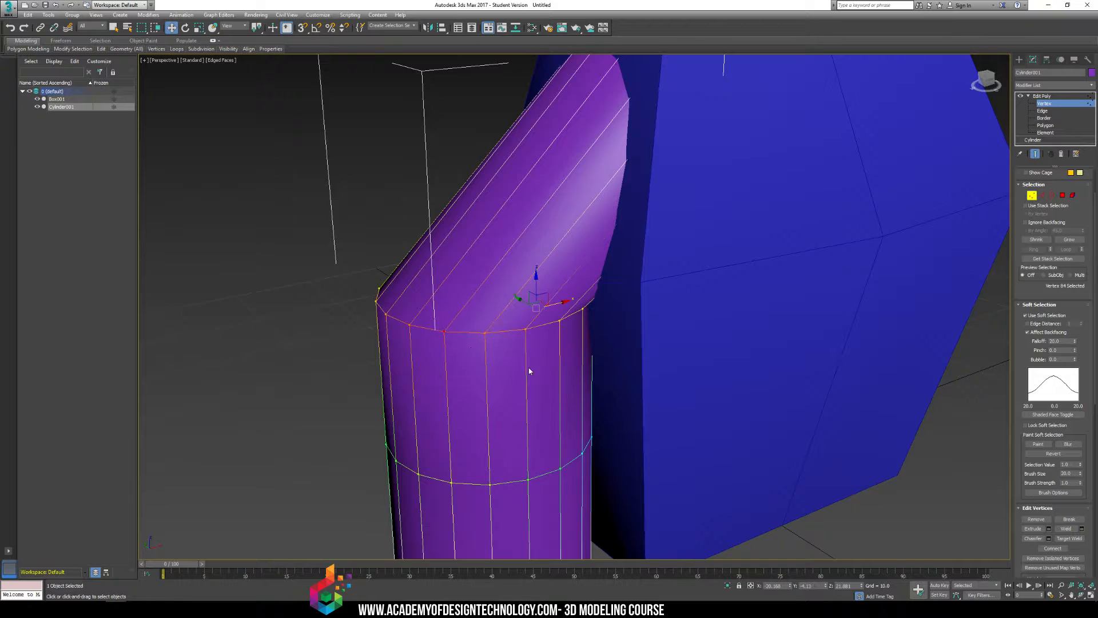
pyautogui.moveTo(501, 334); pyautogui.dragTo(591, 255, button='middle')
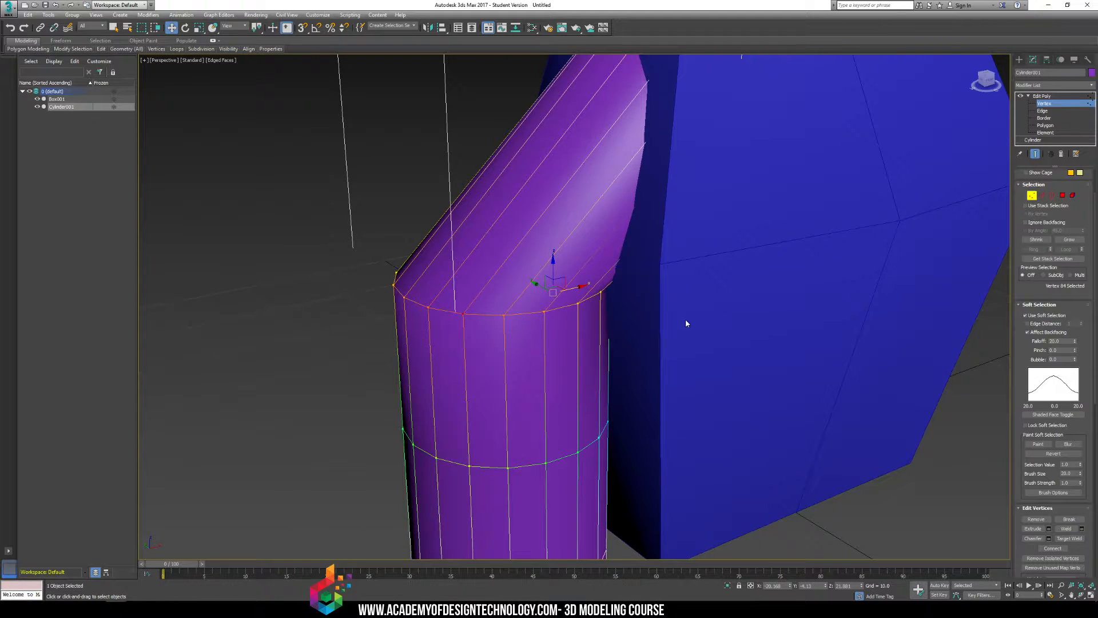
pyautogui.scroll(-3, 652, 318)
pyautogui.moveTo(628, 287); pyautogui.dragTo(610, 273, button='middle')
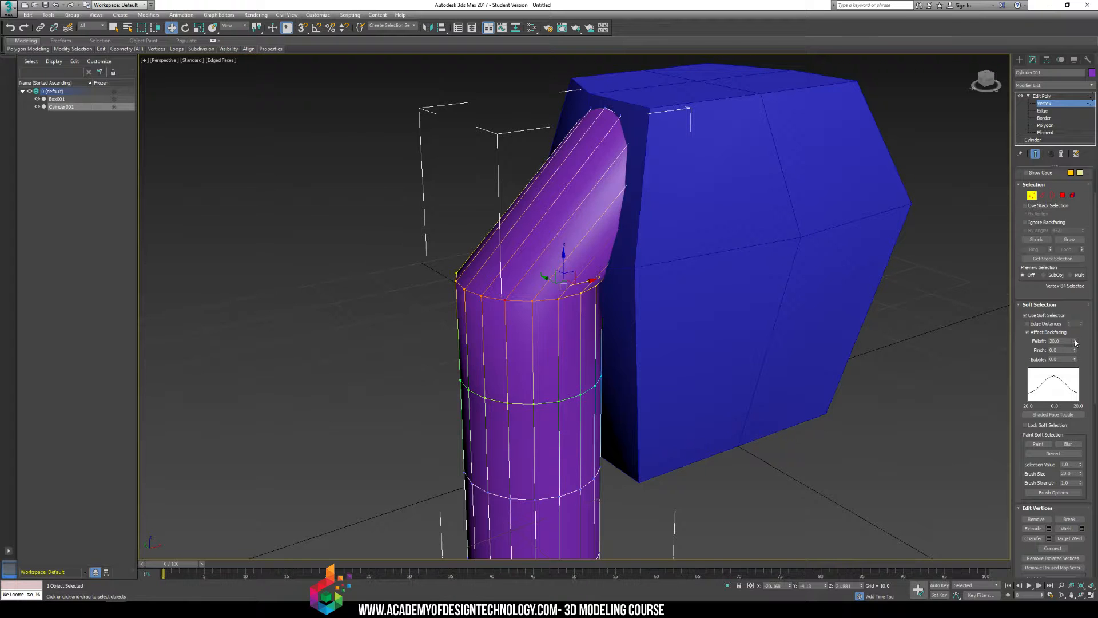
pyautogui.moveTo(1075, 342); pyautogui.dragTo(1070, 358)
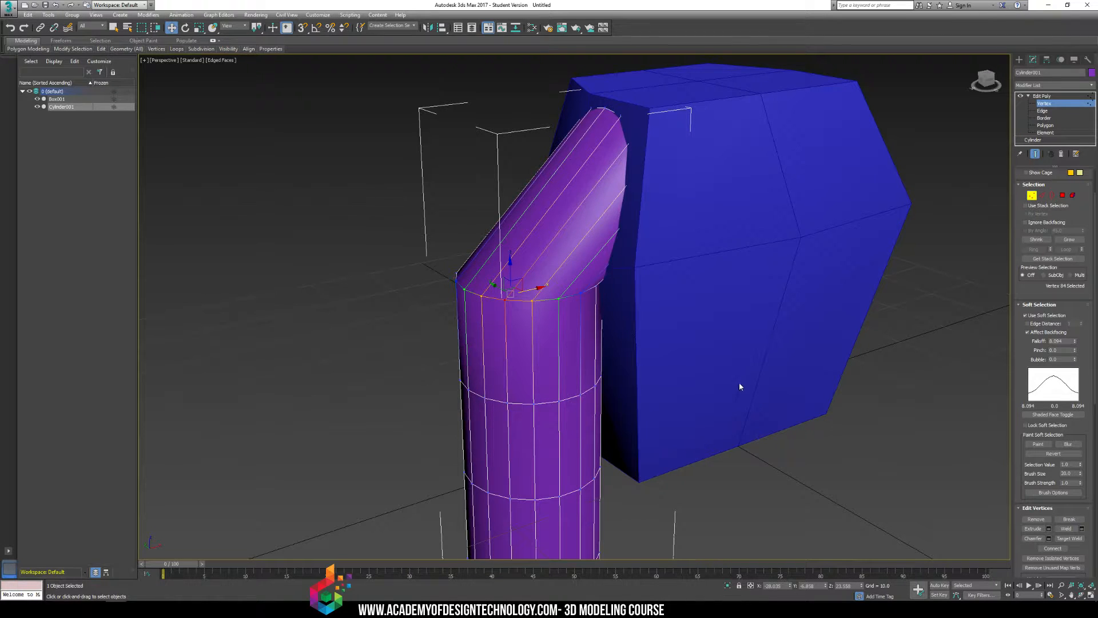
pyautogui.moveTo(1074, 343); pyautogui.dragTo(1074, 337)
# Step: Select the full ring of vertices at the cylinder's bend and rotate it to tilt downward toward the box
pyautogui.moveTo(533, 287); pyautogui.dragTo(576, 334)
pyautogui.keyDown('alt'); pyautogui.moveTo(576, 334); pyautogui.dragTo(481, 285, button='middle'); pyautogui.keyUp('alt')
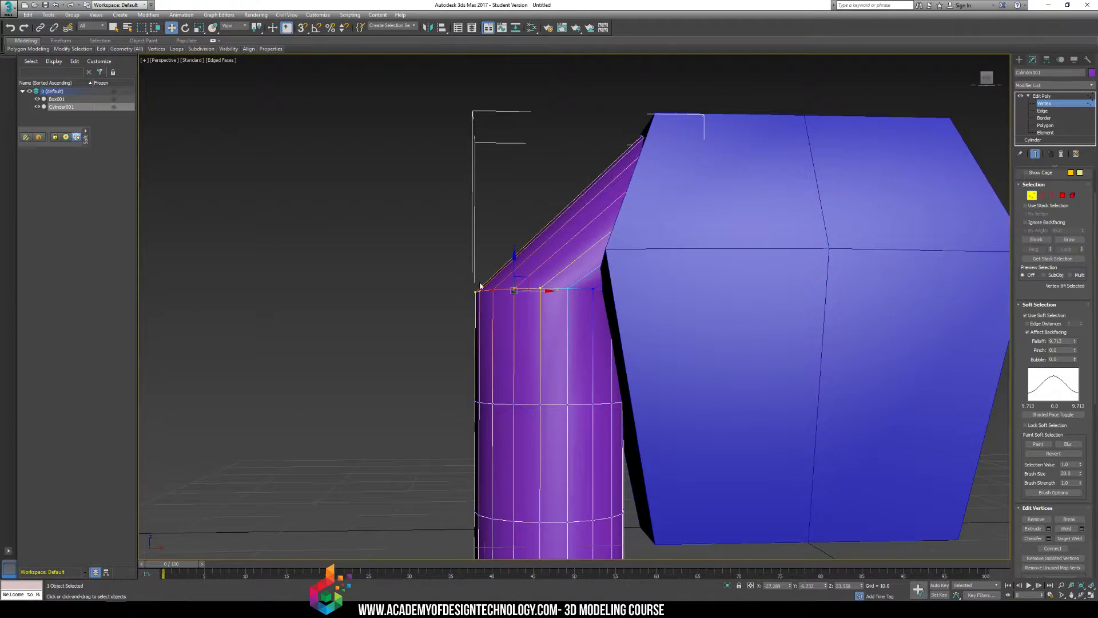
pyautogui.keyDown('alt'); pyautogui.moveTo(651, 314); pyautogui.dragTo(621, 184, button='middle'); pyautogui.keyUp('alt')
pyautogui.press('e')
pyautogui.moveTo(588, 252); pyautogui.dragTo(636, 266)
pyautogui.press('w')
pyautogui.hotkey('ctrl', 'z')
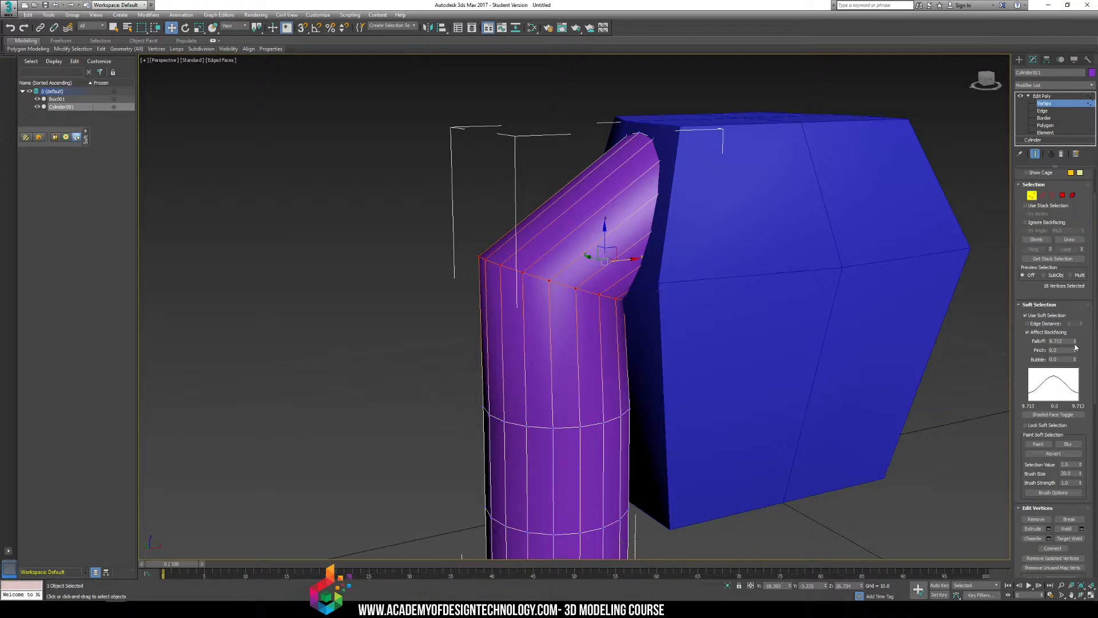
# Step: Raise the soft selection falloff to 17.56 and move the bend's vertex ring toward the box
pyautogui.moveTo(1075, 342); pyautogui.dragTo(1077, 304)
pyautogui.moveTo(636, 267); pyautogui.dragTo(655, 281)
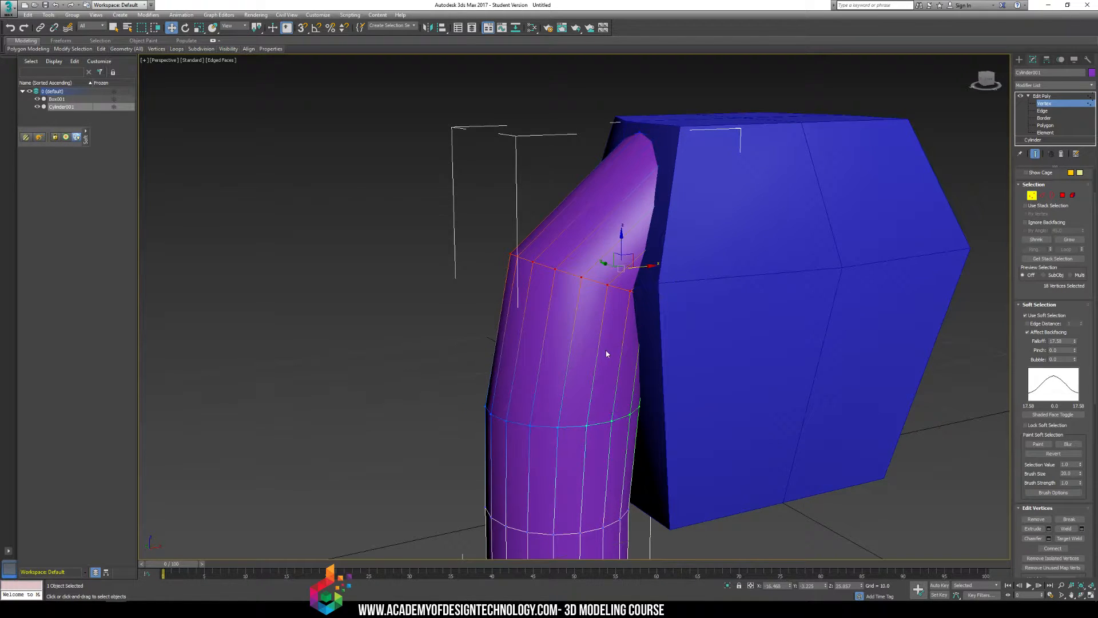
# Step: Select the vertices at the cylinder's bottom end and rotate them to tilt the base
pyautogui.scroll(-5, 629, 279)
pyautogui.moveTo(630, 278)
pyautogui.keyDown('alt'); pyautogui.mouseDown(button='middle')
pyautogui.moveTo(625, 286)
pyautogui.moveTo(635, 265)
pyautogui.moveTo(625, 263)
pyautogui.mouseUp(button='middle'); pyautogui.keyUp('alt')
pyautogui.moveTo(511, 356); pyautogui.dragTo(641, 432)
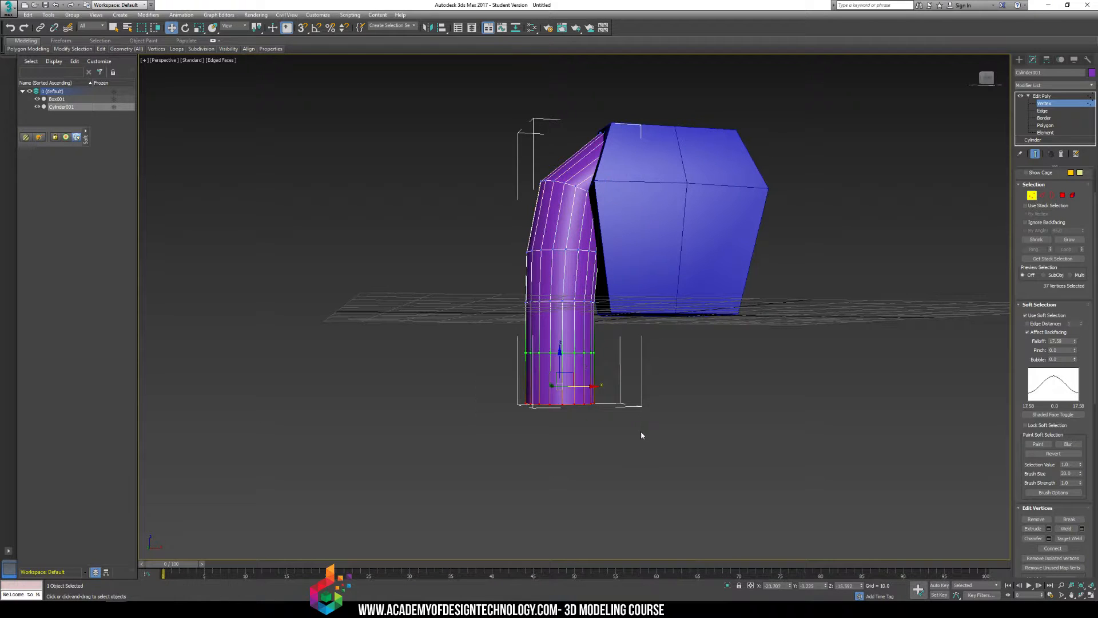
pyautogui.press('e')
pyautogui.moveTo(578, 359); pyautogui.dragTo(569, 341)
# Step: Scale up the tilted bottom vertices to flare the cylinder's base, and leave vertex editing with nothing selected
pyautogui.press('r')
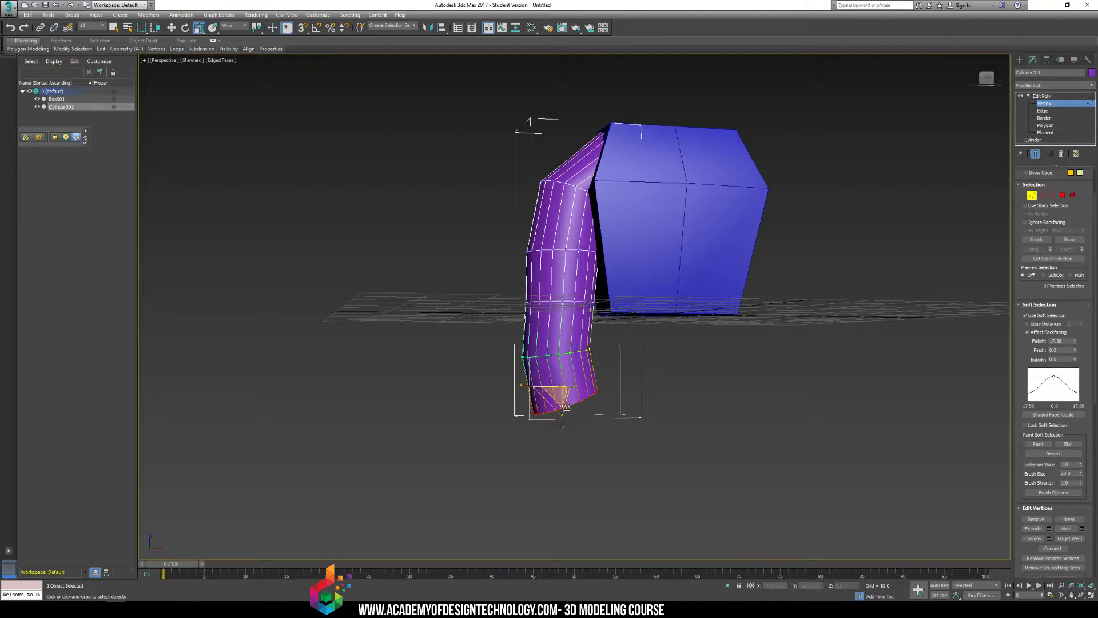
pyautogui.moveTo(559, 393)
pyautogui.mouseDown()
pyautogui.moveTo(575, 363)
pyautogui.moveTo(607, 383)
pyautogui.moveTo(554, 395)
pyautogui.moveTo(567, 396)
pyautogui.mouseUp()
pyautogui.press('e')
pyautogui.press('w')
pyautogui.keyDown('alt'); pyautogui.moveTo(565, 264); pyautogui.dragTo(497, 249, button='middle'); pyautogui.keyUp('alt')
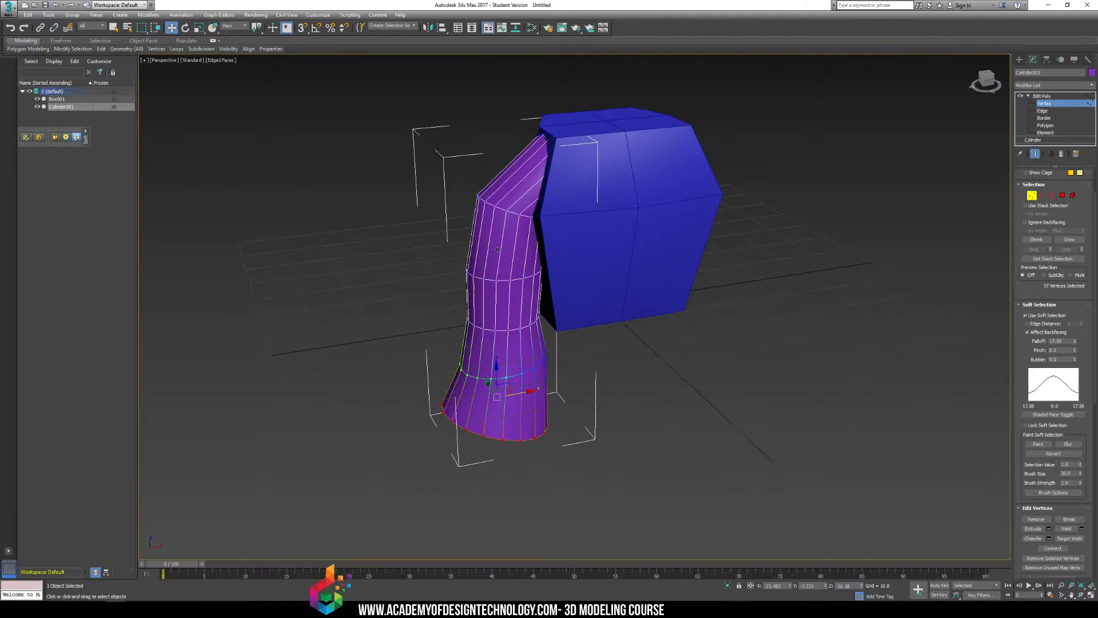
pyautogui.click(1019, 59)
pyautogui.click(795, 497)
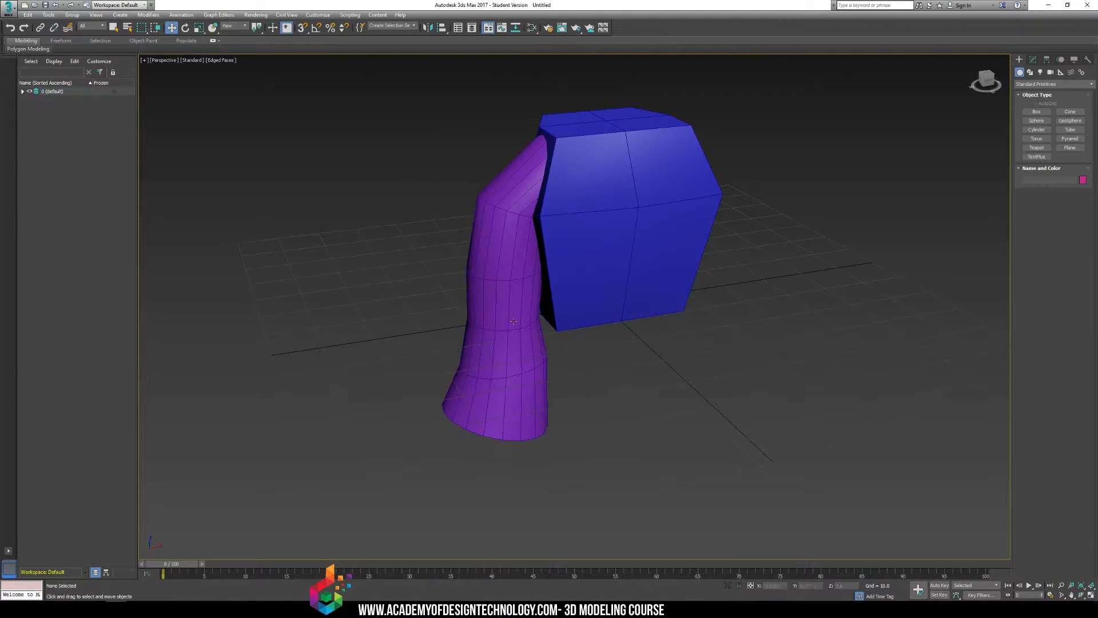
# Step: Try to make one copy of the bent cylinder on the opposite side of the box and rotate it to face inward
pyautogui.click(485, 313)
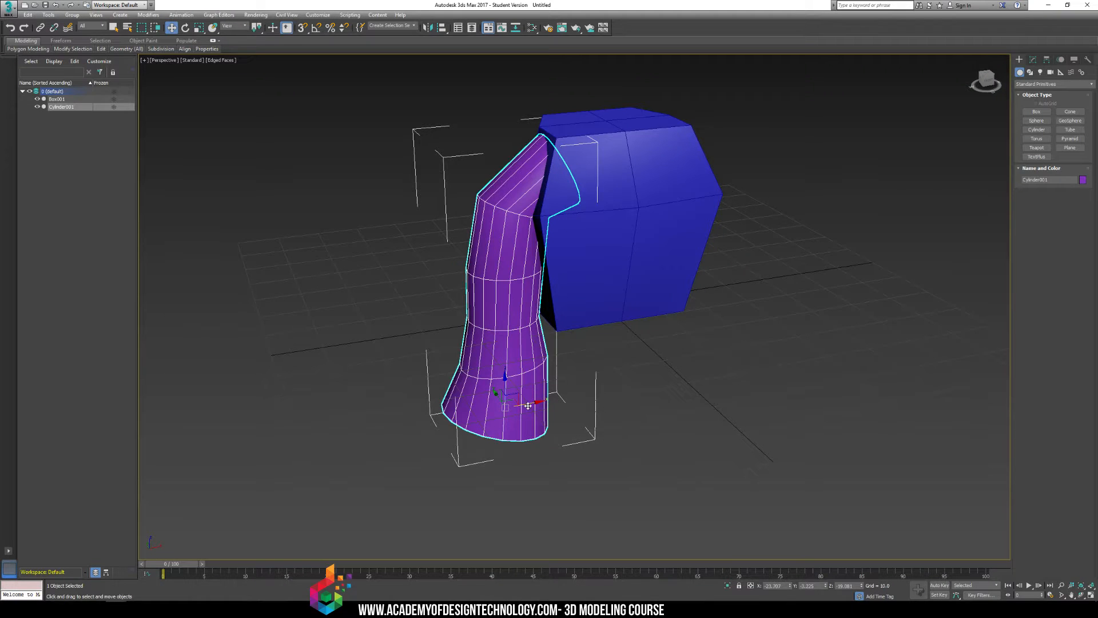
pyautogui.moveTo(523, 396)
pyautogui.keyDown('shift'); pyautogui.mouseDown()
pyautogui.moveTo(774, 368)
pyautogui.moveTo(737, 382)
pyautogui.mouseUp(); pyautogui.keyUp('shift')
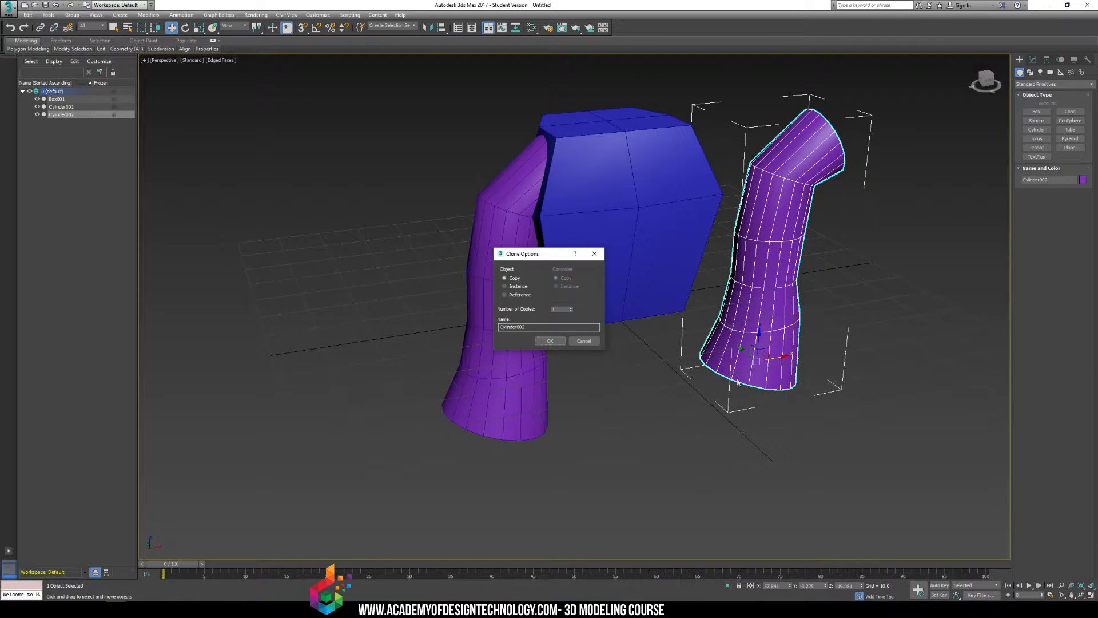
pyautogui.click(550, 341)
pyautogui.moveTo(572, 343)
pyautogui.keyDown('alt'); pyautogui.mouseDown(button='middle')
pyautogui.moveTo(708, 303)
pyautogui.moveTo(658, 299)
pyautogui.moveTo(801, 360)
pyautogui.mouseUp(button='middle'); pyautogui.keyUp('alt')
pyautogui.press('e')
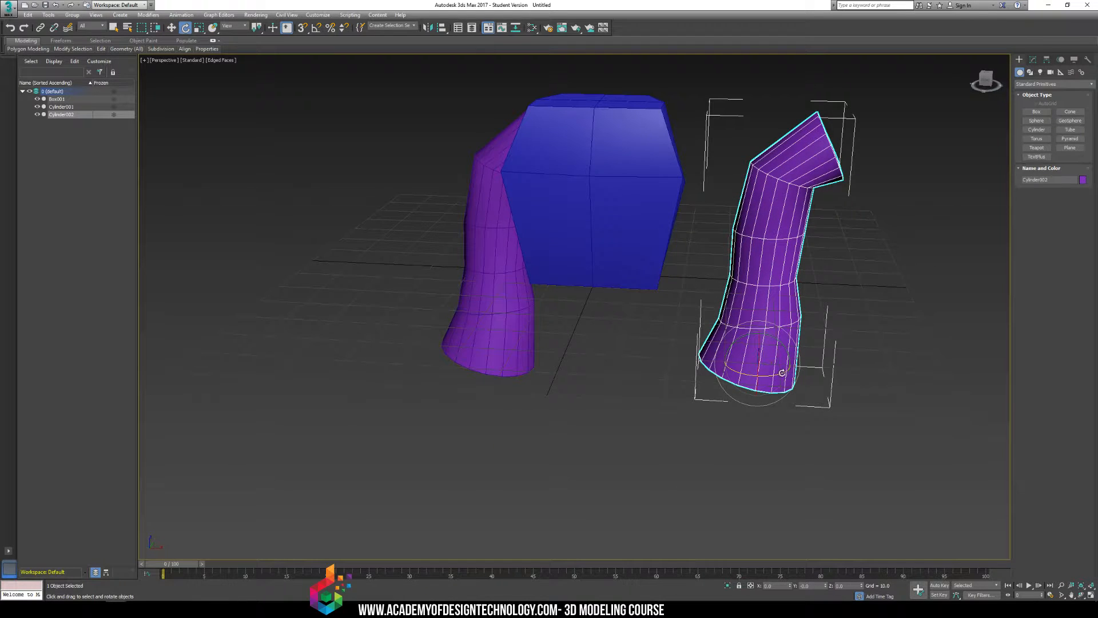
pyautogui.moveTo(783, 372); pyautogui.dragTo(617, 387)
pyautogui.keyDown('alt'); pyautogui.moveTo(618, 388); pyautogui.dragTo(626, 267, button='middle'); pyautogui.keyUp('alt')
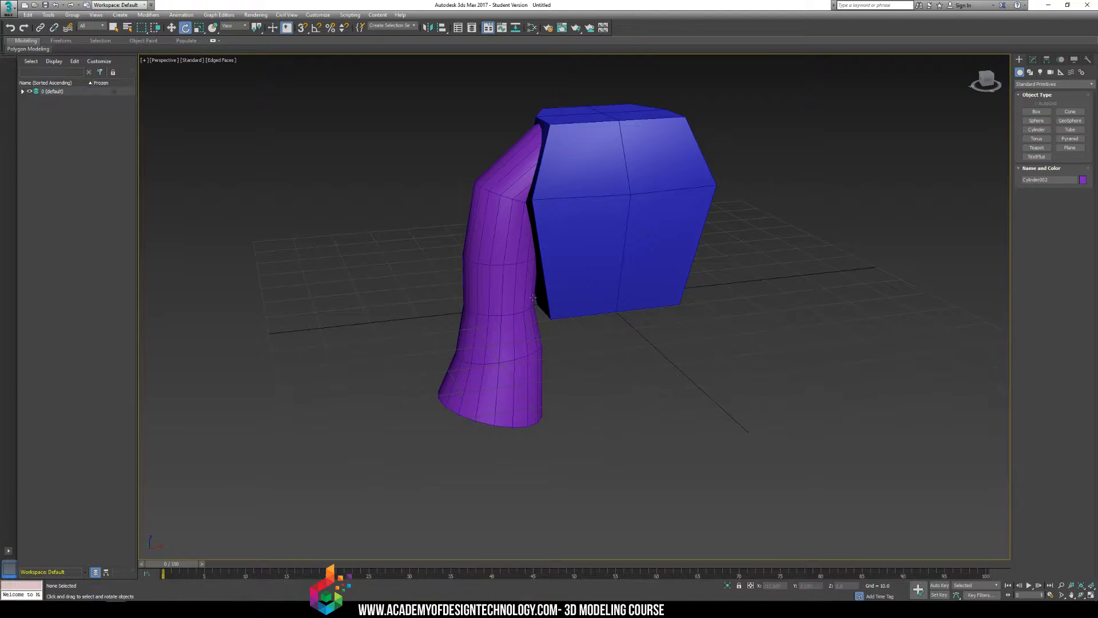
pyautogui.click(532, 293)
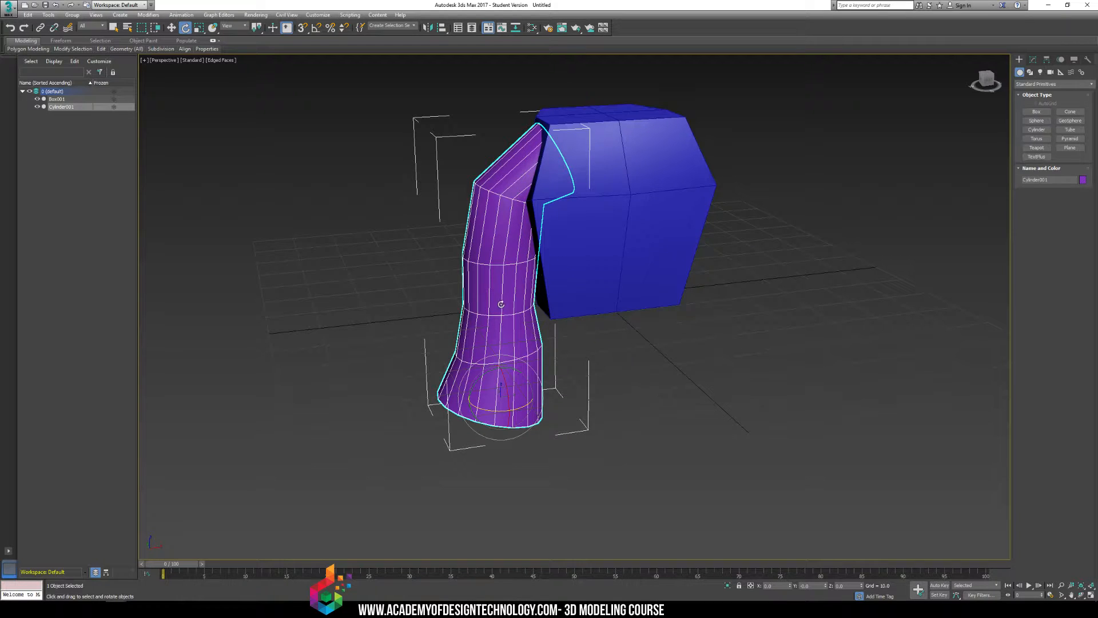
pyautogui.click(48, 15)
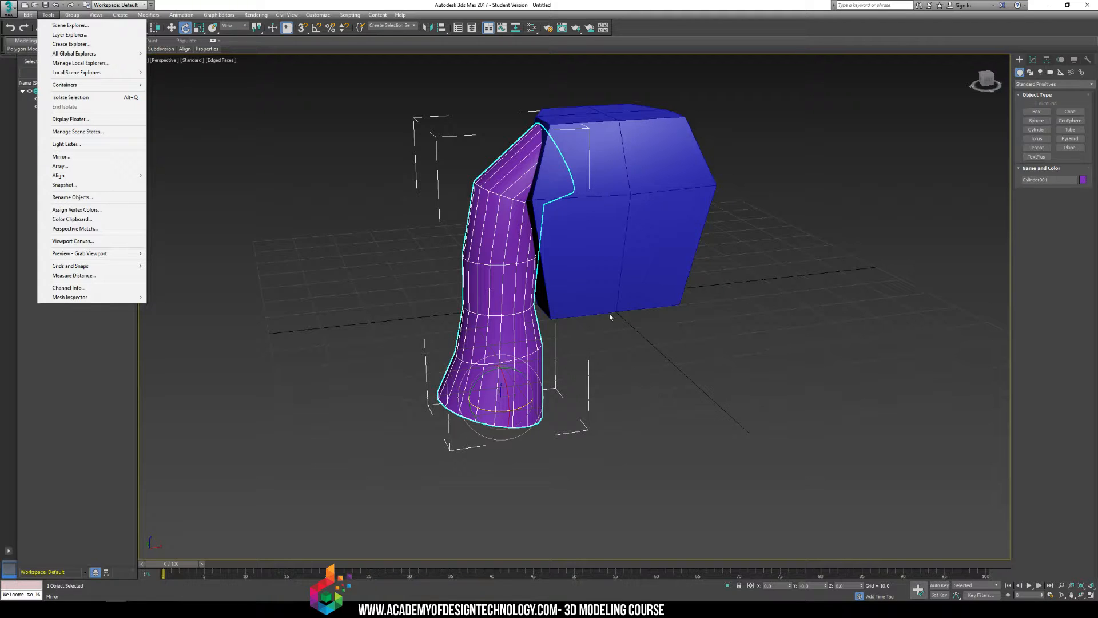
pyautogui.click(620, 378)
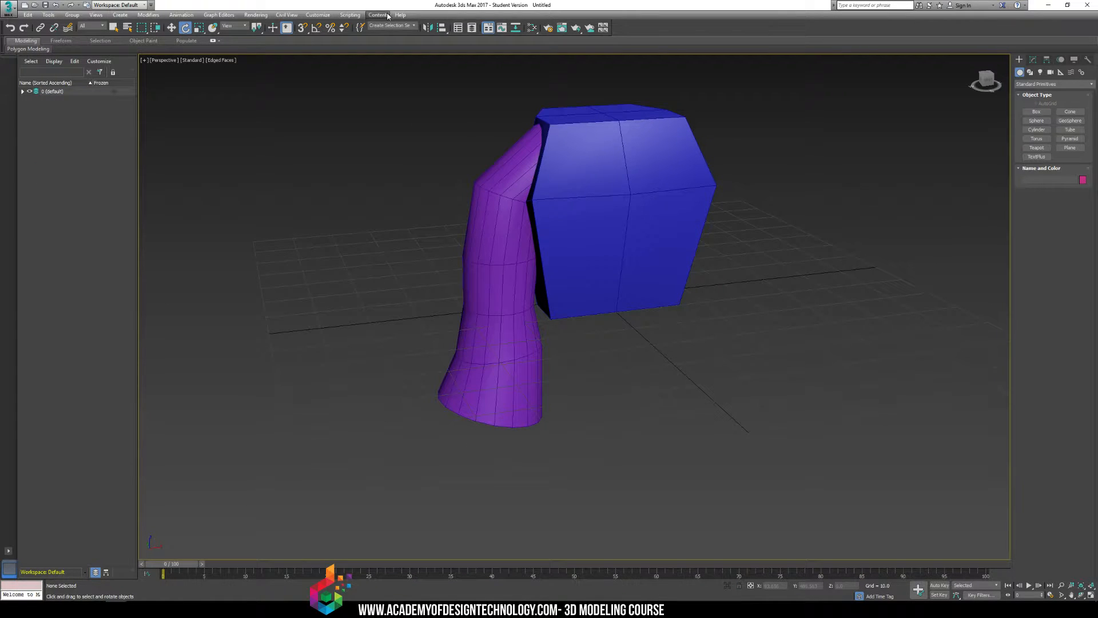
# Step: Start mirroring the bent cylinder and preview the Y, Z, XY, YZ and ZX mirror axes before returning to X
pyautogui.click(490, 223)
pyautogui.click(503, 332)
pyautogui.press('w')
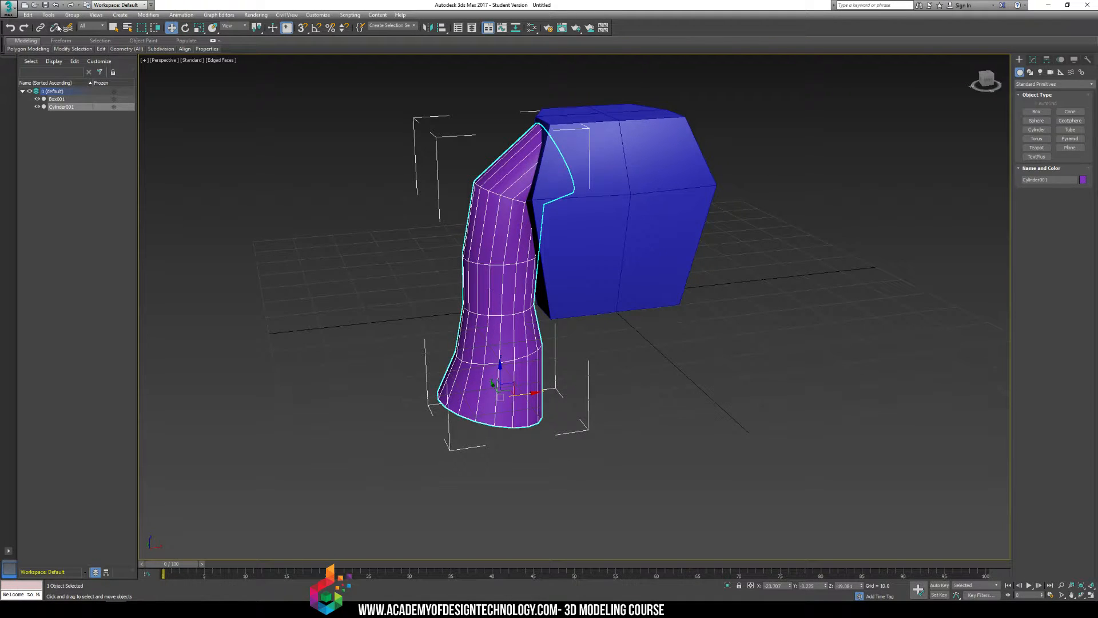
pyautogui.click(49, 15)
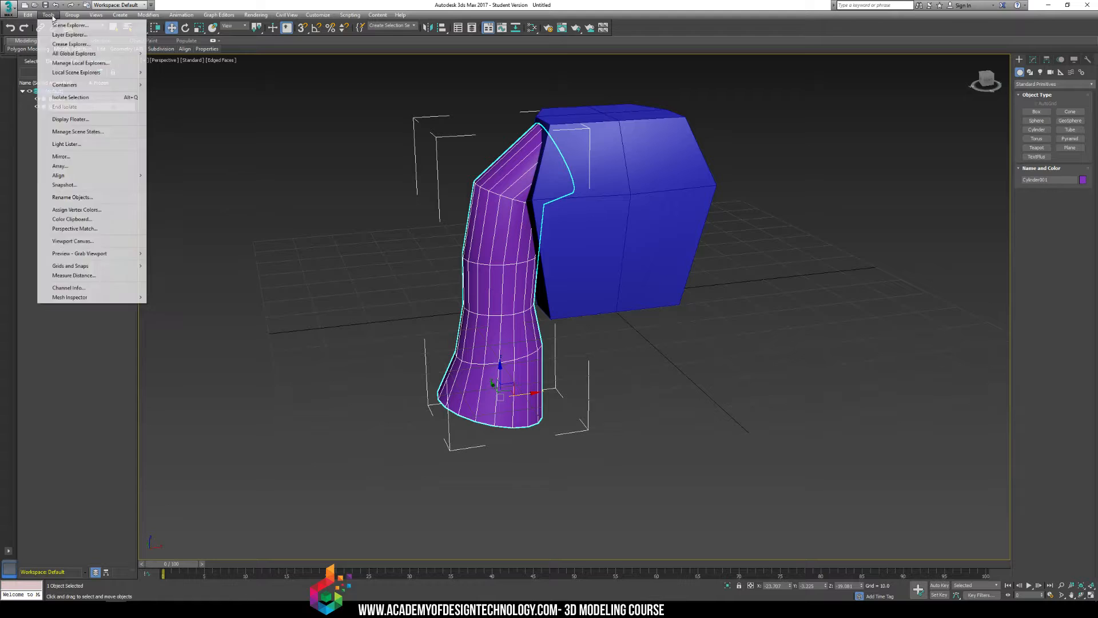
pyautogui.click(64, 158)
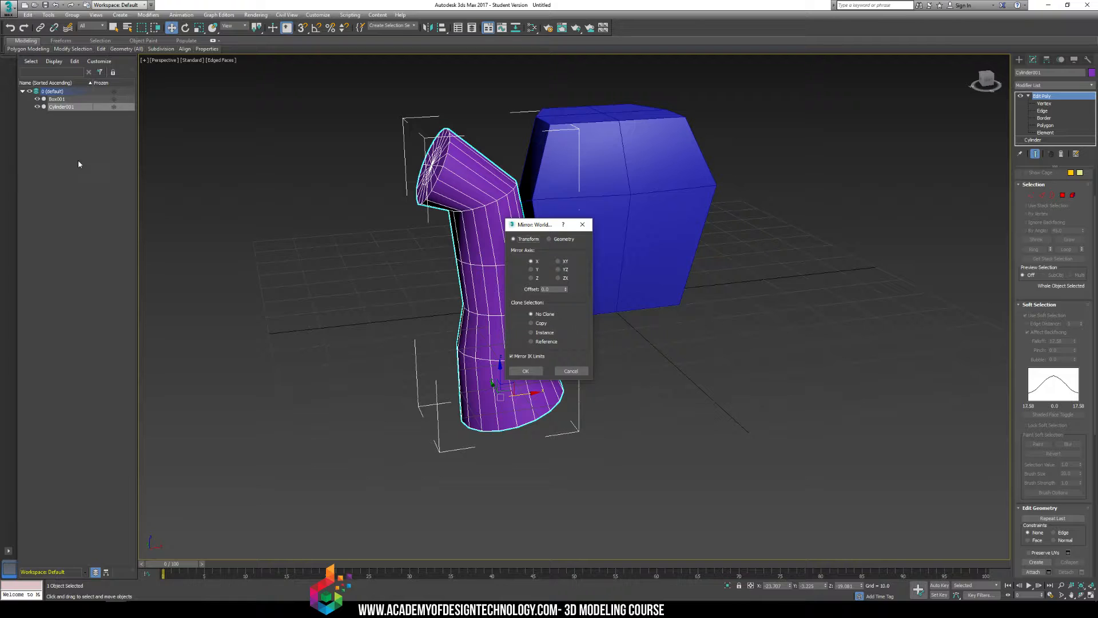
pyautogui.moveTo(531, 228); pyautogui.dragTo(625, 223)
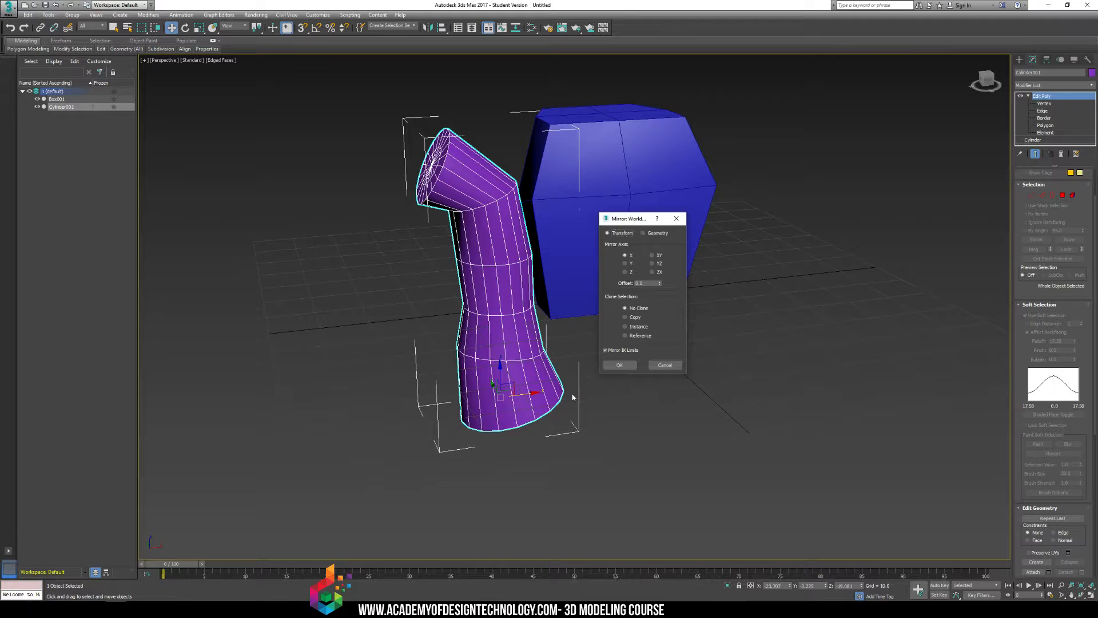
pyautogui.click(625, 263)
pyautogui.click(626, 272)
pyautogui.click(652, 255)
pyautogui.click(652, 263)
pyautogui.click(655, 271)
pyautogui.click(628, 255)
# Step: Try the Copy and Instance clone options, and mirror the cylinder across the X axis as a Reference
pyautogui.click(633, 318)
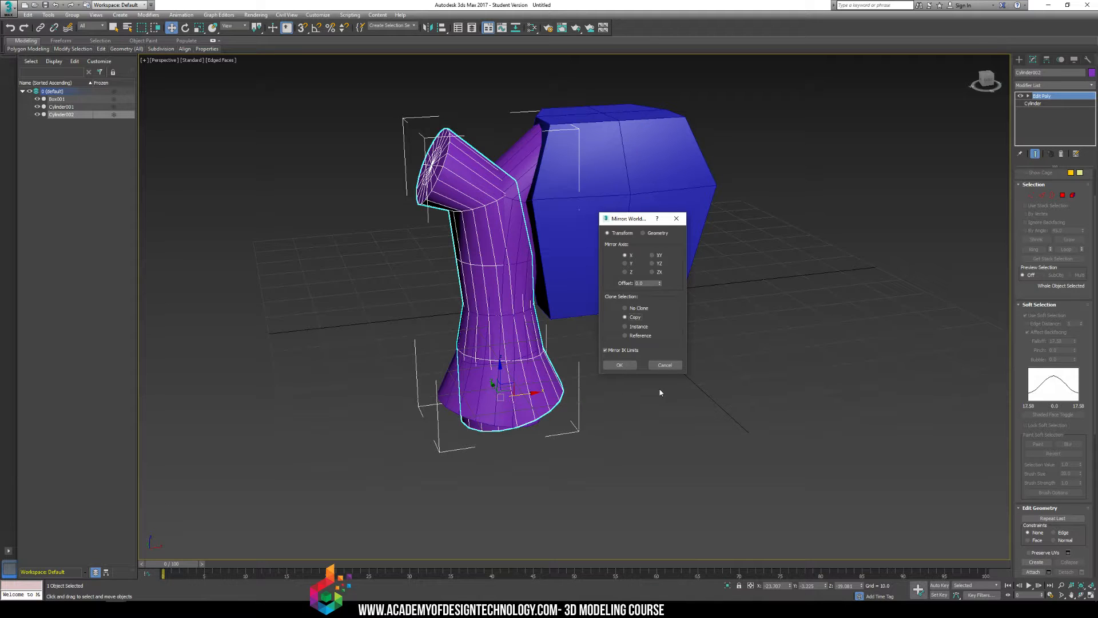
pyautogui.click(641, 337)
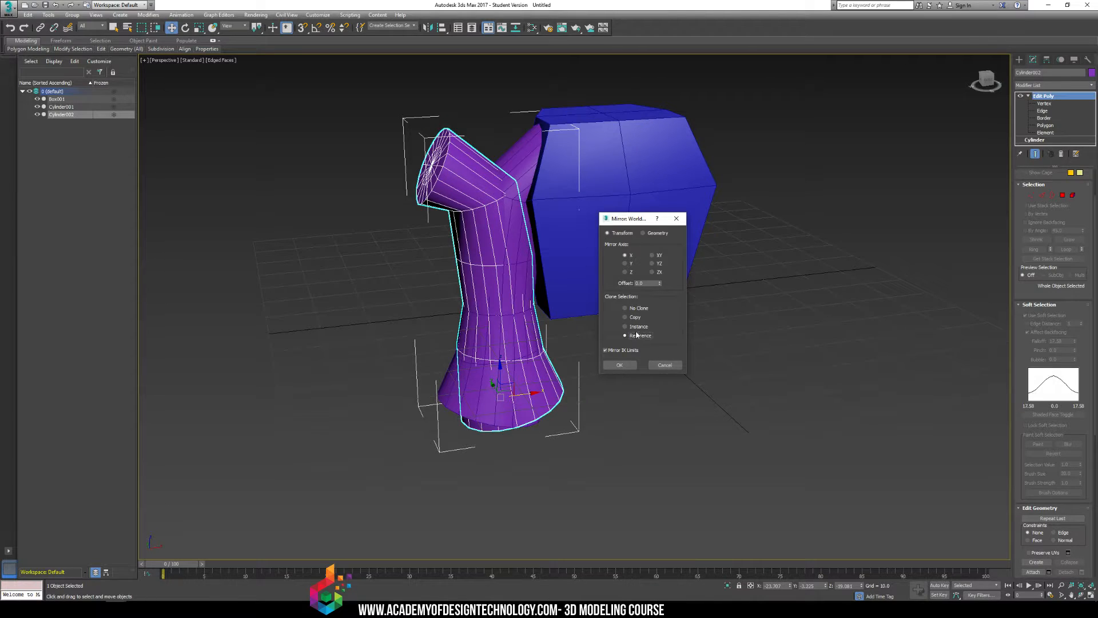
pyautogui.click(636, 327)
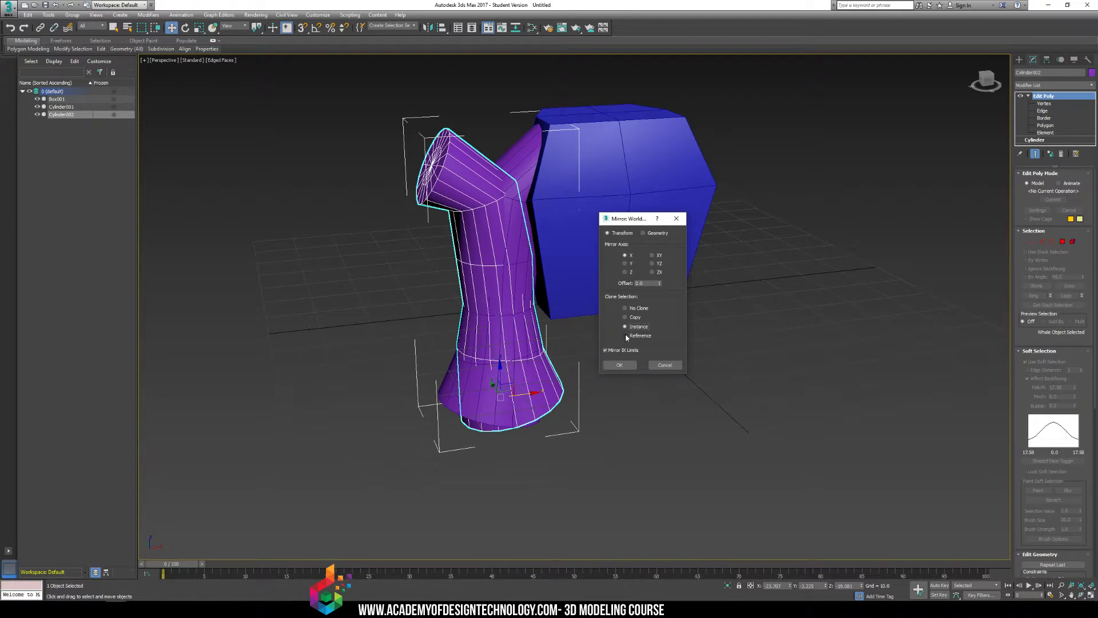
pyautogui.click(626, 335)
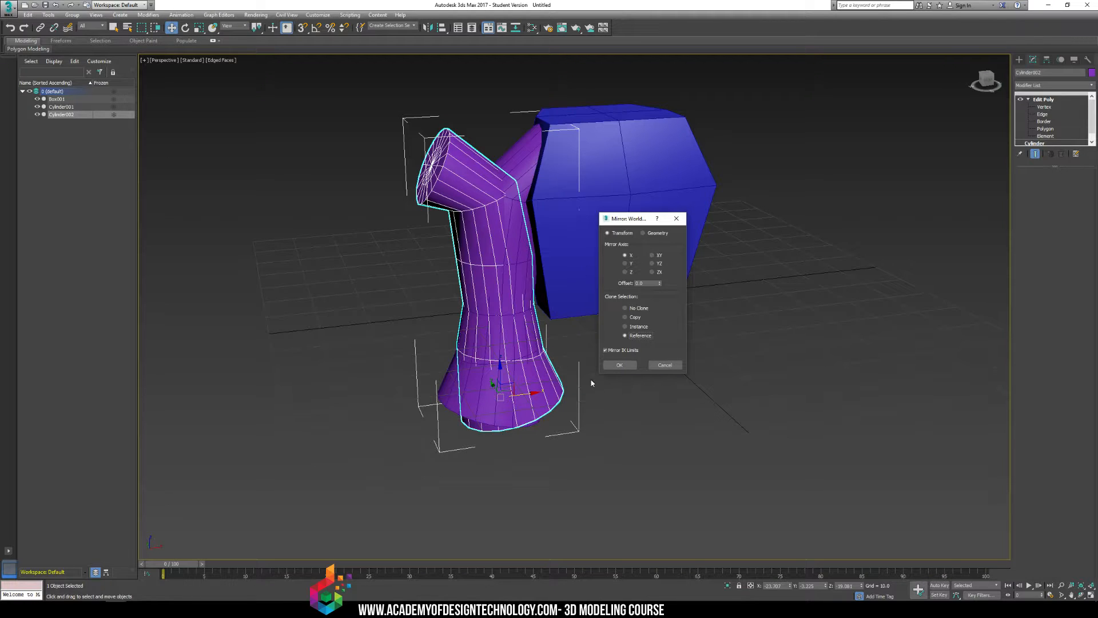
pyautogui.click(619, 365)
# Step: Move the mirrored cylinder along X to the opposite side of the box as the second arm, and clear the selection
pyautogui.moveTo(526, 401); pyautogui.dragTo(728, 417)
pyautogui.keyDown('alt'); pyautogui.moveTo(728, 416); pyautogui.dragTo(544, 263, button='middle'); pyautogui.keyUp('alt')
pyautogui.click(780, 319)
# Step: Select the middle vertex ring of the mirrored arm with vertex editing, and return to the whole object
pyautogui.click(543, 263)
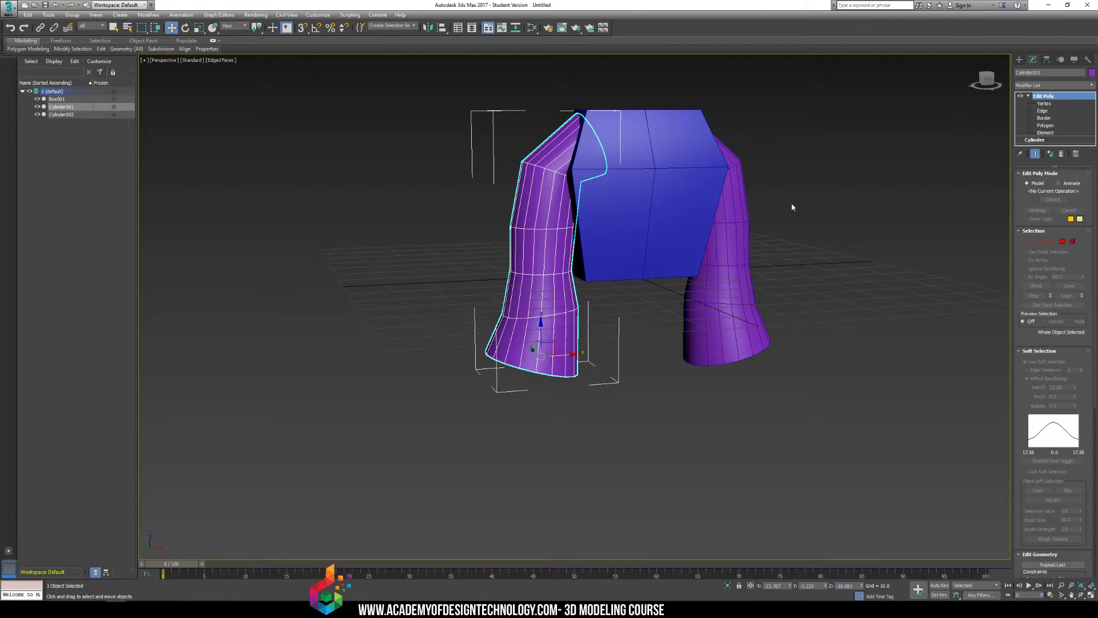
pyautogui.click(728, 283)
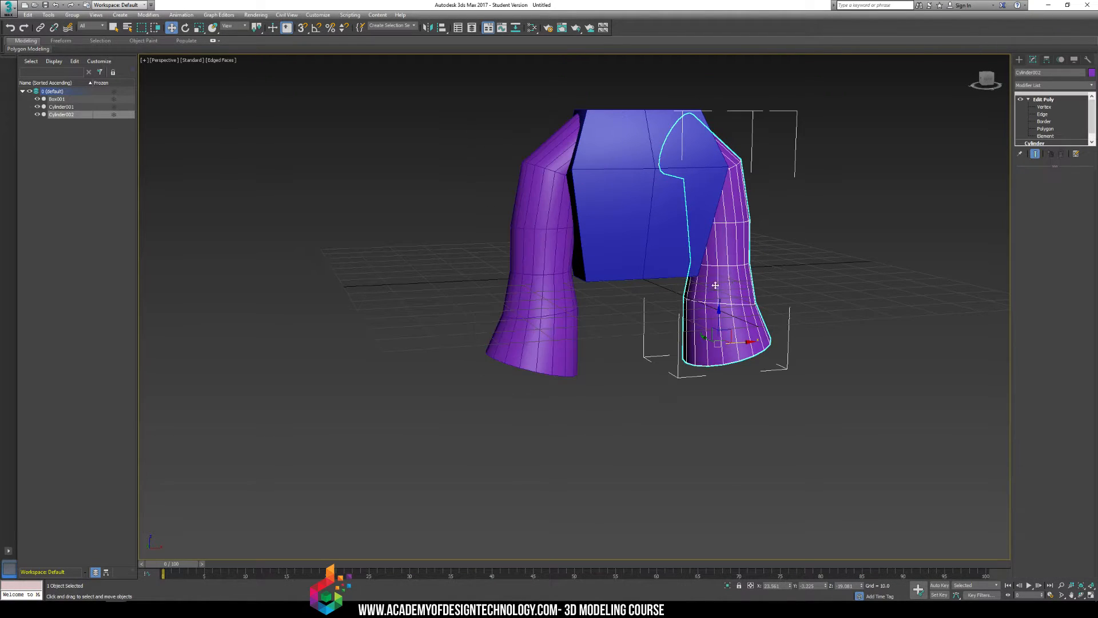
pyautogui.click(1044, 107)
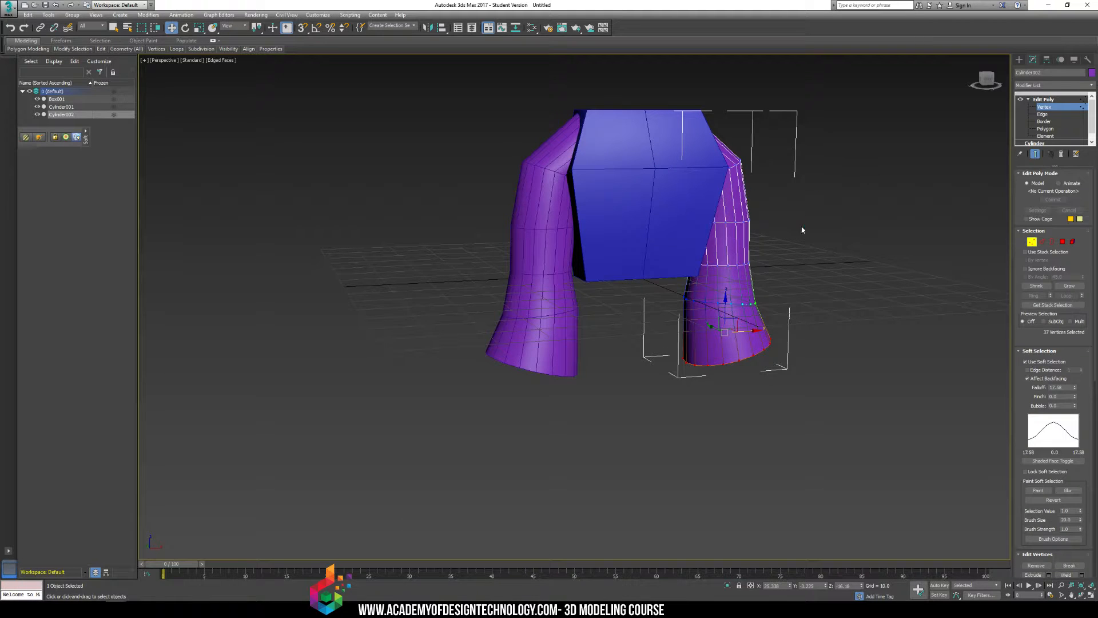
pyautogui.moveTo(714, 261); pyautogui.dragTo(755, 290)
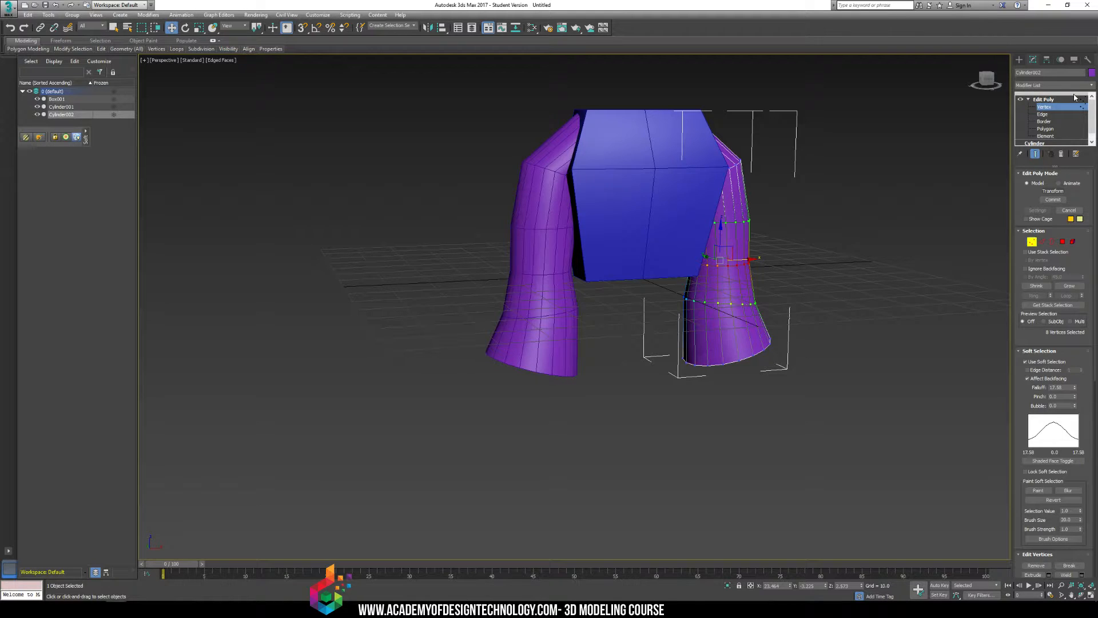
pyautogui.click(1042, 98)
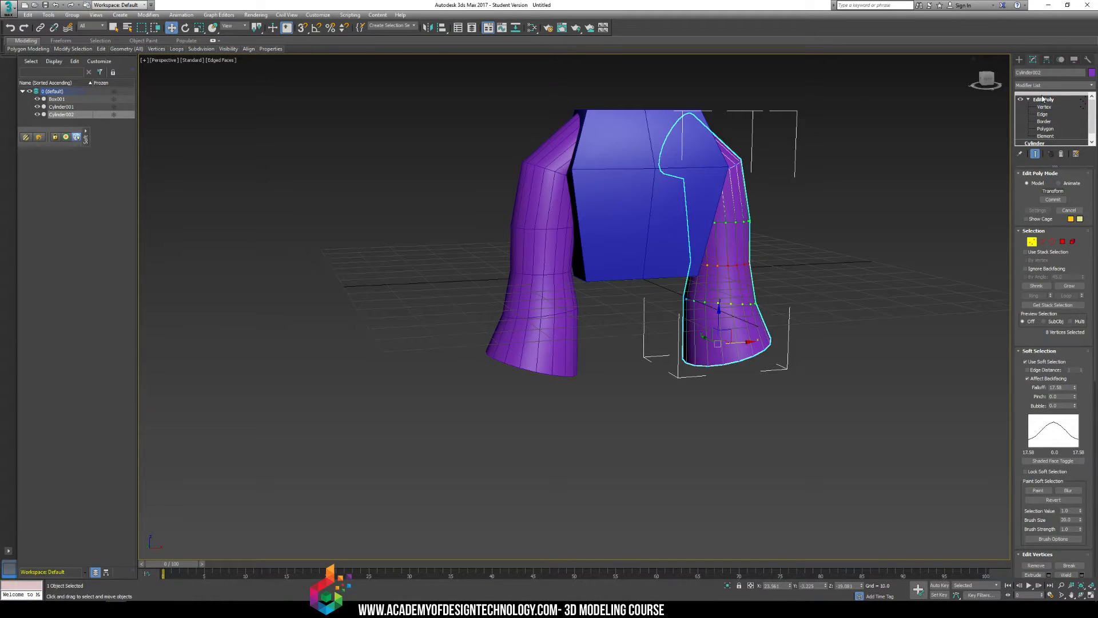
# Step: Examine the original arm's vertex selection to compare it with the mirrored arm's, and leave vertex editing
pyautogui.click(543, 205)
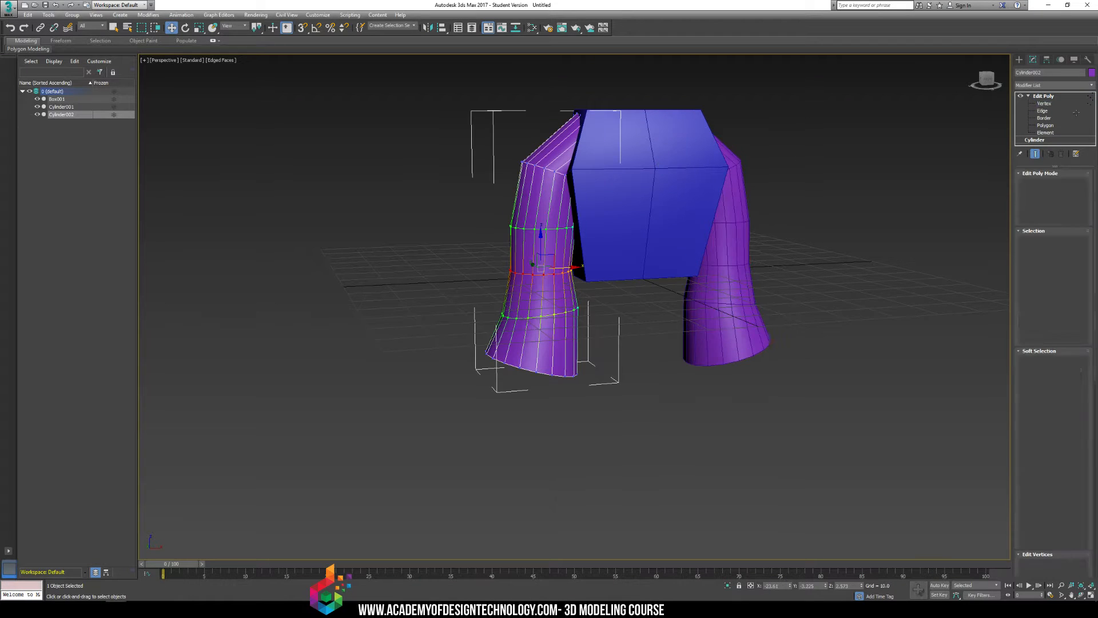
pyautogui.click(1054, 102)
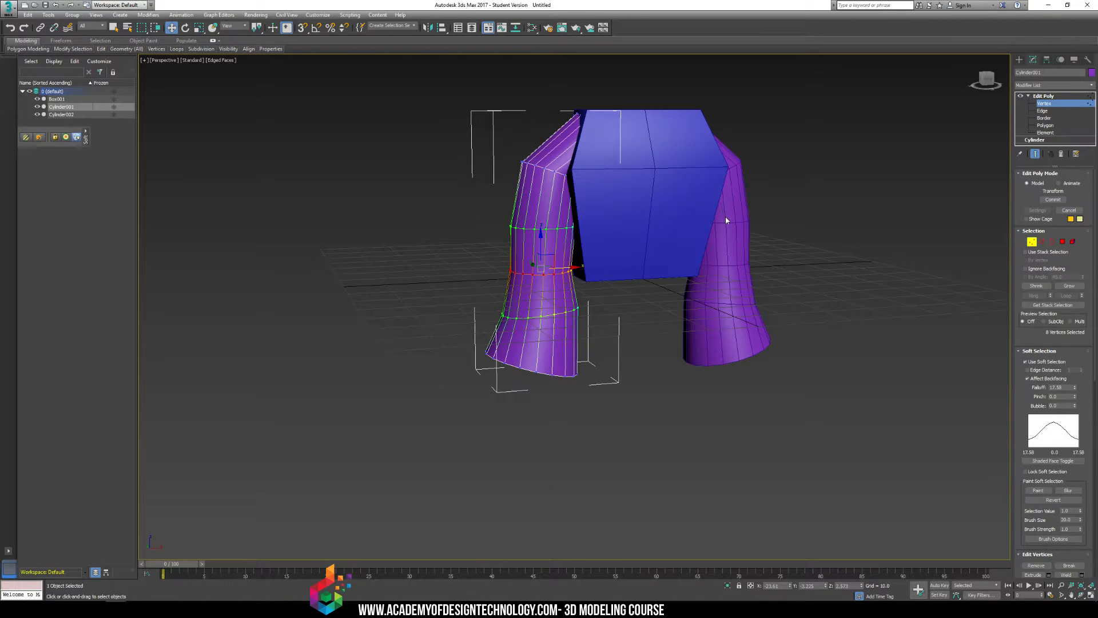
pyautogui.click(725, 216)
pyautogui.click(1043, 95)
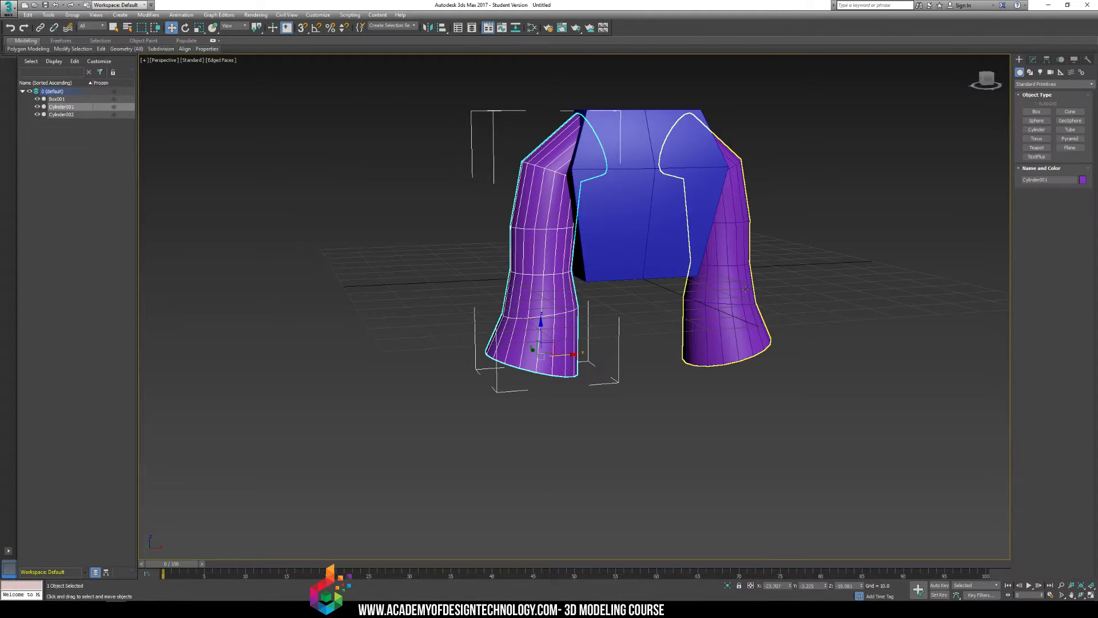
# Step: Make the mirrored arm's Edit Poly modifier unique so it is independent of the original, and clear the selection
pyautogui.click(725, 269)
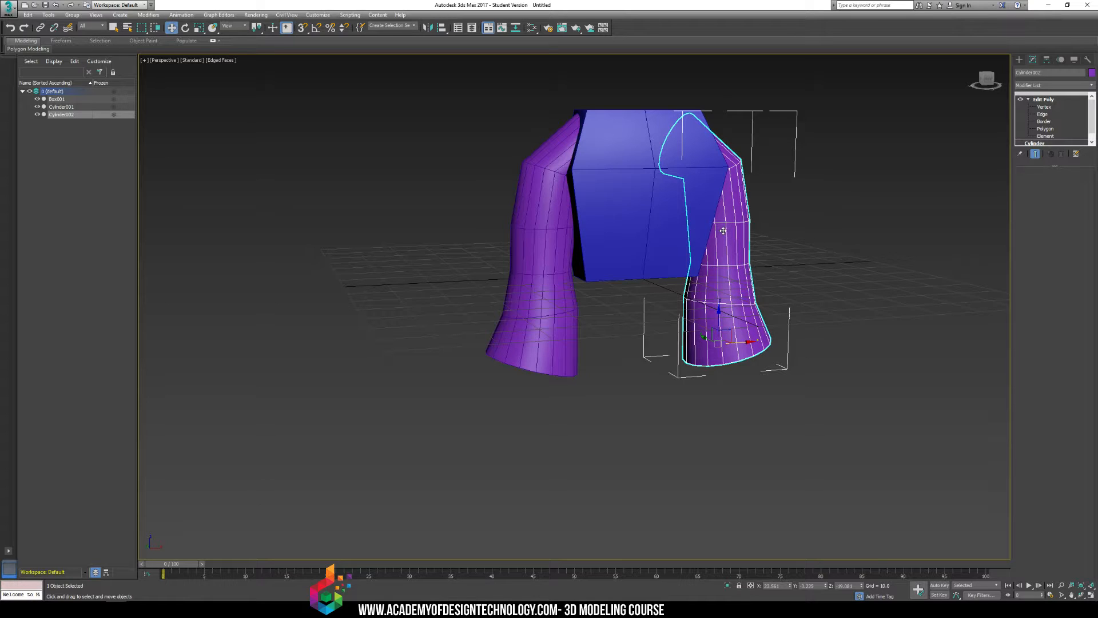
pyautogui.rightClick(1055, 100)
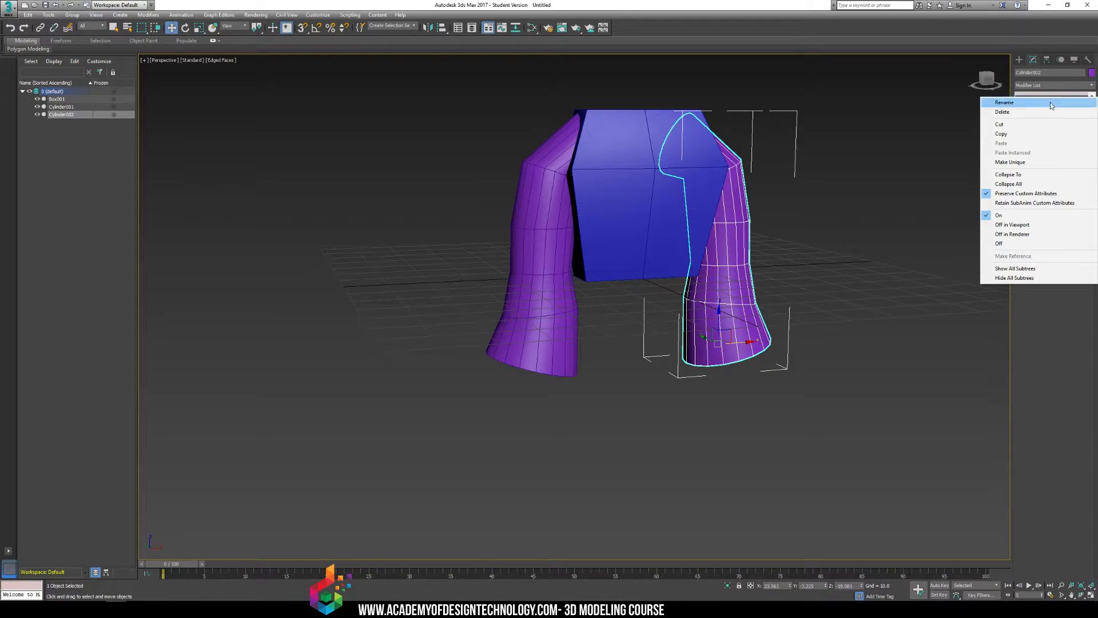
pyautogui.click(1010, 163)
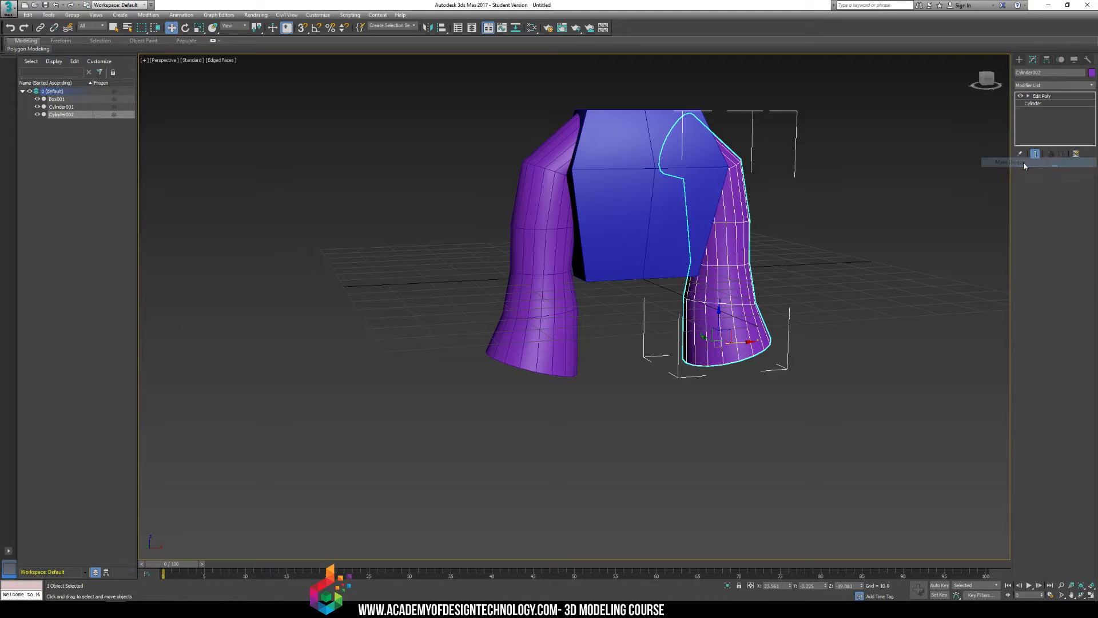
pyautogui.rightClick(1049, 97)
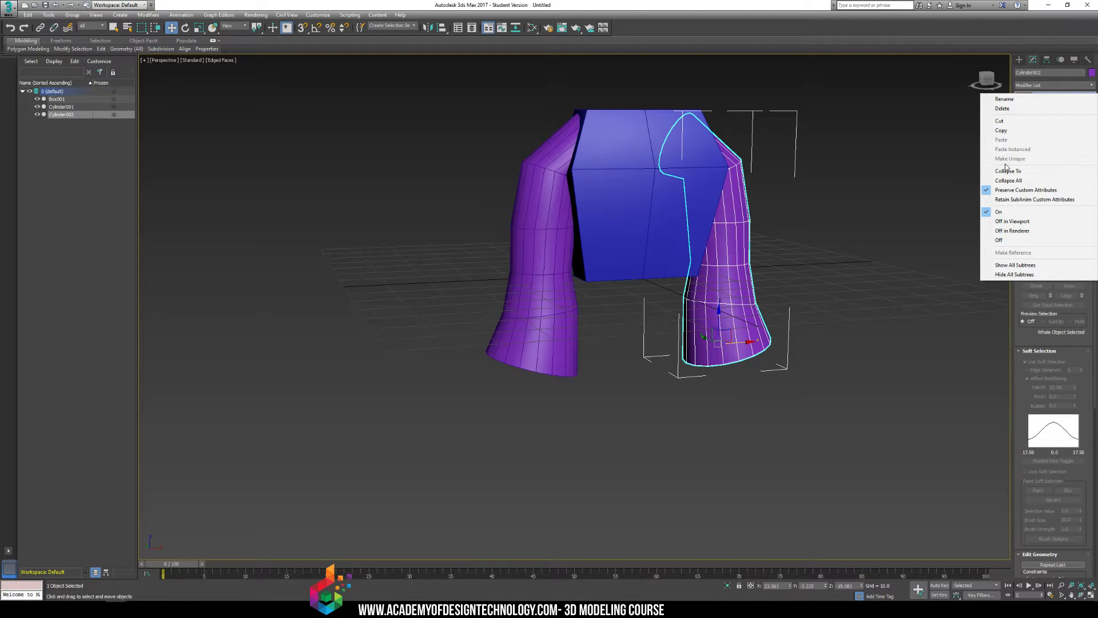
pyautogui.click(870, 103)
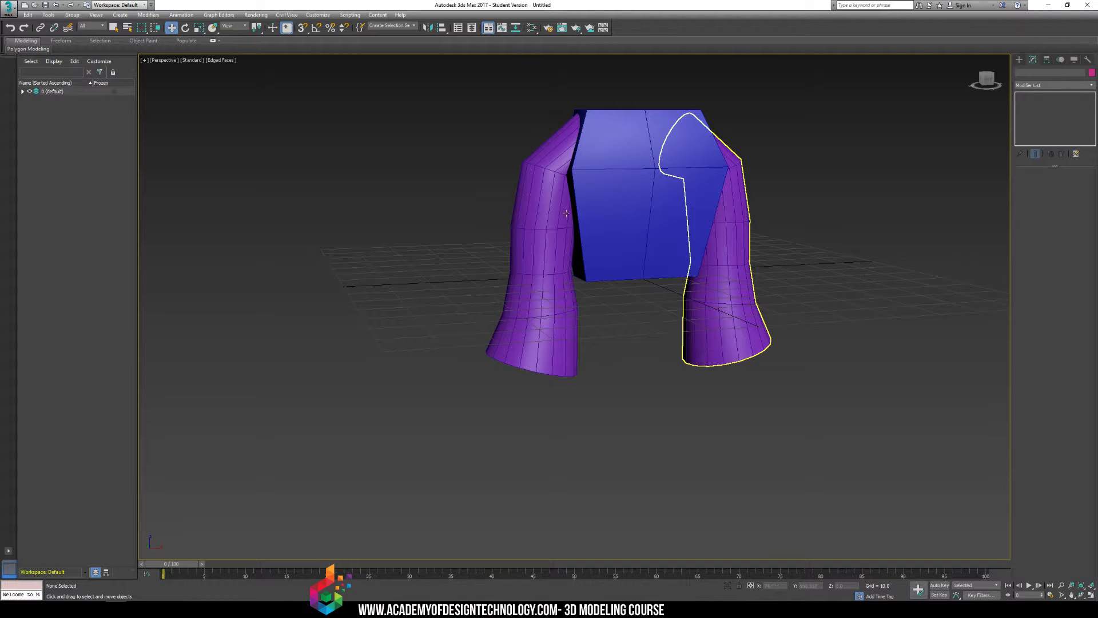
# Step: Delete both arm cylinders, leaving only the torso box in the scene
pyautogui.click(548, 239)
pyautogui.keyDown('alt'); pyautogui.moveTo(783, 236); pyautogui.dragTo(677, 303, button='middle'); pyautogui.keyUp('alt')
pyautogui.click(761, 244)
pyautogui.click(639, 313)
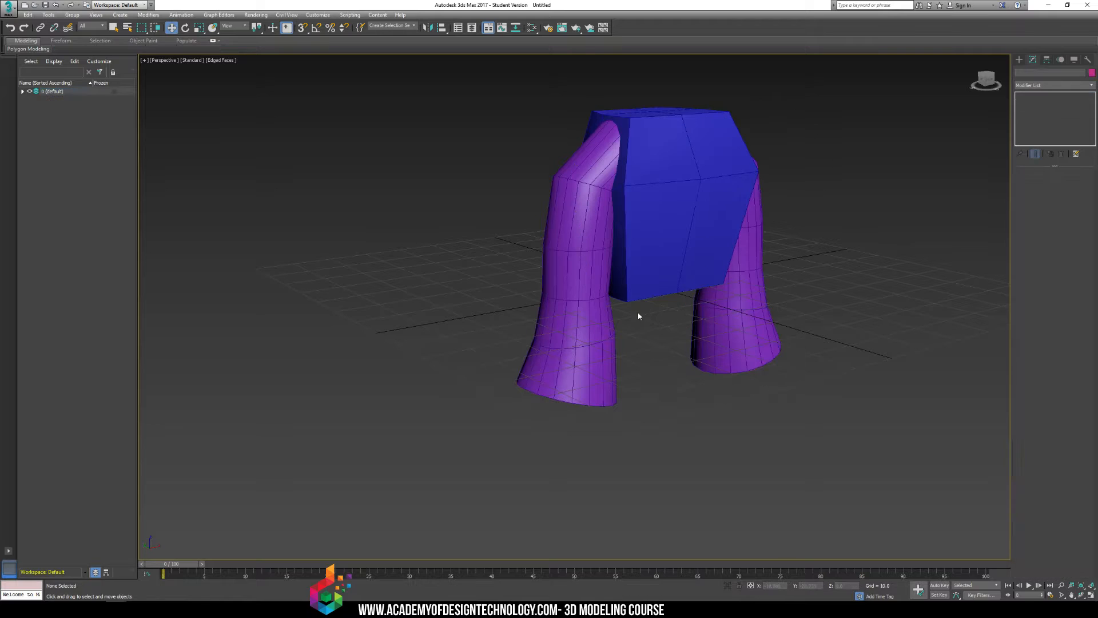
pyautogui.click(593, 316)
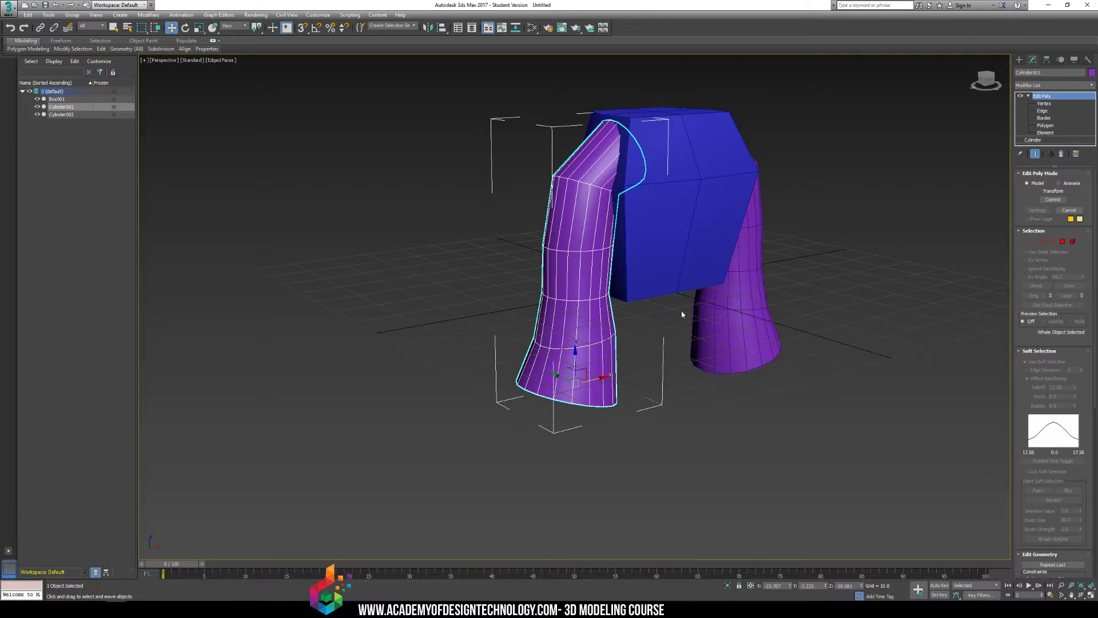
pyautogui.press('Delete')
pyautogui.click(721, 314)
pyautogui.press('Delete')
# Step: Select the torso box, frame it in the view and enter vertex editing
pyautogui.click(645, 191)
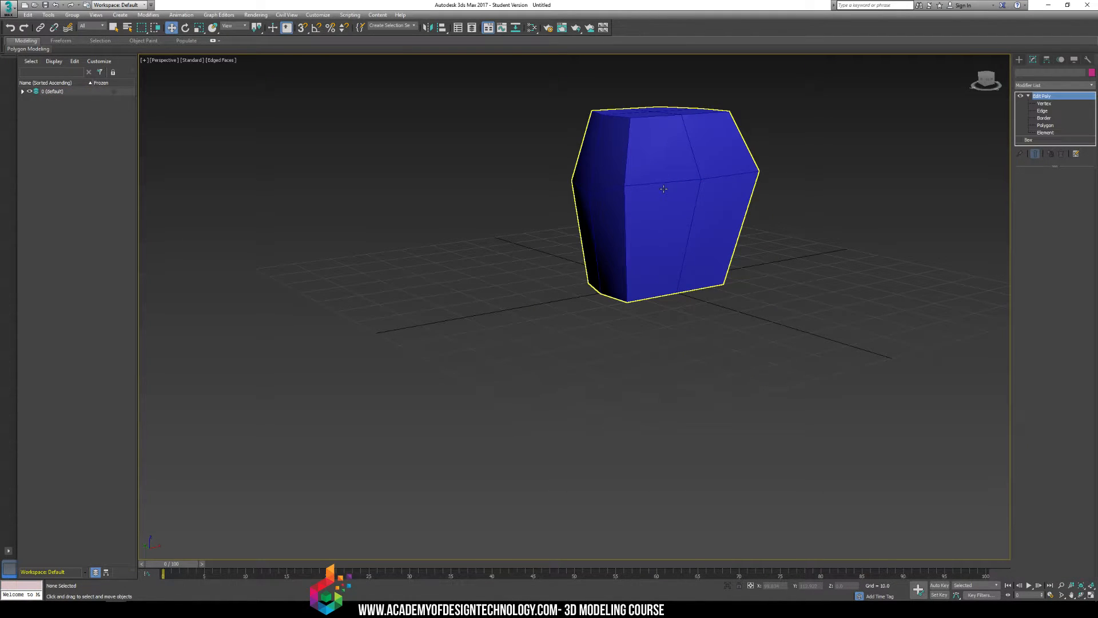
pyautogui.press('z')
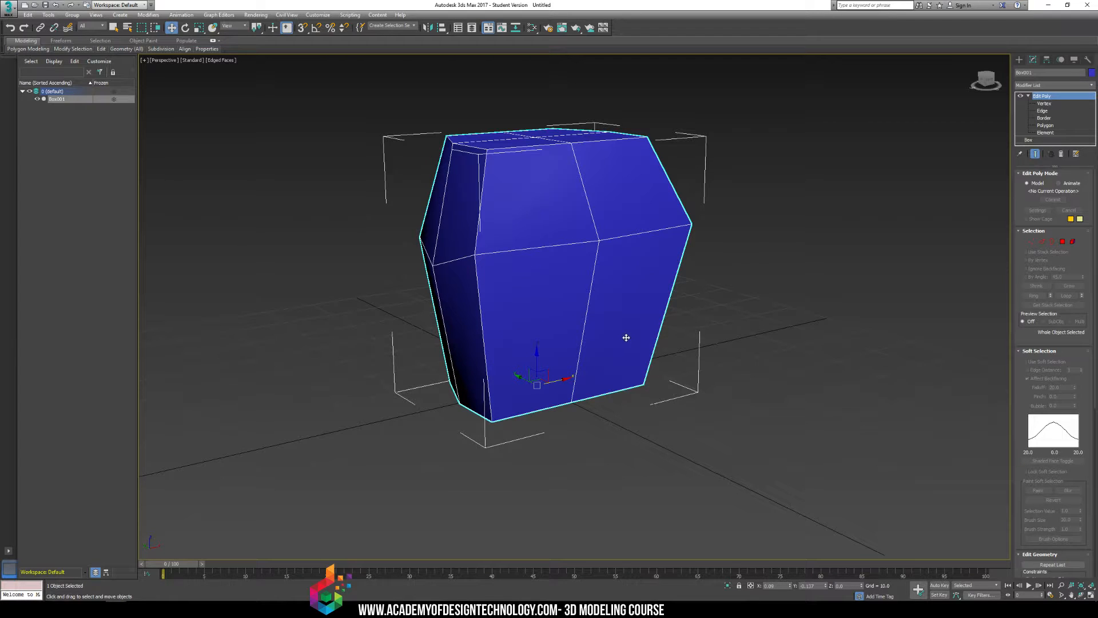
pyautogui.moveTo(590, 324)
pyautogui.keyDown('alt'); pyautogui.mouseDown(button='middle')
pyautogui.moveTo(557, 329)
pyautogui.moveTo(585, 321)
pyautogui.mouseUp(button='middle'); pyautogui.keyUp('alt')
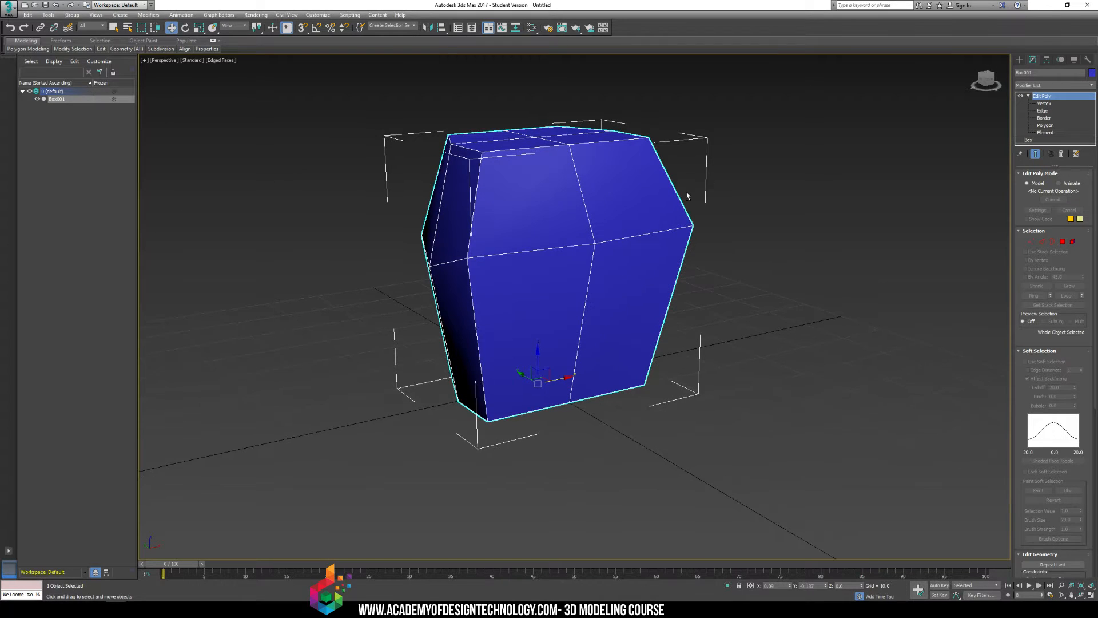
pyautogui.press('1')
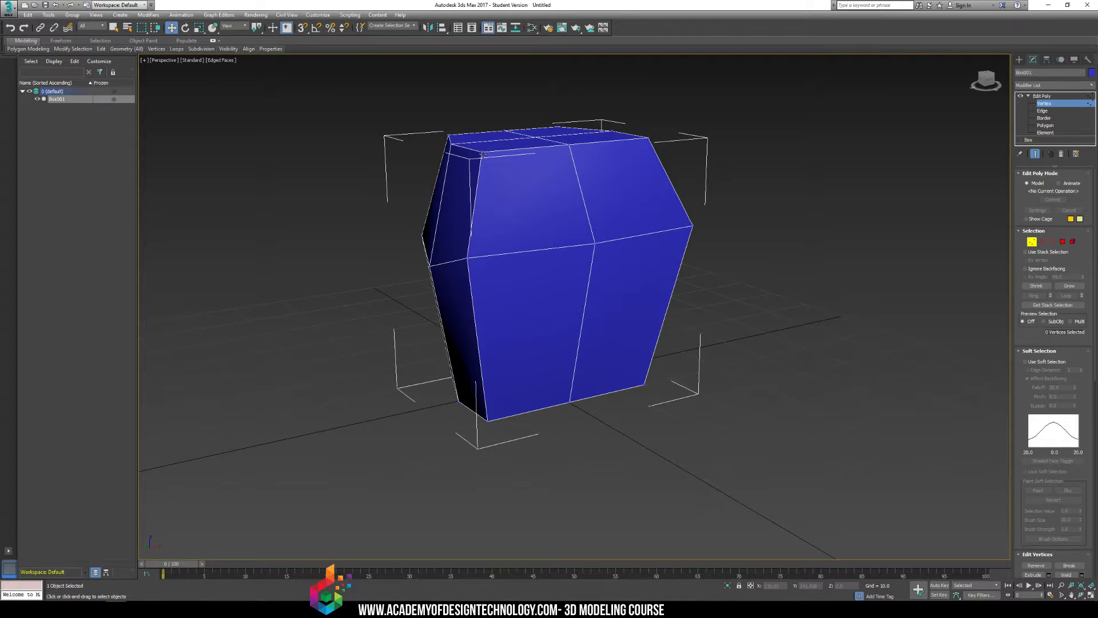
# Step: Try to move the vertices along the box's upper front edge, and undo the move
pyautogui.click(482, 151)
pyautogui.keyDown('ctrl'); pyautogui.click(647, 138); pyautogui.keyUp('ctrl')
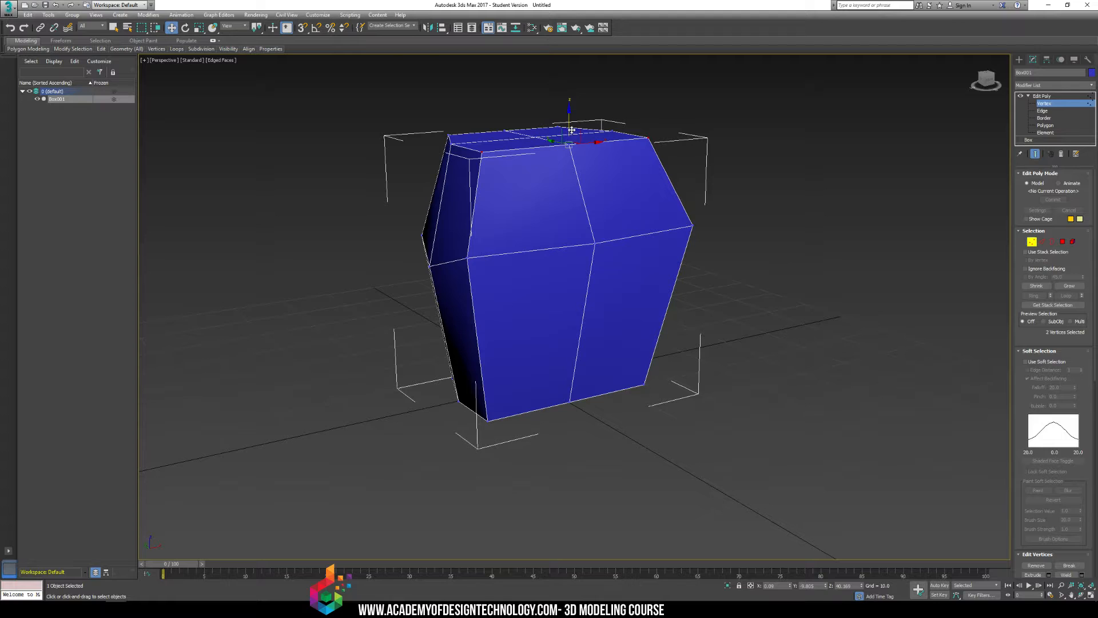
pyautogui.moveTo(570, 130)
pyautogui.mouseDown()
pyautogui.moveTo(573, 153)
pyautogui.moveTo(580, 146)
pyautogui.moveTo(565, 137)
pyautogui.mouseUp()
pyautogui.hotkey('ctrl', 'z')
pyautogui.keyDown('ctrl'); pyautogui.click(570, 145); pyautogui.keyUp('ctrl')
pyautogui.hotkey('ctrl', 'z')
pyautogui.keyDown('alt'); pyautogui.moveTo(627, 177); pyautogui.dragTo(694, 206, button='middle'); pyautogui.keyUp('alt')
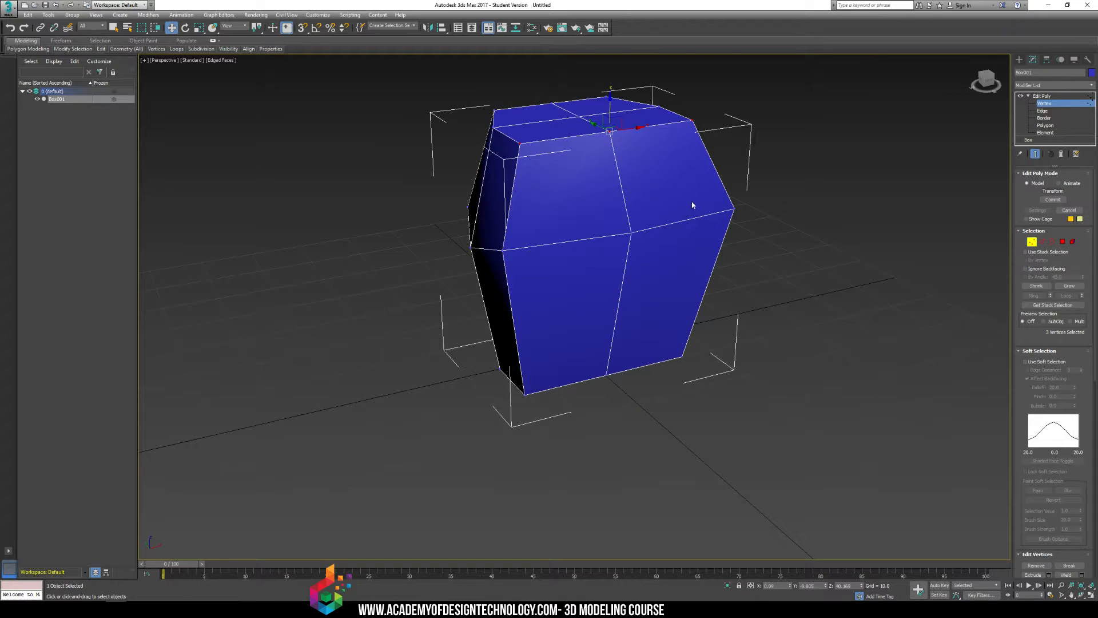
# Step: Select the two outer front vertices at the box's widest level
pyautogui.click(501, 250)
pyautogui.keyDown('ctrl'); pyautogui.click(734, 209); pyautogui.keyUp('ctrl')
pyautogui.keyDown('alt'); pyautogui.moveTo(712, 232); pyautogui.dragTo(646, 258, button='middle'); pyautogui.keyUp('alt')
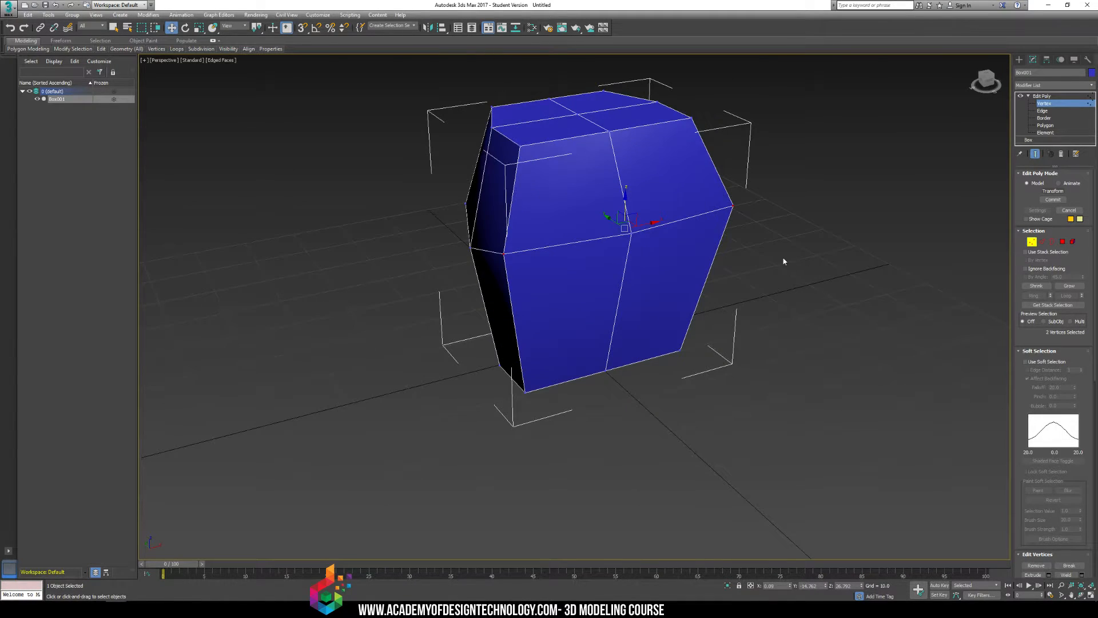
pyautogui.moveTo(783, 261)
pyautogui.keyDown('alt'); pyautogui.mouseDown(button='middle')
pyautogui.moveTo(752, 245)
pyautogui.moveTo(767, 250)
pyautogui.mouseUp(button='middle'); pyautogui.keyUp('alt')
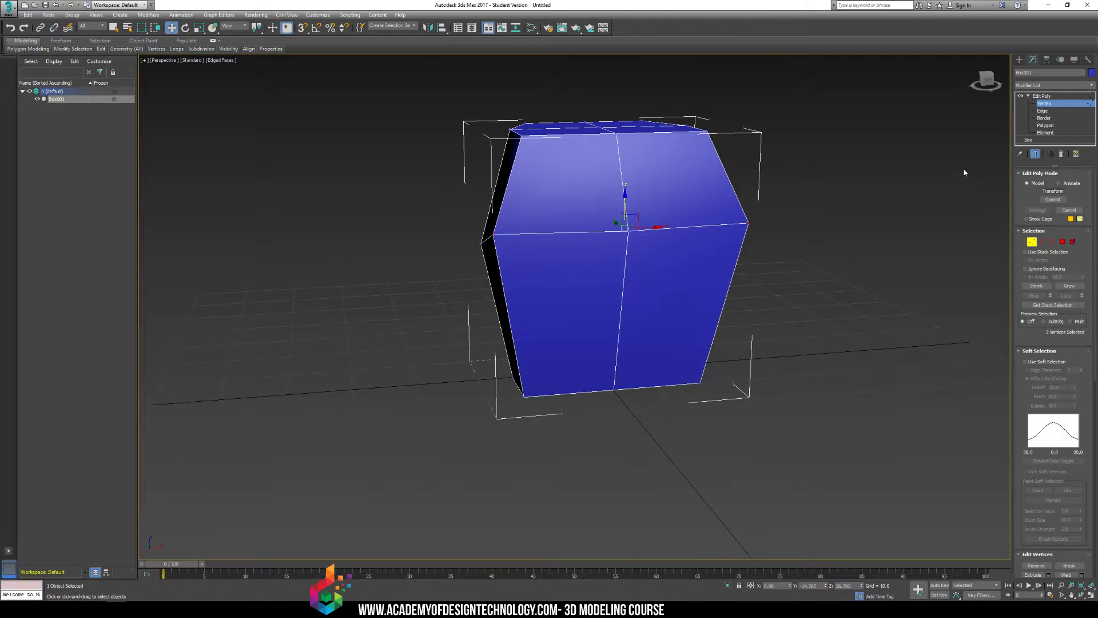
# Step: Delete all polygons on one side of the box's vertical centre line, leaving half of the torso
pyautogui.click(1044, 125)
pyautogui.keyDown('alt'); pyautogui.moveTo(841, 115); pyautogui.dragTo(668, 103, button='middle'); pyautogui.keyUp('alt')
pyautogui.moveTo(668, 103); pyautogui.dragTo(796, 417)
pyautogui.press('Delete')
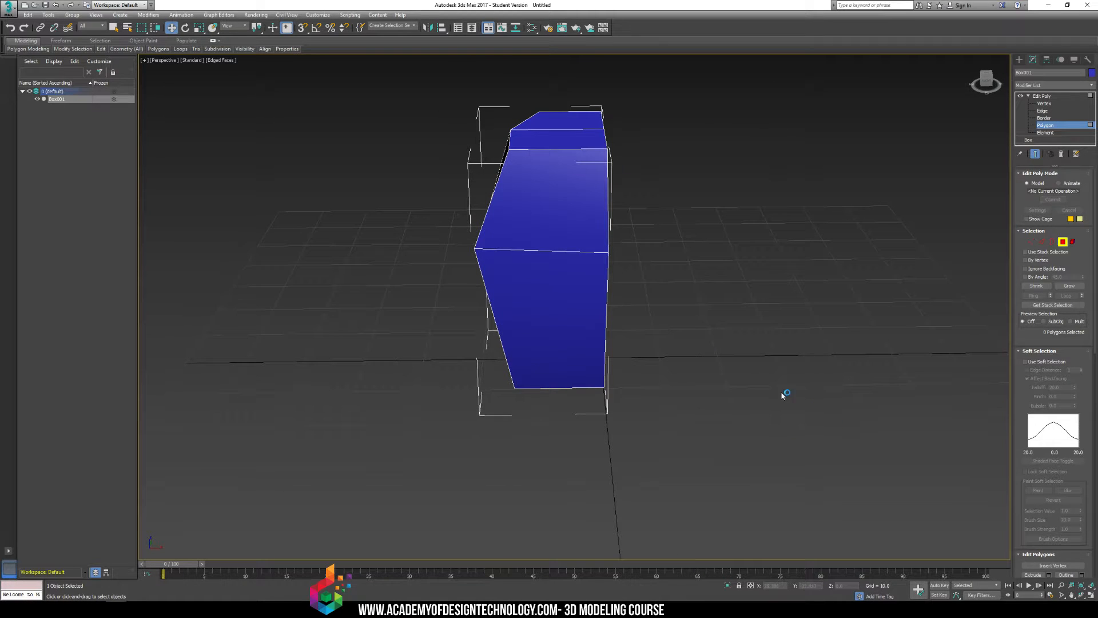
# Step: Mirror the half torso across the X axis as a Reference clone to complete the body, and clear the selection
pyautogui.moveTo(721, 265)
pyautogui.keyDown('alt'); pyautogui.mouseDown(button='middle')
pyautogui.moveTo(590, 231)
pyautogui.moveTo(585, 250)
pyautogui.moveTo(721, 258)
pyautogui.moveTo(708, 241)
pyautogui.moveTo(723, 248)
pyautogui.mouseUp(button='middle'); pyautogui.keyUp('alt')
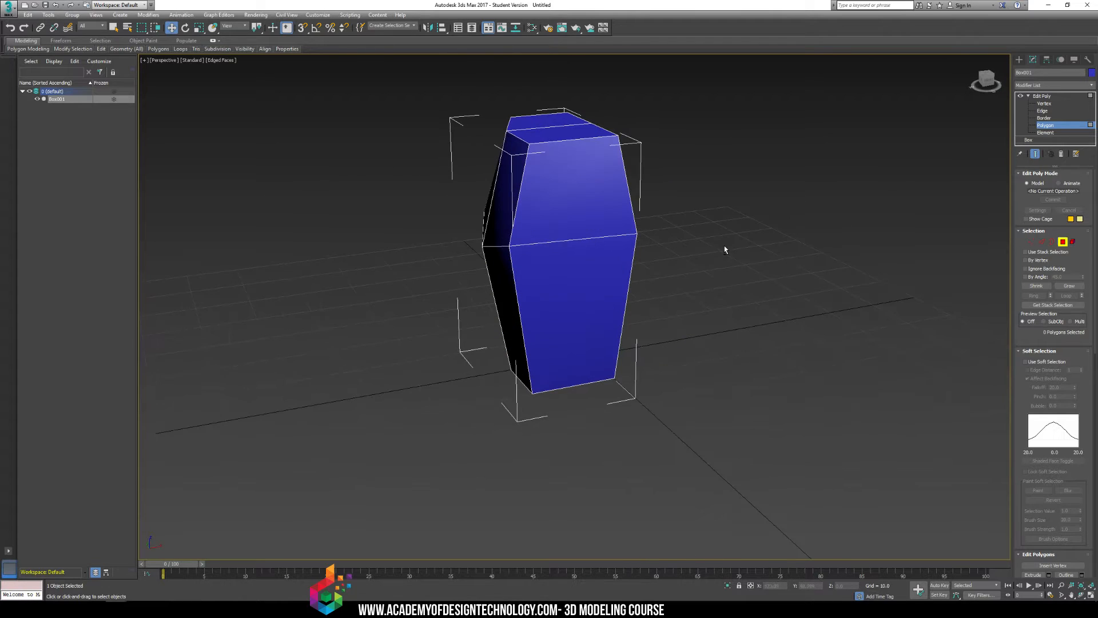
pyautogui.click(1019, 59)
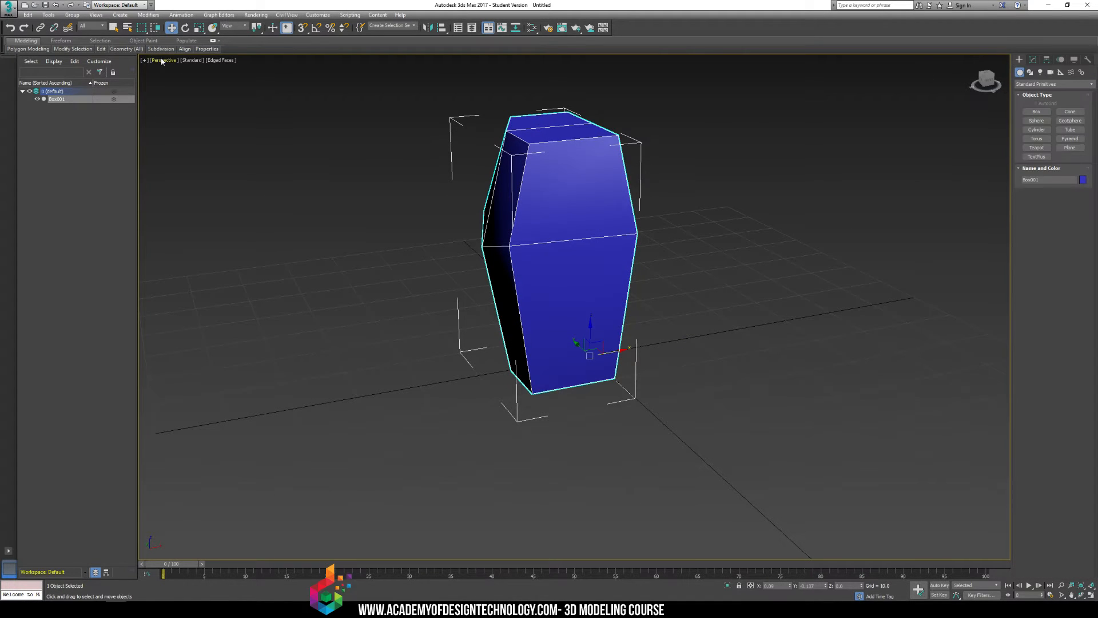
pyautogui.click(48, 15)
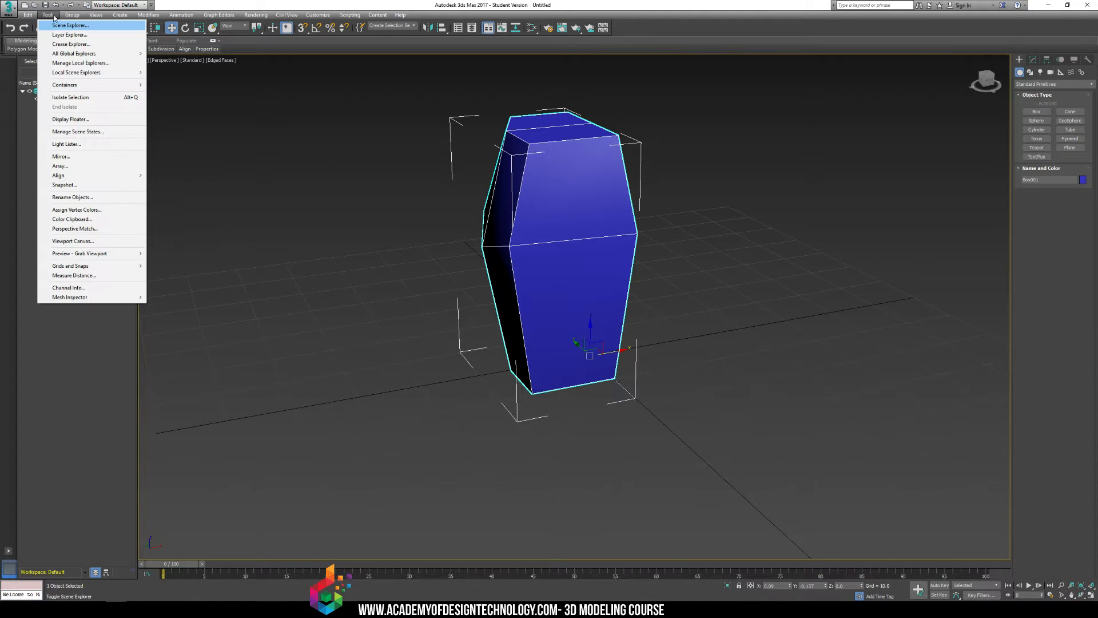
pyautogui.click(63, 156)
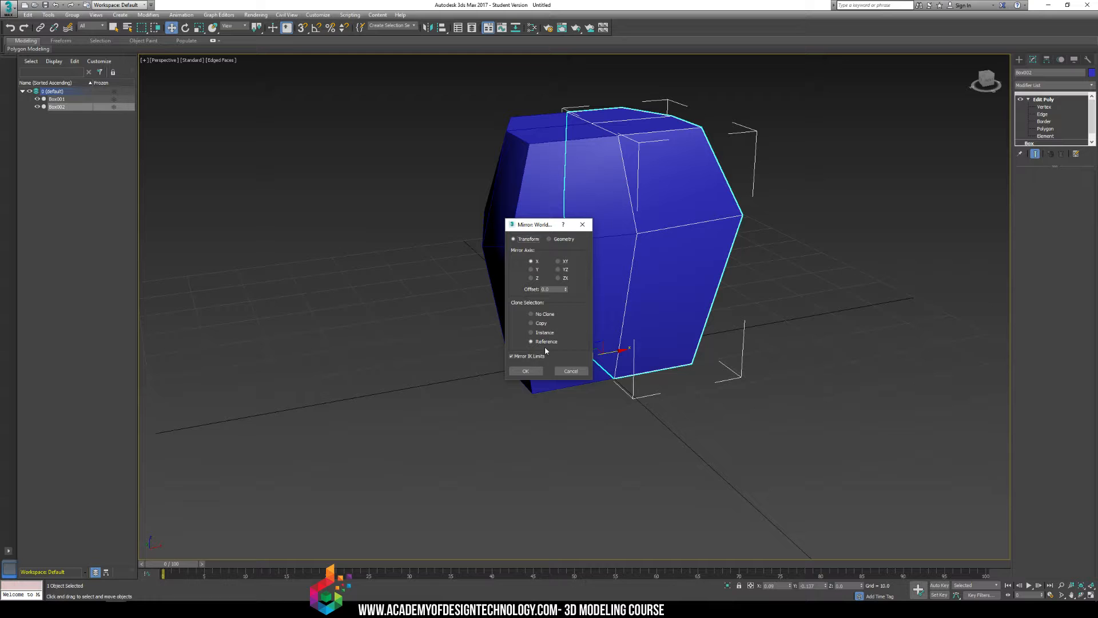
pyautogui.click(525, 371)
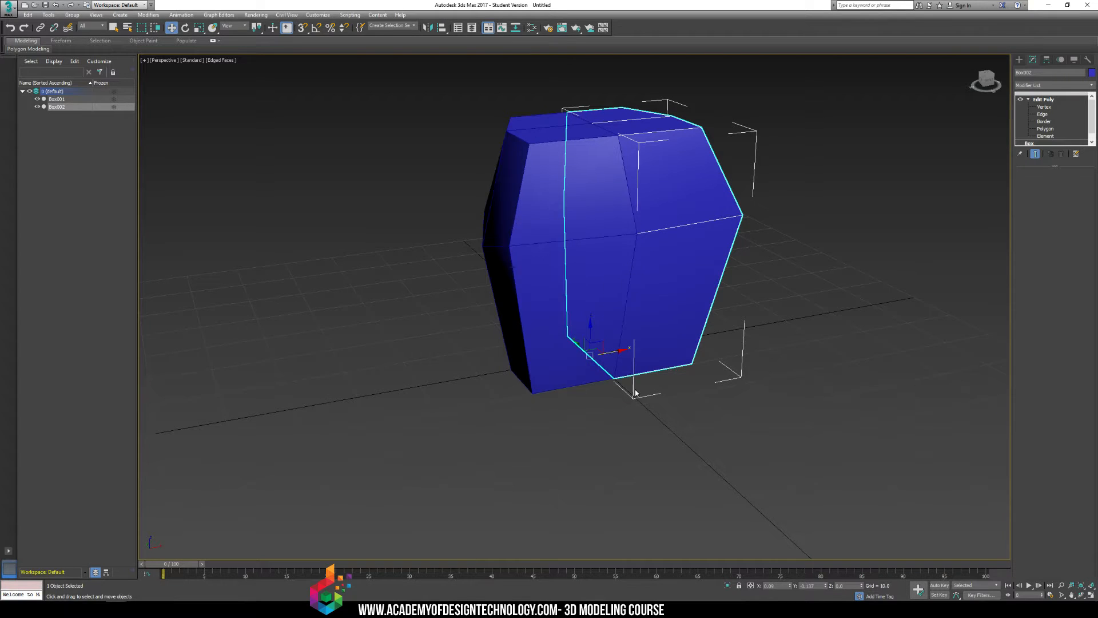
pyautogui.keyDown('alt'); pyautogui.moveTo(597, 344); pyautogui.dragTo(666, 354, button='middle'); pyautogui.keyUp('alt')
pyautogui.click(637, 411)
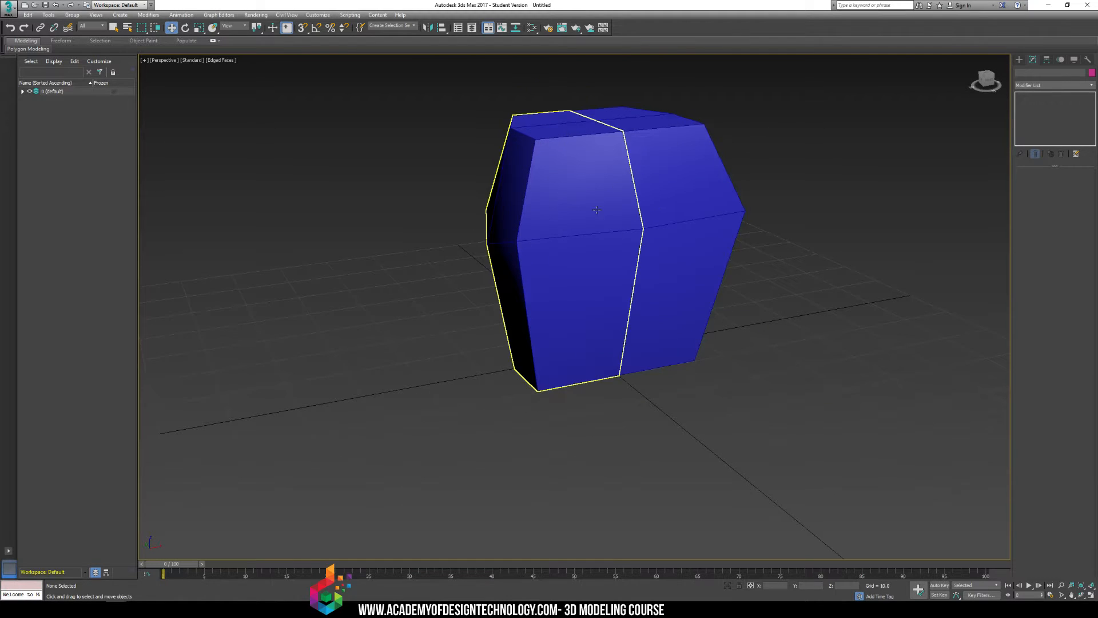
# Step: Enter vertex editing on the original half and move its three outer vertices at the widest level inward and upward
pyautogui.click(610, 286)
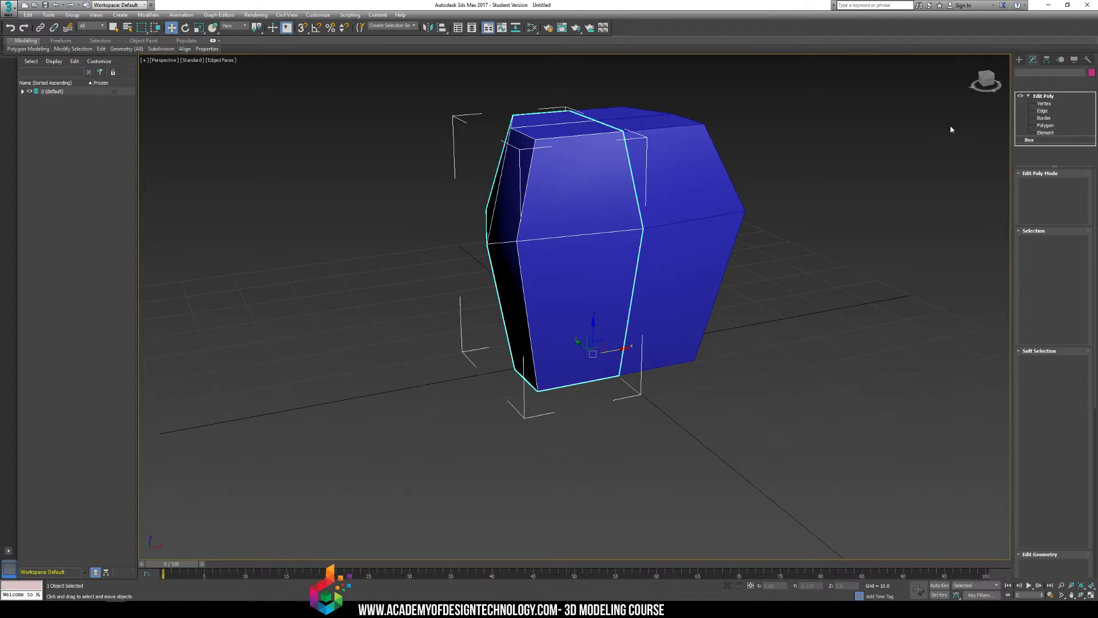
pyautogui.click(1043, 104)
pyautogui.keyDown('alt'); pyautogui.moveTo(658, 263); pyautogui.dragTo(622, 246, button='middle'); pyautogui.keyUp('alt')
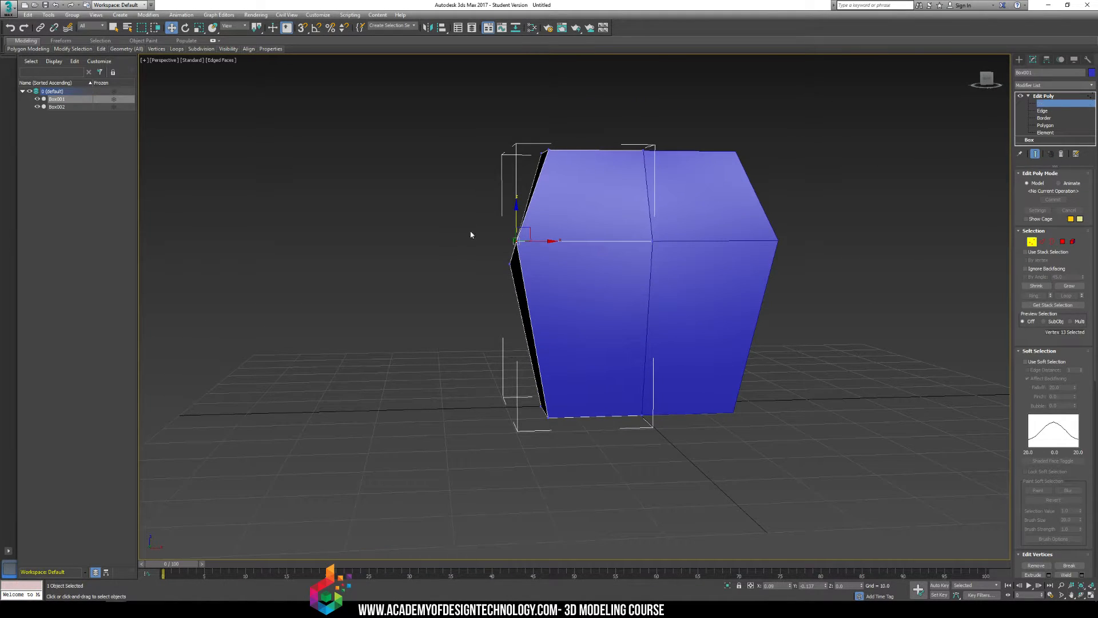
pyautogui.moveTo(471, 233); pyautogui.dragTo(529, 203)
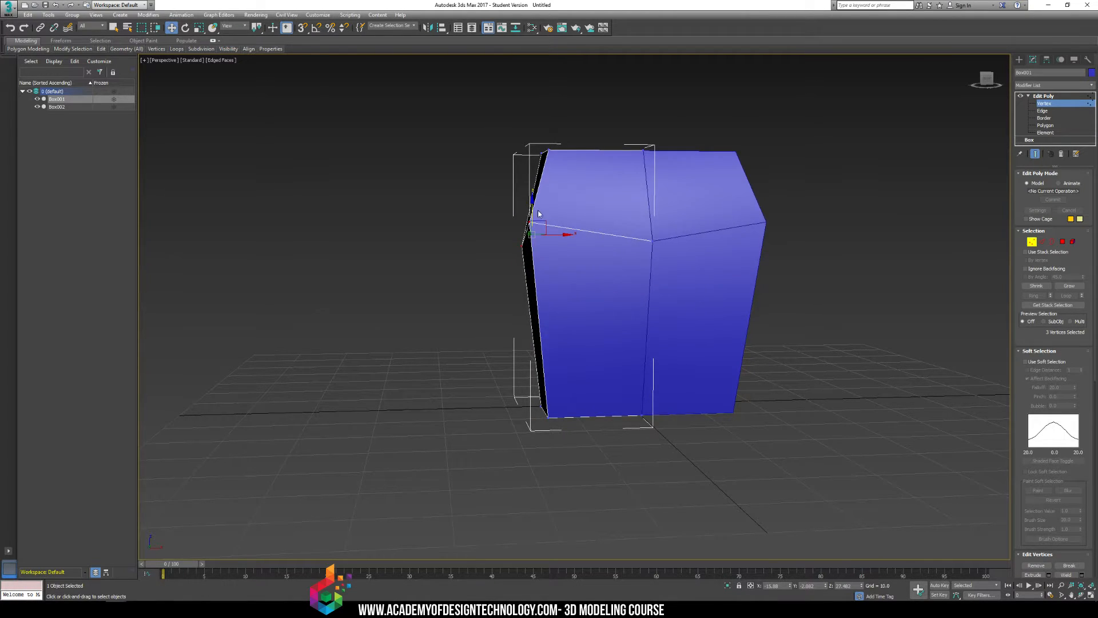
pyautogui.keyDown('alt'); pyautogui.moveTo(528, 203); pyautogui.dragTo(811, 228, button='middle'); pyautogui.keyUp('alt')
# Step: Move the side vertices outward again and lower the outer front vertex at the widest level
pyautogui.keyDown('alt'); pyautogui.moveTo(599, 332); pyautogui.dragTo(679, 326, button='middle'); pyautogui.keyUp('alt')
pyautogui.moveTo(423, 235)
pyautogui.mouseDown()
pyautogui.moveTo(456, 261)
pyautogui.moveTo(413, 246)
pyautogui.mouseUp()
pyautogui.keyDown('alt'); pyautogui.moveTo(595, 214); pyautogui.dragTo(483, 236, button='middle'); pyautogui.keyUp('alt')
pyautogui.click(469, 255)
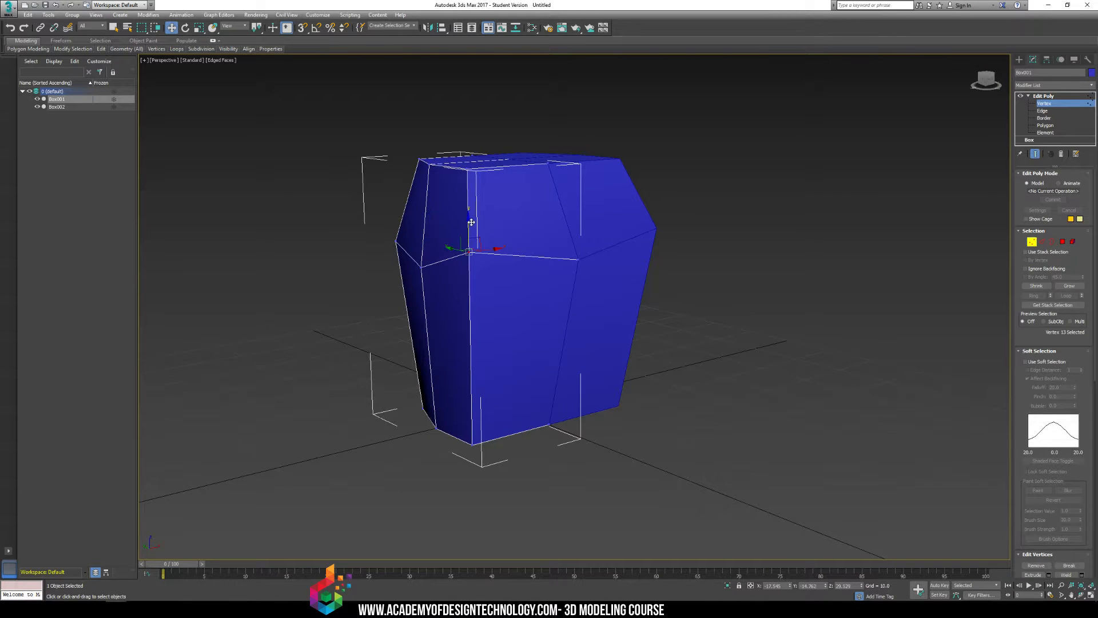
pyautogui.moveTo(470, 225); pyautogui.dragTo(469, 269)
# Step: Try a sideways move of the front centre vertex at the widest level, undo it, and lower that vertex instead
pyautogui.click(577, 262)
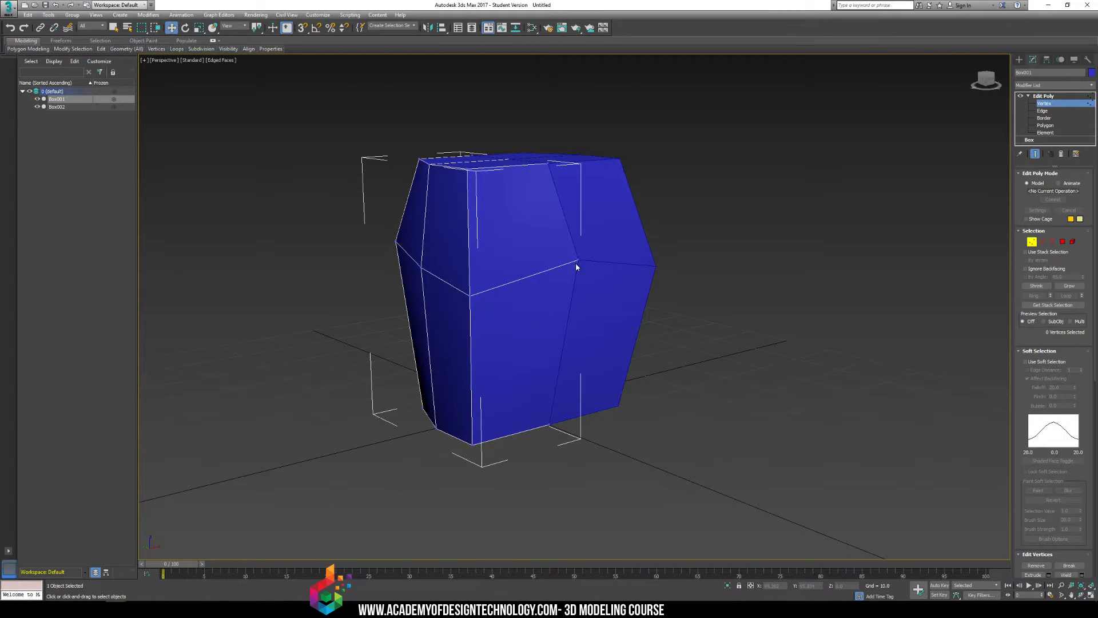
pyautogui.click(578, 261)
pyautogui.moveTo(583, 251)
pyautogui.mouseDown()
pyautogui.moveTo(578, 271)
pyautogui.moveTo(578, 234)
pyautogui.moveTo(571, 257)
pyautogui.mouseUp()
pyautogui.hotkey('ctrl', 'z')
pyautogui.click(586, 214)
pyautogui.moveTo(589, 213); pyautogui.dragTo(632, 208, button='middle')
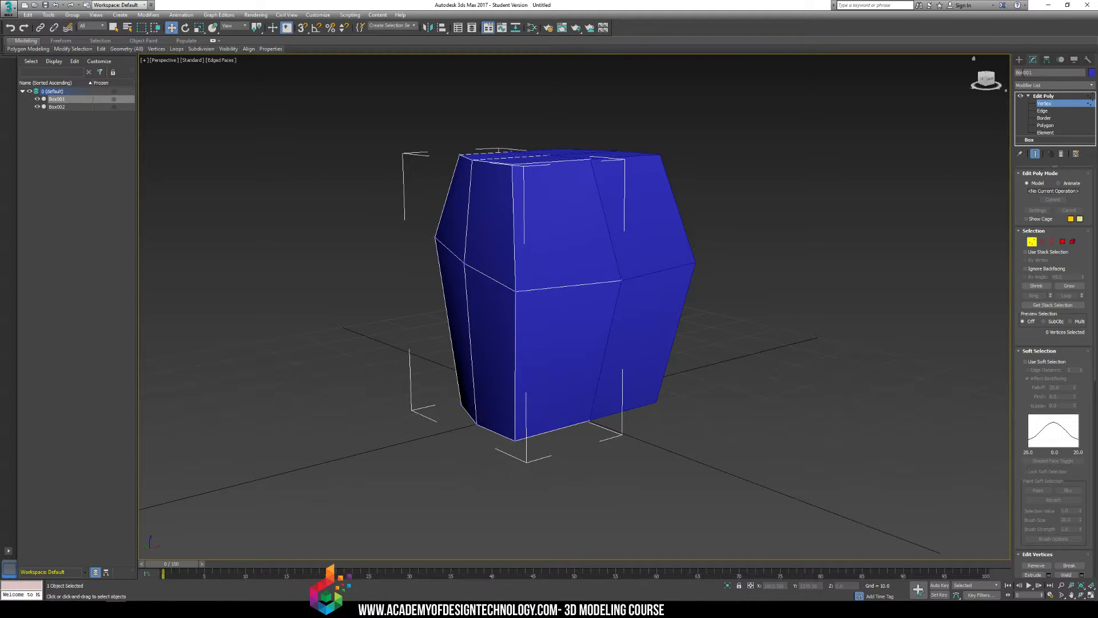
# Step: Select the mirrored half and make its Edit Poly modifier unique
pyautogui.click(1019, 60)
pyautogui.click(658, 203)
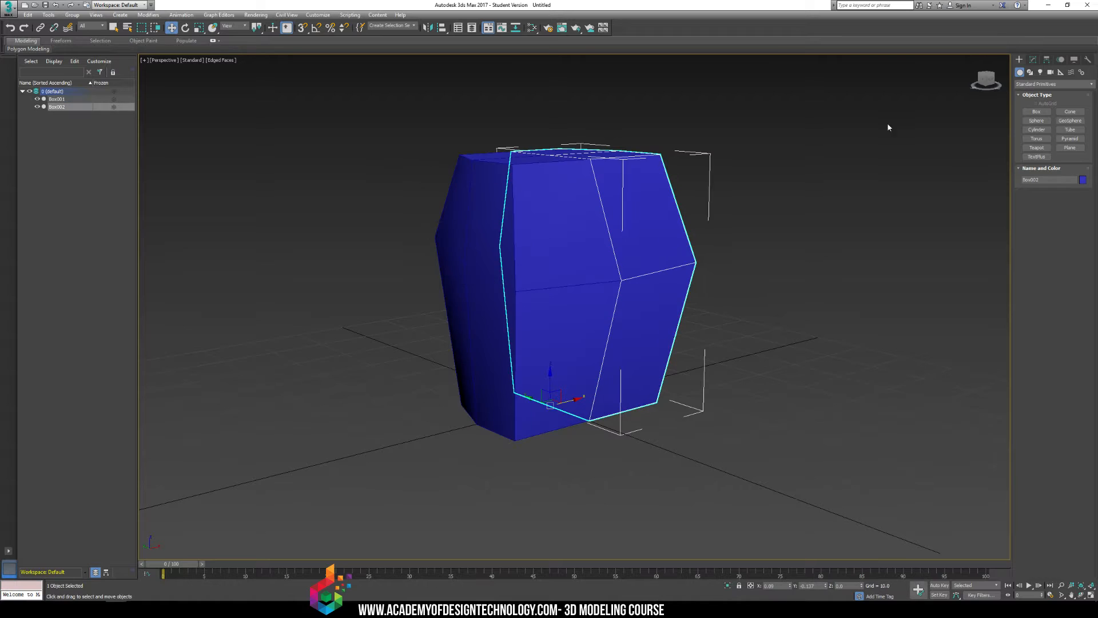
pyautogui.click(1035, 62)
pyautogui.rightClick(1055, 97)
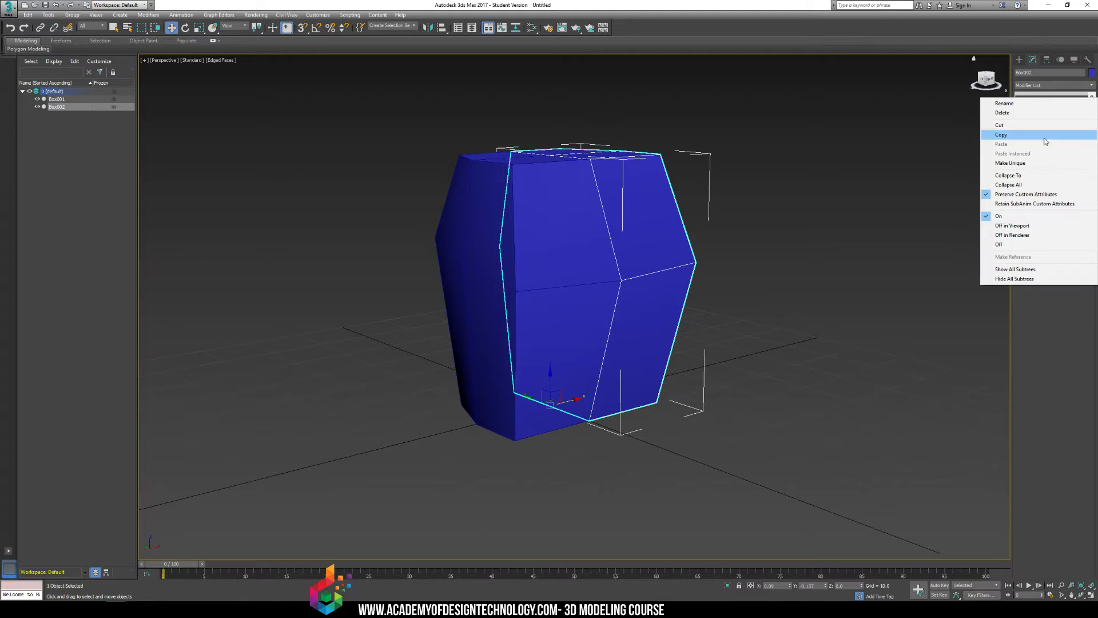
pyautogui.click(1010, 163)
pyautogui.click(835, 197)
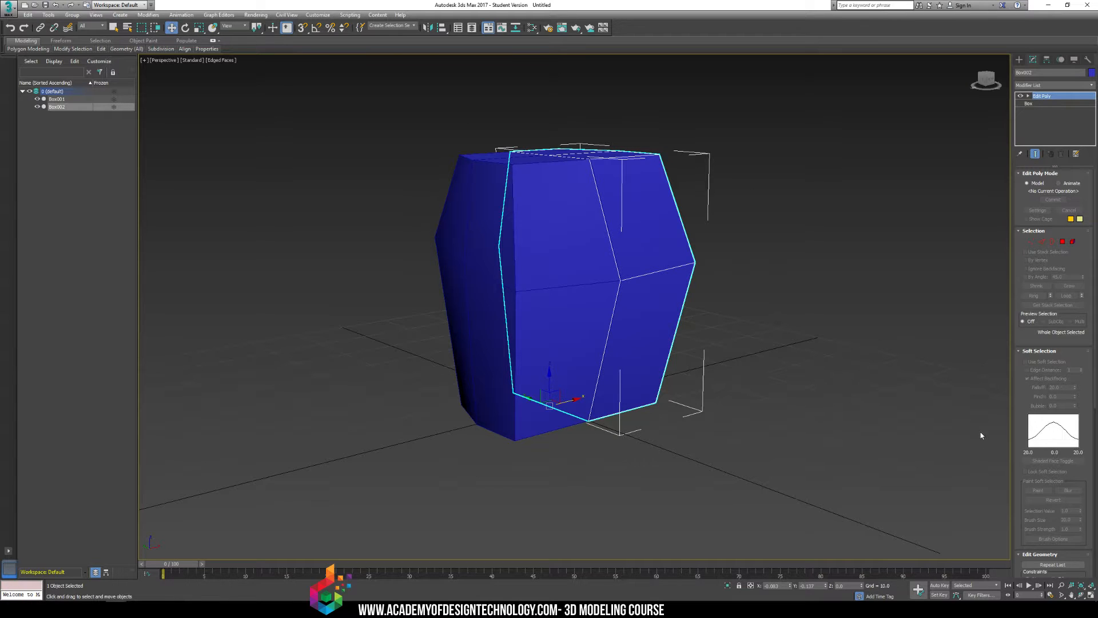
# Step: Attach the original half of the torso to the mirrored half
pyautogui.moveTo(1019, 420); pyautogui.dragTo(1021, 377)
pyautogui.click(1028, 97)
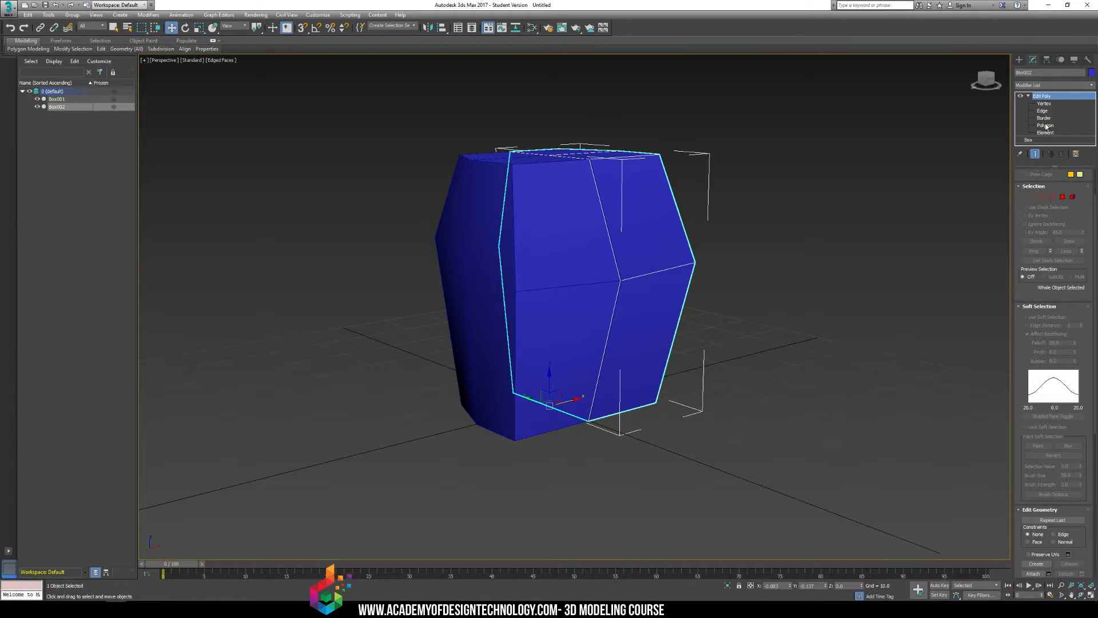
pyautogui.moveTo(1023, 386); pyautogui.dragTo(1025, 289)
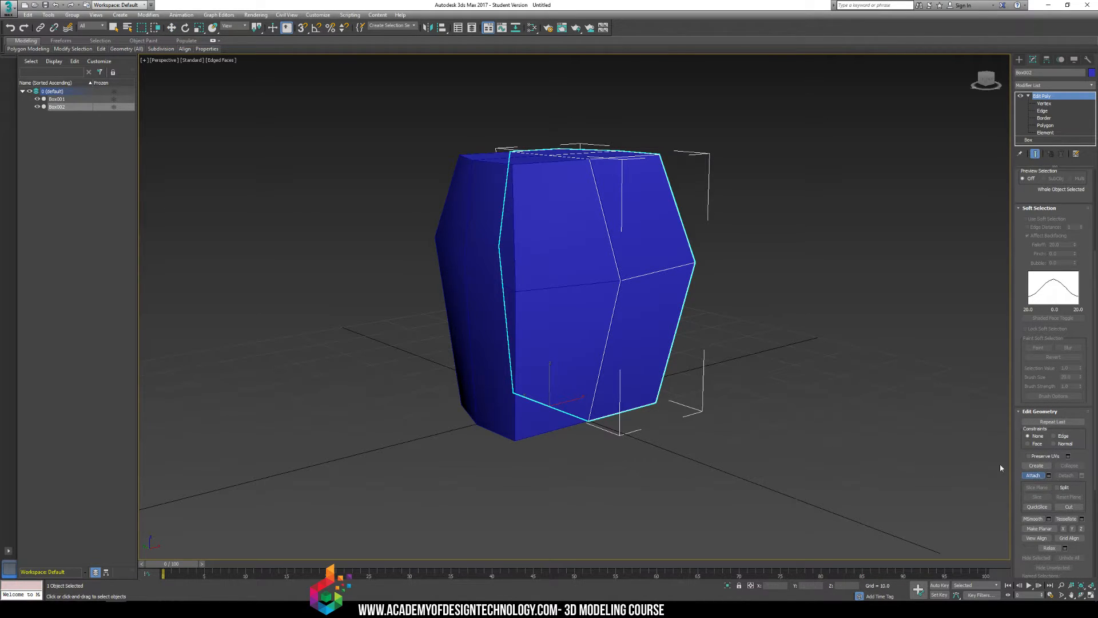
pyautogui.click(1033, 475)
pyautogui.click(475, 257)
pyautogui.moveTo(760, 279)
pyautogui.keyDown('alt'); pyautogui.mouseDown(button='middle')
pyautogui.moveTo(619, 274)
pyautogui.moveTo(763, 282)
pyautogui.moveTo(605, 289)
pyautogui.moveTo(766, 288)
pyautogui.mouseUp(button='middle'); pyautogui.keyUp('alt')
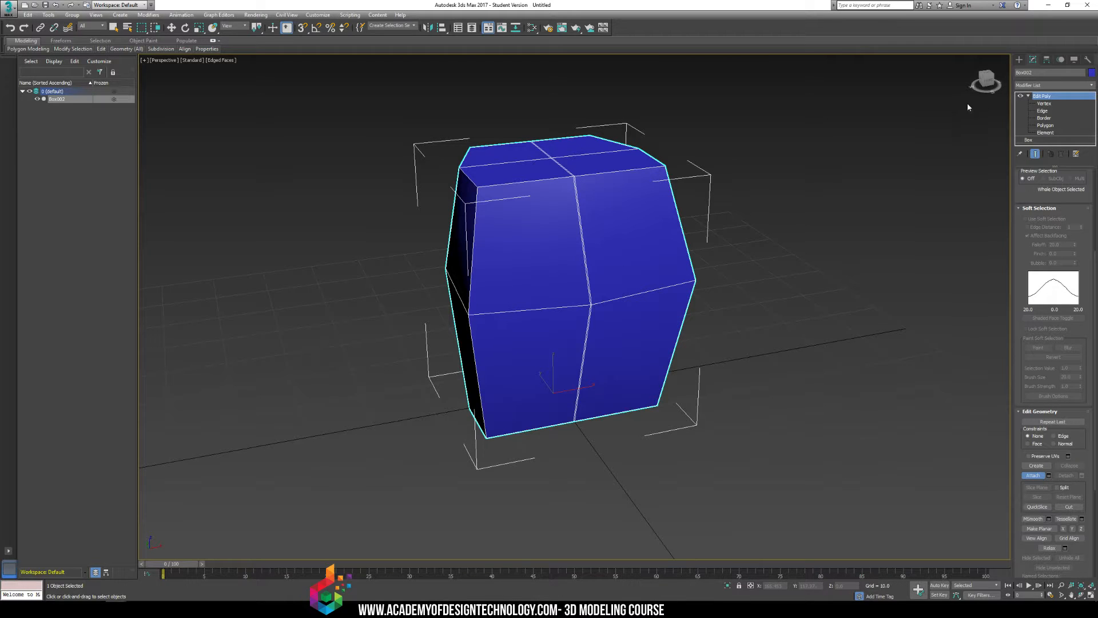
# Step: Inspect the centre seam, select each half as an element, try shifting one half sideways, and undo the shift
pyautogui.click(1044, 103)
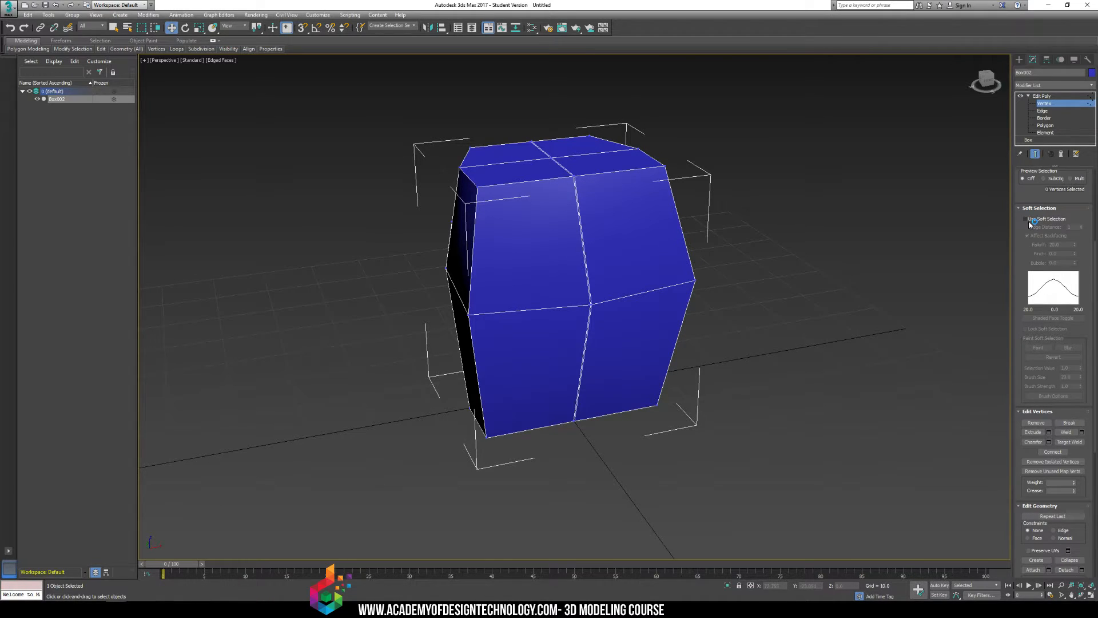
pyautogui.keyDown('alt'); pyautogui.moveTo(750, 237); pyautogui.dragTo(702, 245, button='middle'); pyautogui.keyUp('alt')
pyautogui.moveTo(582, 198)
pyautogui.keyDown('alt'); pyautogui.mouseDown(button='middle')
pyautogui.moveTo(561, 208)
pyautogui.moveTo(574, 201)
pyautogui.moveTo(575, 217)
pyautogui.mouseUp(button='middle'); pyautogui.keyUp('alt')
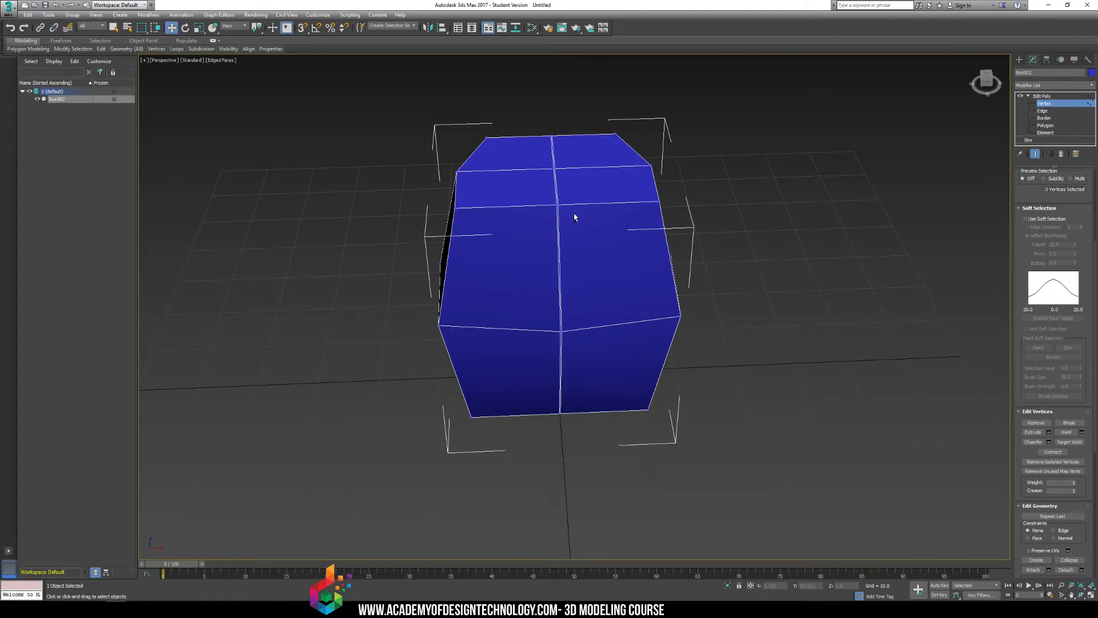
pyautogui.scroll(10, 564, 211)
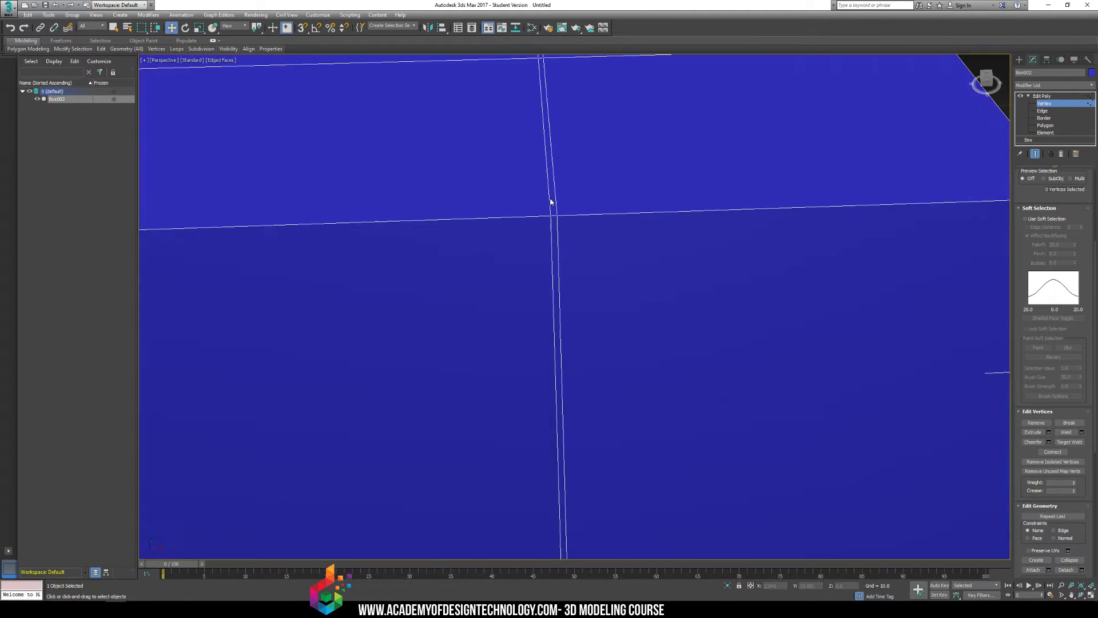
pyautogui.scroll(-10, 552, 214)
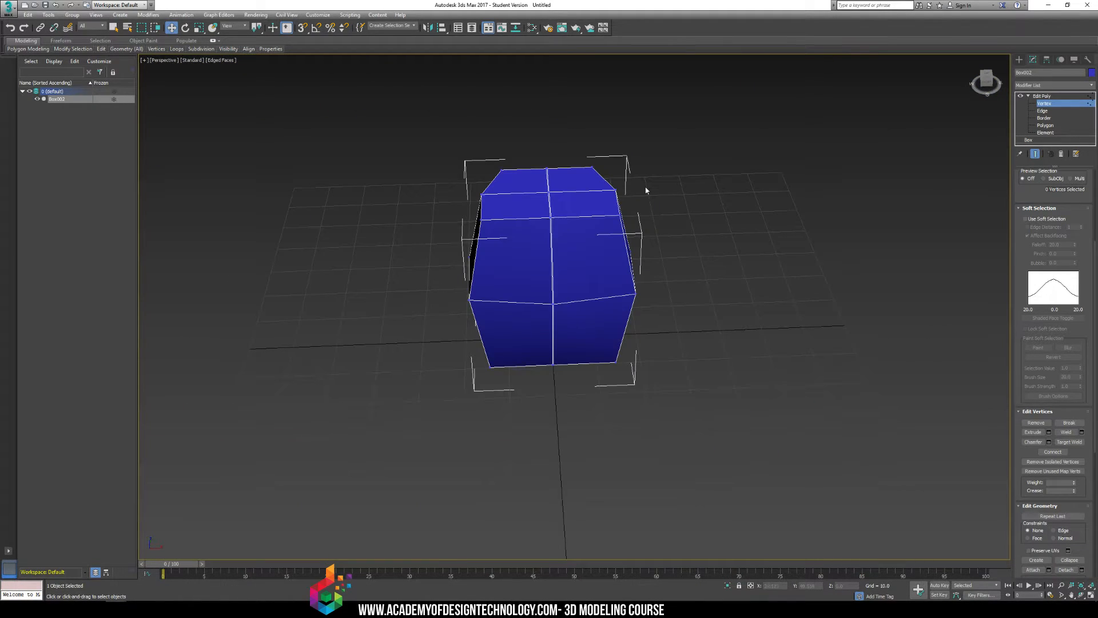
pyautogui.click(1044, 133)
pyautogui.click(589, 238)
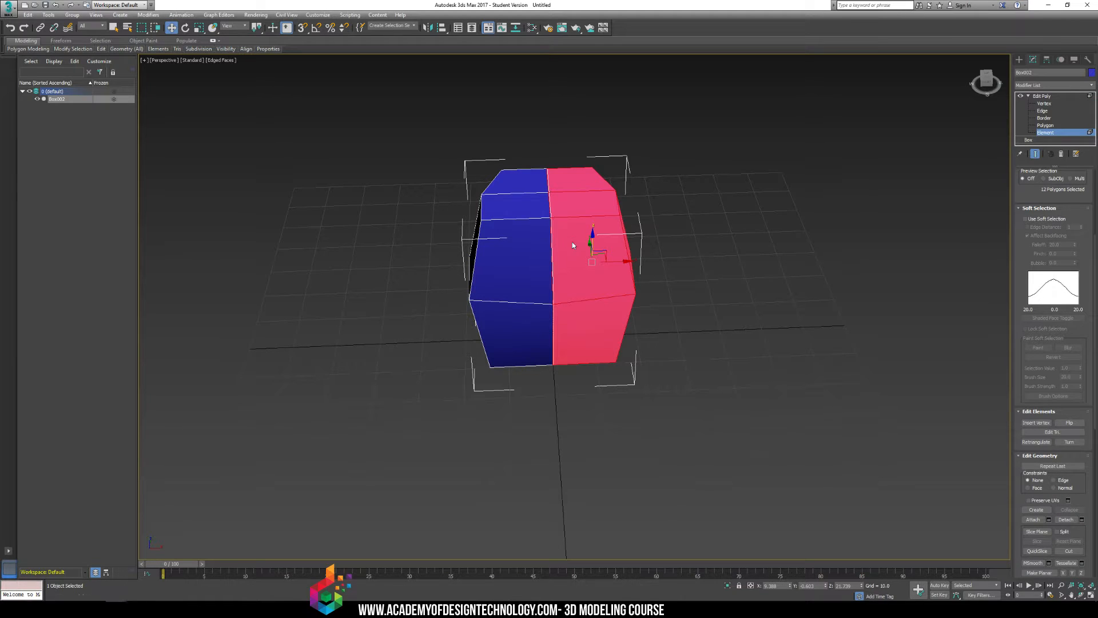
pyautogui.click(517, 262)
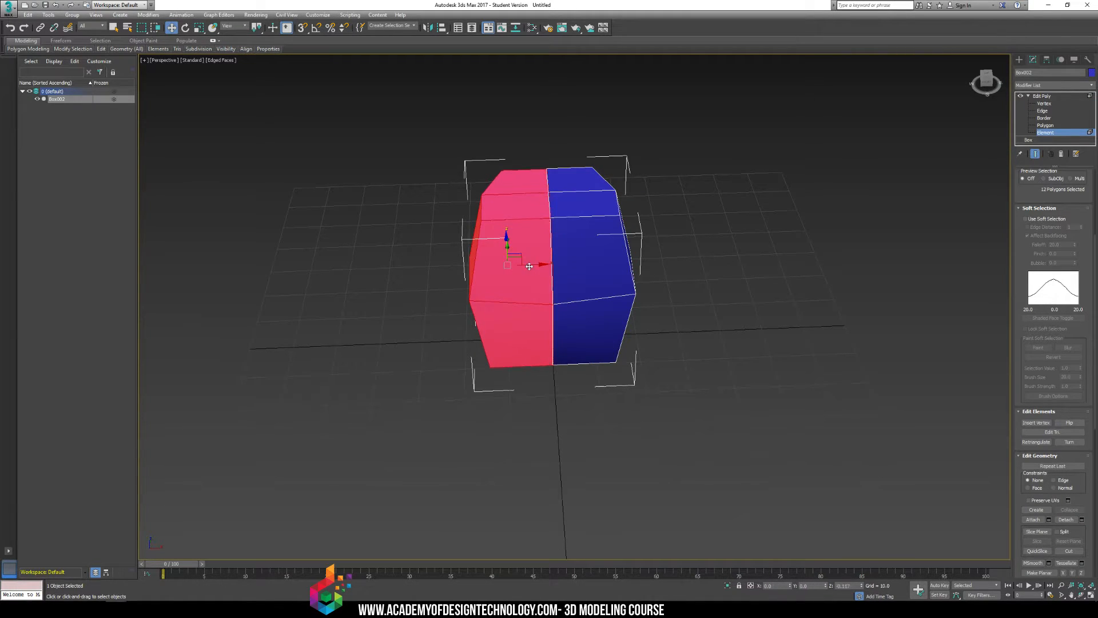
pyautogui.moveTo(539, 265); pyautogui.dragTo(502, 269)
pyautogui.keyDown('alt'); pyautogui.moveTo(503, 268); pyautogui.dragTo(590, 220, button='middle'); pyautogui.keyUp('alt')
pyautogui.hotkey('ctrl', 'z')
# Step: Return to vertex editing near the upper part of the centre seam and open the Weld Vertices settings
pyautogui.scroll(8, 591, 221)
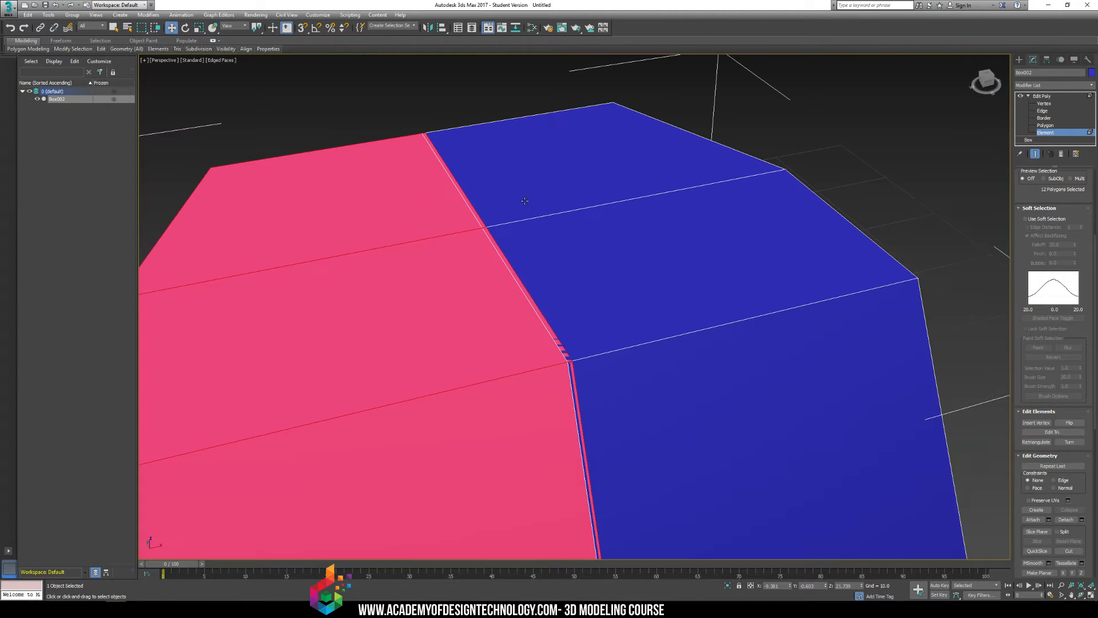
pyautogui.click(548, 103)
pyautogui.click(1044, 104)
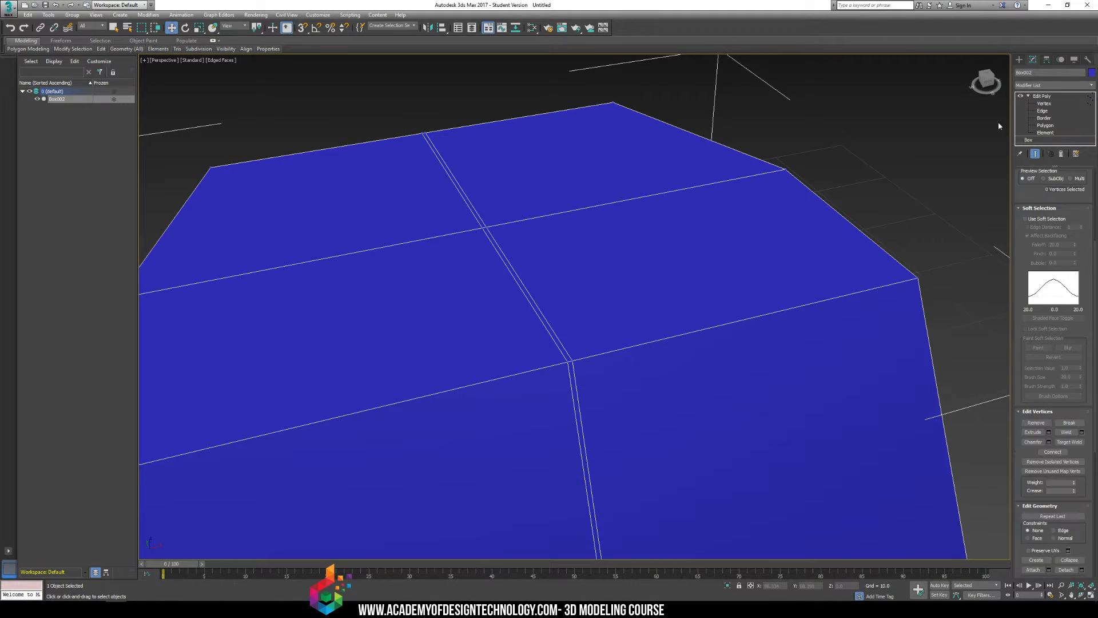
pyautogui.moveTo(568, 358); pyautogui.dragTo(596, 336, button='middle')
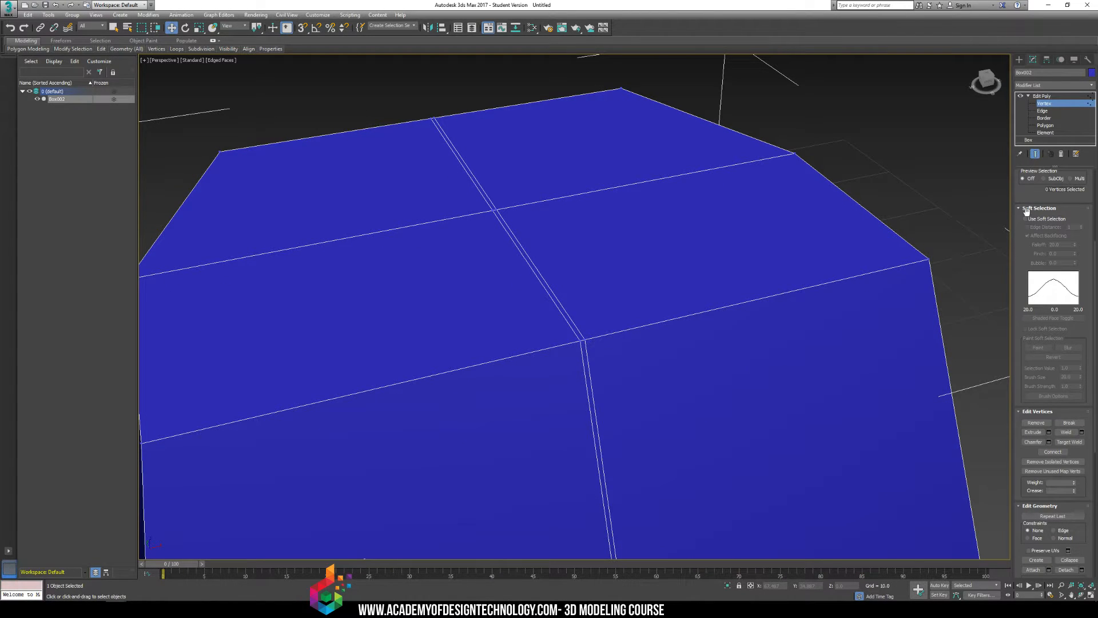
pyautogui.click(1082, 432)
pyautogui.moveTo(700, 360); pyautogui.dragTo(679, 376, button='middle')
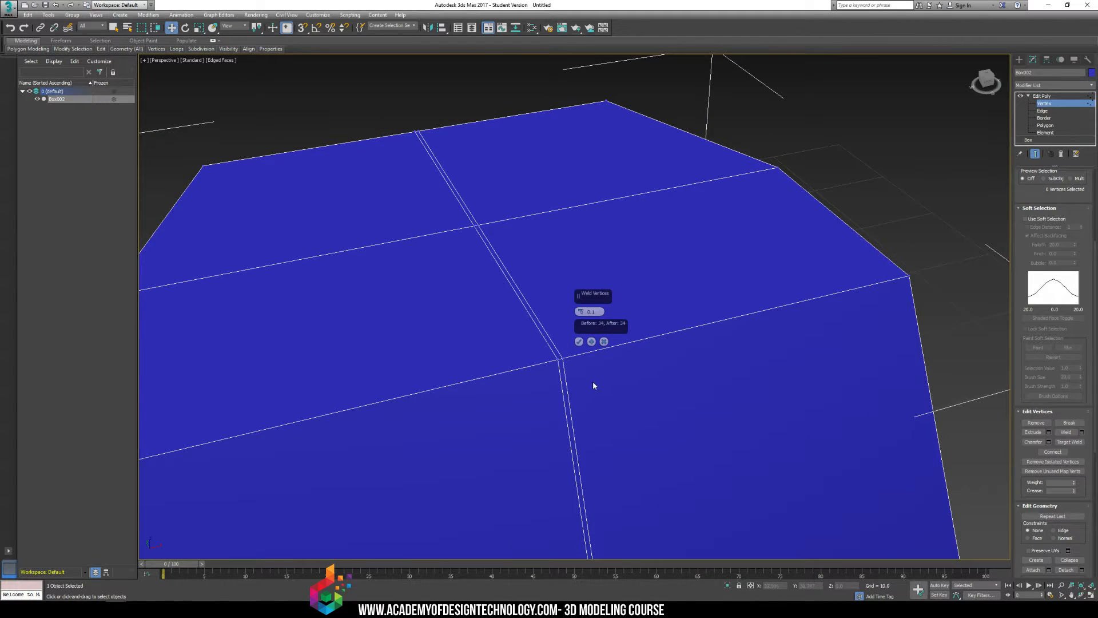
# Step: Try welding the three vertex pairs along the upper centre seam with a weld threshold of 0.426, and cancel the weld
pyautogui.click(560, 360)
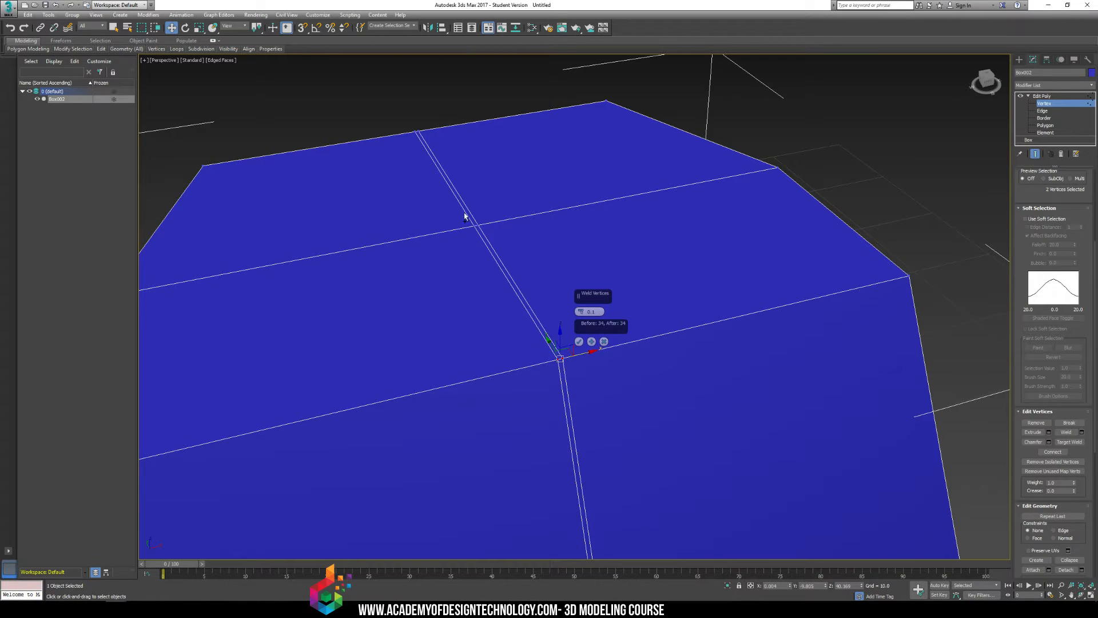
pyautogui.keyDown('ctrl'); pyautogui.click(478, 226); pyautogui.keyUp('ctrl')
pyautogui.keyDown('ctrl'); pyautogui.click(476, 226); pyautogui.keyUp('ctrl')
pyautogui.keyDown('ctrl'); pyautogui.click(420, 133); pyautogui.keyUp('ctrl')
pyautogui.keyDown('ctrl'); pyautogui.click(417, 132); pyautogui.keyUp('ctrl')
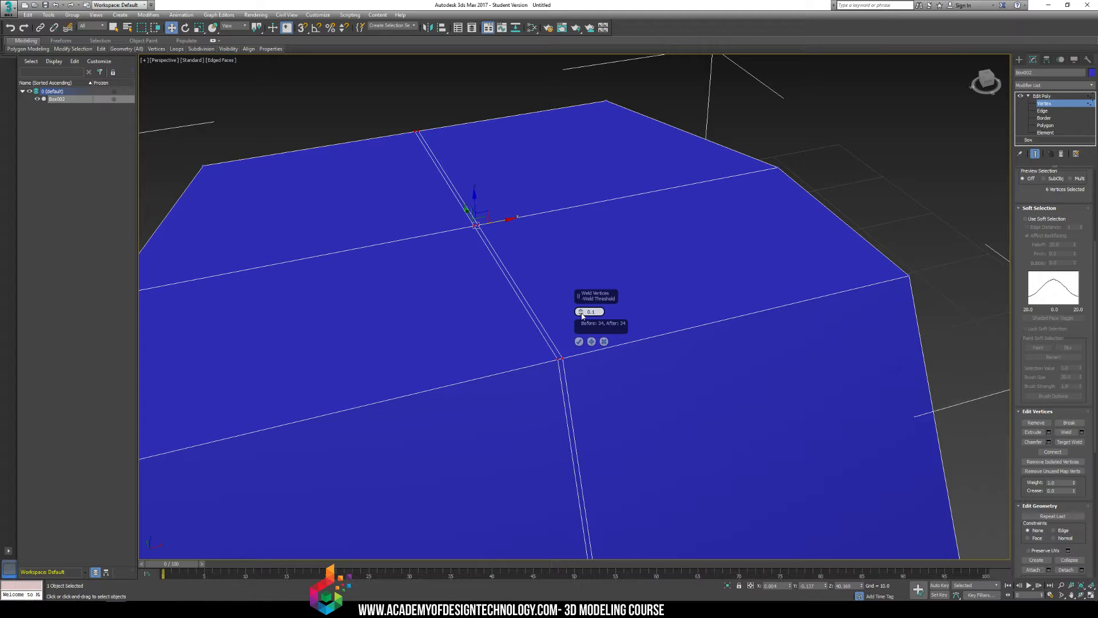
pyautogui.moveTo(582, 315); pyautogui.dragTo(582, 311)
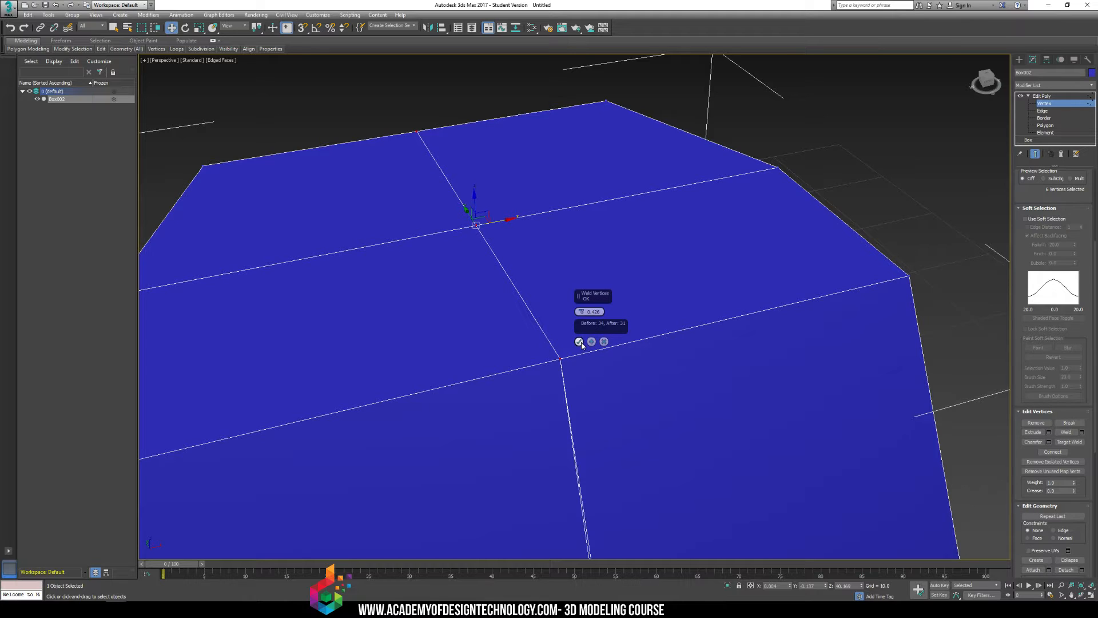
pyautogui.click(603, 342)
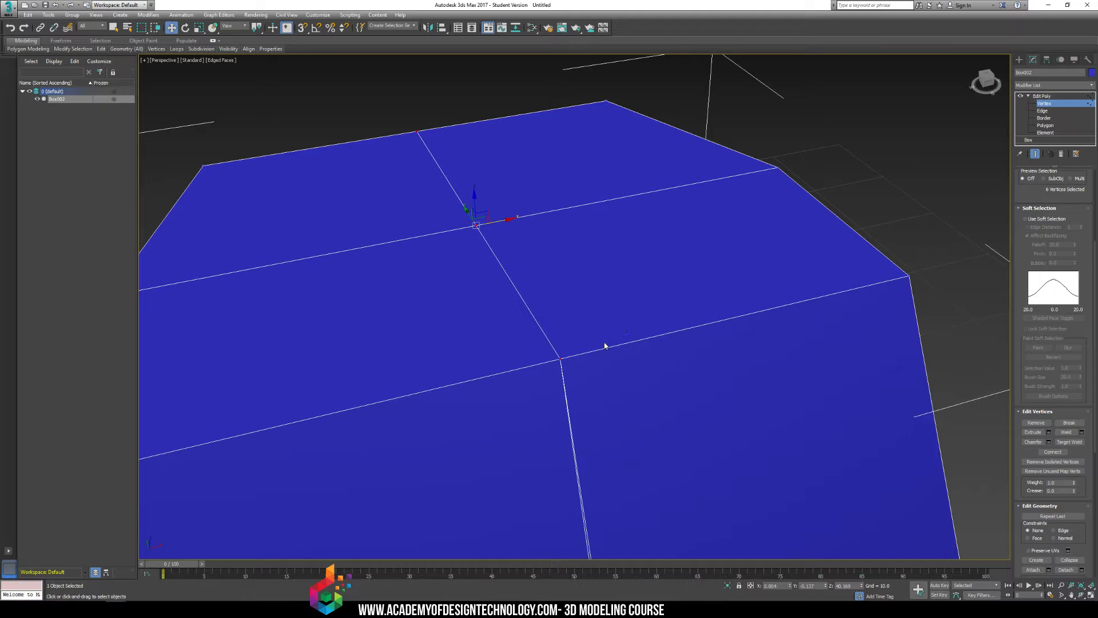
# Step: Weld the three vertex pairs along the upper centre seam one pair at a time, with a weld threshold of 0.426
pyautogui.click(1081, 432)
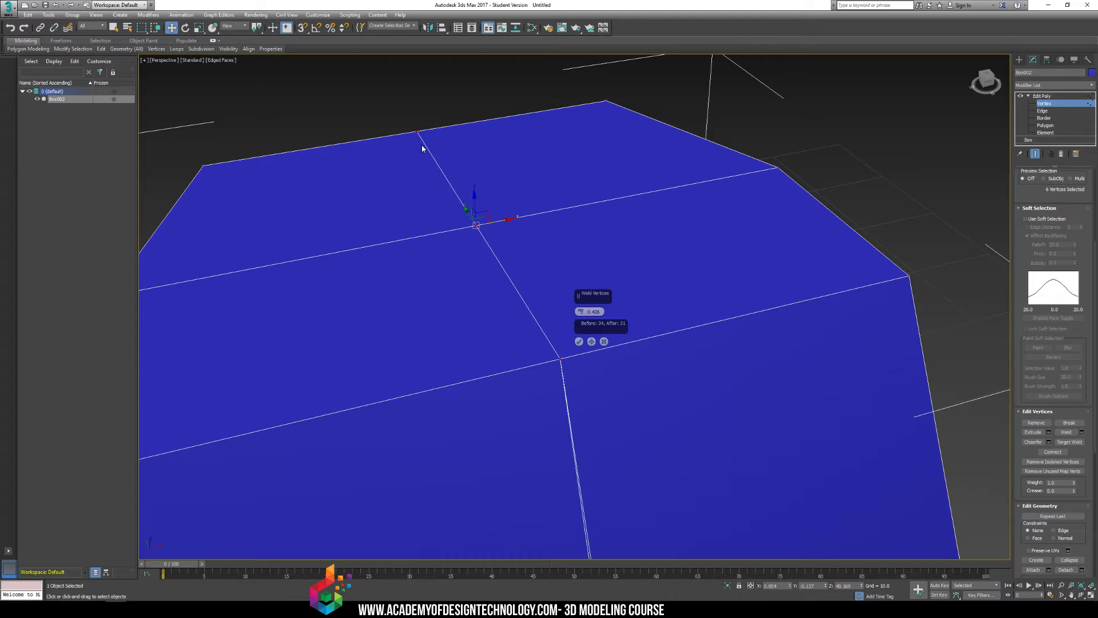
pyautogui.moveTo(391, 113); pyautogui.dragTo(429, 139)
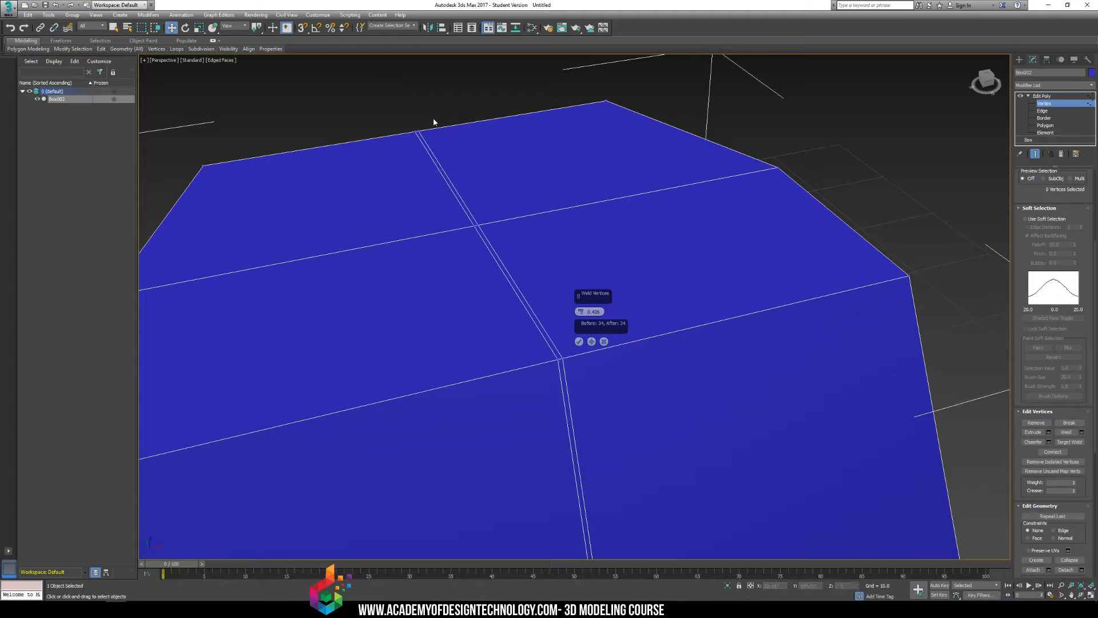
pyautogui.click(416, 133)
pyautogui.keyDown('ctrl'); pyautogui.click(416, 132); pyautogui.keyUp('ctrl')
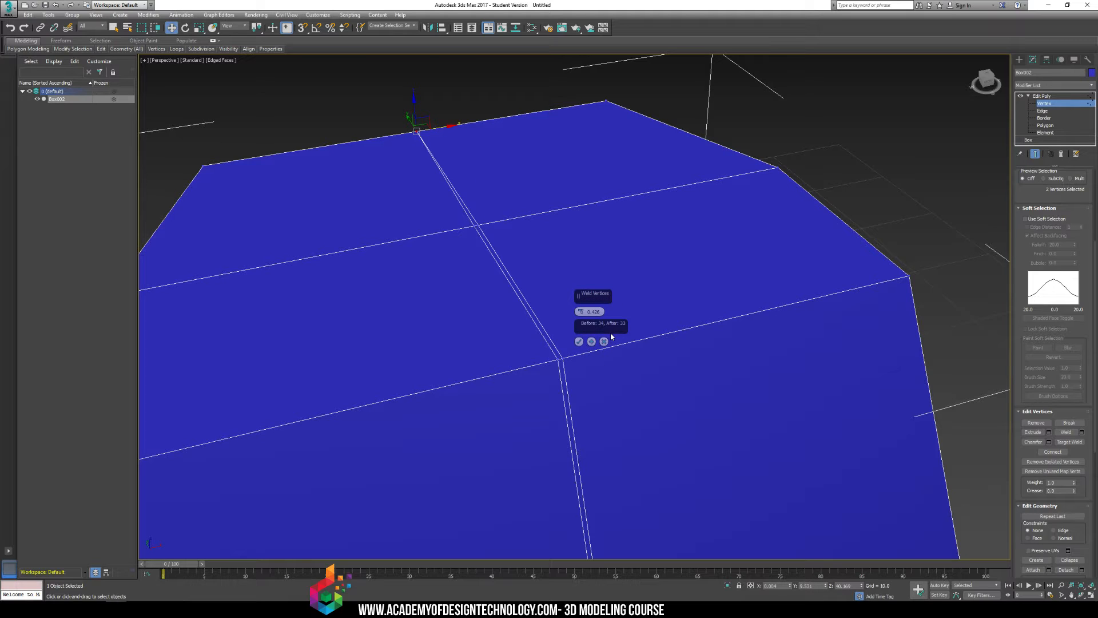
pyautogui.click(592, 341)
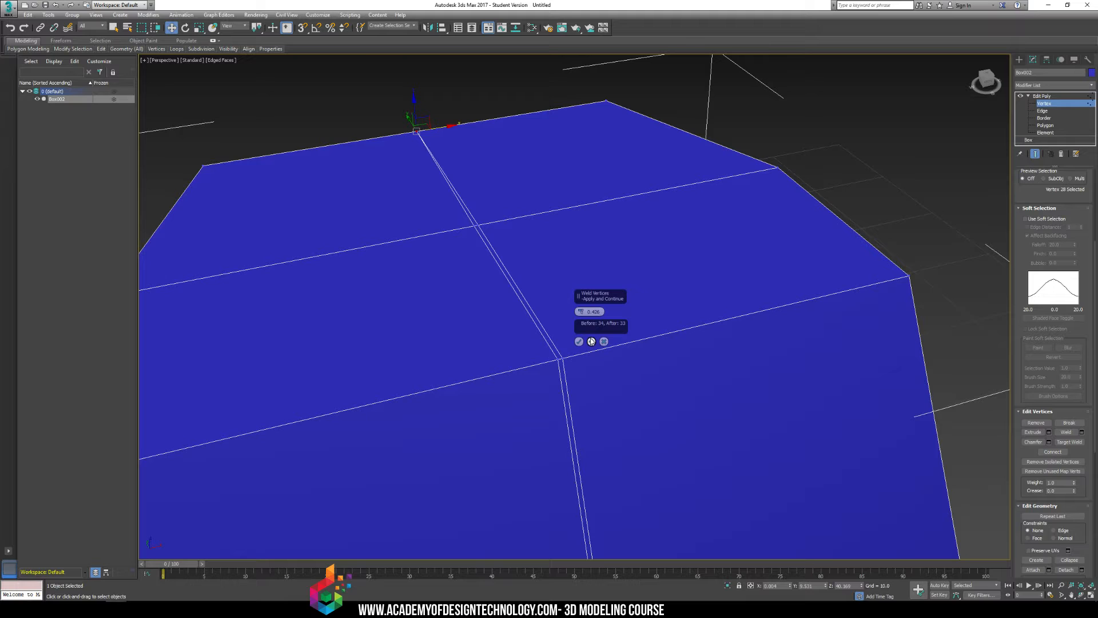
pyautogui.click(479, 226)
pyautogui.keyDown('ctrl'); pyautogui.click(474, 225); pyautogui.keyUp('ctrl')
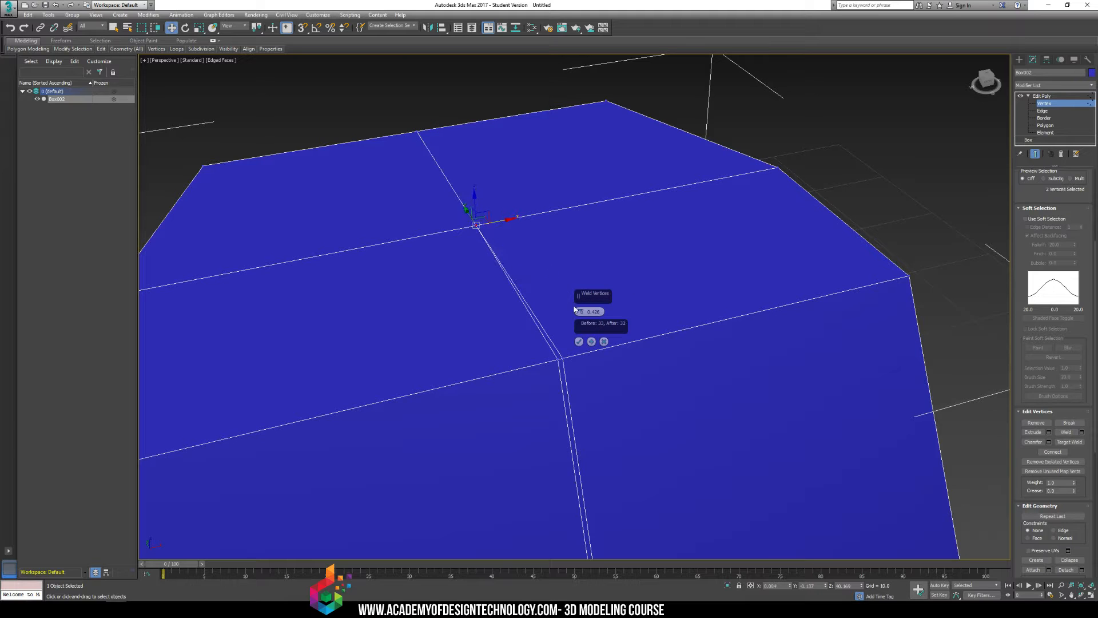
pyautogui.click(591, 341)
pyautogui.click(557, 359)
pyautogui.keyDown('ctrl'); pyautogui.click(558, 359); pyautogui.keyUp('ctrl')
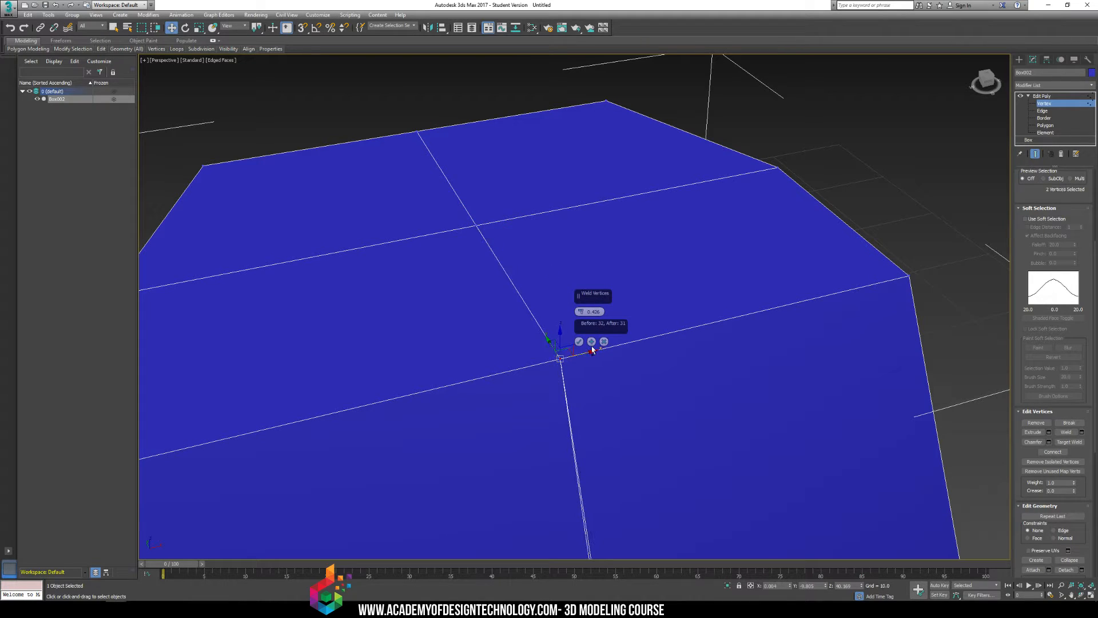
pyautogui.click(592, 342)
# Step: Weld the two vertex pairs down the front centre seam, one at the middle edge and one at the base, with threshold 0.426
pyautogui.moveTo(619, 433); pyautogui.dragTo(576, 242, button='middle')
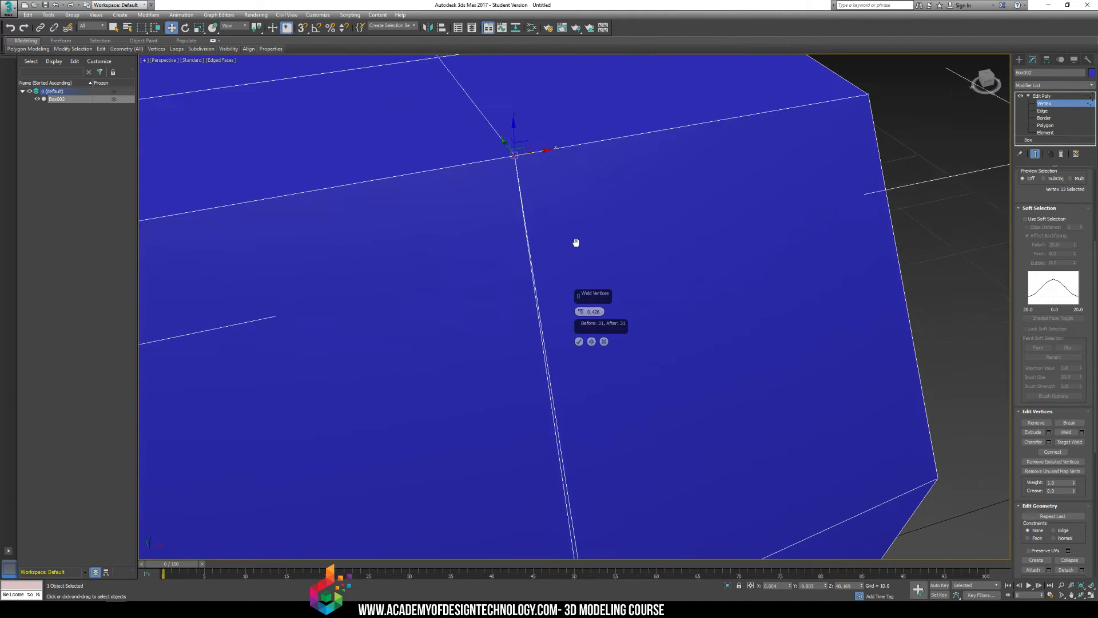
pyautogui.moveTo(583, 425); pyautogui.dragTo(505, 287, button='middle')
pyautogui.click(521, 442)
pyautogui.keyDown('ctrl'); pyautogui.click(520, 442); pyautogui.keyUp('ctrl')
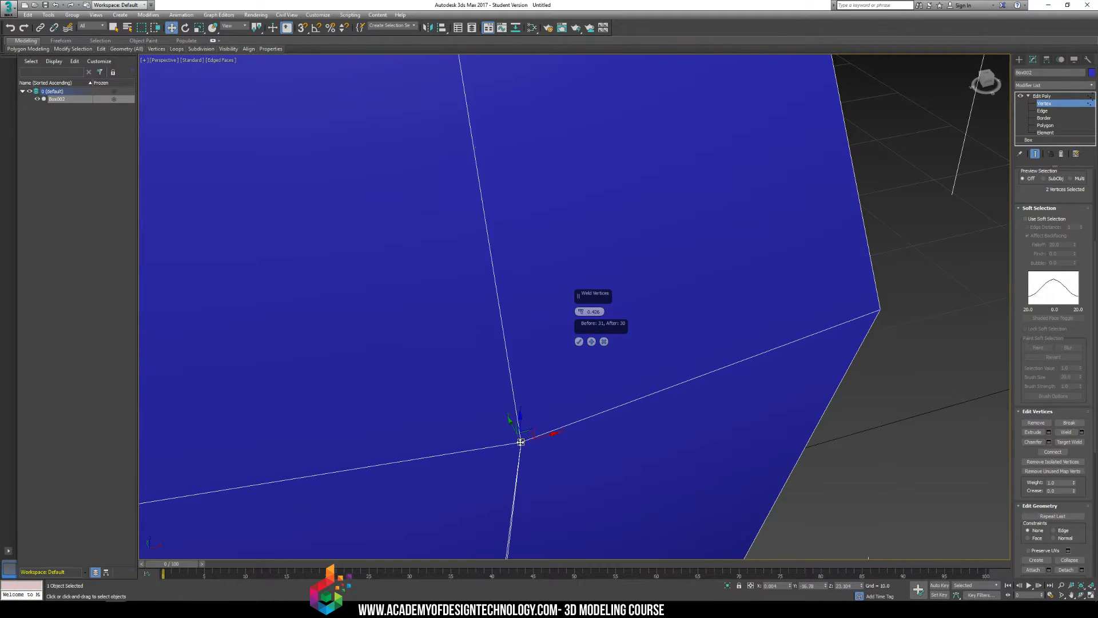
pyautogui.click(592, 342)
pyautogui.scroll(-5, 515, 396)
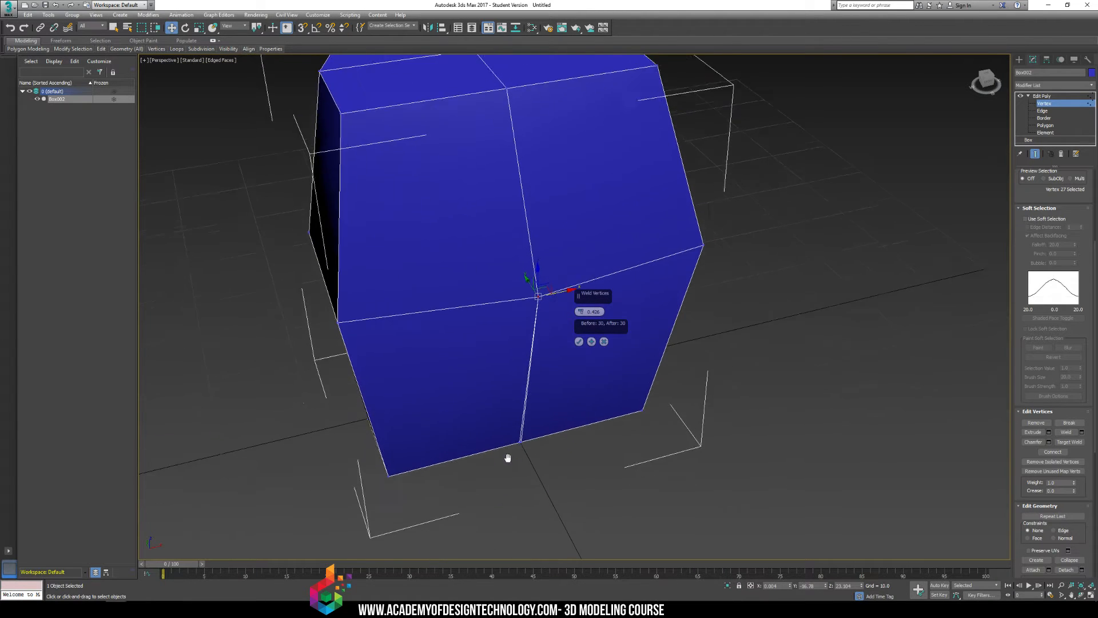
pyautogui.scroll(4, 507, 456)
pyautogui.moveTo(532, 435); pyautogui.dragTo(535, 437)
pyautogui.click(591, 342)
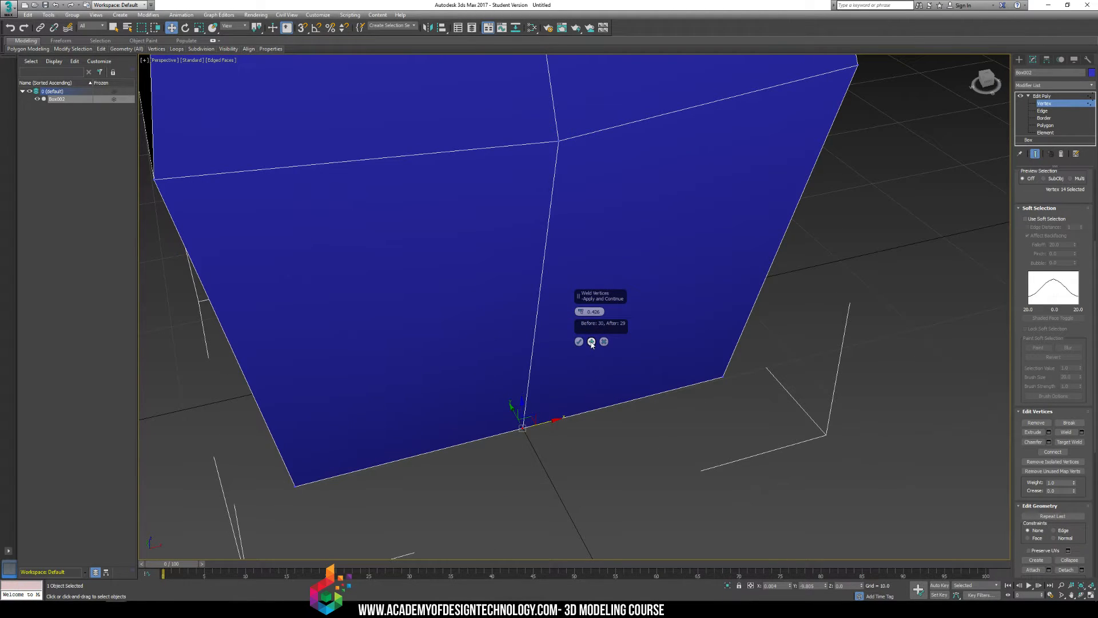
# Step: Select the whole centre seam in the Top view and weld its remaining duplicate vertices with threshold 0.426
pyautogui.keyDown('alt'); pyautogui.moveTo(446, 394); pyautogui.dragTo(506, 344, button='middle'); pyautogui.keyUp('alt')
pyautogui.keyDown('alt'); pyautogui.moveTo(360, 429); pyautogui.dragTo(400, 345, button='middle'); pyautogui.keyUp('alt')
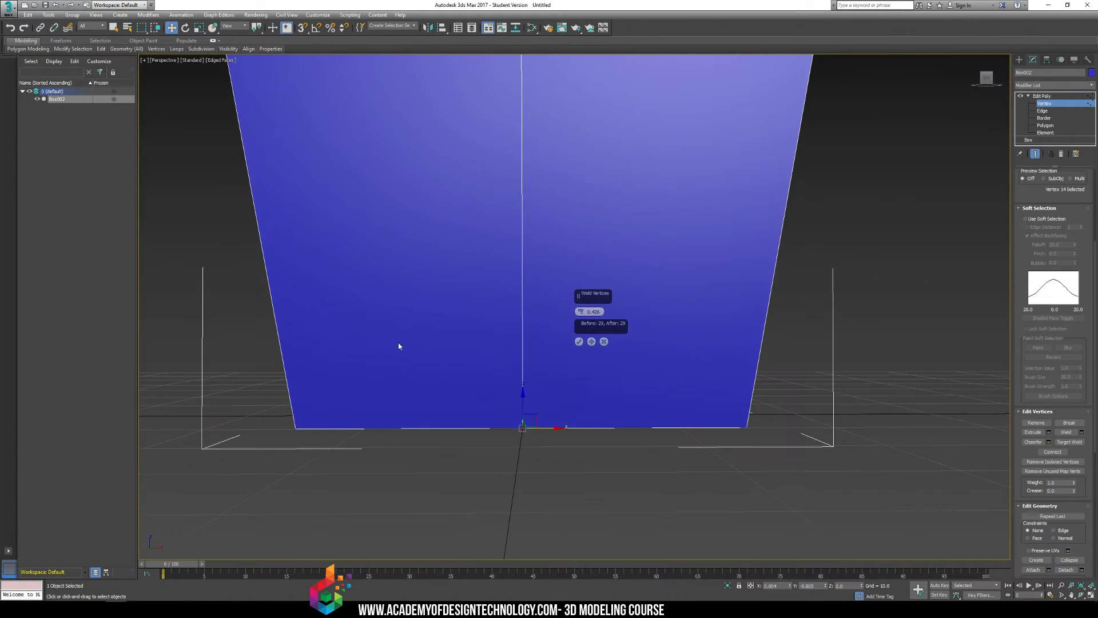
pyautogui.scroll(-6, 397, 387)
pyautogui.press('t')
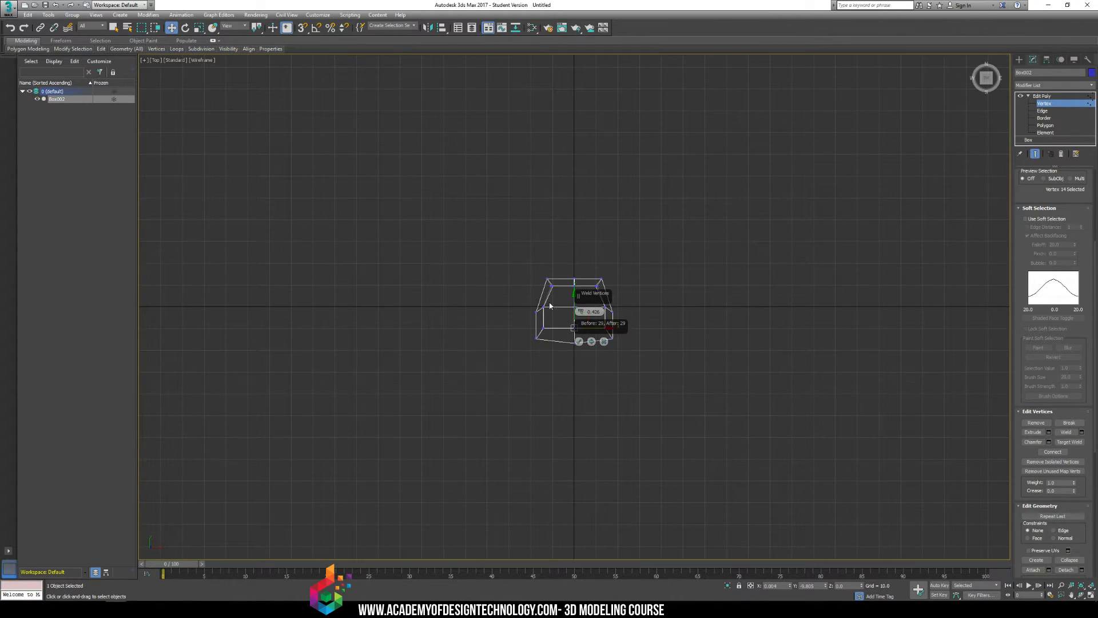
pyautogui.moveTo(548, 312); pyautogui.dragTo(454, 226, button='middle')
pyautogui.scroll(5, 451, 333)
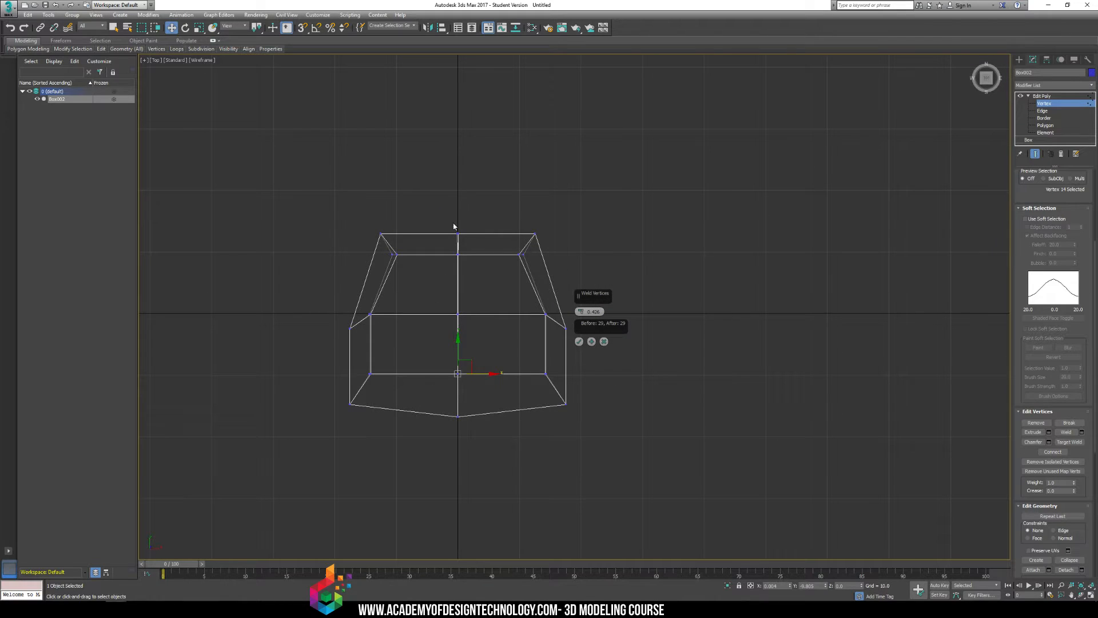
pyautogui.moveTo(439, 338); pyautogui.dragTo(474, 452)
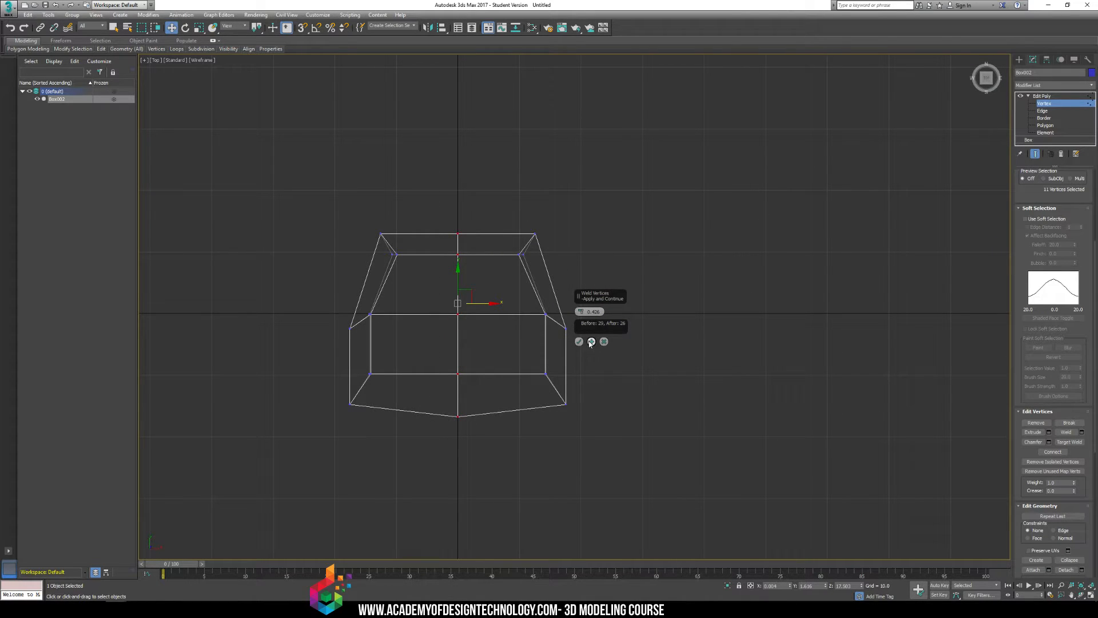
pyautogui.click(579, 341)
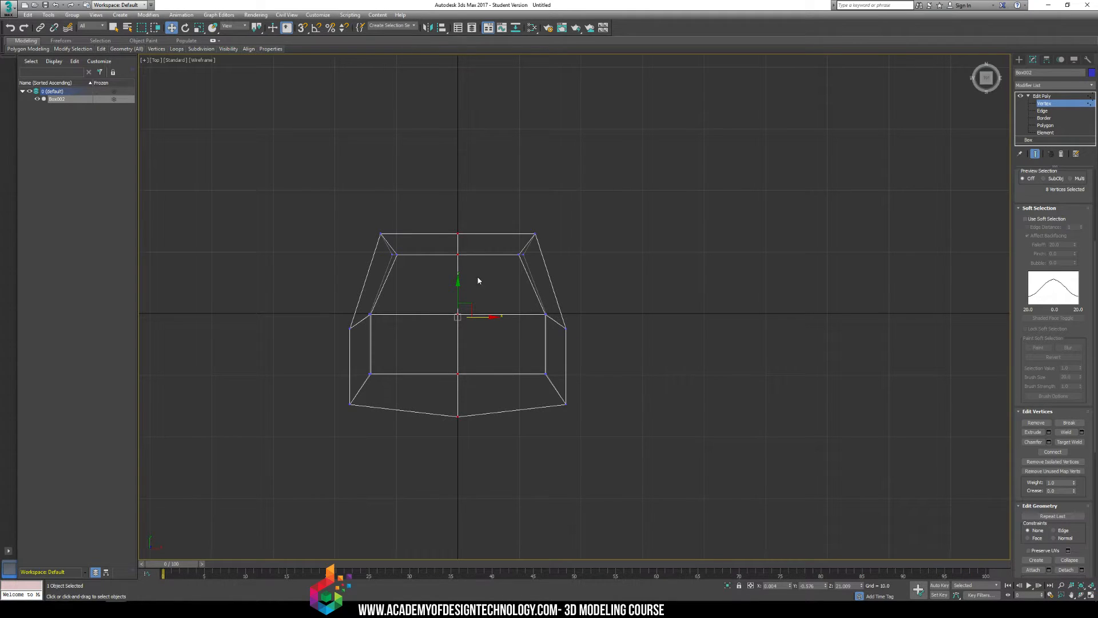
# Step: Examine the welded centre seam in the Top view and from several angles in the Perspective view
pyautogui.scroll(4, 478, 280)
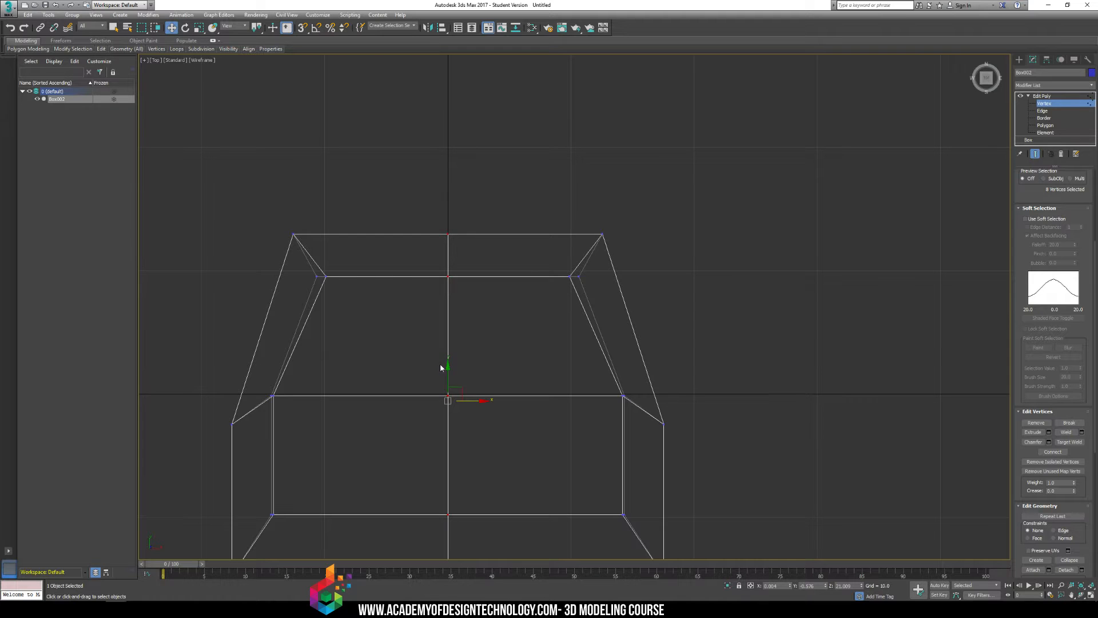
pyautogui.moveTo(440, 367); pyautogui.dragTo(466, 300, button='middle')
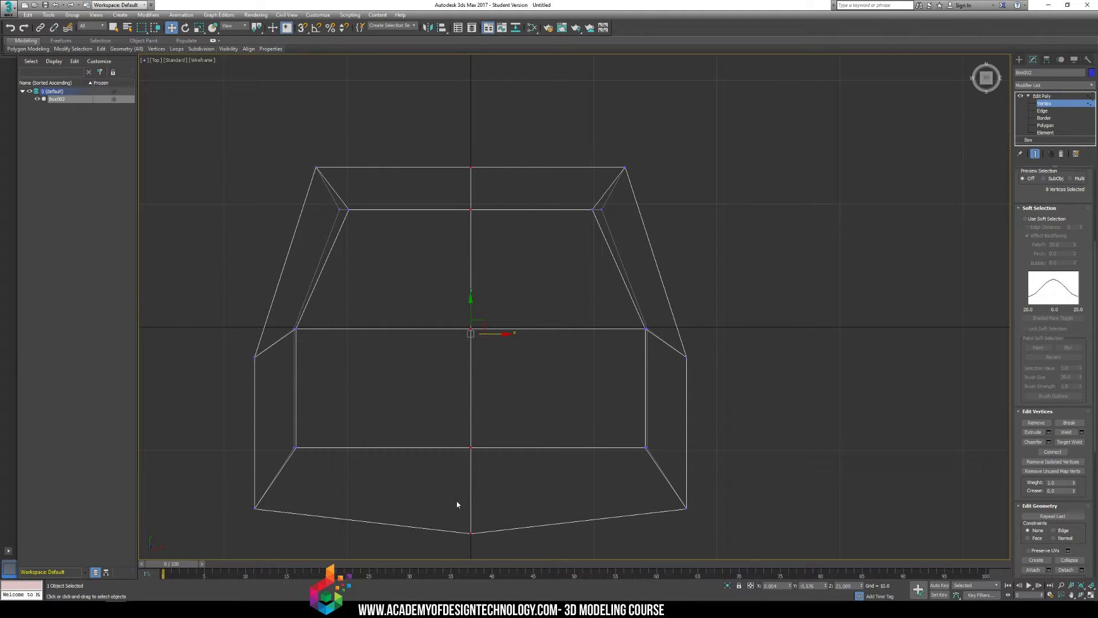
pyautogui.click(1090, 594)
pyautogui.keyDown('alt'); pyautogui.moveTo(860, 458); pyautogui.dragTo(832, 501, button='middle'); pyautogui.keyUp('alt')
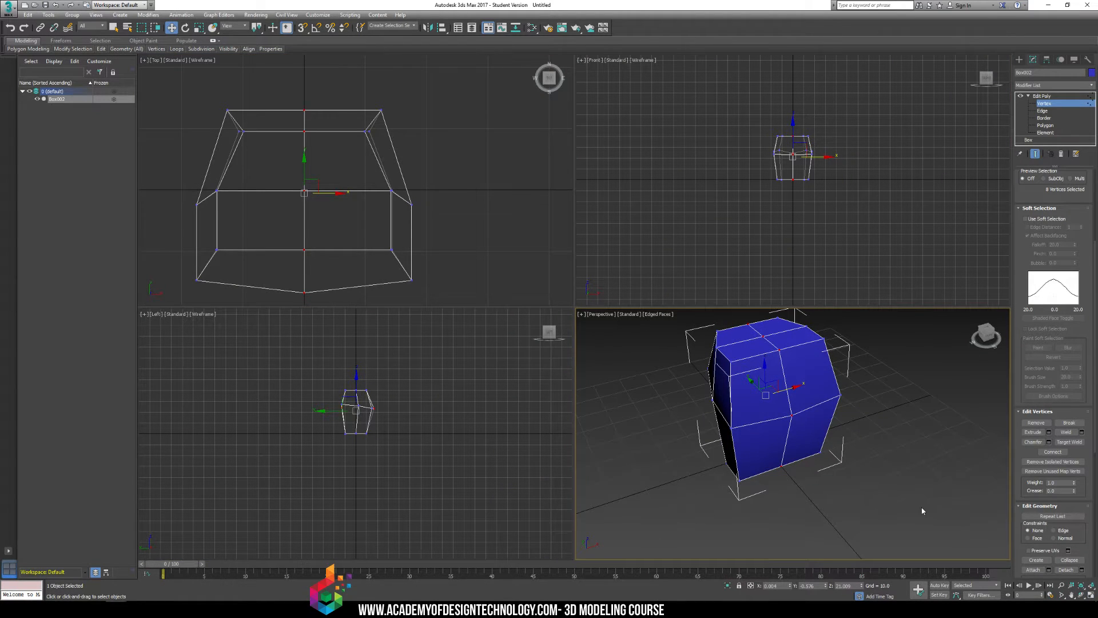
pyautogui.click(1081, 593)
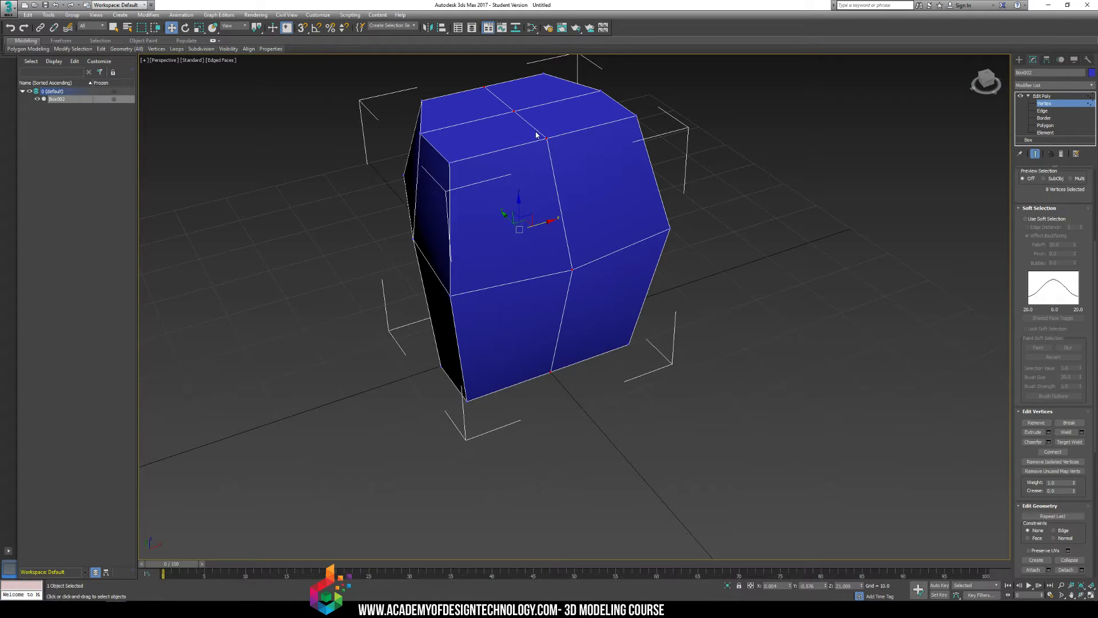
pyautogui.keyDown('alt'); pyautogui.moveTo(591, 212); pyautogui.dragTo(510, 119, button='middle'); pyautogui.keyUp('alt')
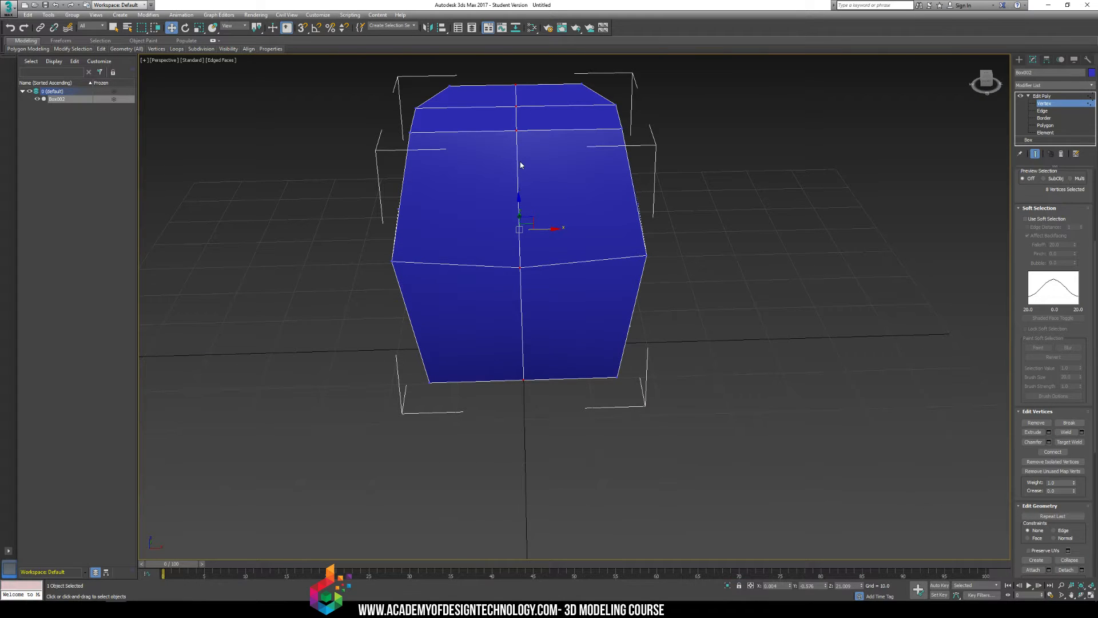
pyautogui.keyDown('alt'); pyautogui.moveTo(594, 185); pyautogui.dragTo(580, 198, button='middle'); pyautogui.keyUp('alt')
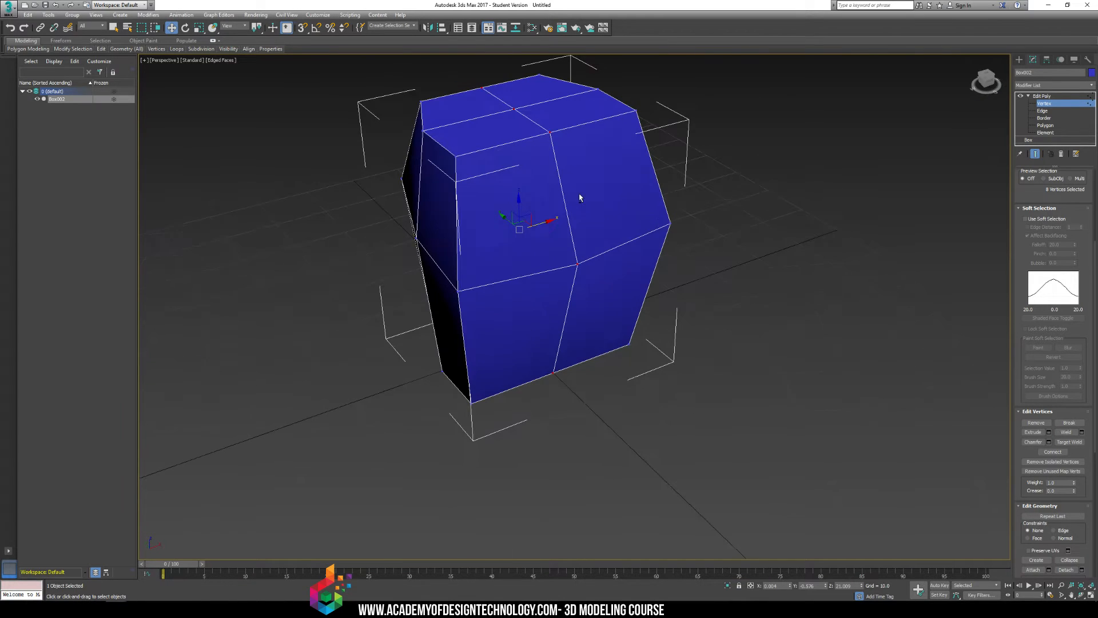
# Step: Leave vertex editing and delete the torso model from the scene
pyautogui.click(1019, 59)
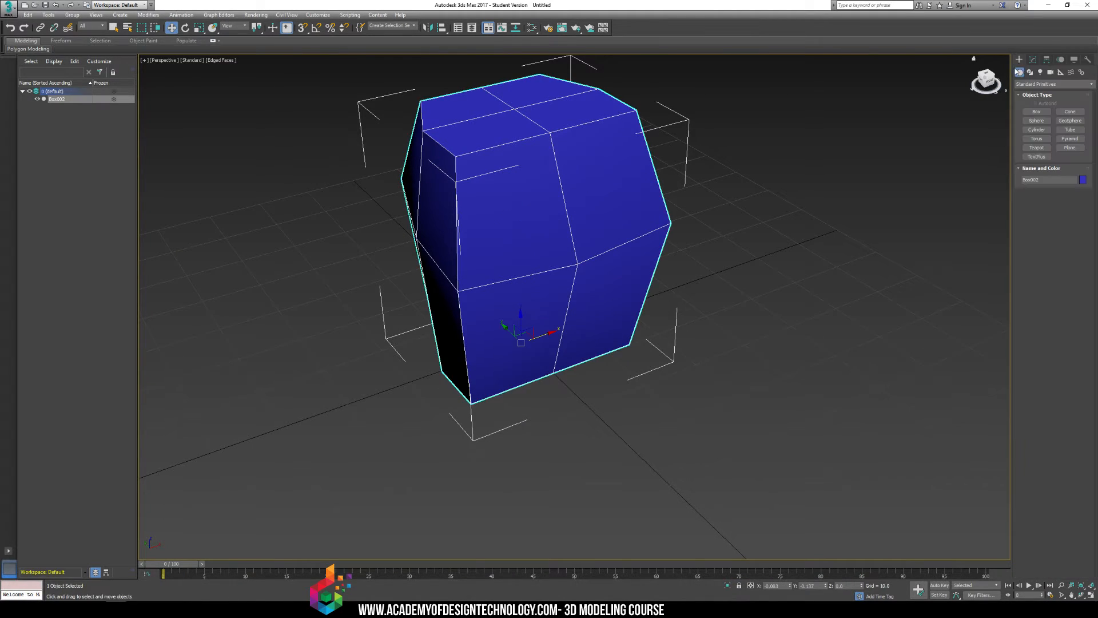
pyautogui.click(773, 325)
pyautogui.click(1037, 112)
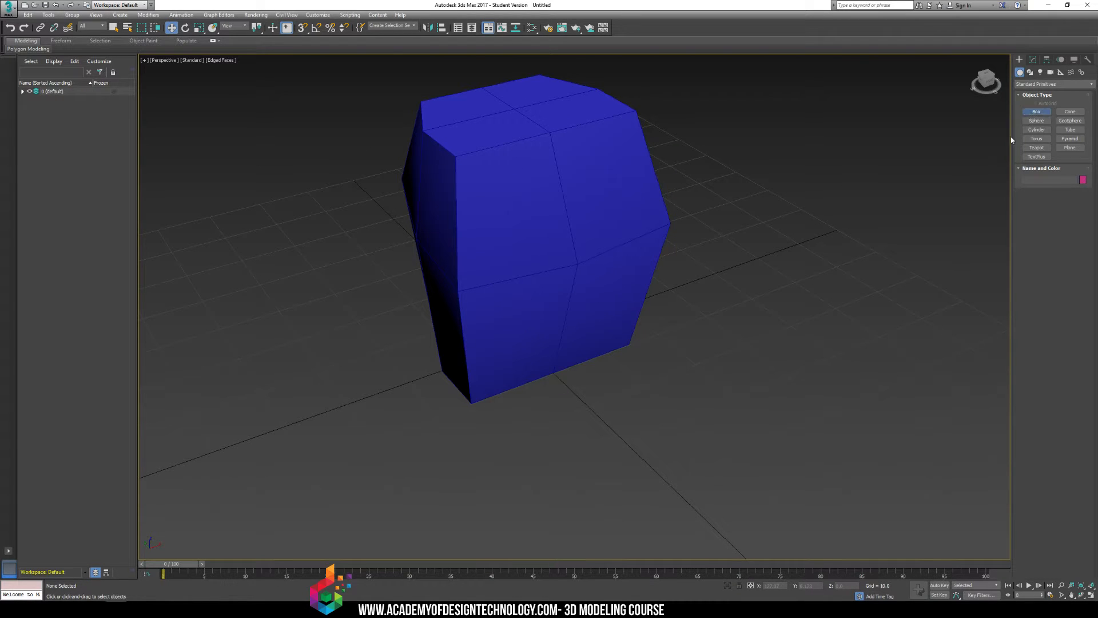
pyautogui.moveTo(690, 380); pyautogui.dragTo(638, 332, button='middle')
pyautogui.scroll(-3, 638, 332)
pyautogui.press('w')
pyautogui.click(552, 271)
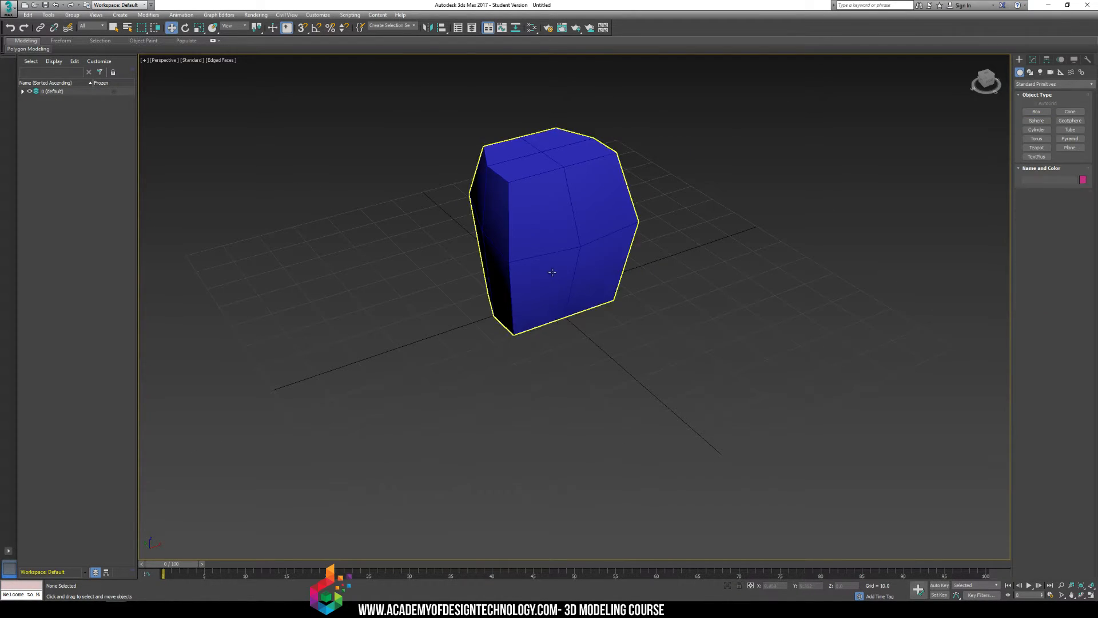
pyautogui.press('Delete')
# Step: Create a box near the grid's centre with a base of about 42 by 33 units and 2 segments in each direction
pyautogui.click(1036, 111)
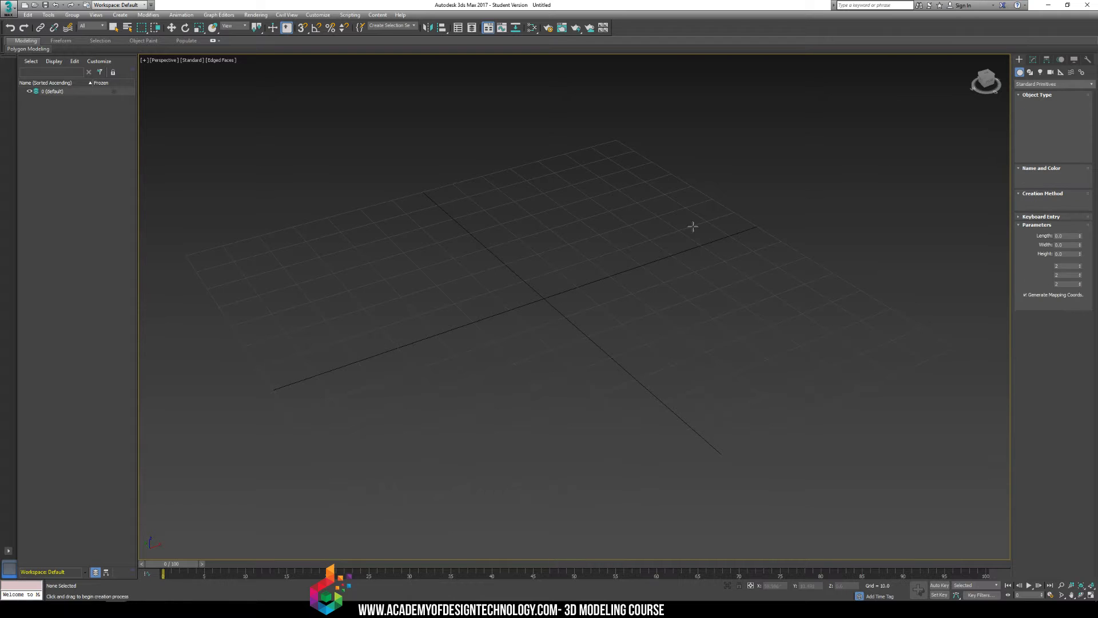
pyautogui.moveTo(536, 252); pyautogui.dragTo(528, 359)
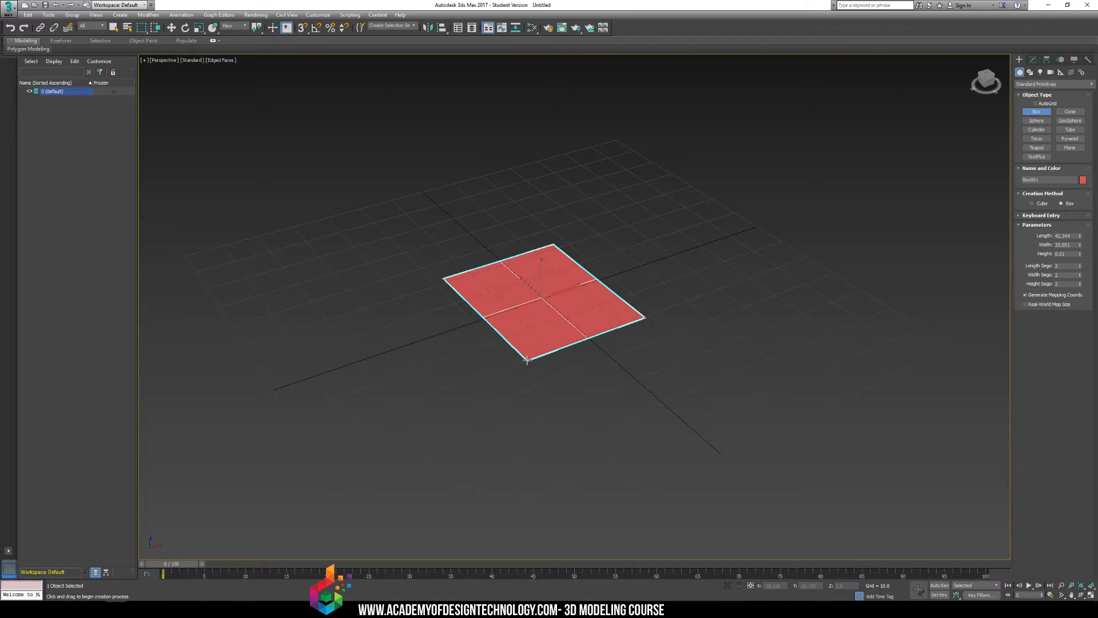
pyautogui.click(518, 252)
pyautogui.moveTo(542, 249)
pyautogui.keyDown('alt'); pyautogui.mouseDown(button='middle')
pyautogui.moveTo(594, 254)
pyautogui.moveTo(540, 247)
pyautogui.mouseUp(button='middle'); pyautogui.keyUp('alt')
pyautogui.press('w')
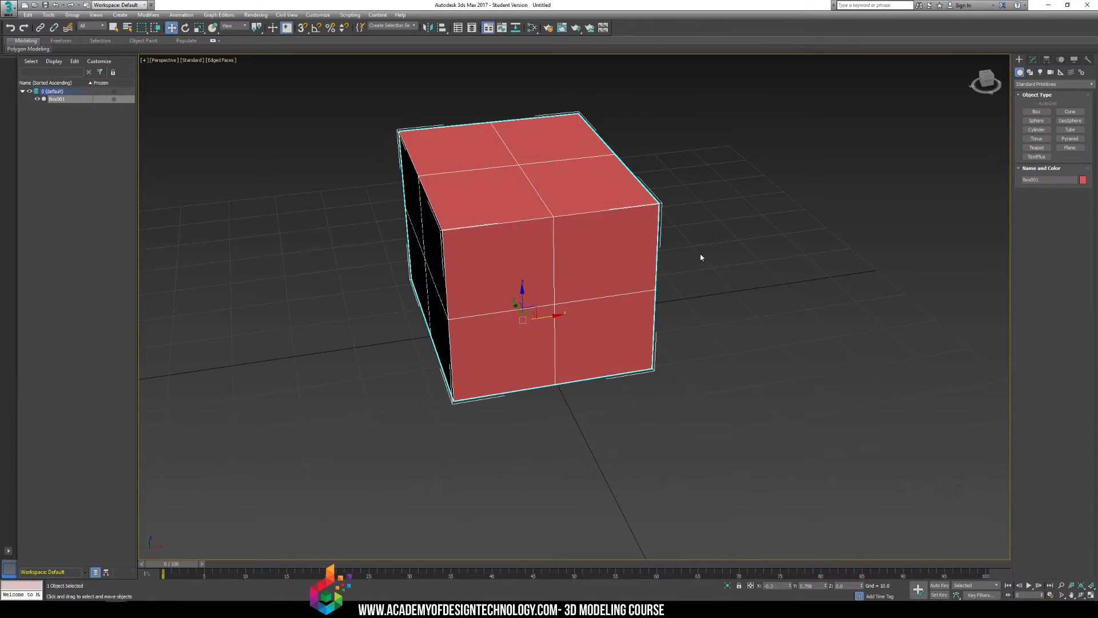
pyautogui.click(702, 257)
pyautogui.click(523, 319)
pyautogui.moveTo(595, 295)
pyautogui.keyDown('alt'); pyautogui.mouseDown(button='middle')
pyautogui.moveTo(601, 308)
pyautogui.moveTo(646, 306)
pyautogui.moveTo(593, 280)
pyautogui.moveTo(605, 285)
pyautogui.mouseUp(button='middle'); pyautogui.keyUp('alt')
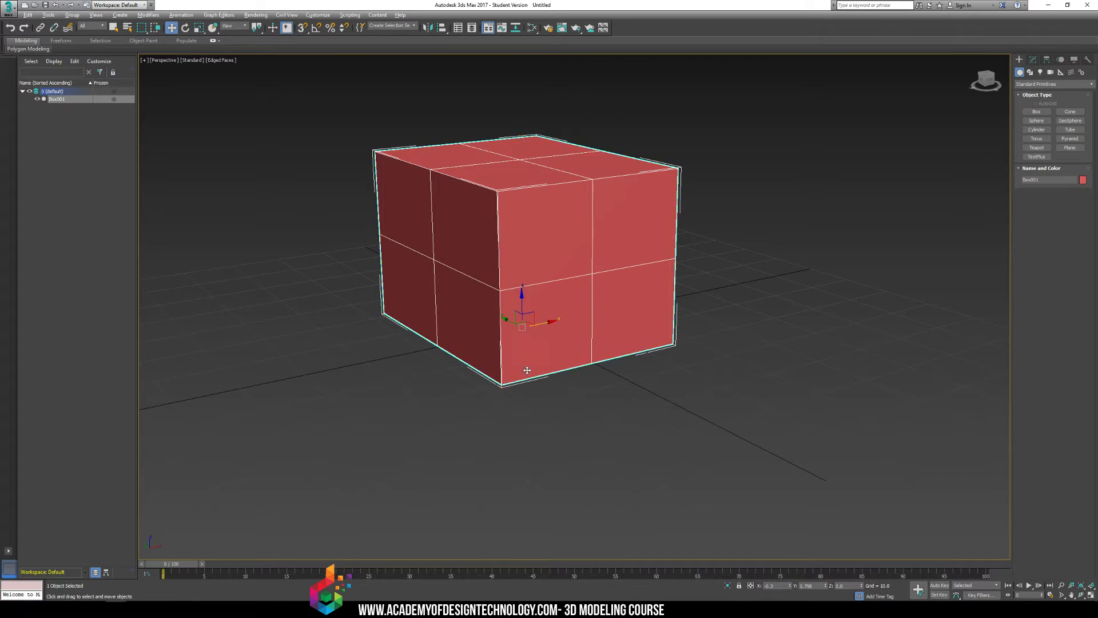
pyautogui.keyDown('alt'); pyautogui.moveTo(528, 370); pyautogui.dragTo(496, 367, button='middle'); pyautogui.keyUp('alt')
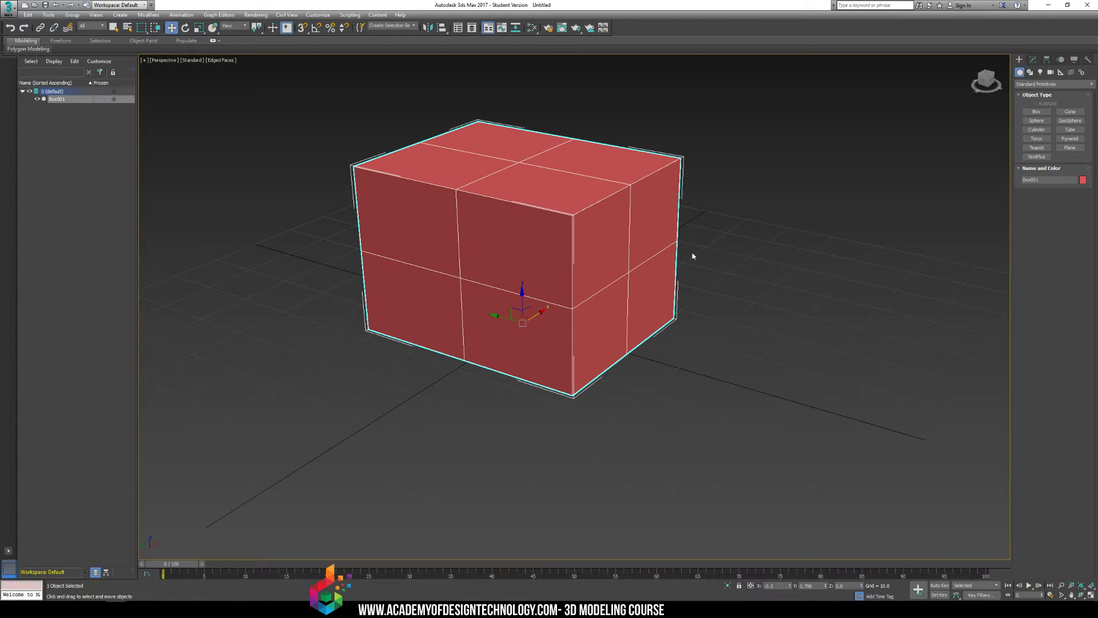
pyautogui.keyDown('alt'); pyautogui.moveTo(692, 256); pyautogui.dragTo(641, 251, button='middle'); pyautogui.keyUp('alt')
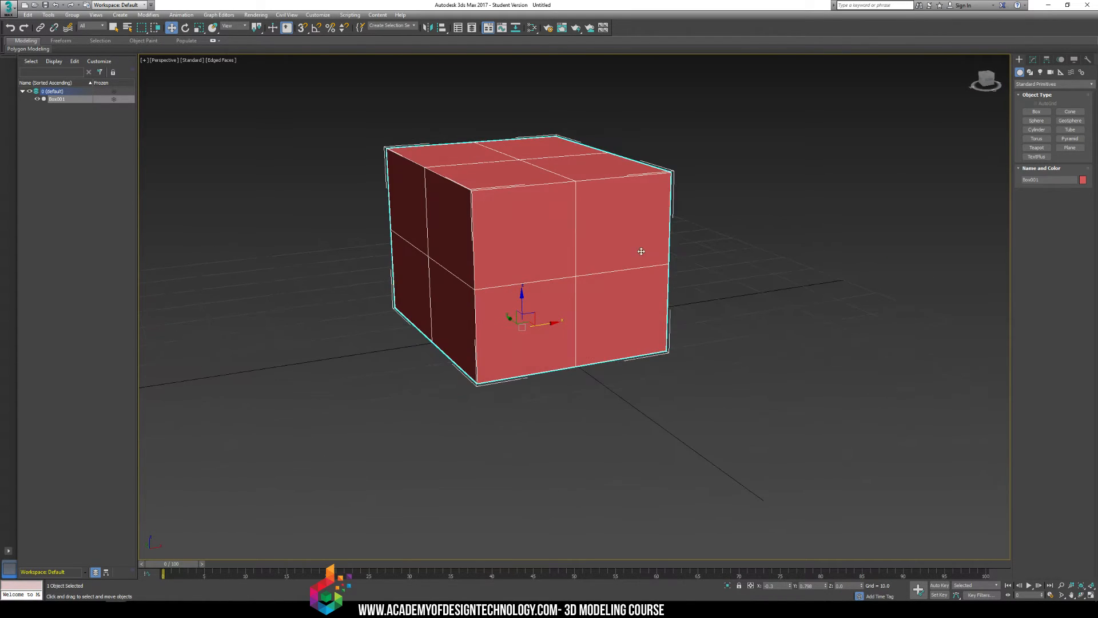
# Step: Add an Edit Poly modifier to the box and enter Vertex level
pyautogui.click(1033, 59)
pyautogui.click(1091, 85)
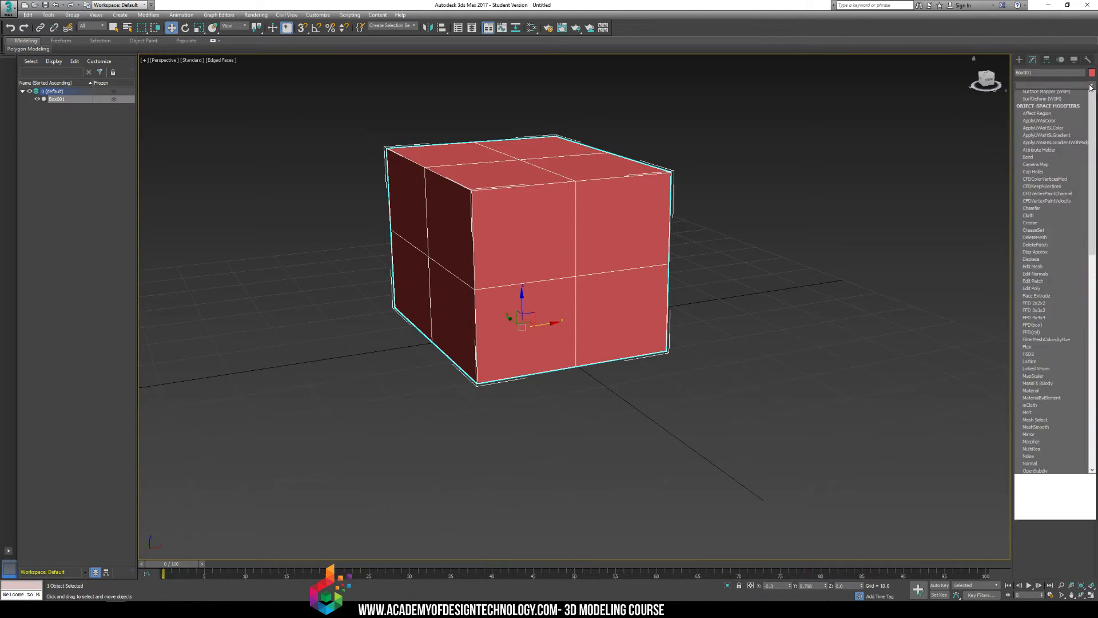
pyautogui.scroll(-2, 1046, 240)
pyautogui.click(1033, 233)
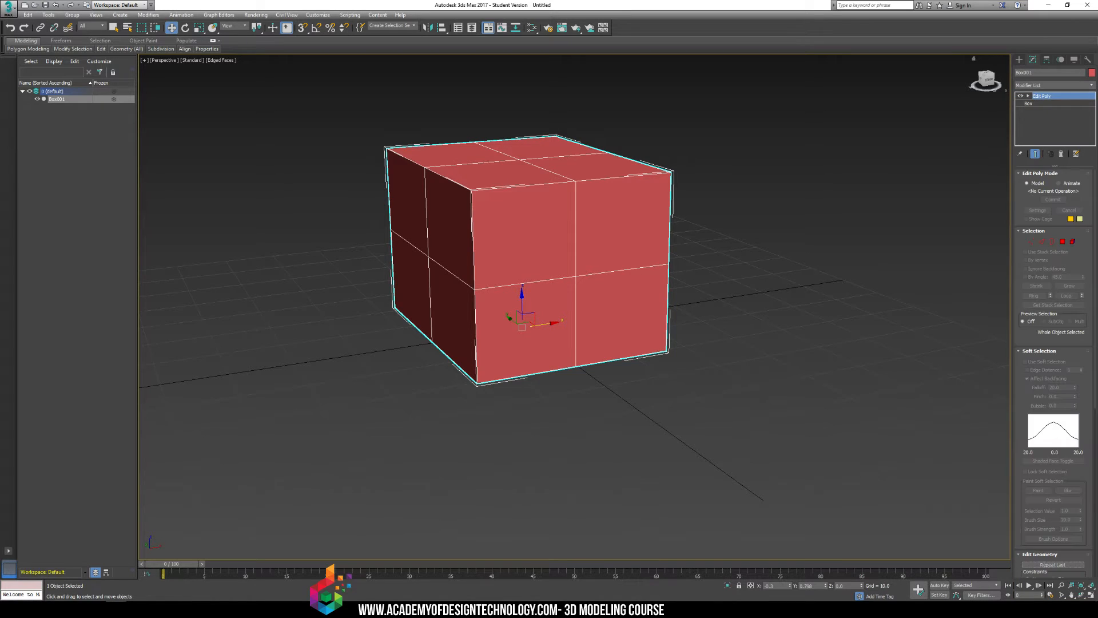
pyautogui.click(1028, 96)
pyautogui.click(1043, 103)
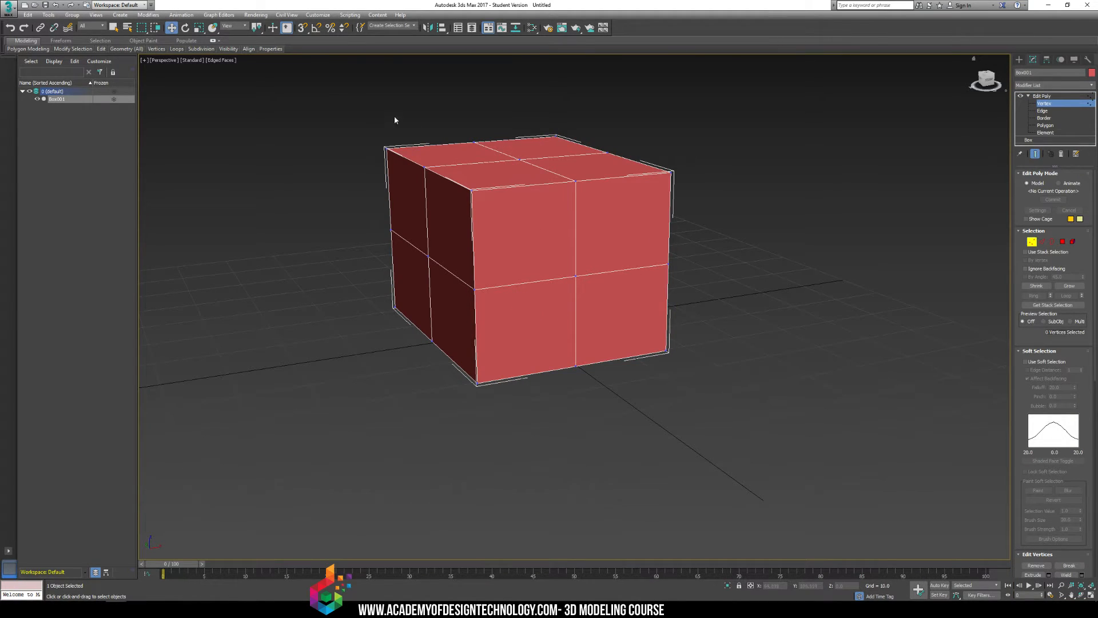
# Step: Shift all the box's vertices sideways off its centre, and distort it by raising six top vertices and lowering the mid-height side vertices
pyautogui.moveTo(335, 88); pyautogui.dragTo(704, 454)
pyautogui.moveTo(537, 243); pyautogui.dragTo(305, 312)
pyautogui.moveTo(307, 94); pyautogui.dragTo(445, 277)
pyautogui.moveTo(368, 181); pyautogui.dragTo(369, 132)
pyautogui.moveTo(324, 251); pyautogui.dragTo(376, 230, button='middle')
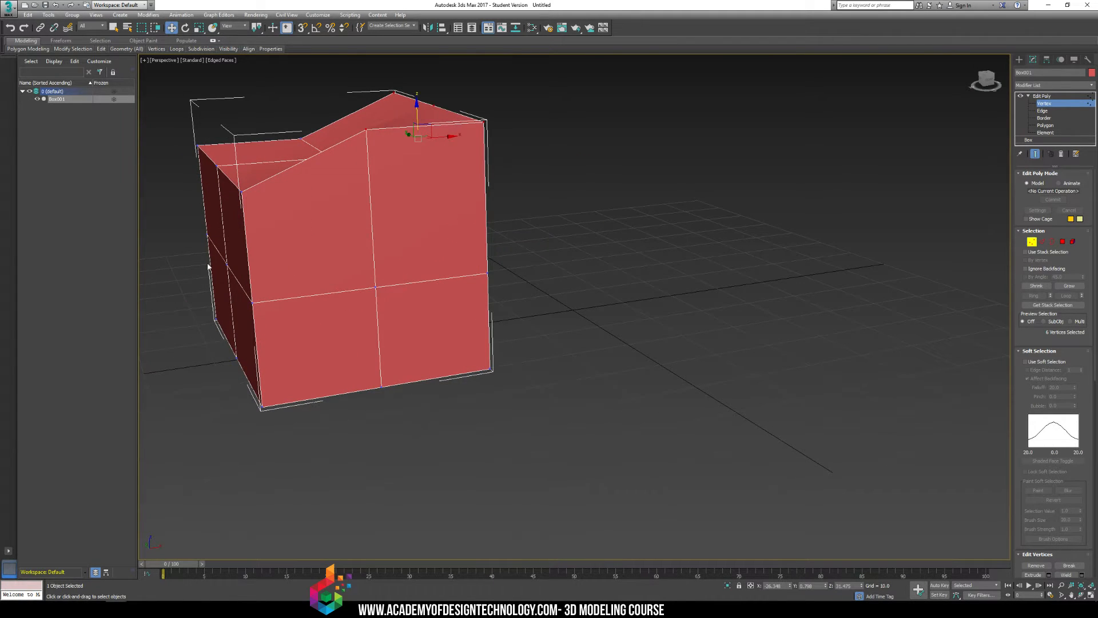
pyautogui.moveTo(210, 267); pyautogui.dragTo(209, 352)
pyautogui.click(522, 242)
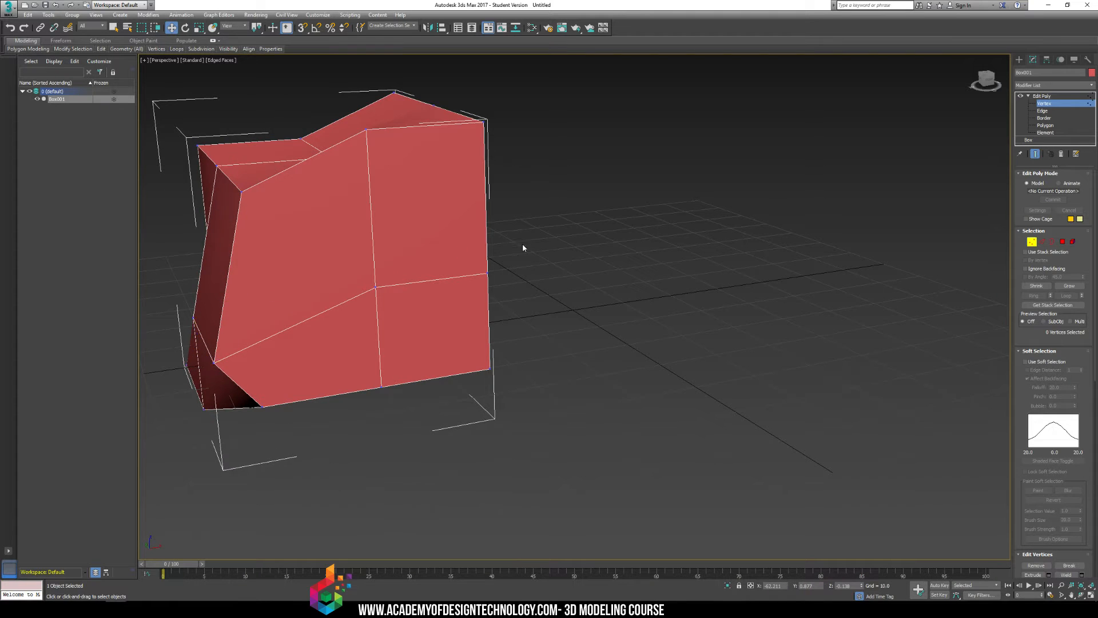
# Step: Leave the distorted box's vertex editing and open its pivot adjustment options
pyautogui.scroll(-5, 509, 229)
pyautogui.click(1042, 96)
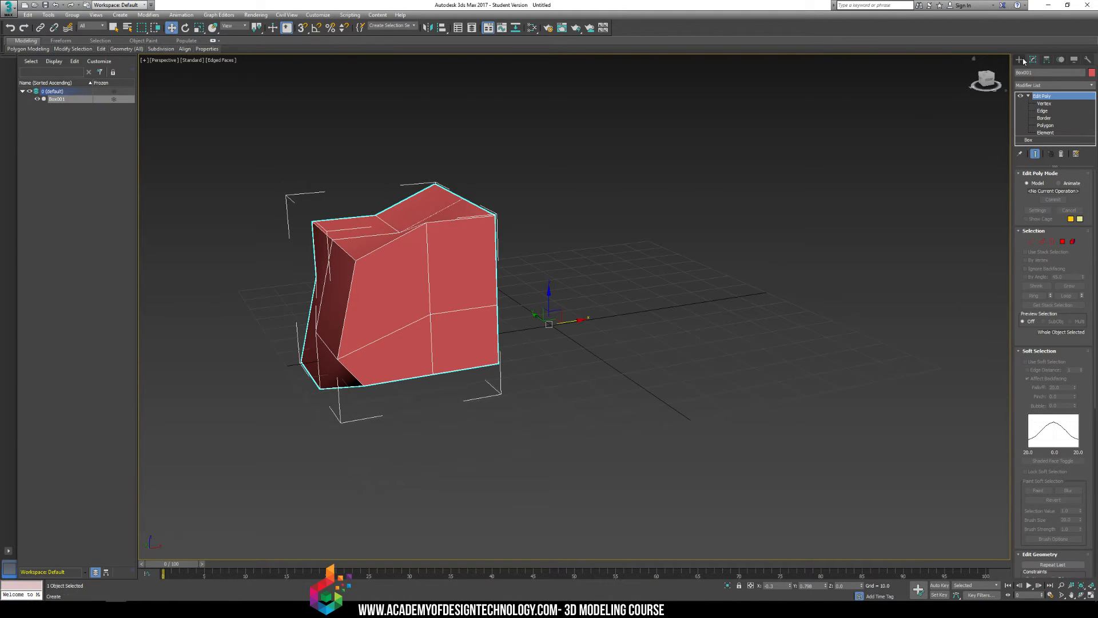
pyautogui.click(1020, 60)
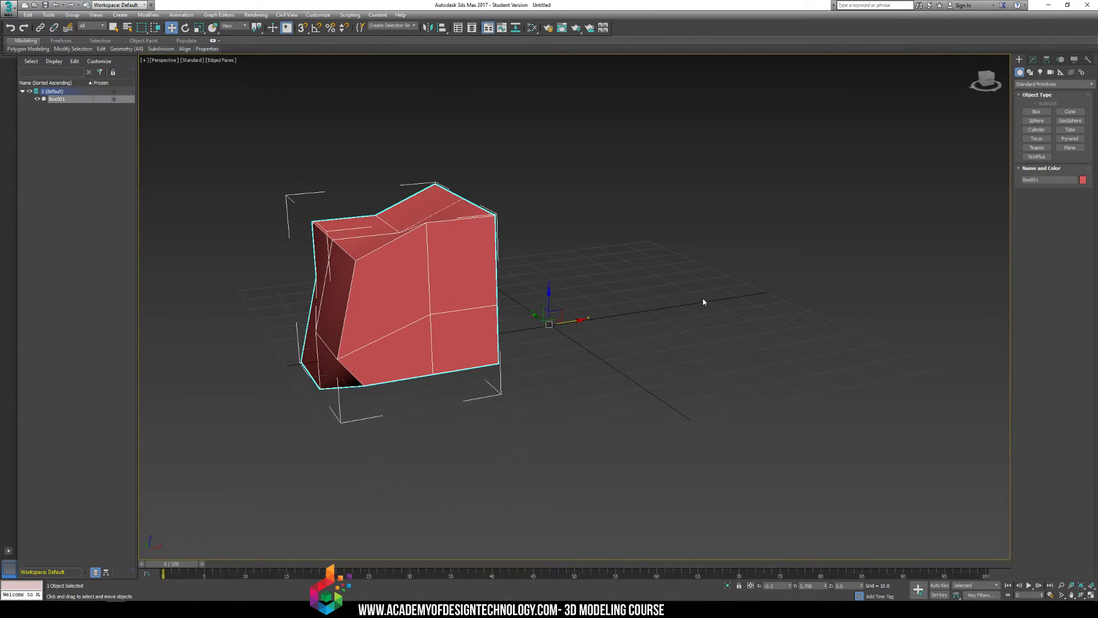
pyautogui.keyDown('alt'); pyautogui.moveTo(597, 269); pyautogui.dragTo(513, 318, button='middle'); pyautogui.keyUp('alt')
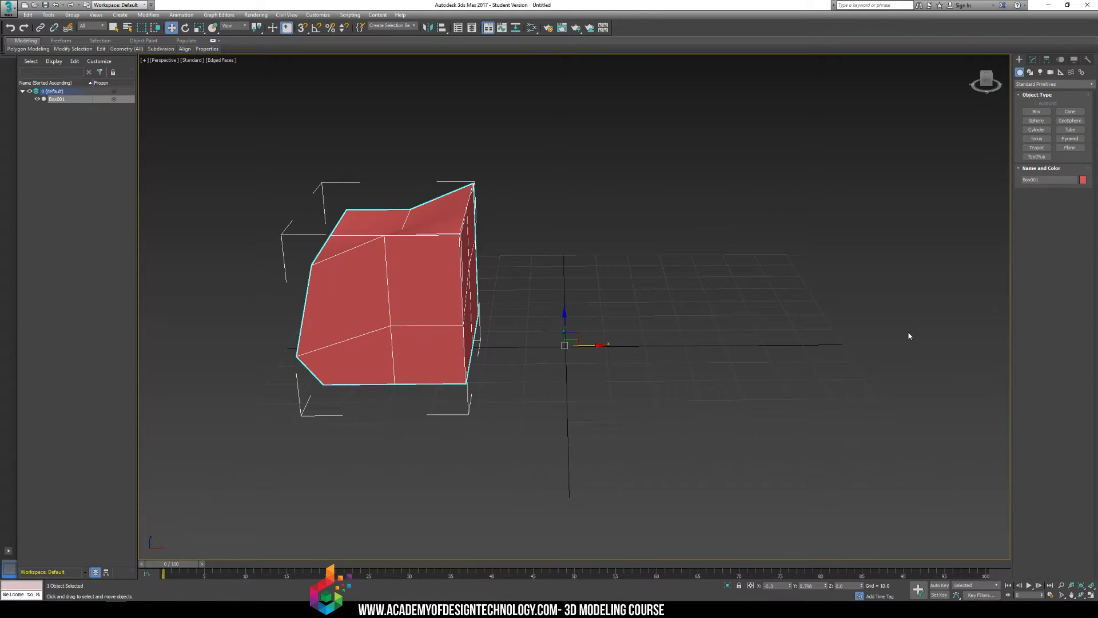
pyautogui.keyDown('alt'); pyautogui.moveTo(641, 327); pyautogui.dragTo(722, 325, button='middle'); pyautogui.keyUp('alt')
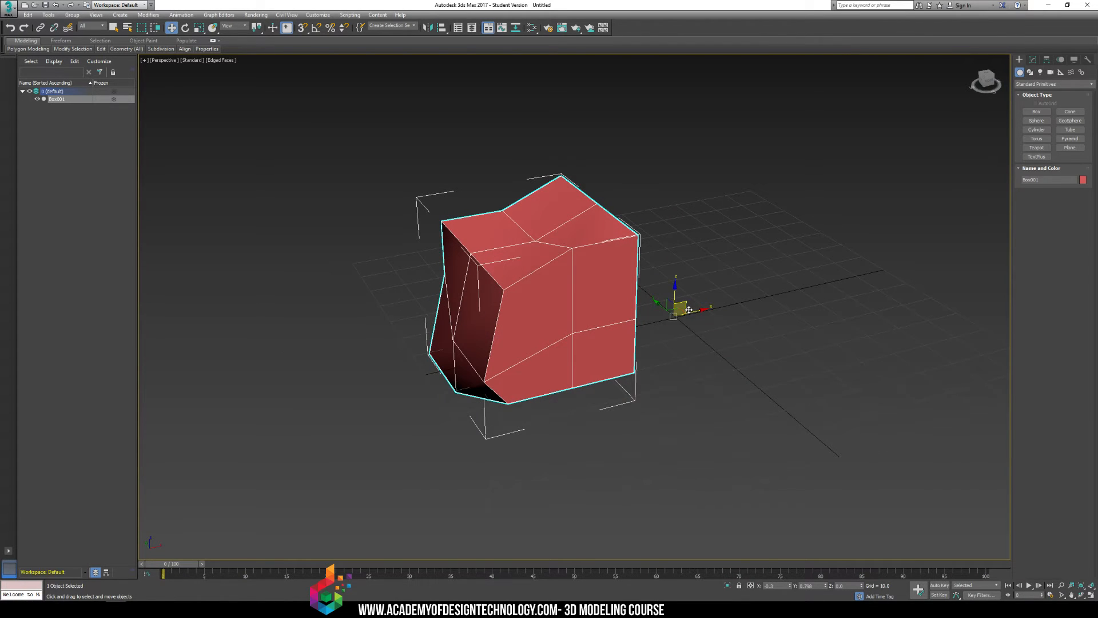
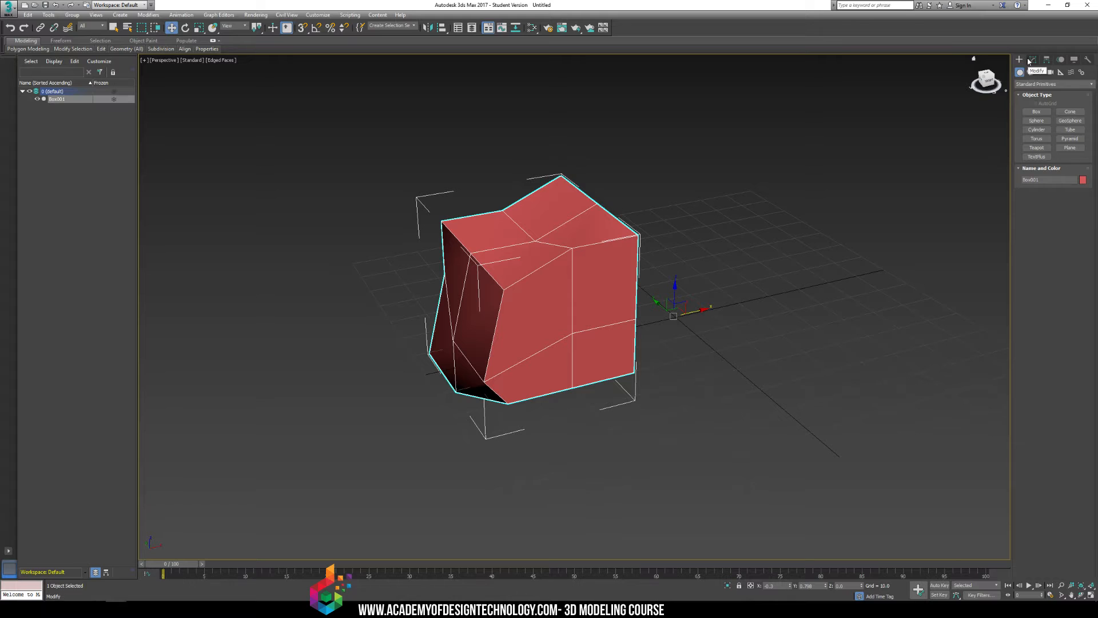
pyautogui.click(1032, 61)
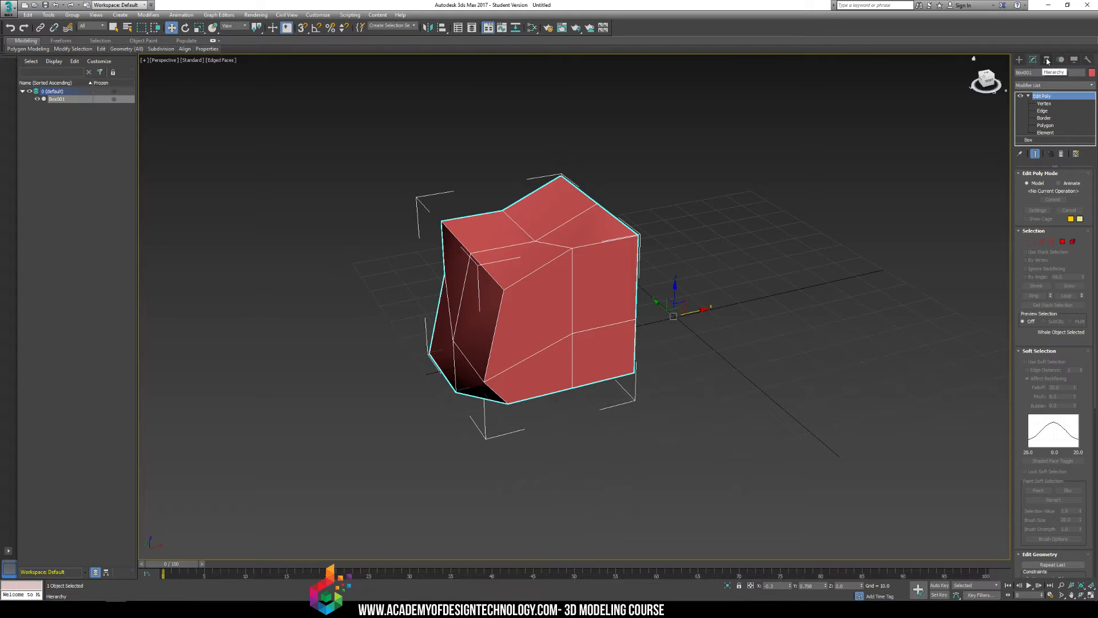
pyautogui.click(1047, 60)
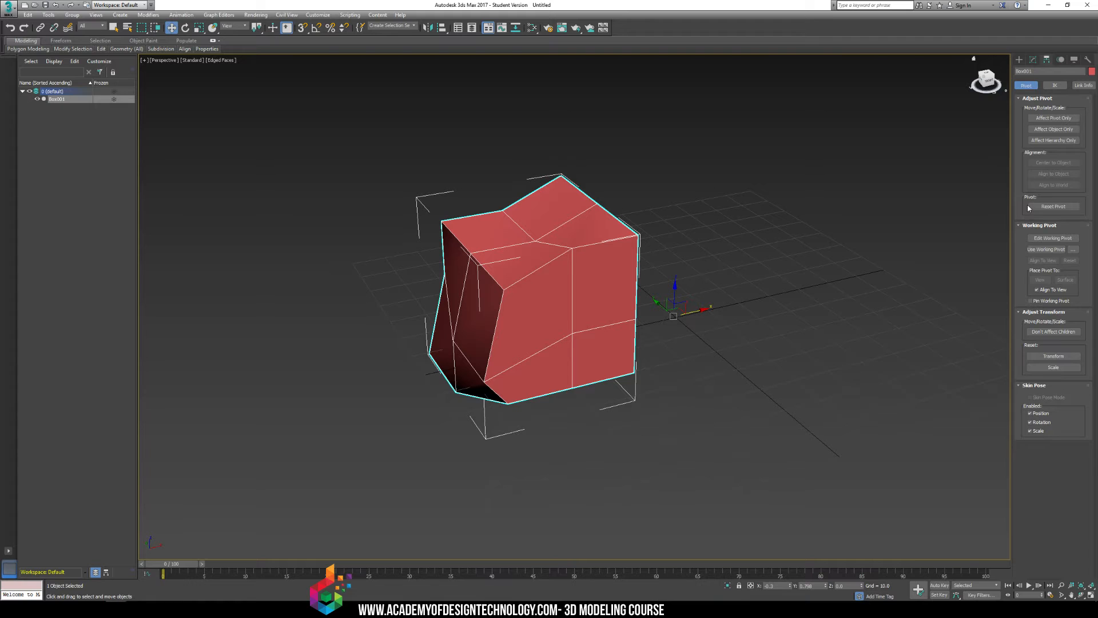
# Step: Try moving the box along X and rotating it about its off-centre pivot, and undo both transforms
pyautogui.keyDown('alt'); pyautogui.moveTo(831, 223); pyautogui.dragTo(730, 281, button='middle'); pyautogui.keyUp('alt')
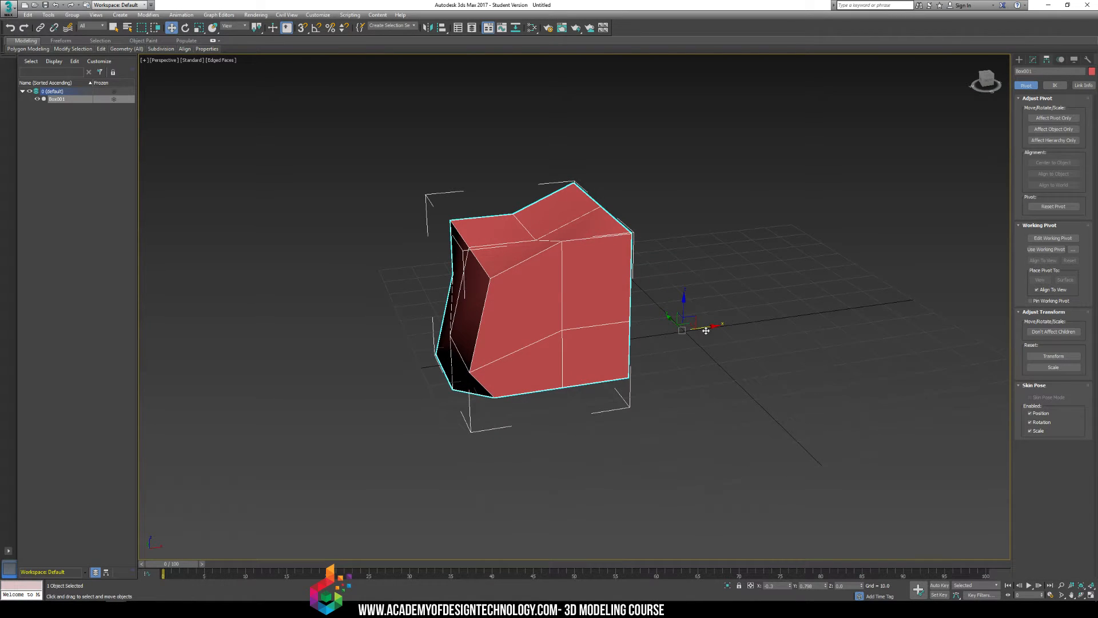
pyautogui.keyDown('alt'); pyautogui.moveTo(706, 331); pyautogui.dragTo(781, 348, button='middle'); pyautogui.keyUp('alt')
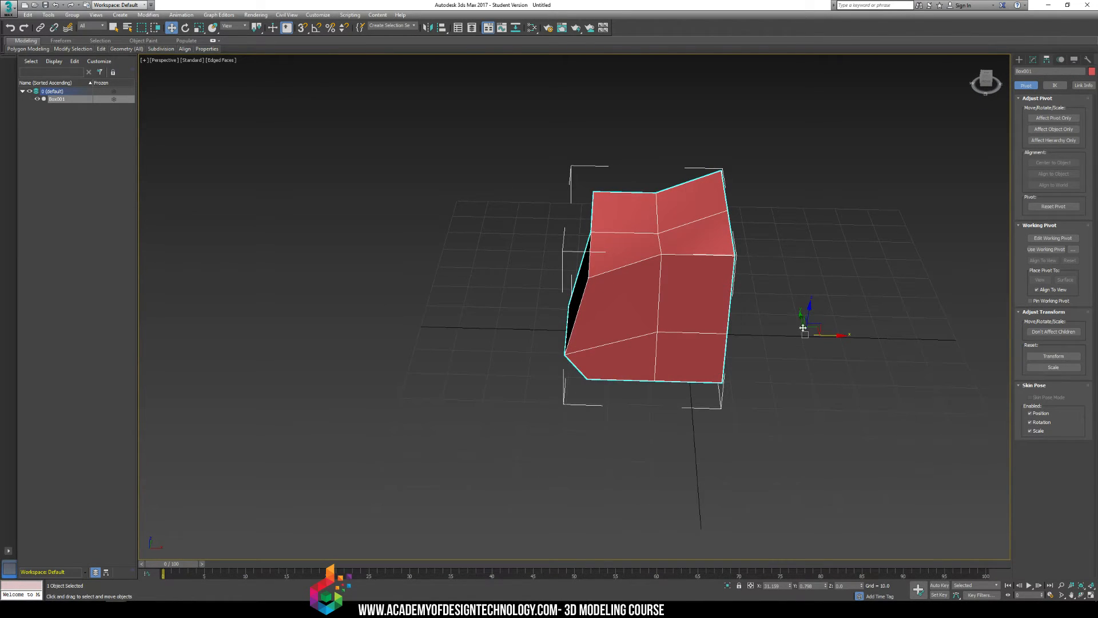
pyautogui.press('e')
pyautogui.moveTo(819, 318); pyautogui.dragTo(717, 359)
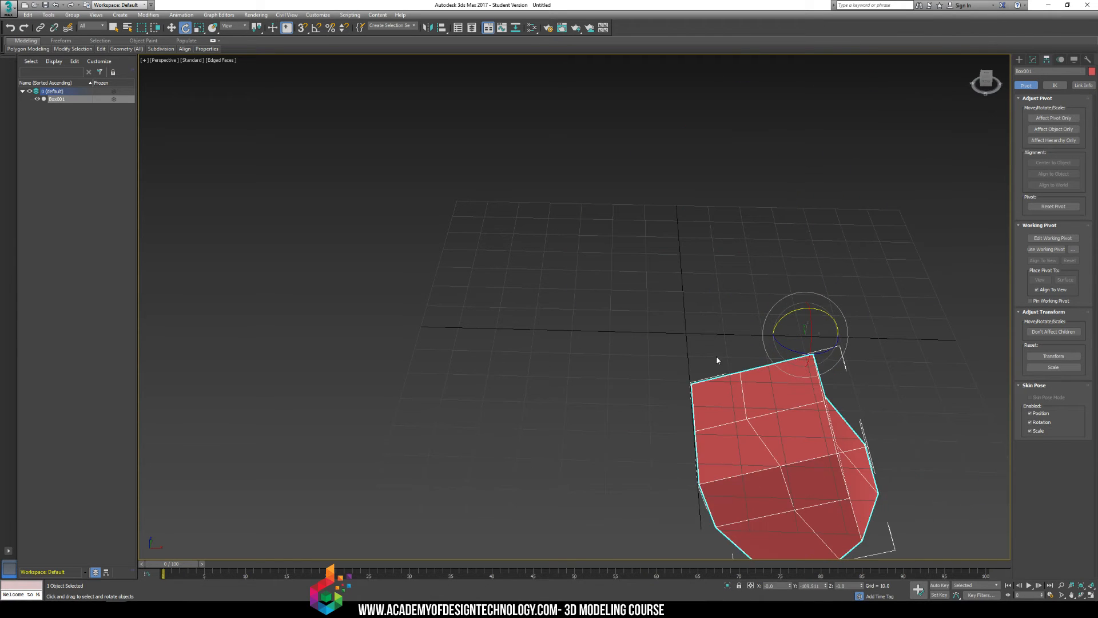
pyautogui.hotkey('ctrl', 'z')
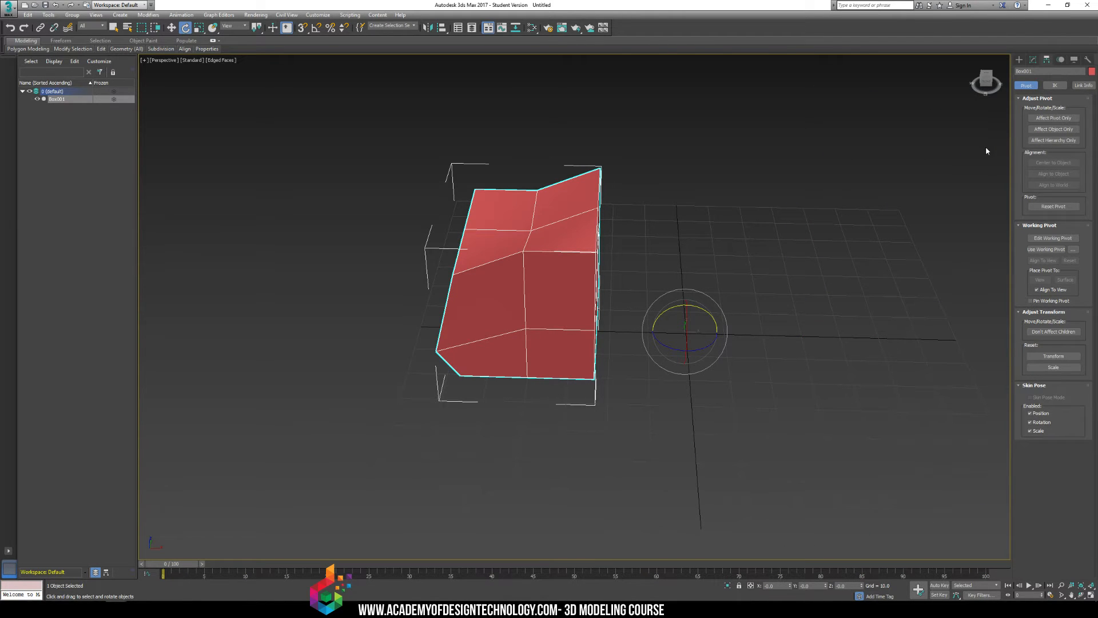
# Step: Enable Affect Pivot Only and move the pivot along X to the bottom of the box's nearest side face
pyautogui.press('w')
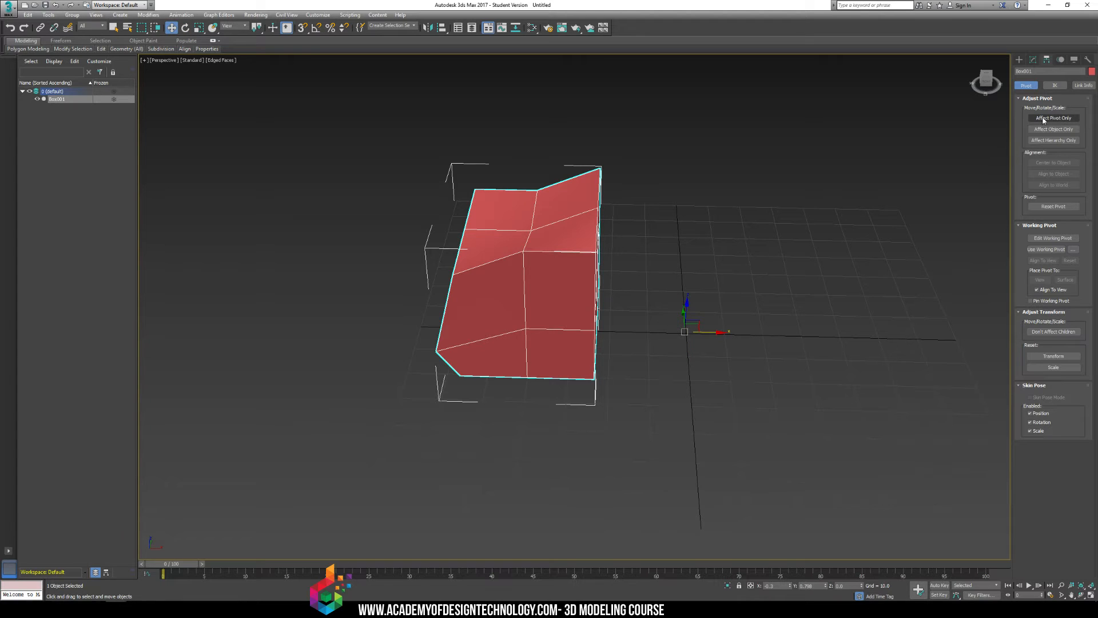
pyautogui.click(1046, 118)
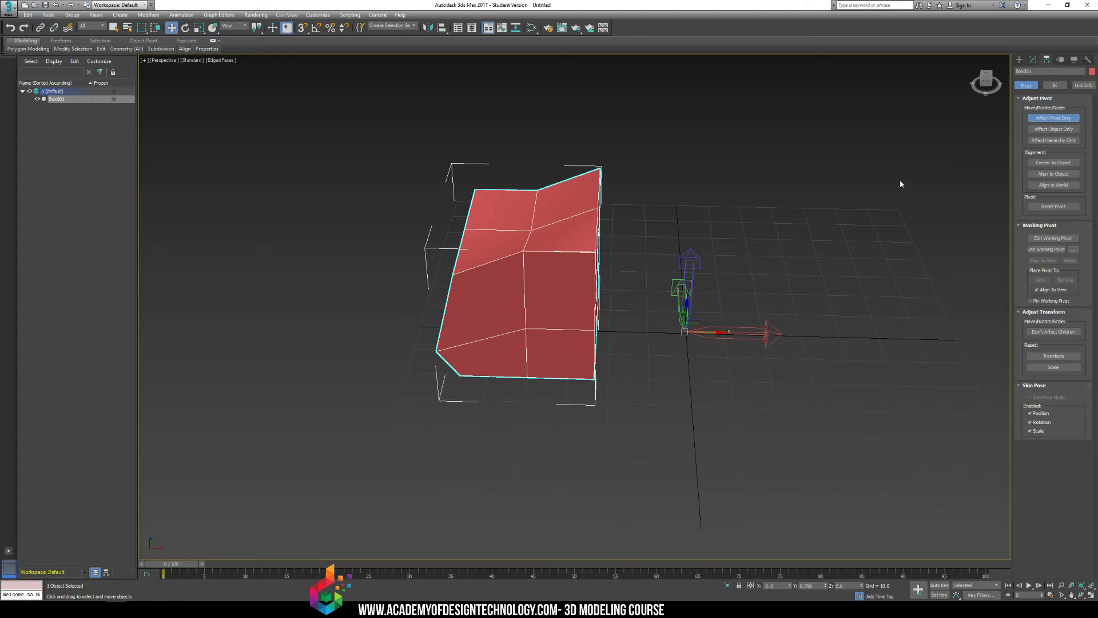
pyautogui.keyDown('alt'); pyautogui.moveTo(739, 246); pyautogui.dragTo(691, 296, button='middle'); pyautogui.keyUp('alt')
pyautogui.scroll(3, 687, 295)
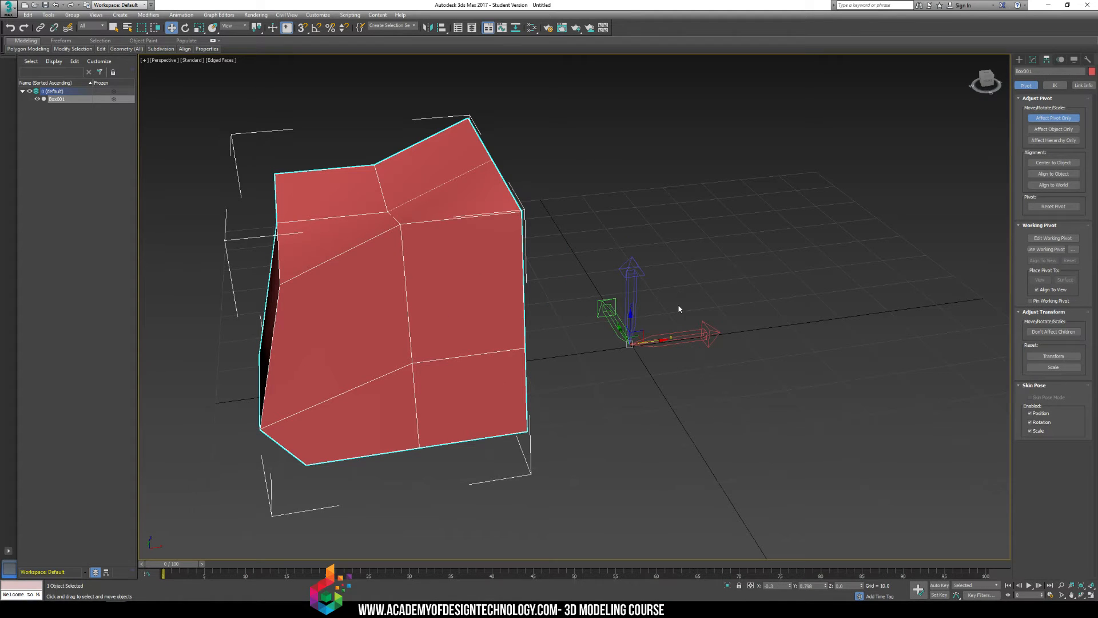
pyautogui.keyDown('alt'); pyautogui.moveTo(660, 340); pyautogui.dragTo(722, 395, button='middle'); pyautogui.keyUp('alt')
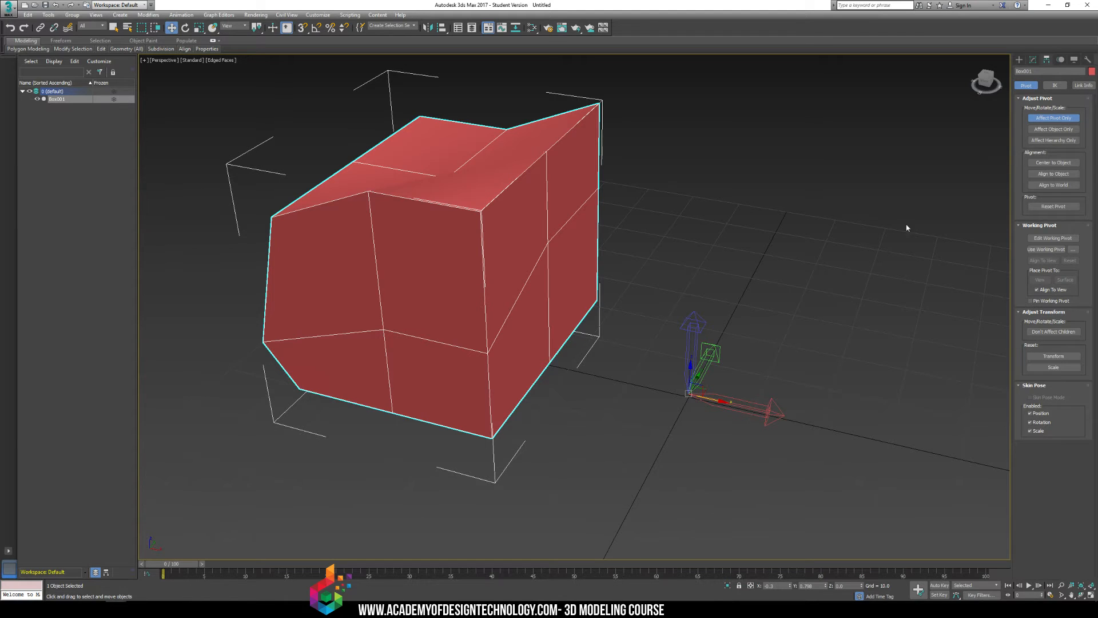
pyautogui.moveTo(725, 403); pyautogui.dragTo(585, 419)
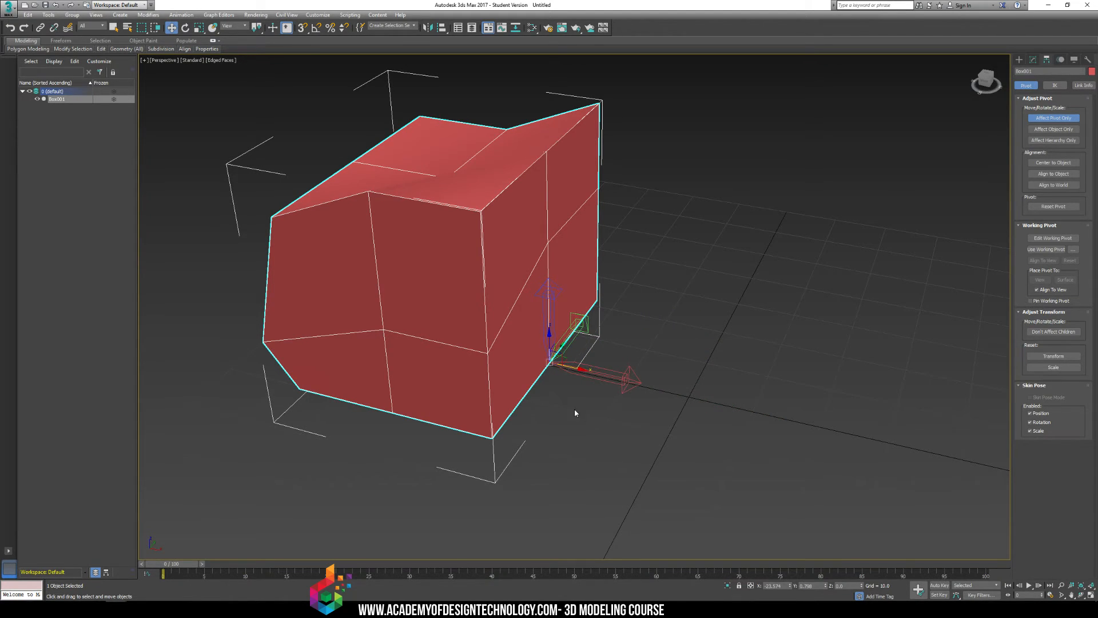
pyautogui.moveTo(574, 411)
pyautogui.keyDown('alt'); pyautogui.mouseDown(button='middle')
pyautogui.moveTo(589, 396)
pyautogui.moveTo(588, 421)
pyautogui.mouseUp(button='middle'); pyautogui.keyUp('alt')
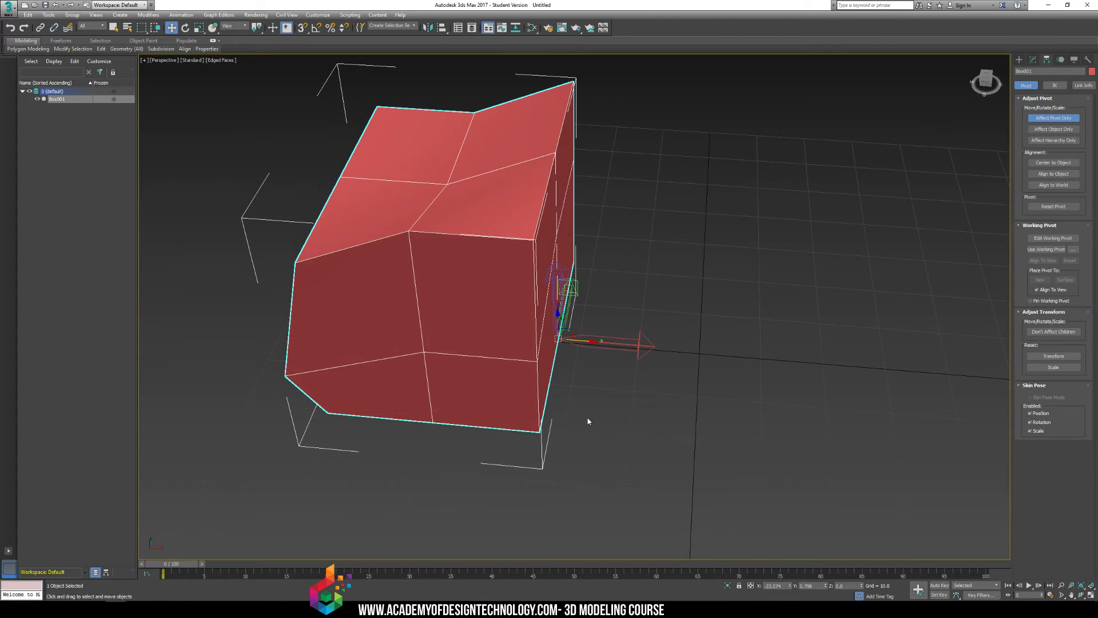
# Step: Switch to the four-viewport layout and fine-tune the pivot's X position against the box's bottom corner in the Front view
pyautogui.click(1091, 595)
pyautogui.scroll(3, 385, 412)
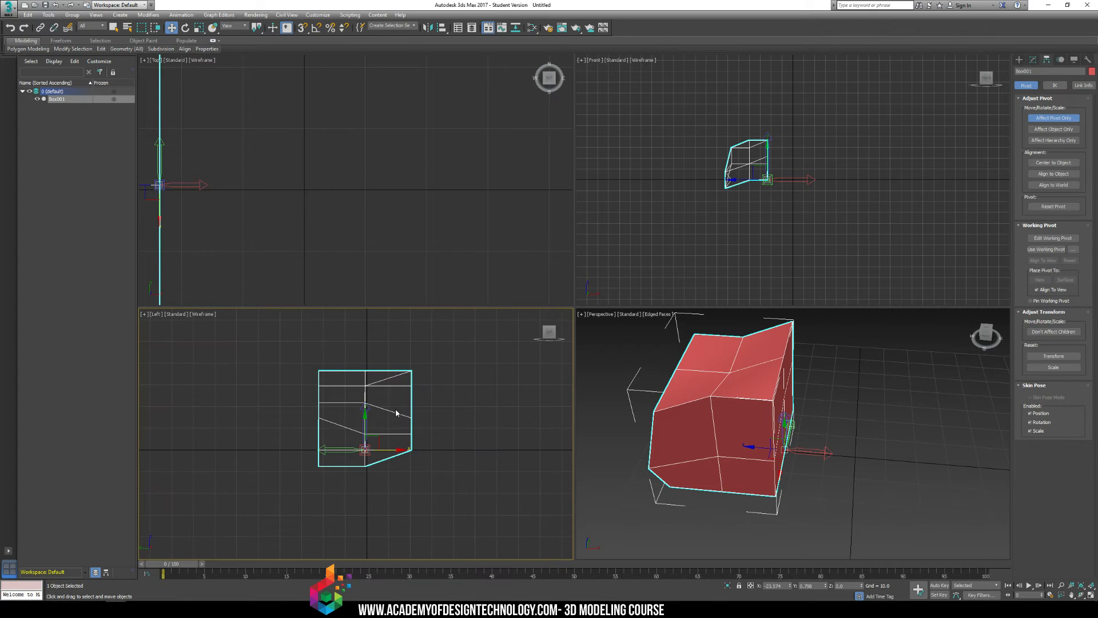
pyautogui.scroll(8, 756, 215)
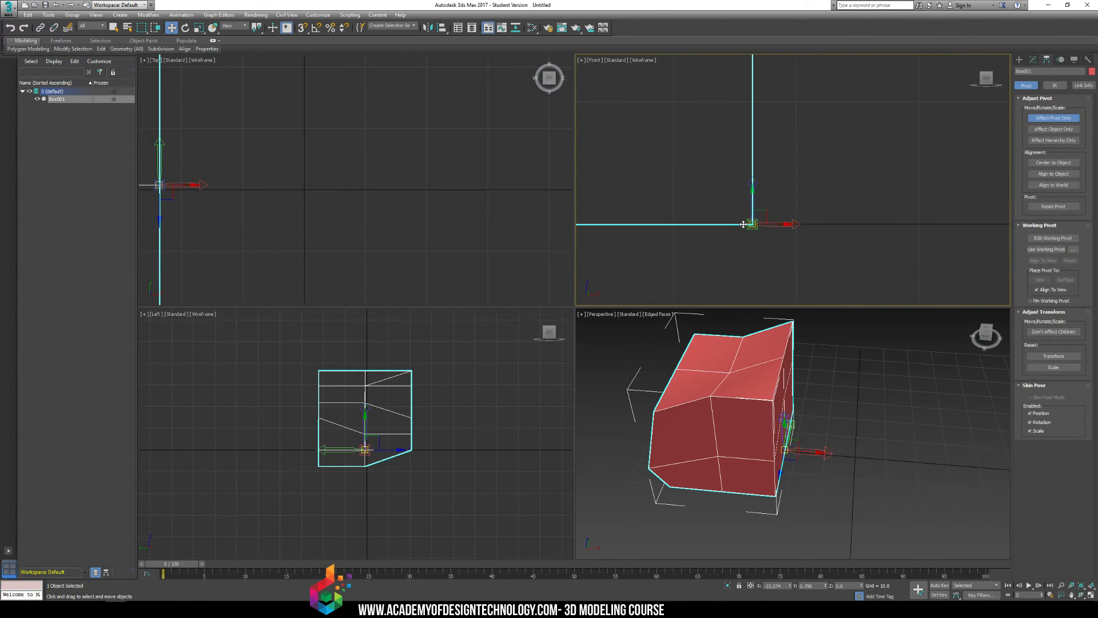
pyautogui.scroll(1, 759, 231)
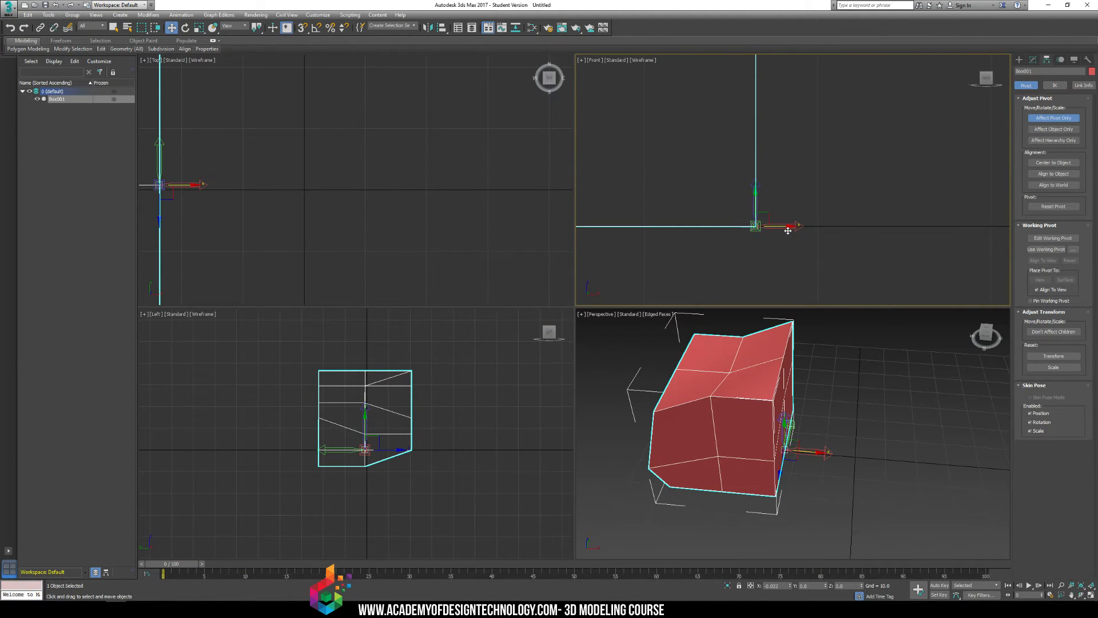
pyautogui.moveTo(787, 230); pyautogui.dragTo(788, 229)
pyautogui.moveTo(819, 387)
pyautogui.mouseDown(button='middle')
pyautogui.moveTo(843, 372)
pyautogui.moveTo(782, 368)
pyautogui.moveTo(829, 370)
pyautogui.moveTo(816, 368)
pyautogui.mouseUp(button='middle')
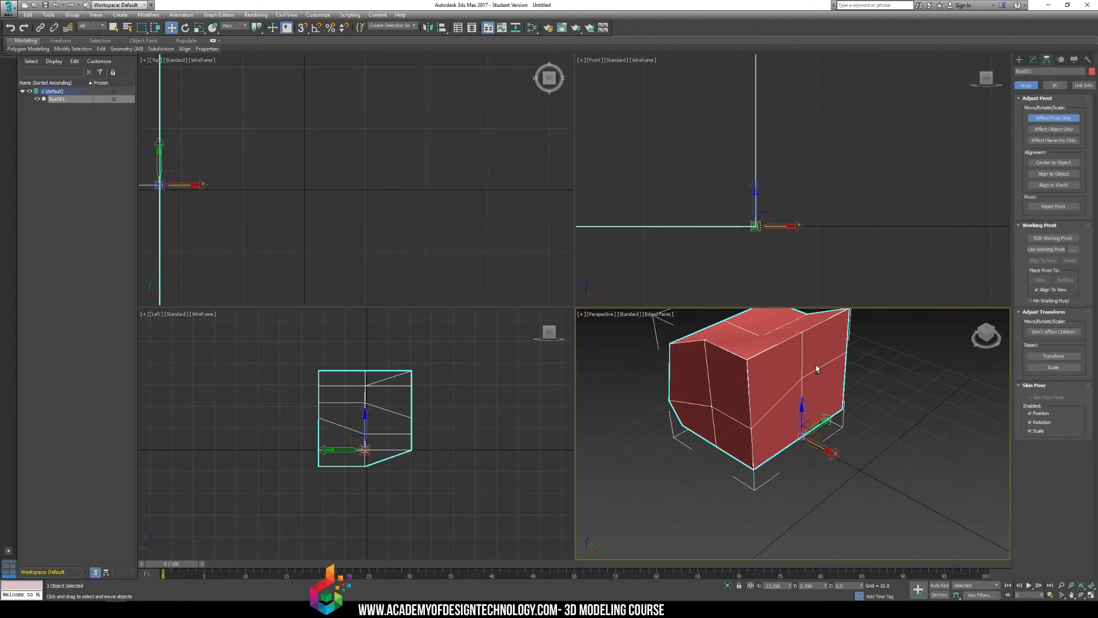
pyautogui.keyDown('alt'); pyautogui.moveTo(770, 441); pyautogui.dragTo(827, 397, button='middle'); pyautogui.keyUp('alt')
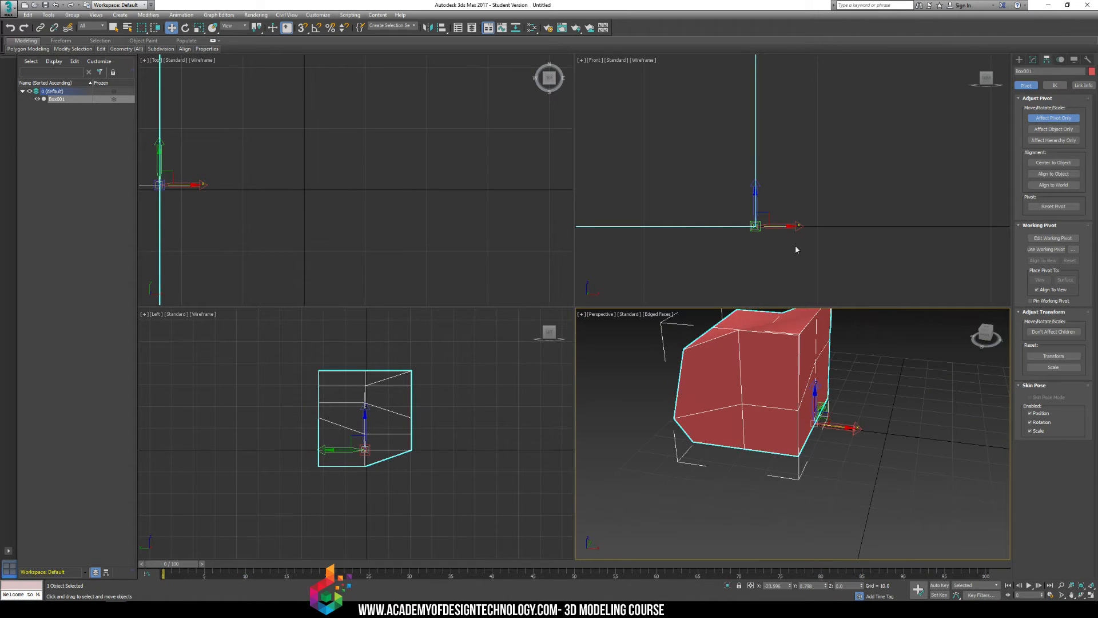
# Step: Move the pivot in the Front view from the bottom corner to the central vertex of the box's mesh
pyautogui.moveTo(796, 249); pyautogui.dragTo(779, 207, button='middle')
pyautogui.scroll(-2, 772, 255)
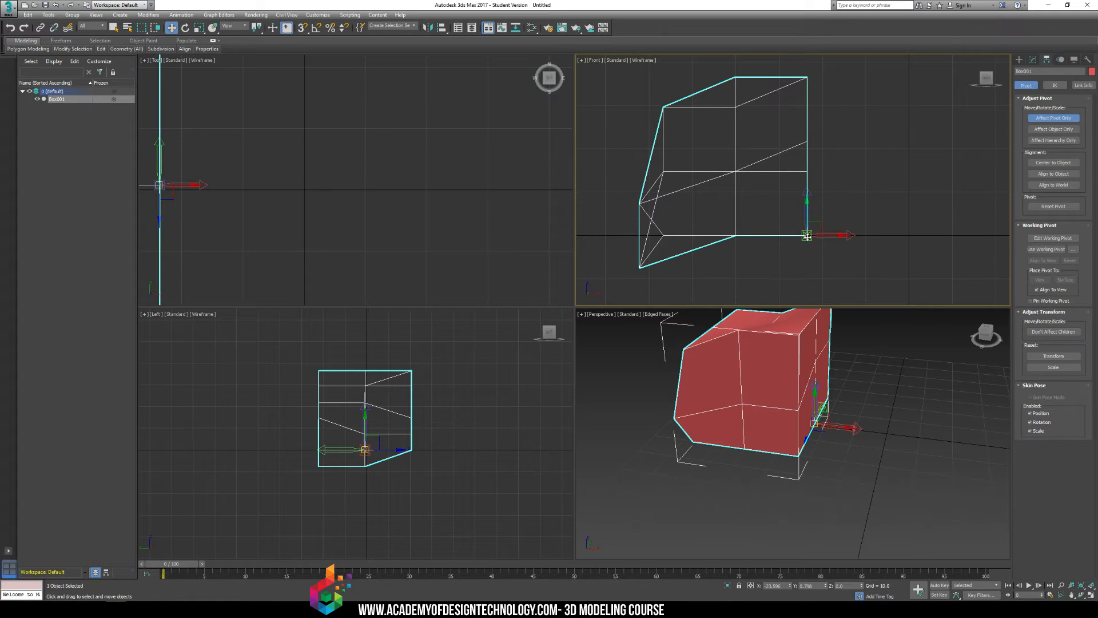
pyautogui.moveTo(806, 234); pyautogui.dragTo(734, 170)
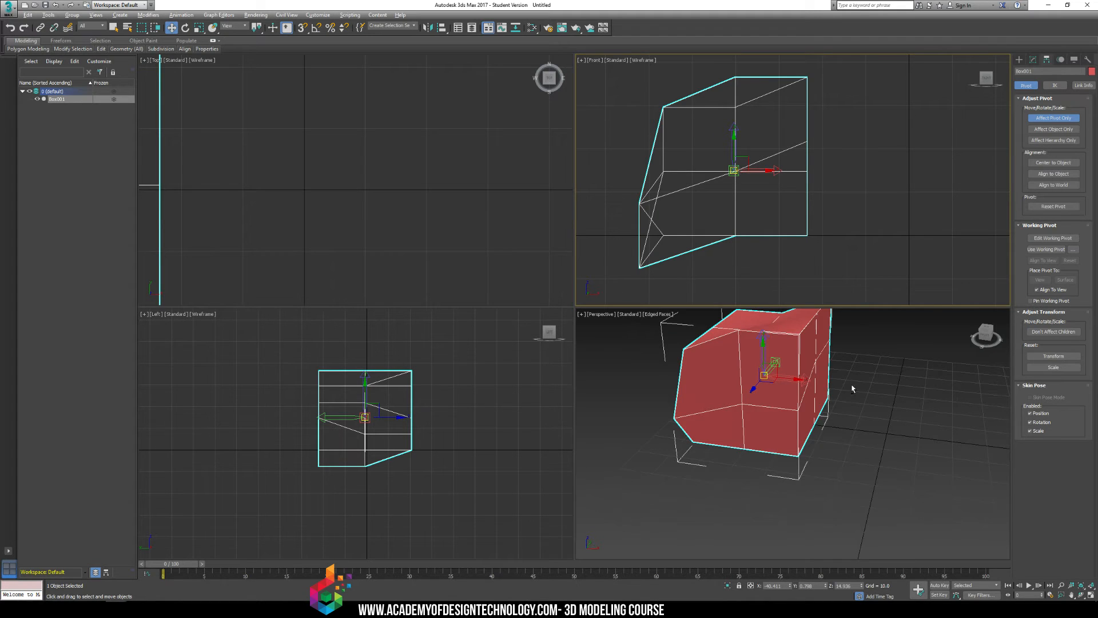
pyautogui.moveTo(853, 389)
pyautogui.keyDown('alt'); pyautogui.mouseDown(button='middle')
pyautogui.moveTo(785, 386)
pyautogui.moveTo(868, 385)
pyautogui.moveTo(871, 397)
pyautogui.mouseUp(button='middle'); pyautogui.keyUp('alt')
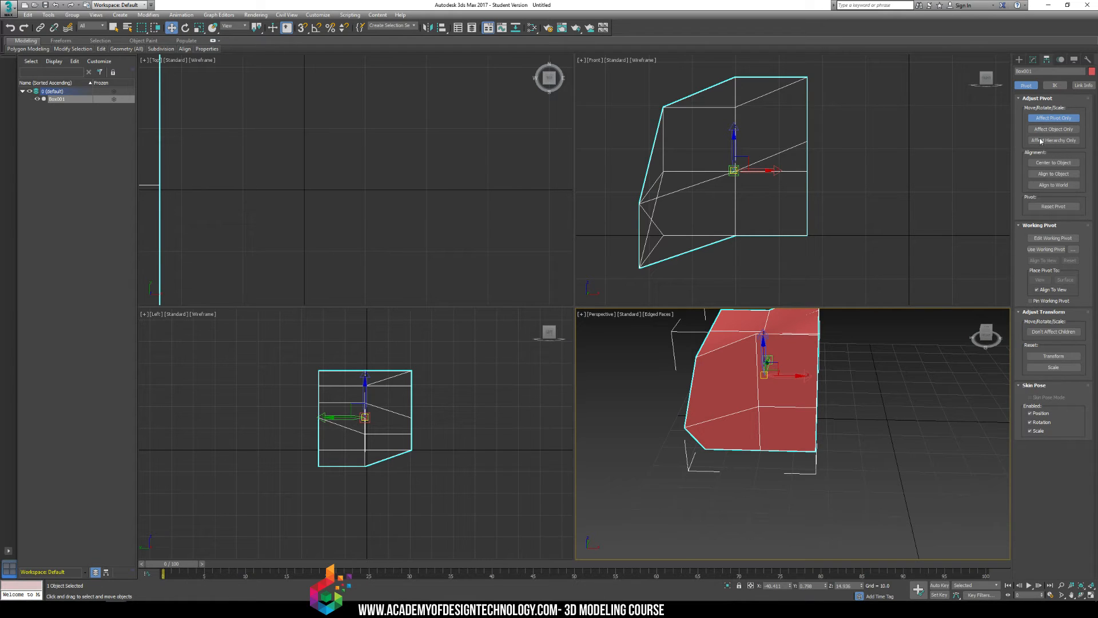
# Step: Align the pivot to the object, reset it, and centre it on the box
pyautogui.click(1040, 173)
pyautogui.click(1045, 210)
pyautogui.click(1046, 208)
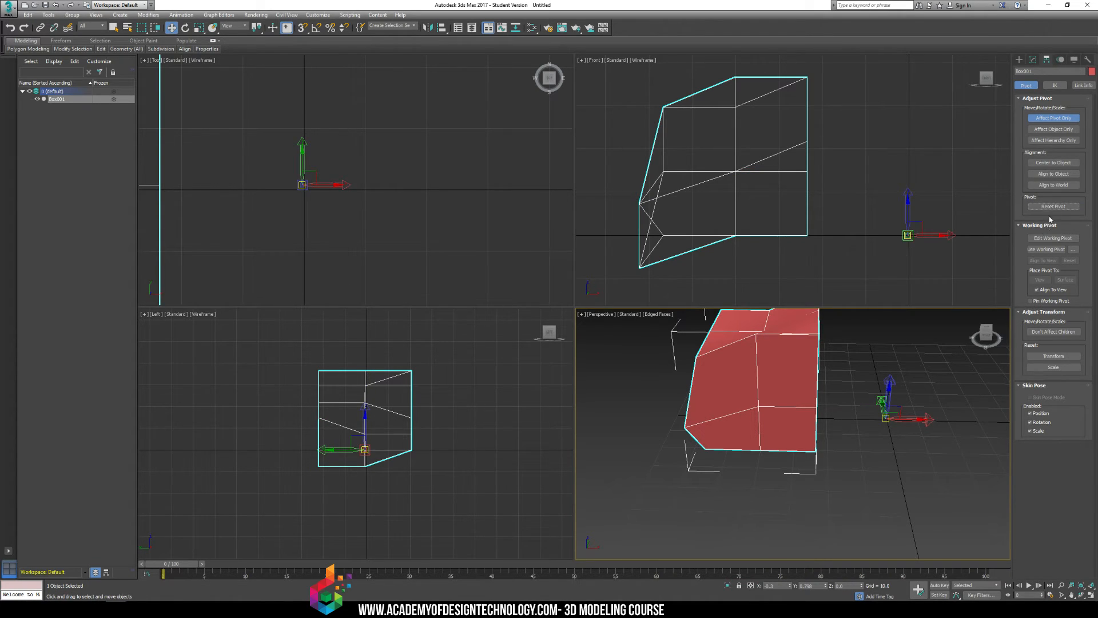
pyautogui.click(1052, 209)
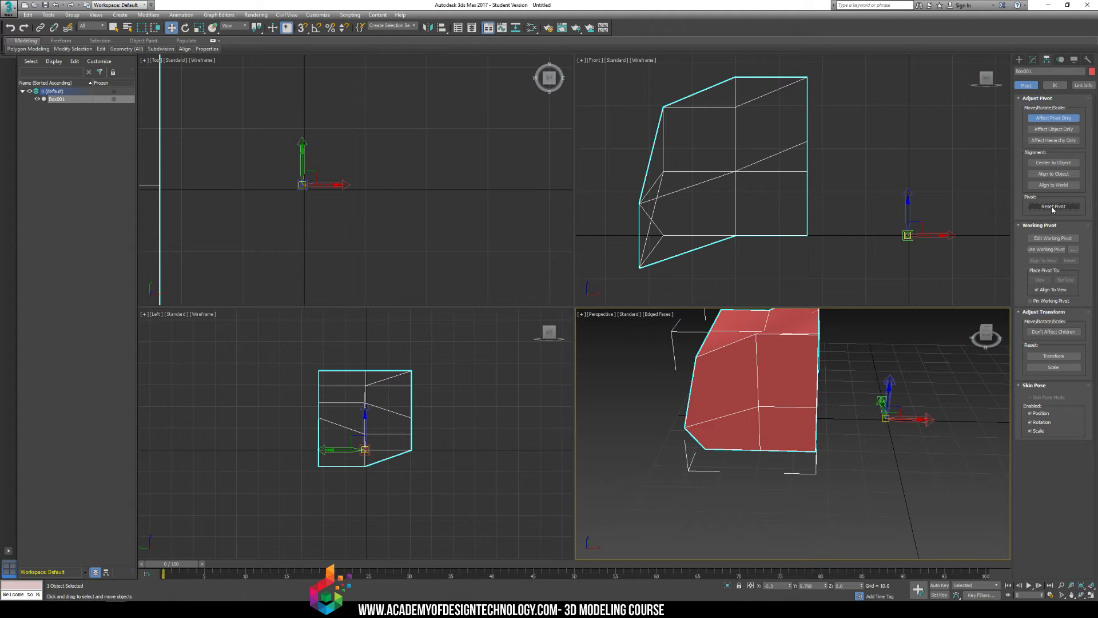
pyautogui.click(1058, 163)
pyautogui.keyDown('alt'); pyautogui.moveTo(840, 360); pyautogui.dragTo(812, 366, button='middle'); pyautogui.keyUp('alt')
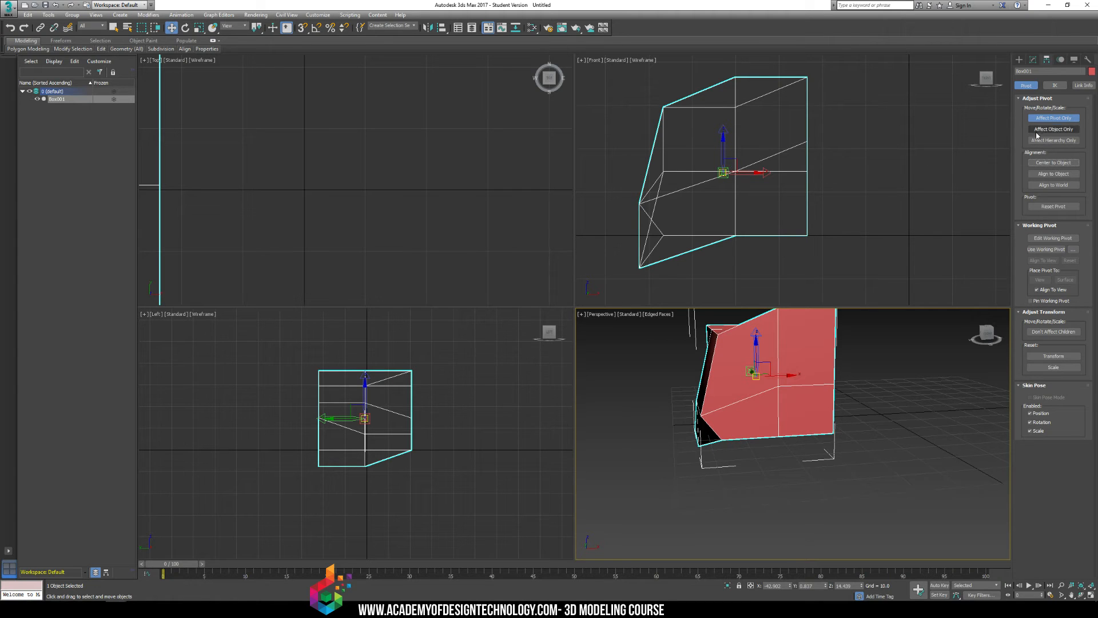
# Step: Delete the distorted box and create a new box about 40 long, 68 wide and 32 high around the grid's centre
pyautogui.click(1022, 59)
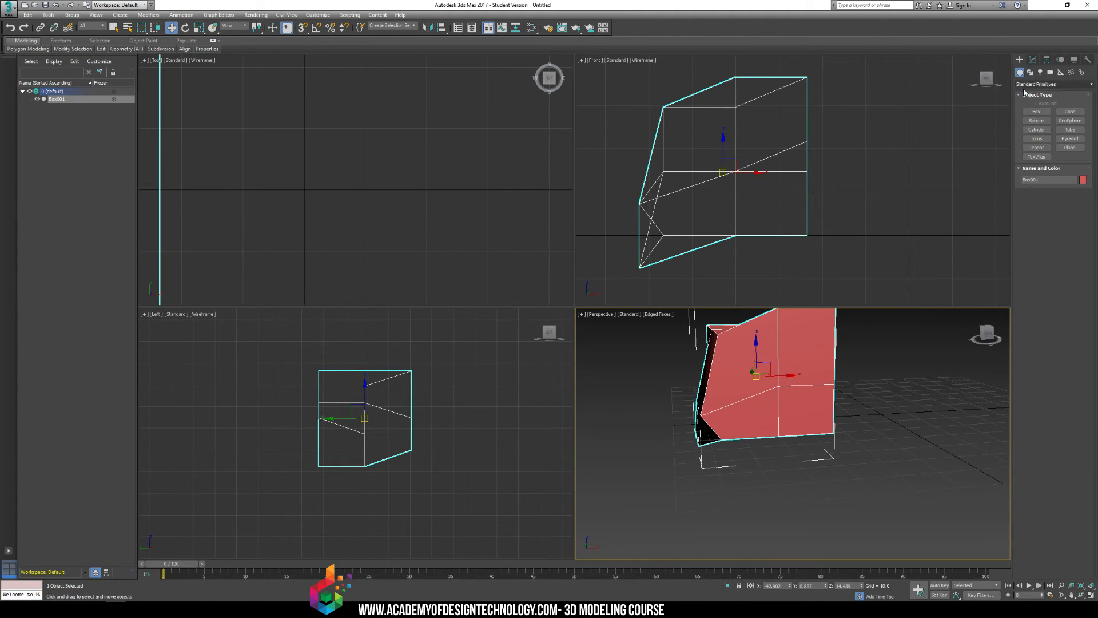
pyautogui.click(1036, 112)
pyautogui.press('Delete')
pyautogui.moveTo(776, 400)
pyautogui.keyDown('alt'); pyautogui.mouseDown(button='middle')
pyautogui.moveTo(730, 444)
pyautogui.moveTo(792, 444)
pyautogui.moveTo(816, 397)
pyautogui.mouseUp(button='middle'); pyautogui.keyUp('alt')
pyautogui.moveTo(823, 382); pyautogui.dragTo(738, 507)
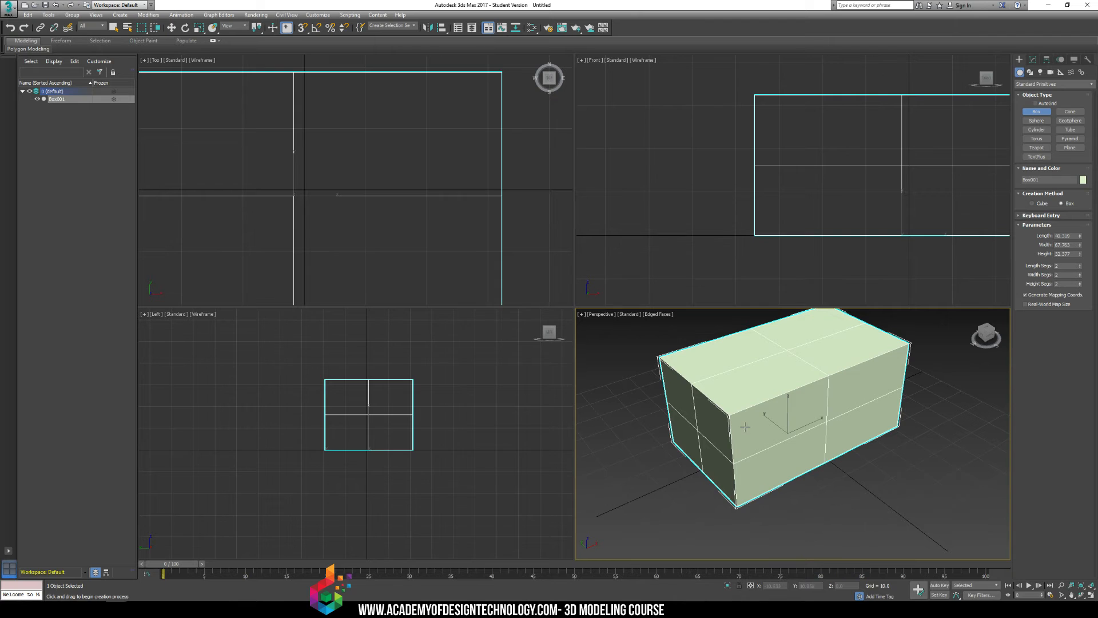
# Step: Create a second, flat box in the Top view slightly overlapping the first box's outline, about 42 by 71 and 5 high
pyautogui.moveTo(339, 171); pyautogui.dragTo(356, 169, button='middle')
pyautogui.scroll(-3, 356, 168)
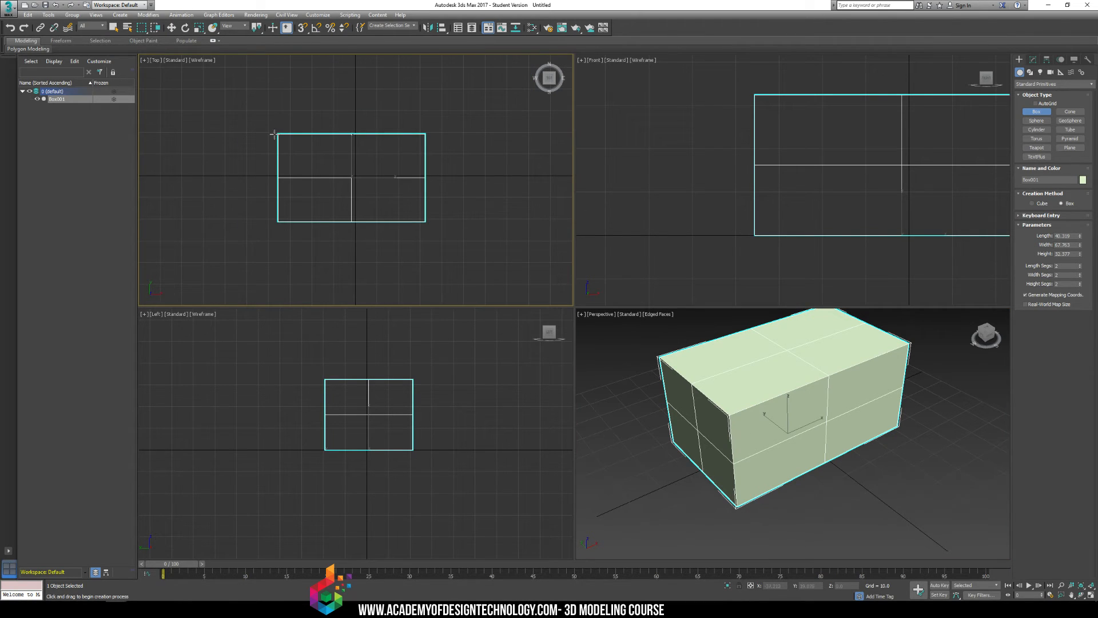
pyautogui.moveTo(273, 134); pyautogui.dragTo(428, 222)
pyautogui.click(398, 272)
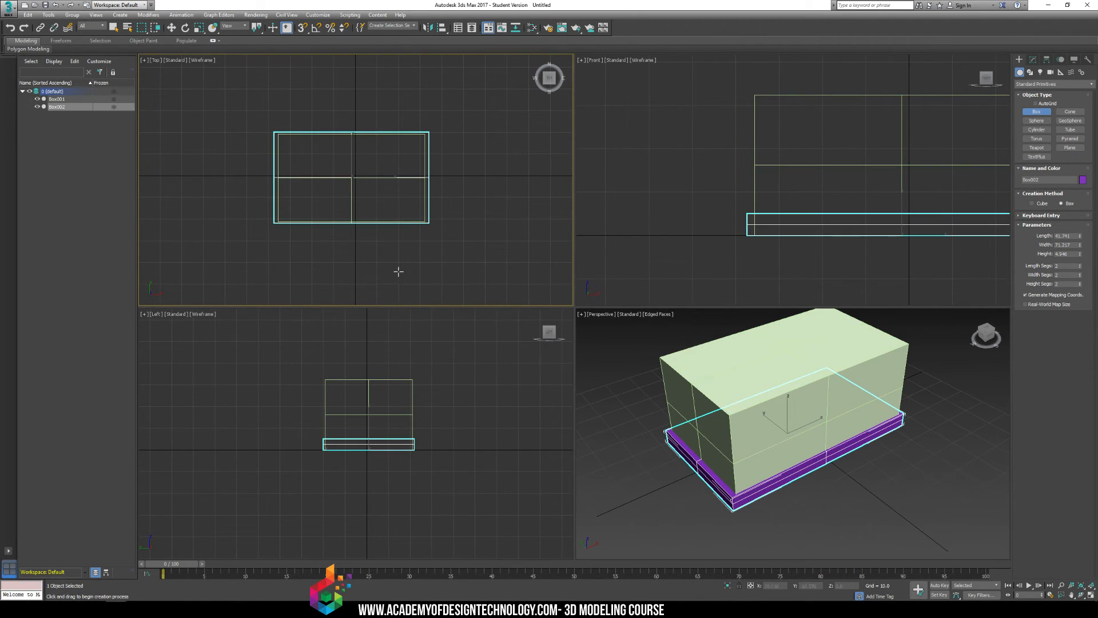
# Step: Raise the flat box onto the top of the larger box as a lid, and nudge it slightly along Y
pyautogui.press('w')
pyautogui.moveTo(375, 429); pyautogui.dragTo(390, 357)
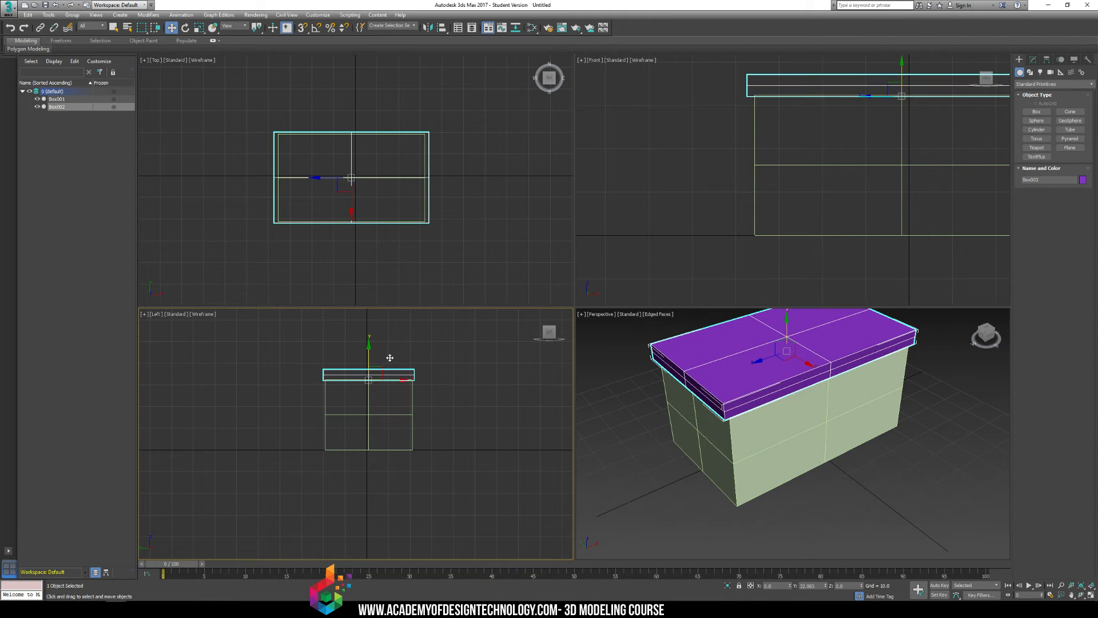
pyautogui.click(701, 496)
pyautogui.keyDown('alt'); pyautogui.moveTo(699, 486); pyautogui.dragTo(746, 379, button='middle'); pyautogui.keyUp('alt')
pyautogui.click(767, 344)
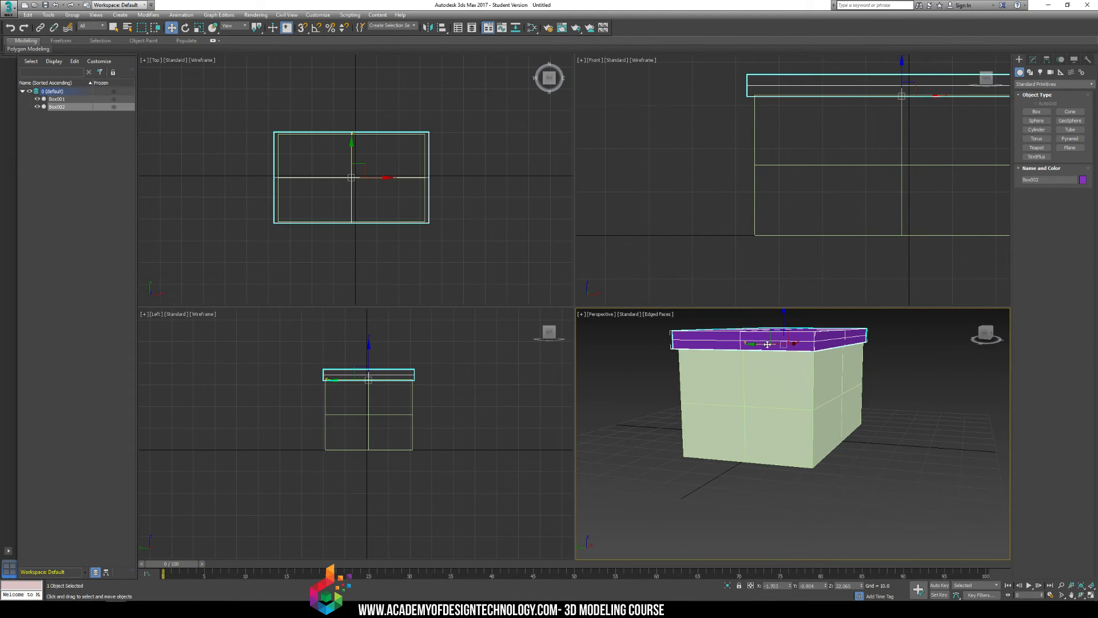
pyautogui.moveTo(767, 344); pyautogui.dragTo(769, 344)
pyautogui.keyDown('alt'); pyautogui.moveTo(646, 375); pyautogui.dragTo(589, 449, button='middle'); pyautogui.keyUp('alt')
pyautogui.scroll(-3, 629, 424)
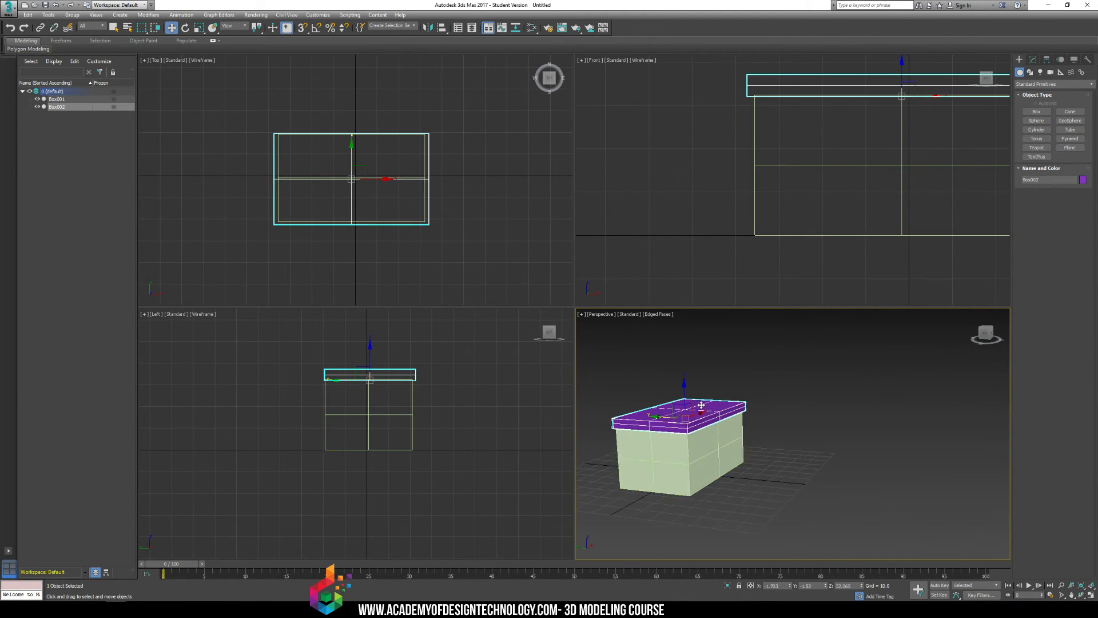
# Step: Try to rotate the lid open around its centred pivot, and undo the rotation
pyautogui.keyDown('alt'); pyautogui.moveTo(701, 405); pyautogui.dragTo(819, 419, button='middle'); pyautogui.keyUp('alt')
pyautogui.scroll(3, 795, 434)
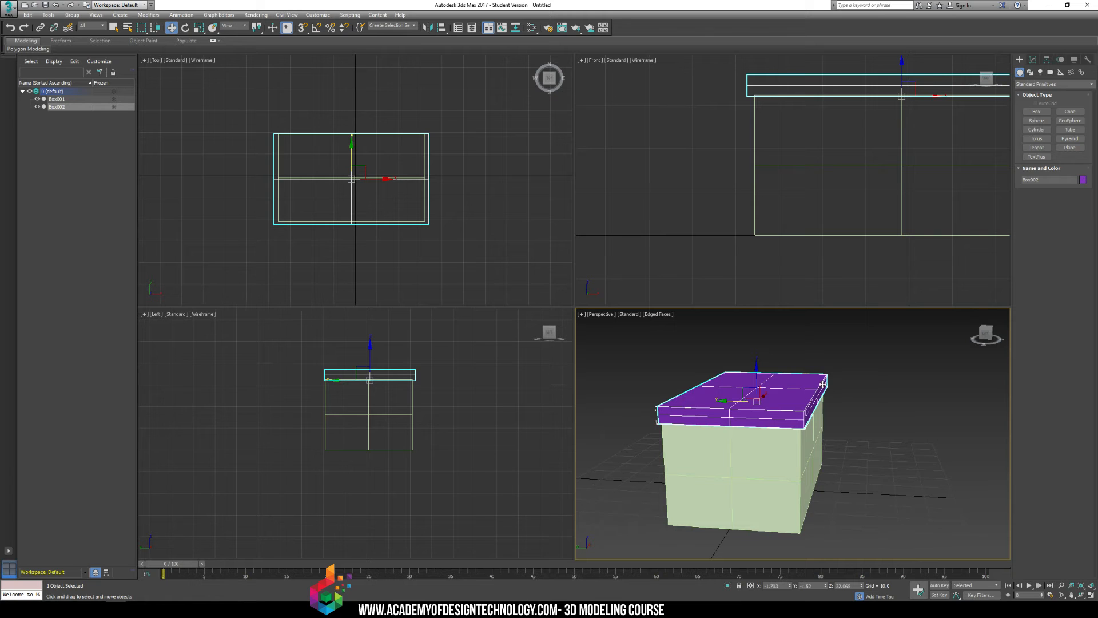
pyautogui.press('e')
pyautogui.keyDown('alt'); pyautogui.moveTo(860, 410); pyautogui.dragTo(882, 392, button='middle'); pyautogui.keyUp('alt')
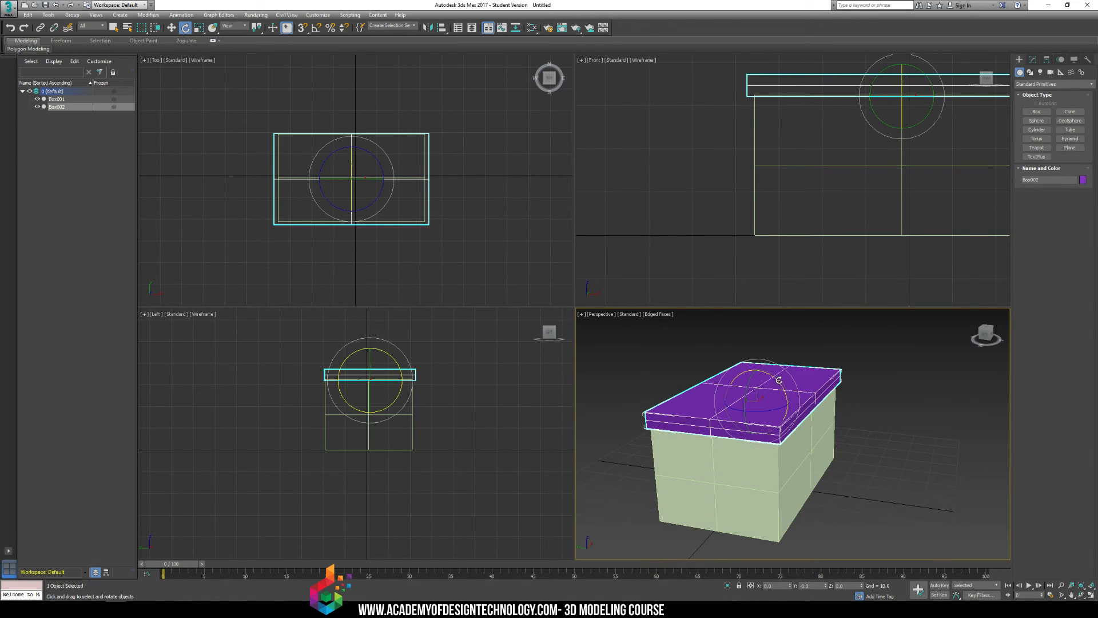
pyautogui.moveTo(778, 378); pyautogui.dragTo(743, 450)
pyautogui.hotkey('ctrl', 'z')
# Step: Restrict transforms to the lid's pivot with Affect Pivot Only and activate the Move tool
pyautogui.scroll(5, 406, 354)
pyautogui.scroll(3, 824, 427)
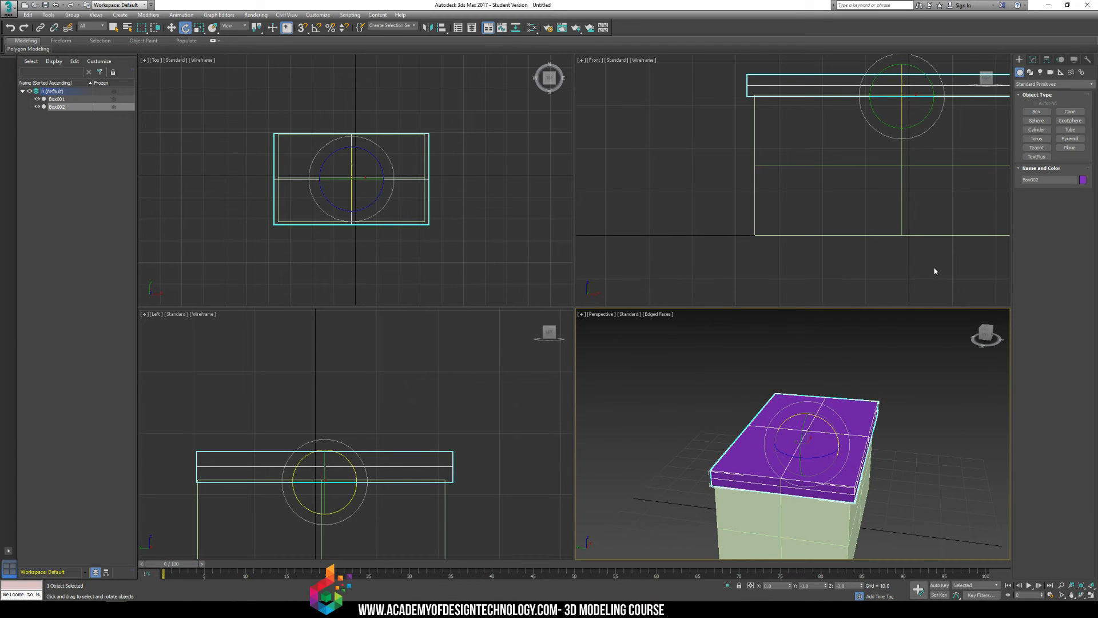
pyautogui.click(1046, 59)
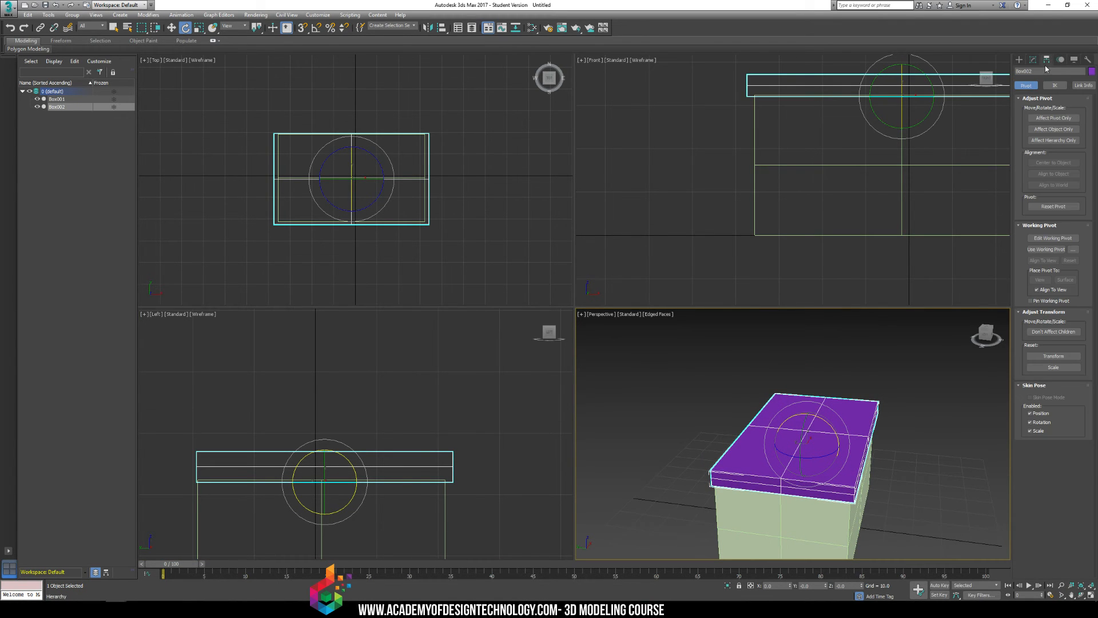
pyautogui.click(1047, 118)
pyautogui.press('w')
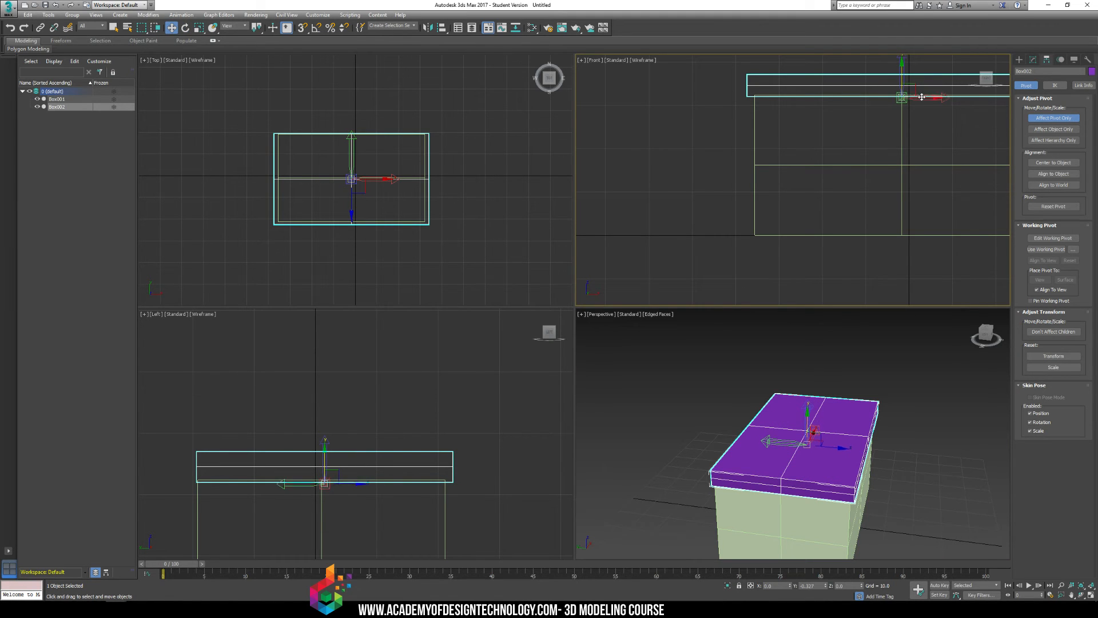
# Step: Try to move the lid's pivot along X to the box's short side, and undo the move
pyautogui.moveTo(923, 96); pyautogui.dragTo(791, 99)
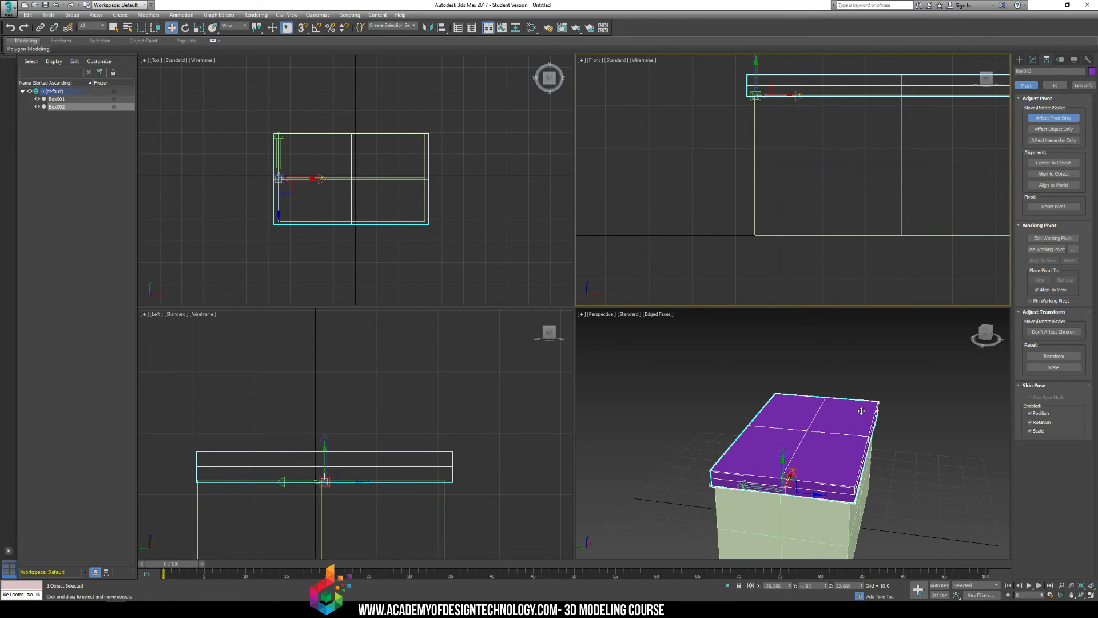
pyautogui.keyDown('alt'); pyautogui.moveTo(861, 411); pyautogui.dragTo(838, 414, button='middle'); pyautogui.keyUp('alt')
pyautogui.hotkey('ctrl', 'z')
# Step: Move the lid's pivot along Y to the middle of its rear long edge and end pivot-only editing
pyautogui.keyDown('alt'); pyautogui.moveTo(738, 439); pyautogui.dragTo(770, 451, button='middle'); pyautogui.keyUp('alt')
pyautogui.moveTo(771, 452); pyautogui.dragTo(696, 451)
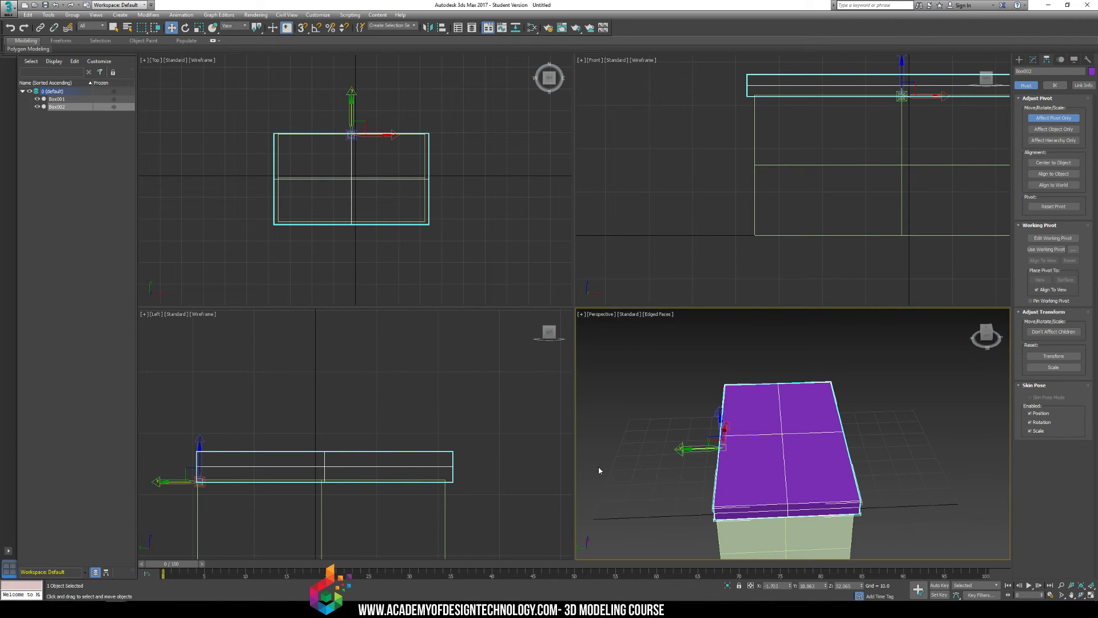
pyautogui.moveTo(317, 476); pyautogui.dragTo(363, 386, button='middle')
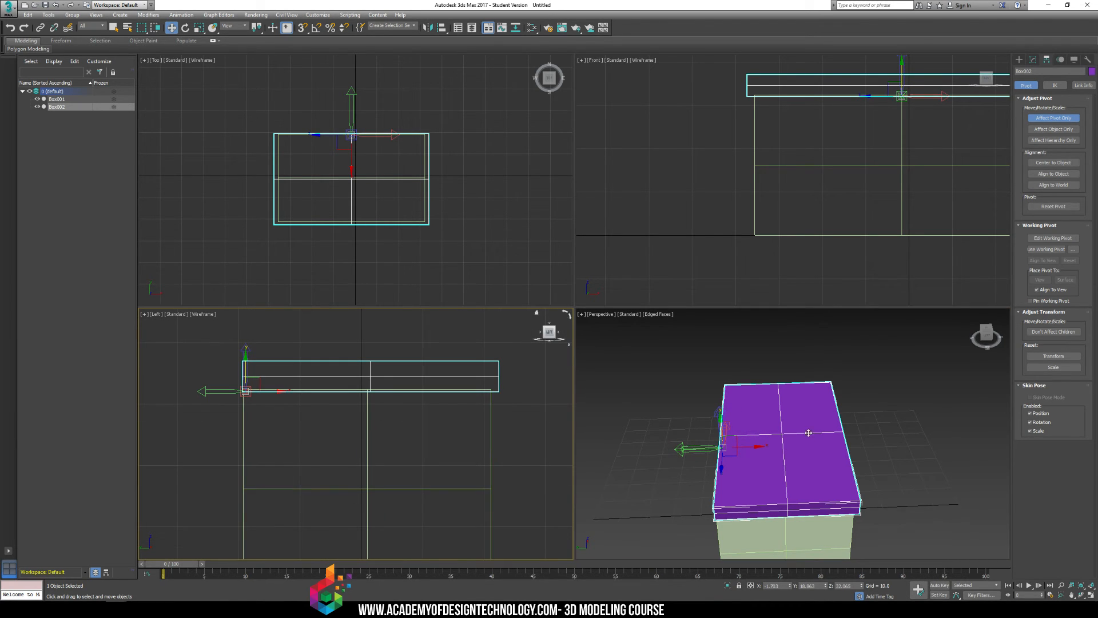
pyautogui.keyDown('alt'); pyautogui.moveTo(808, 432); pyautogui.dragTo(904, 388, button='middle'); pyautogui.keyUp('alt')
pyautogui.keyDown('alt'); pyautogui.moveTo(836, 396); pyautogui.dragTo(872, 372, button='middle'); pyautogui.keyUp('alt')
pyautogui.click(1054, 118)
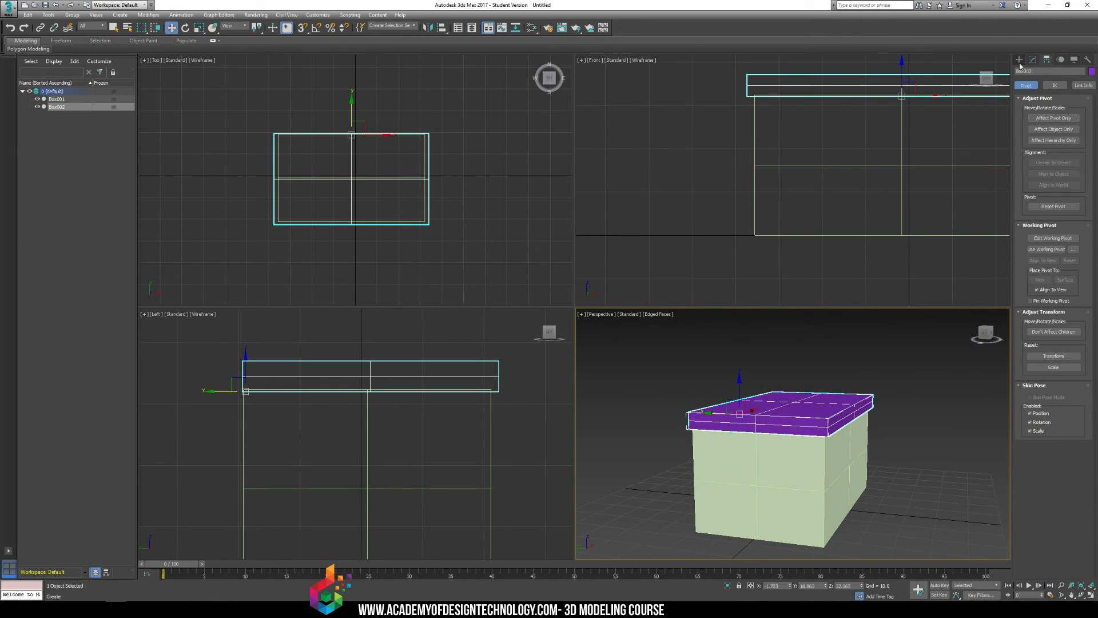
# Step: Test swinging the lid open around X on its edge pivot, by about 118° on the second try, undoing each rotation
pyautogui.click(1019, 59)
pyautogui.keyDown('alt'); pyautogui.moveTo(745, 391); pyautogui.dragTo(750, 389, button='middle'); pyautogui.keyUp('alt')
pyautogui.press('e')
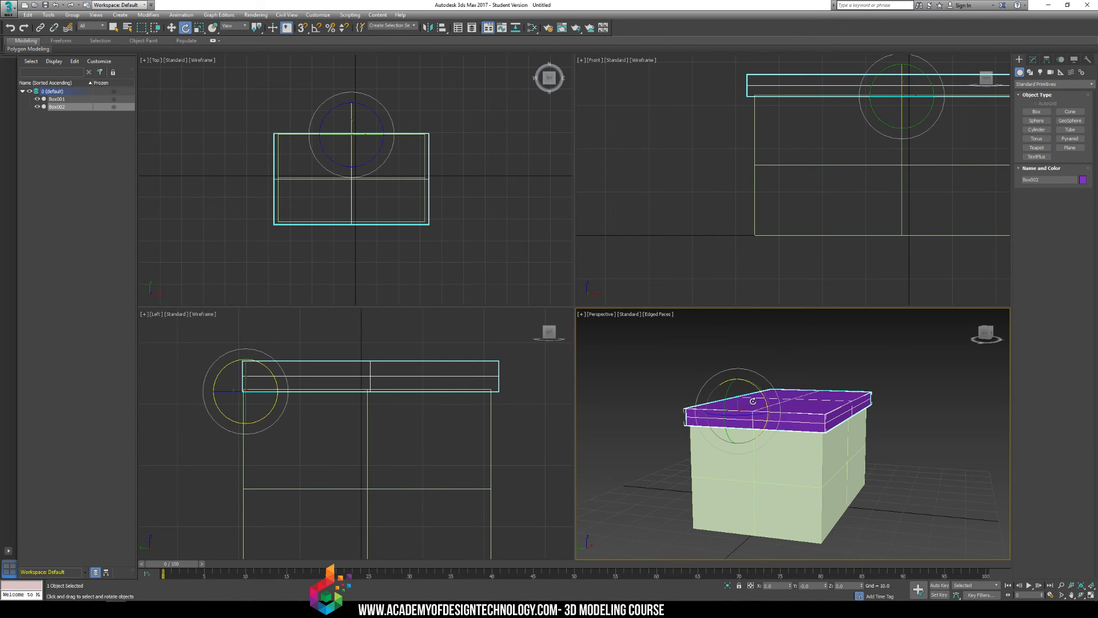
pyautogui.moveTo(756, 390); pyautogui.dragTo(809, 382)
pyautogui.hotkey('ctrl', 'z')
pyautogui.keyDown('alt'); pyautogui.moveTo(818, 385); pyautogui.dragTo(779, 387, button='middle'); pyautogui.keyUp('alt')
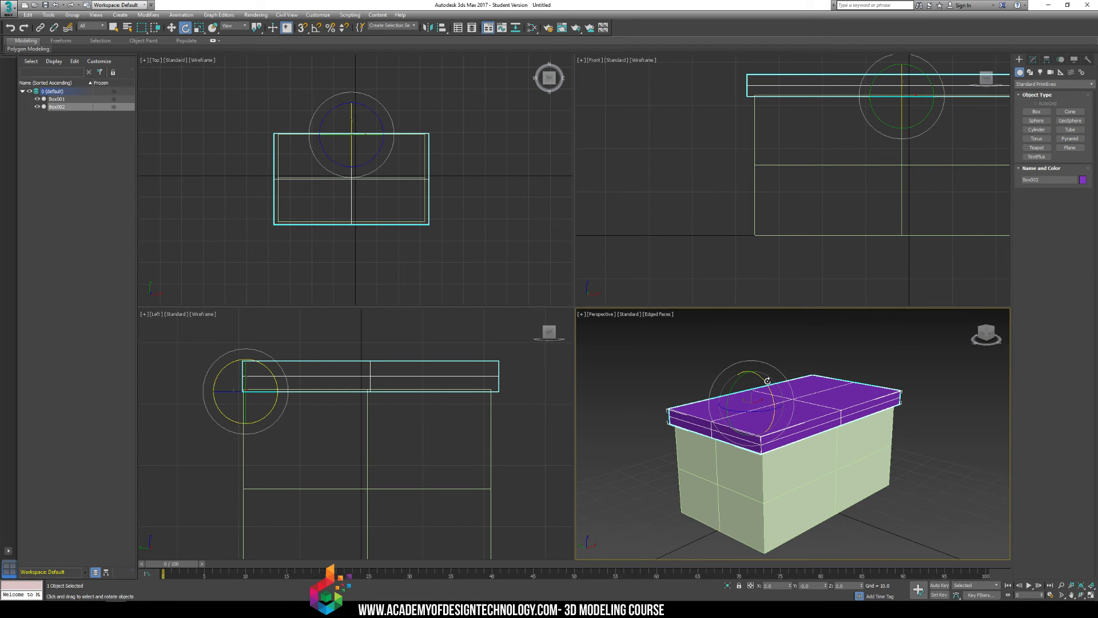
pyautogui.moveTo(767, 382); pyautogui.dragTo(714, 332)
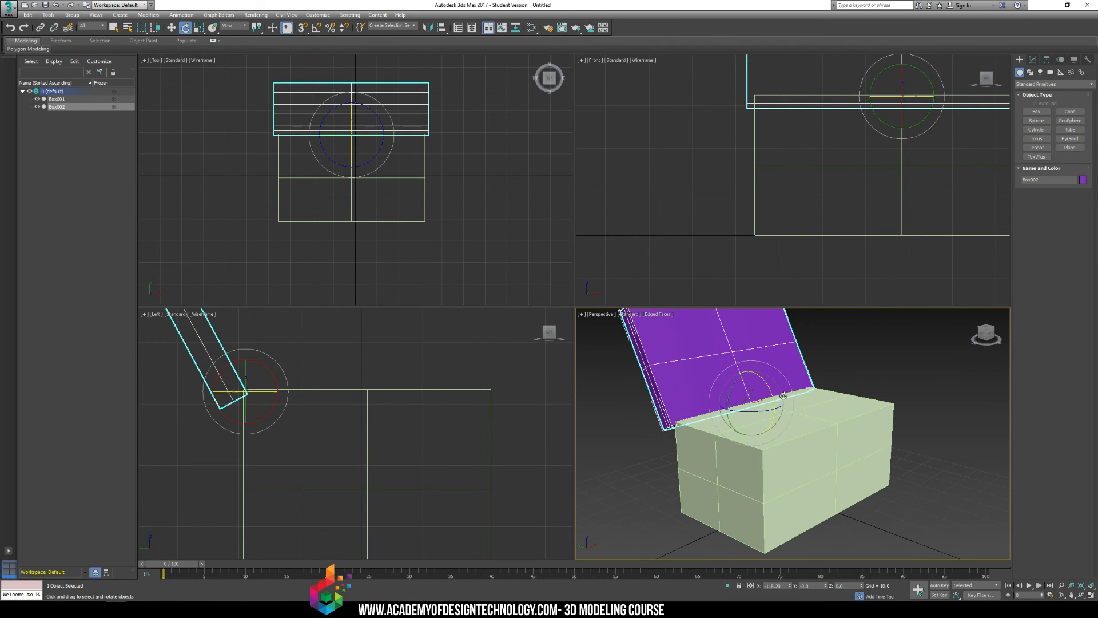
pyautogui.hotkey('ctrl', 'z')
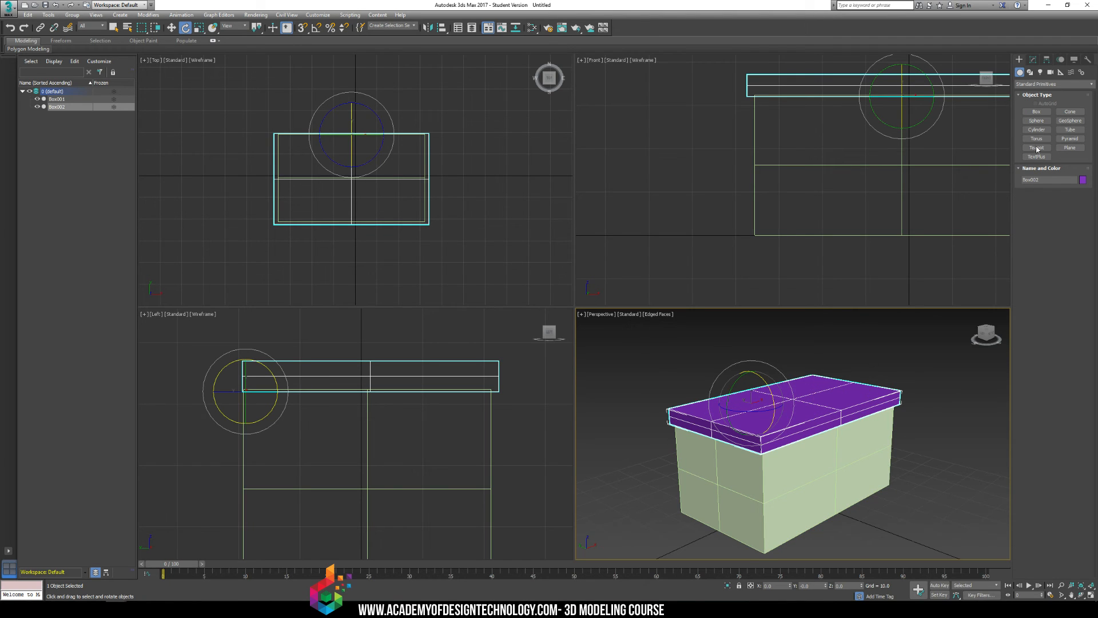
pyautogui.click(1047, 60)
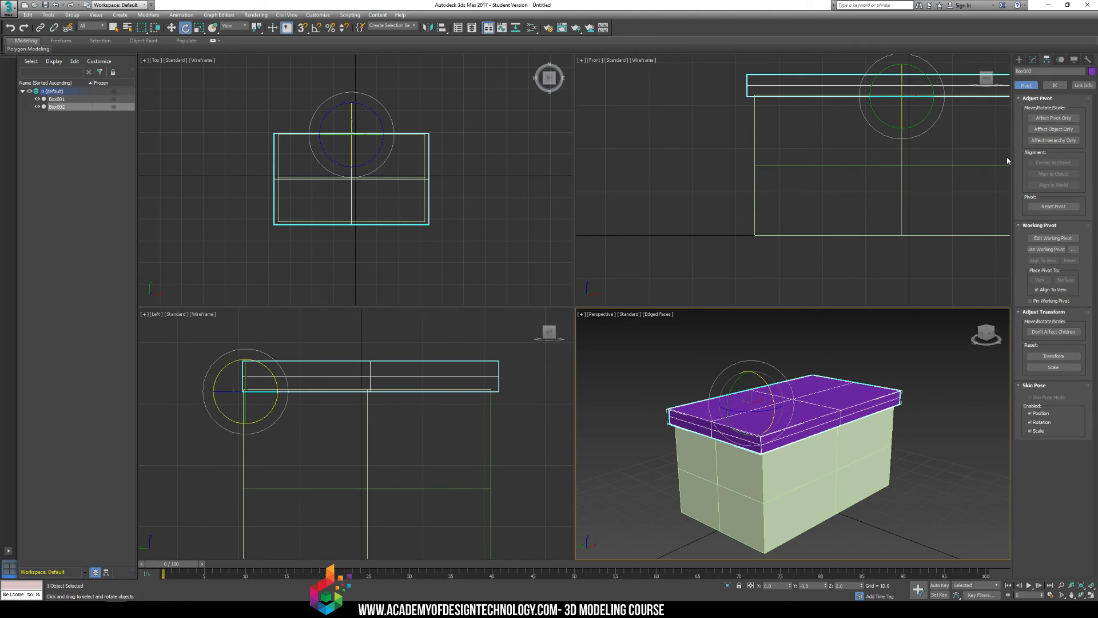
pyautogui.click(1055, 118)
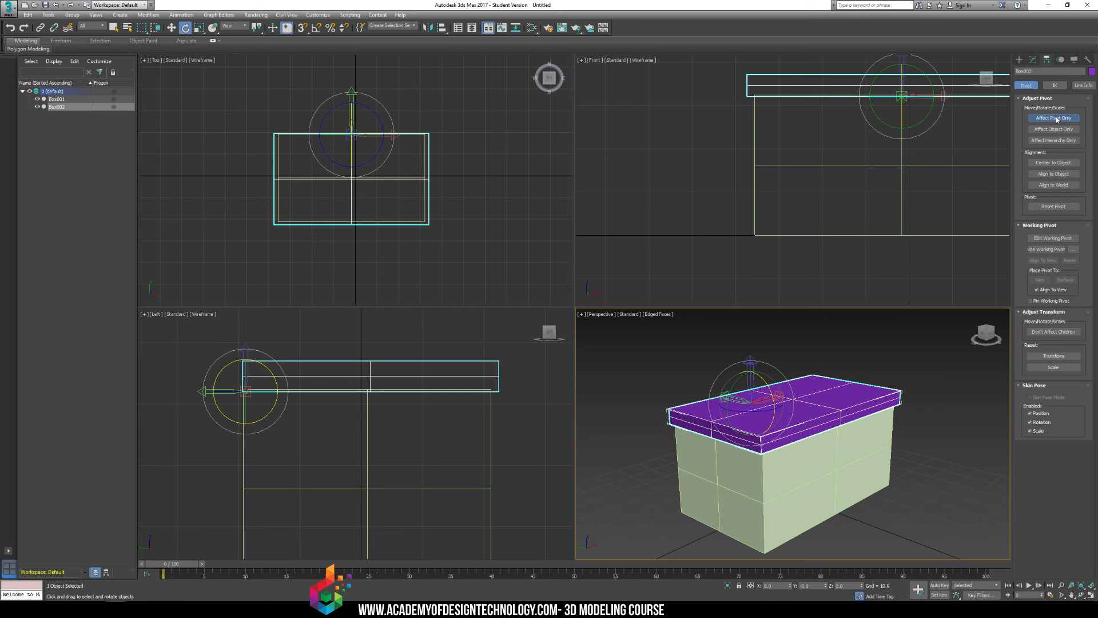
pyautogui.click(1056, 118)
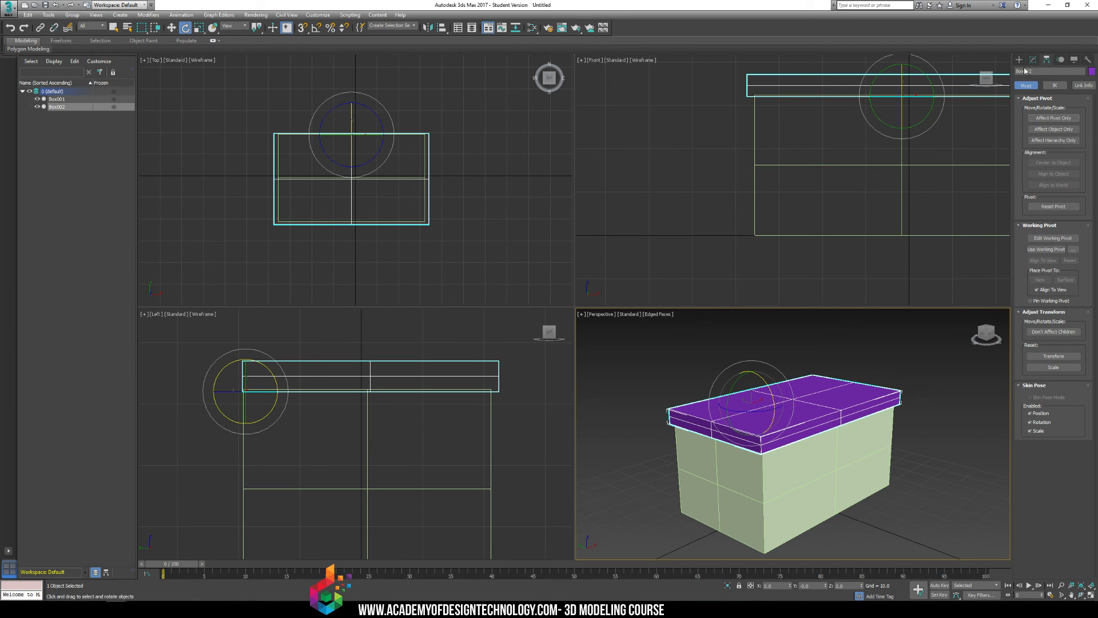
pyautogui.click(1023, 63)
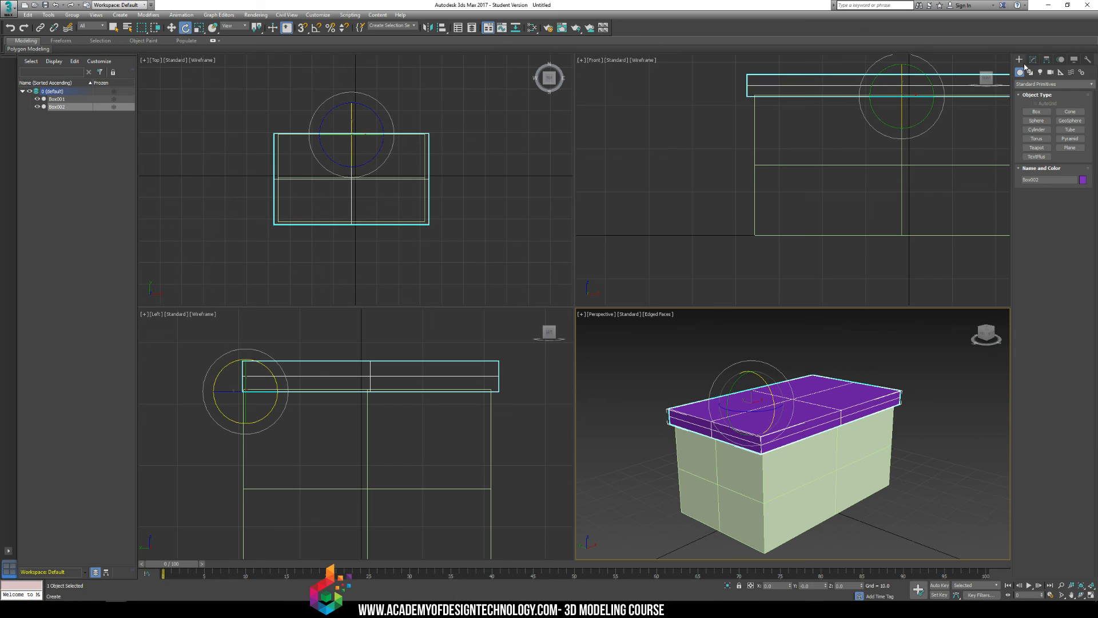
pyautogui.click(1017, 85)
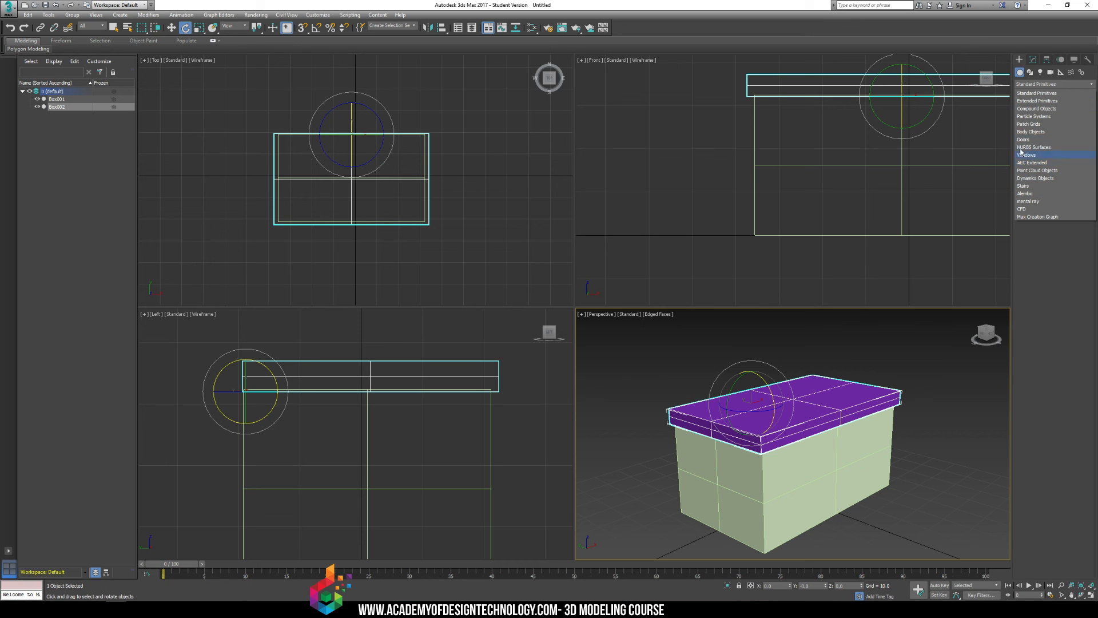
pyautogui.click(1033, 60)
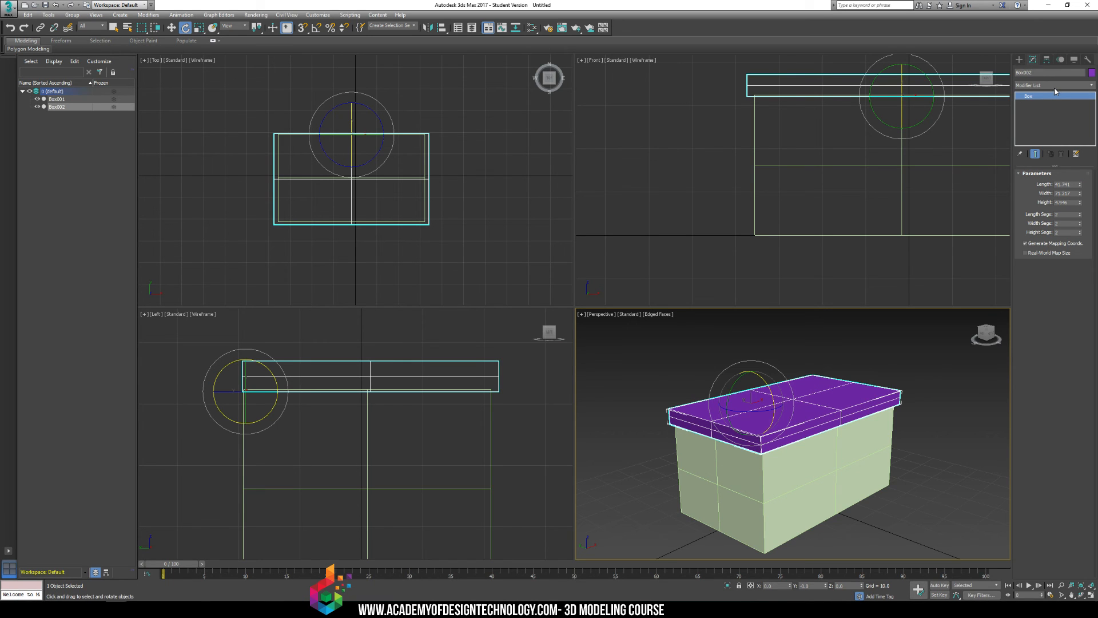
pyautogui.click(1046, 60)
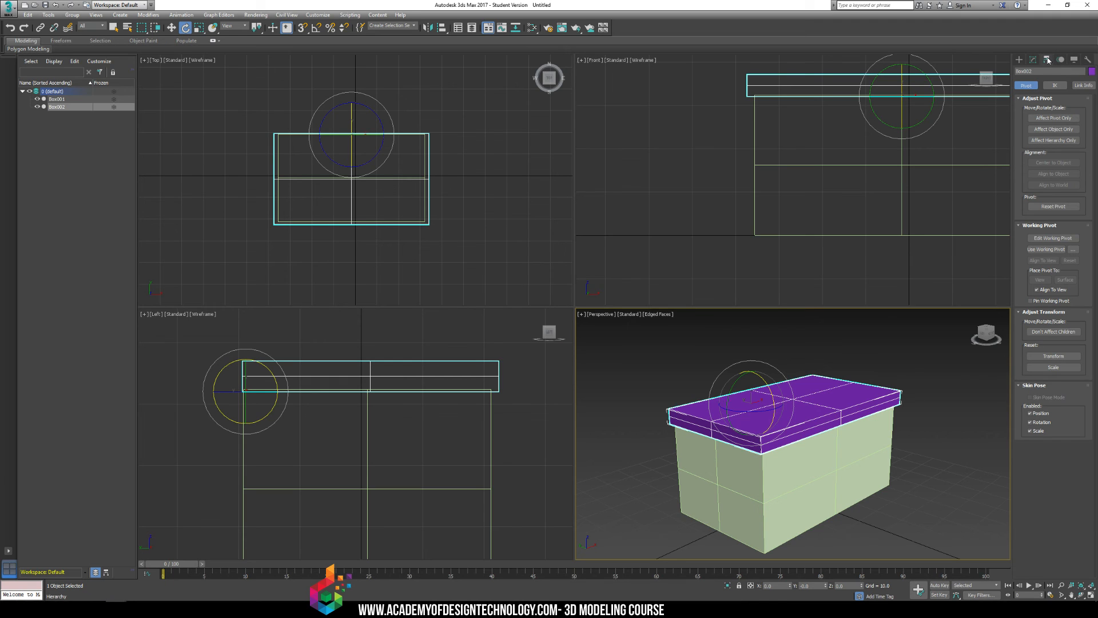